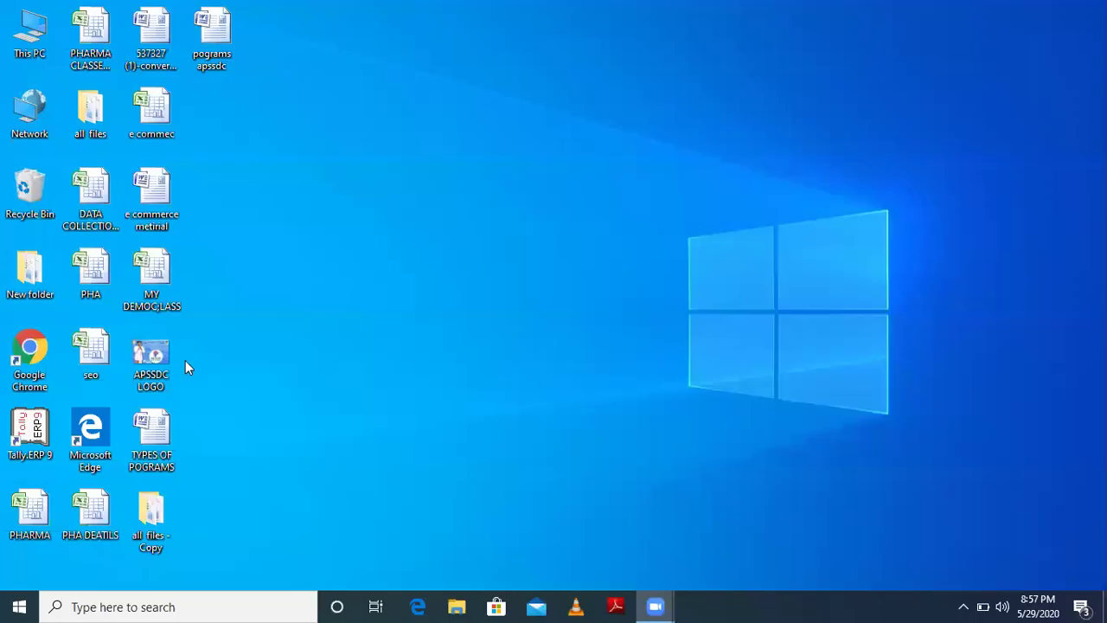
Step: Launch Tally.ERP 9 from the desktop and choose to work in Educational Mode
click(91, 415)
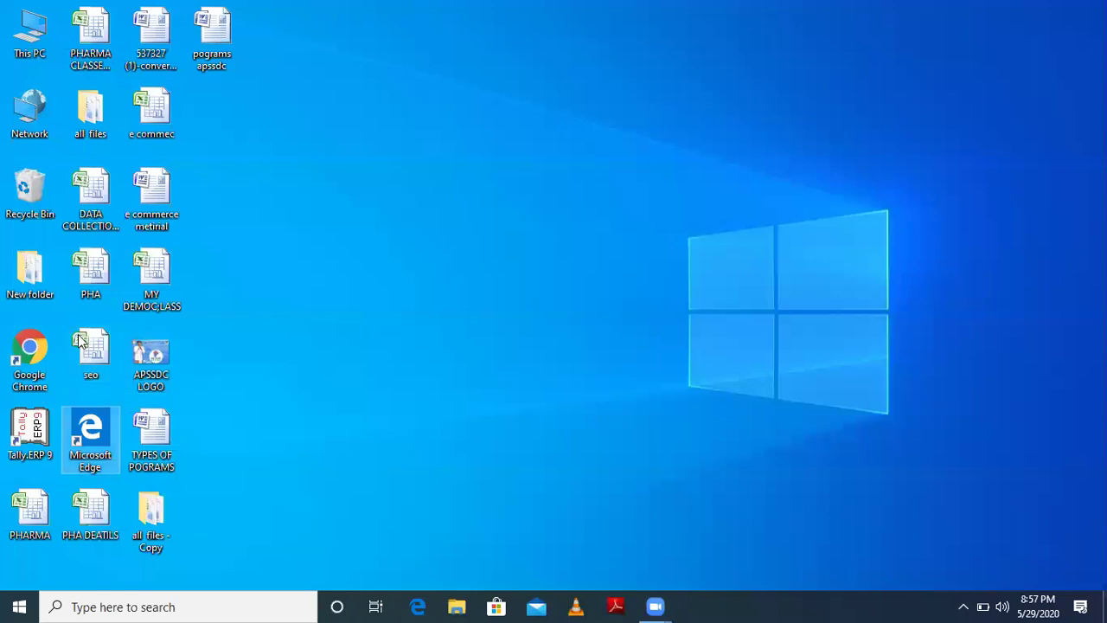
click(26, 423)
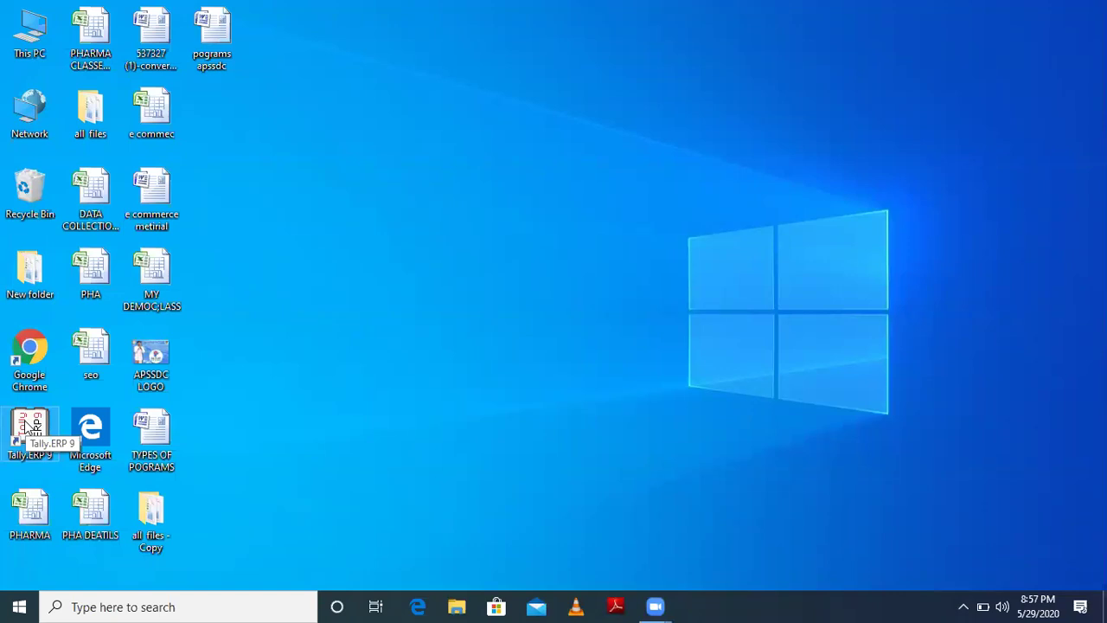
double_click(31, 424)
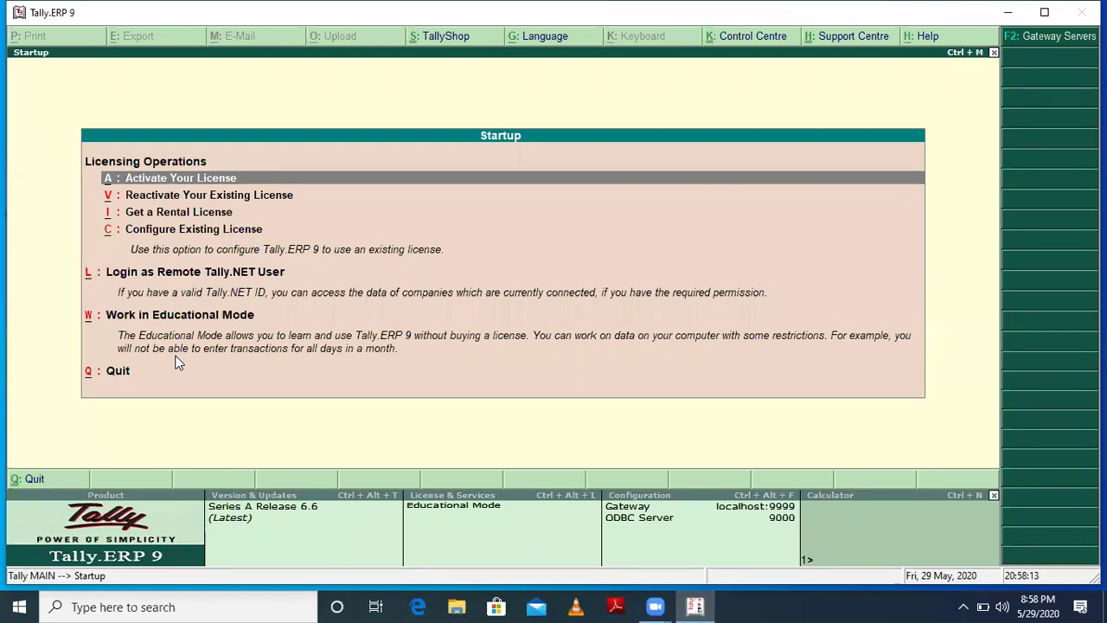
key(w)
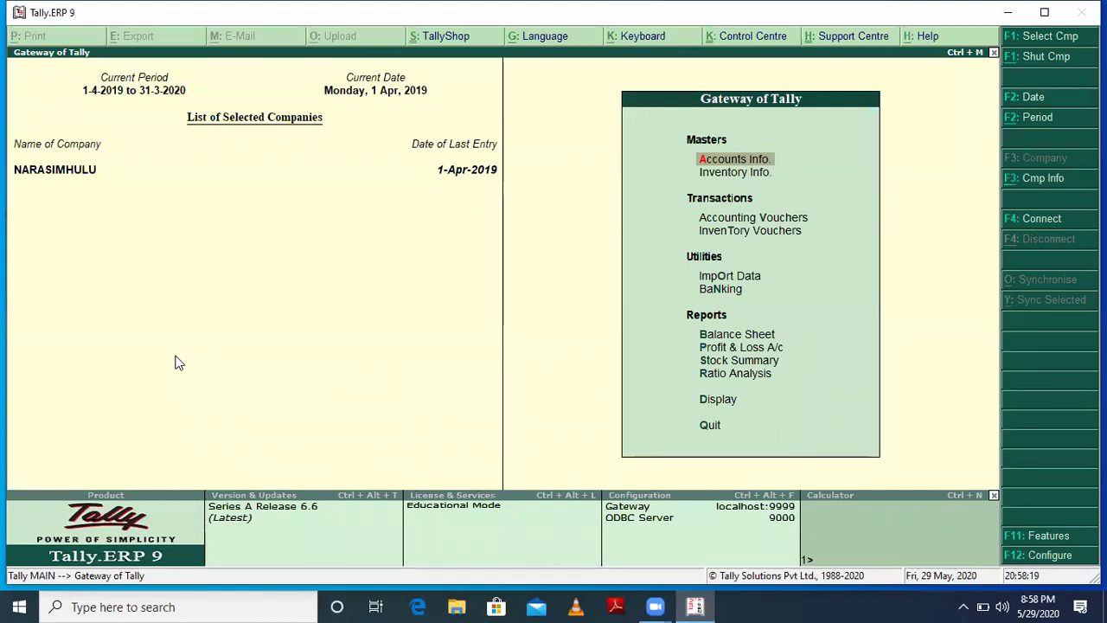
Step: Start creating a single group in the accounts masters and enter a person's first name as its name, without an alias
key(Return)
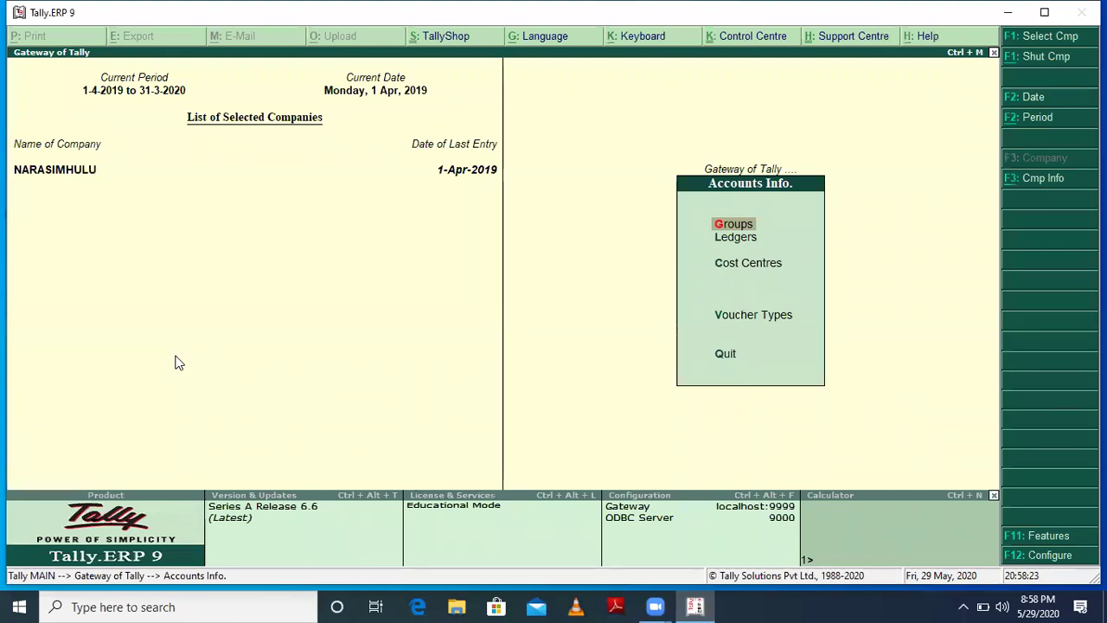
key(Return)
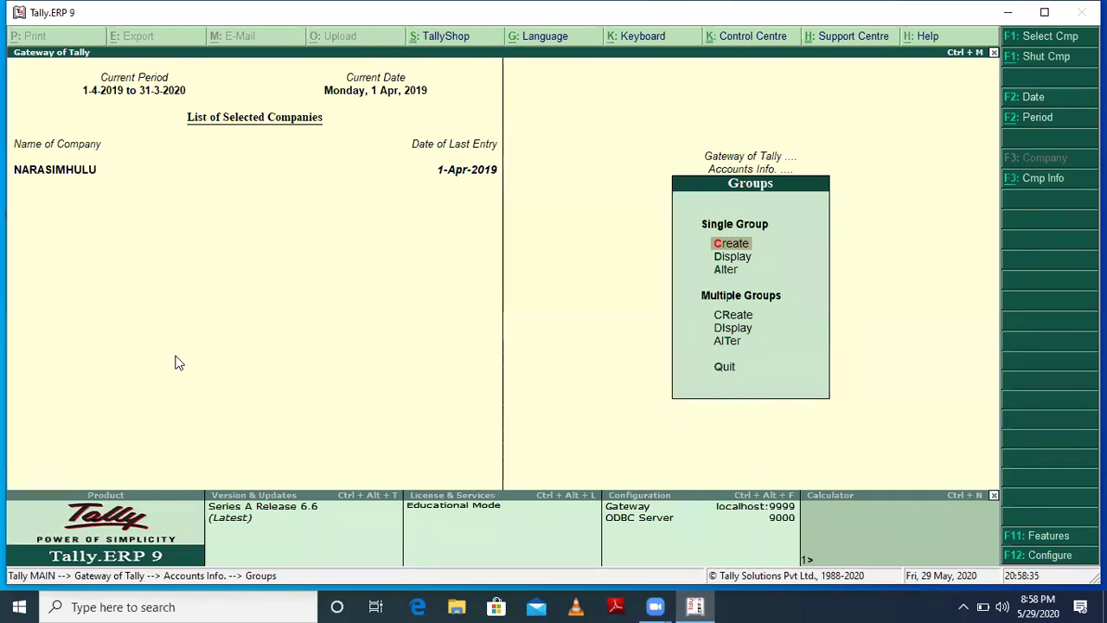
key(Return)
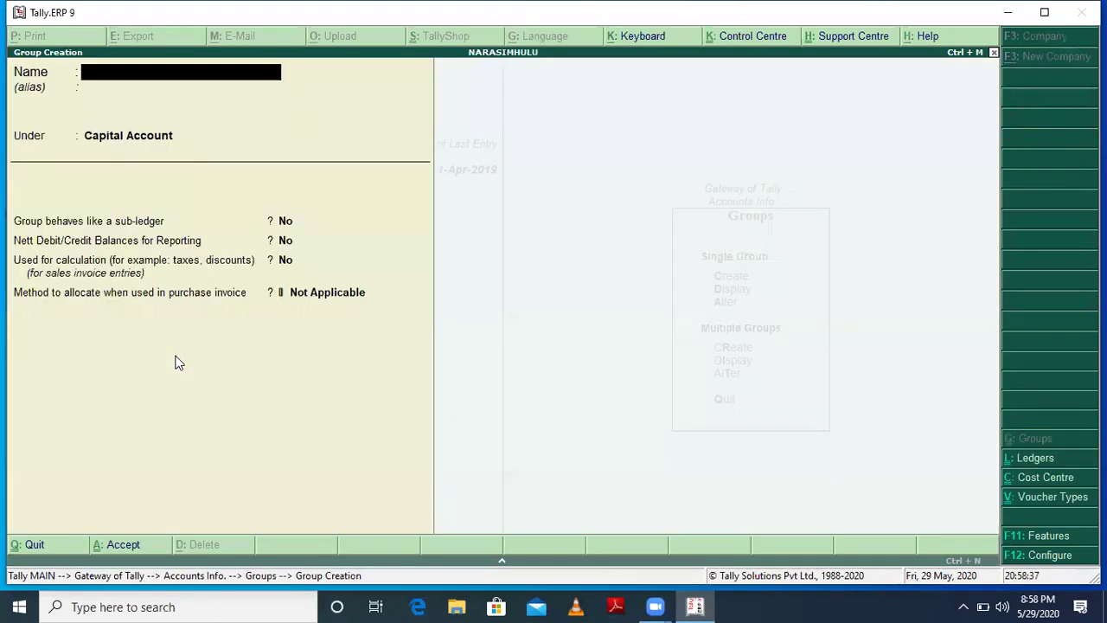
text(Narsim)
key(BackSpace)
key(BackSpace)
key(BackSpace)
key(BackSpace)
key(BackSpace)
key(BackSpace)
text(Satish)
key(Return)
key(Return)
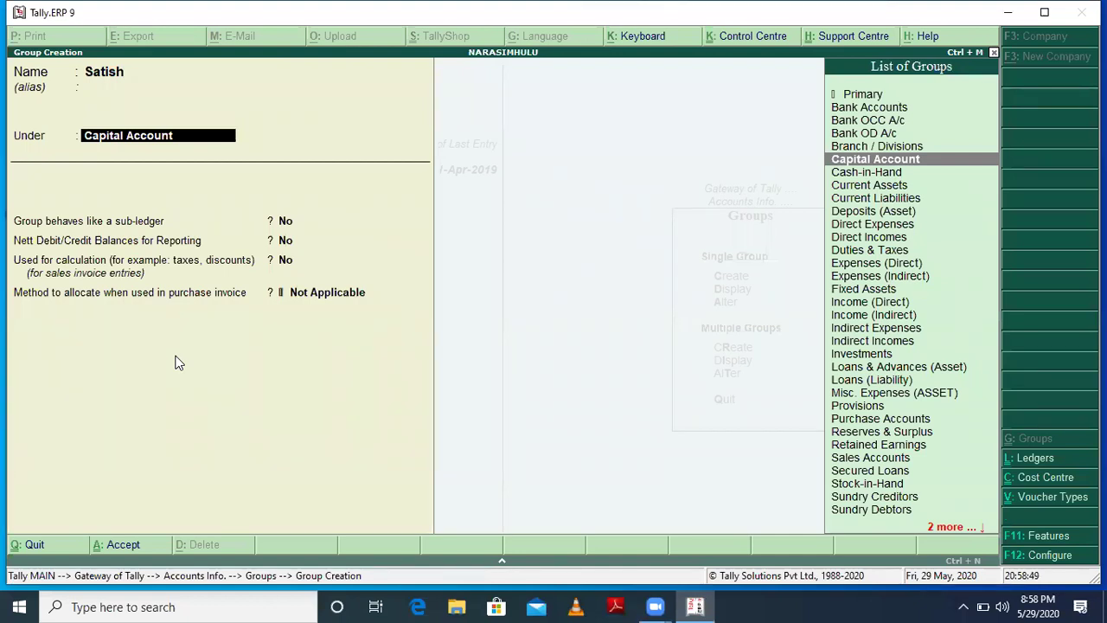
Step: Place the new group under Primary
key(Up)
key(Up)
key(Up)
key(Up)
key(Up)
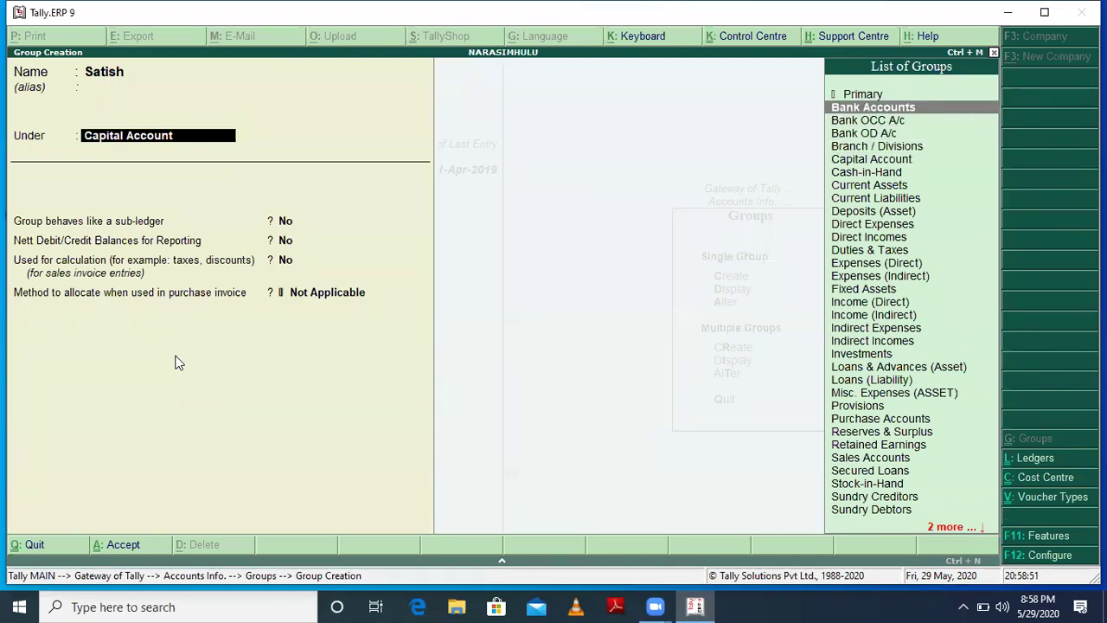
key(Return)
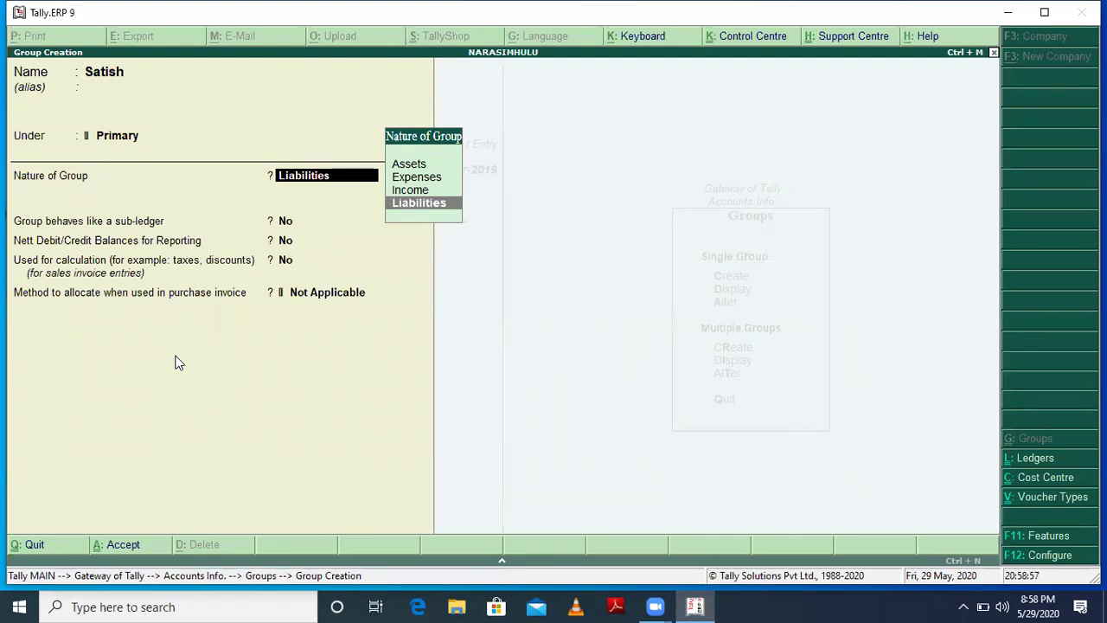
Step: Return to the group's name and re-enter it as the person's first name followed by "Exp", keeping it under Primary
key(Up)
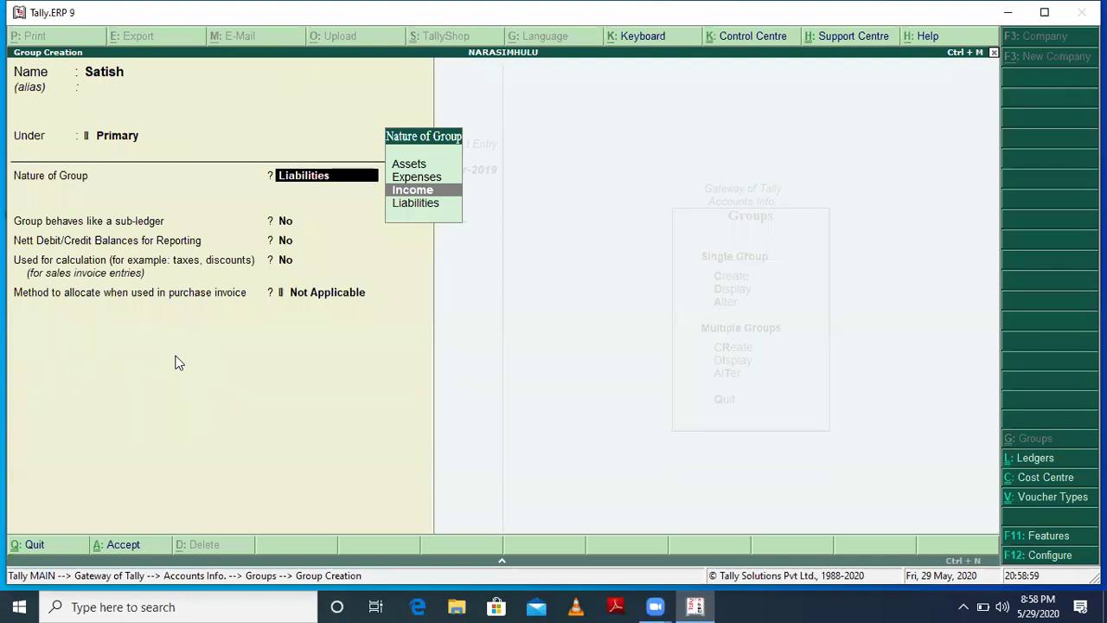
key(Escape)
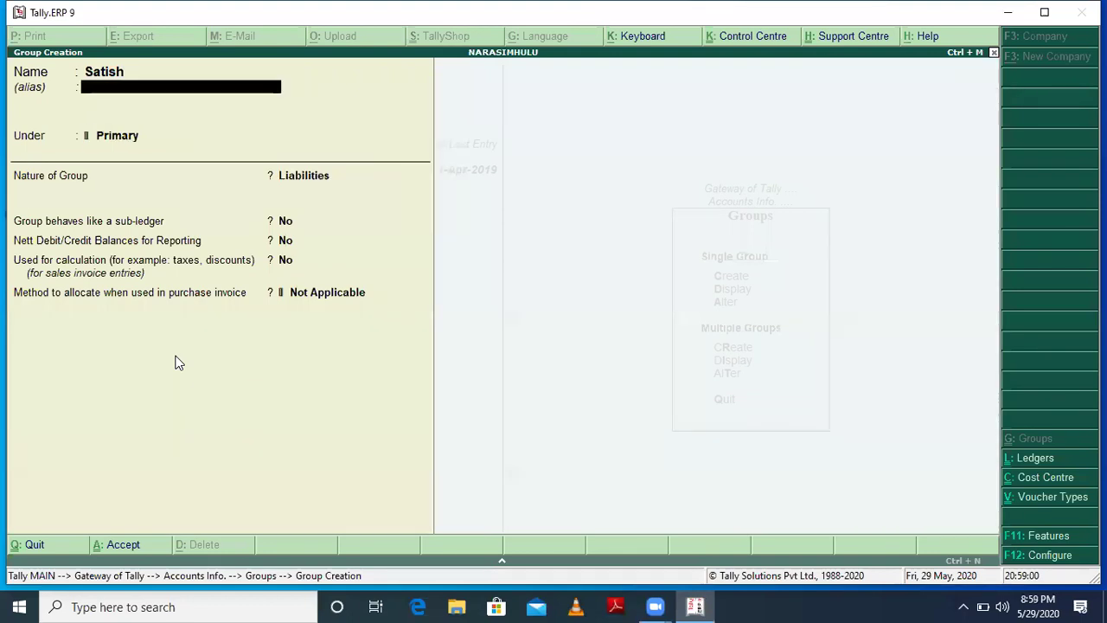
text(Sa)
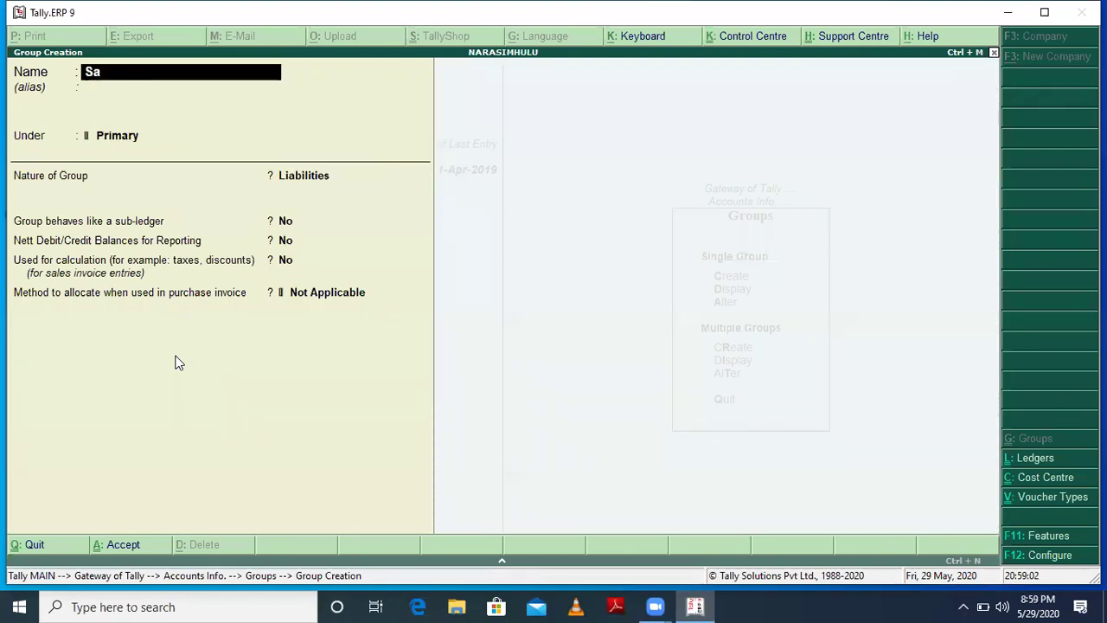
text(tish Exp)
key(Return)
key(Return)
key(Return)
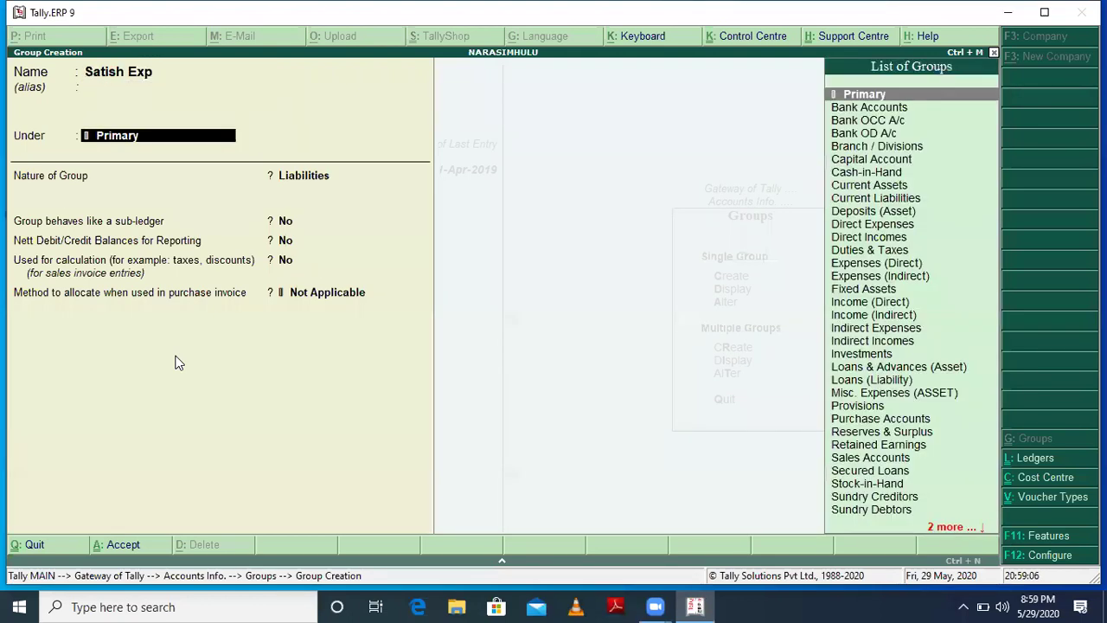
Step: Set the nature of the group to Expenses, accept the remaining defaults, save the group and leave group creation
key(Up)
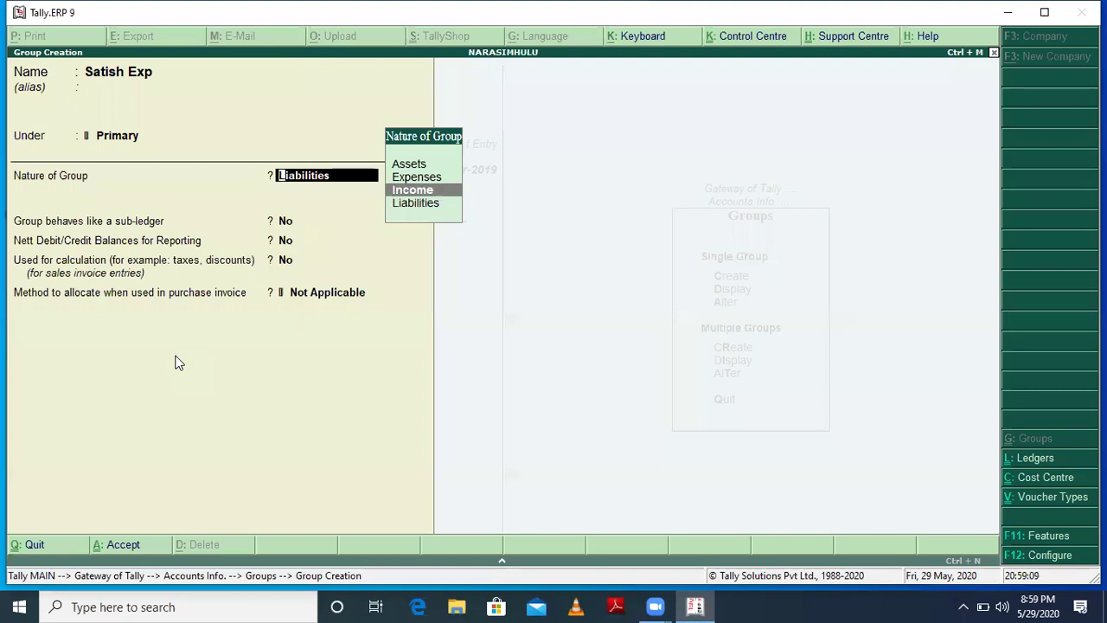
key(Up)
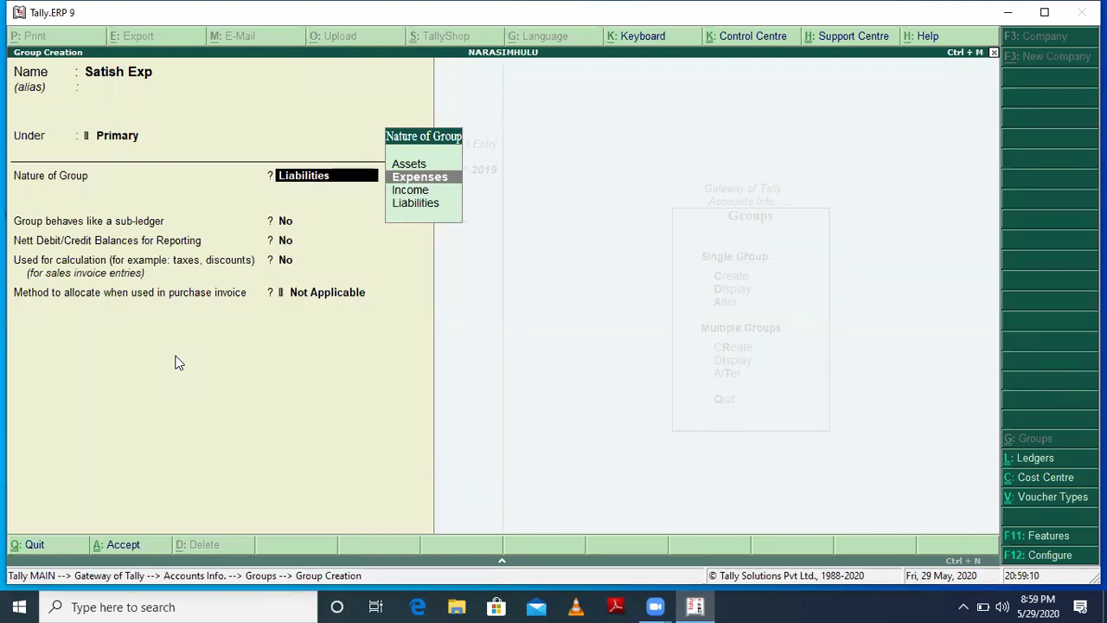
key(Return)
key(Return)
key(Return)
key(Return)
key(Return)
key(Return)
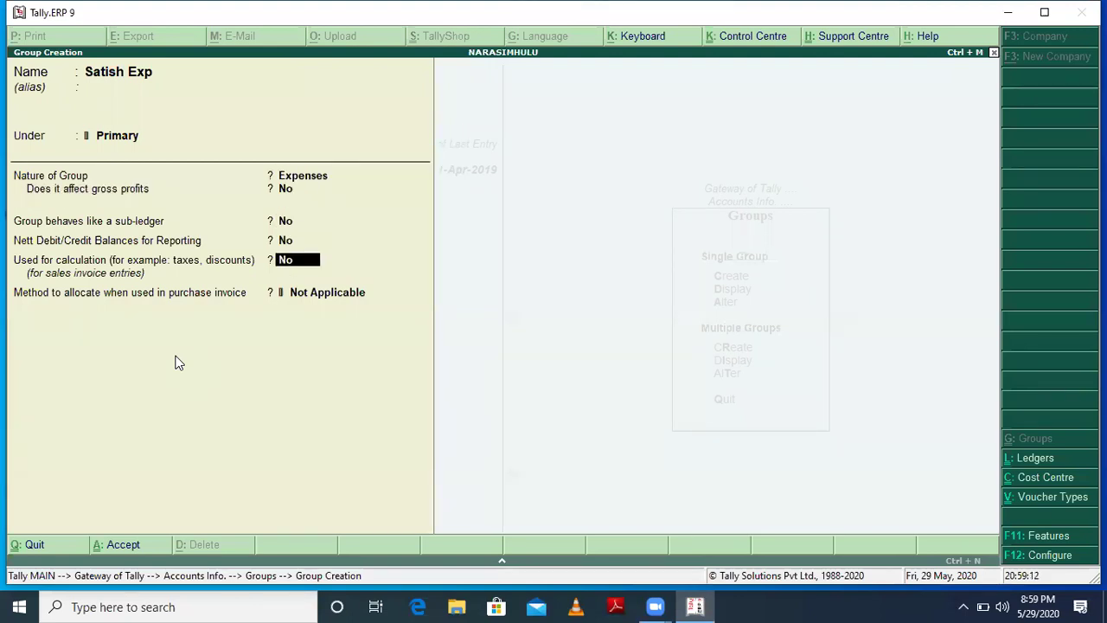
key(Return)
key(Escape)
key(Return)
Step: Look up the newly created expenses group in the single-group display list by the first letters of its name
key(Down)
key(Down)
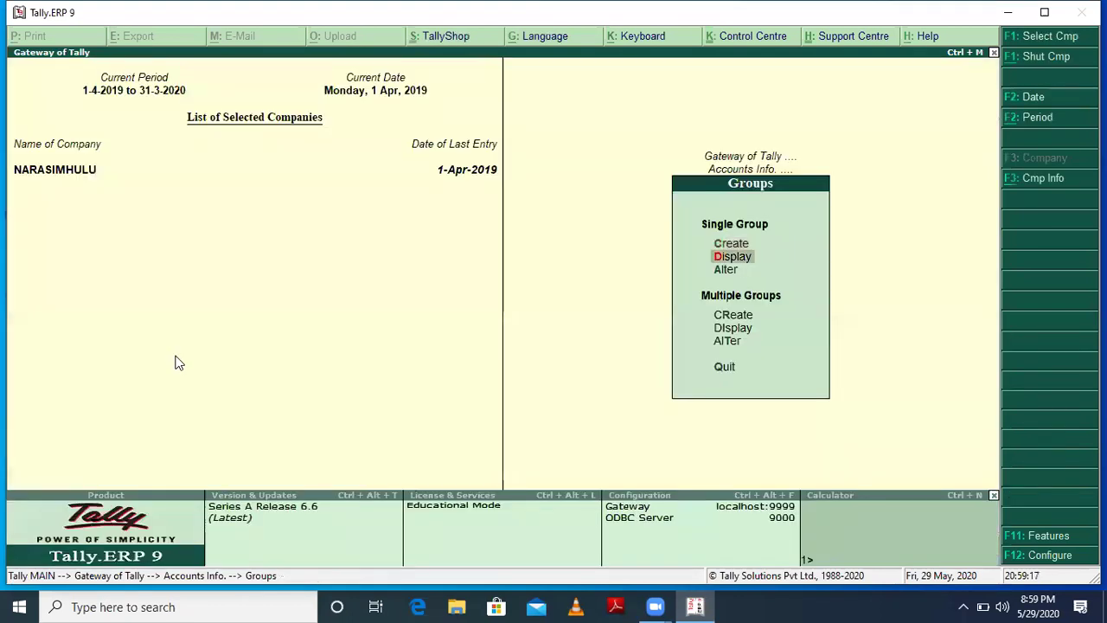
key(Return)
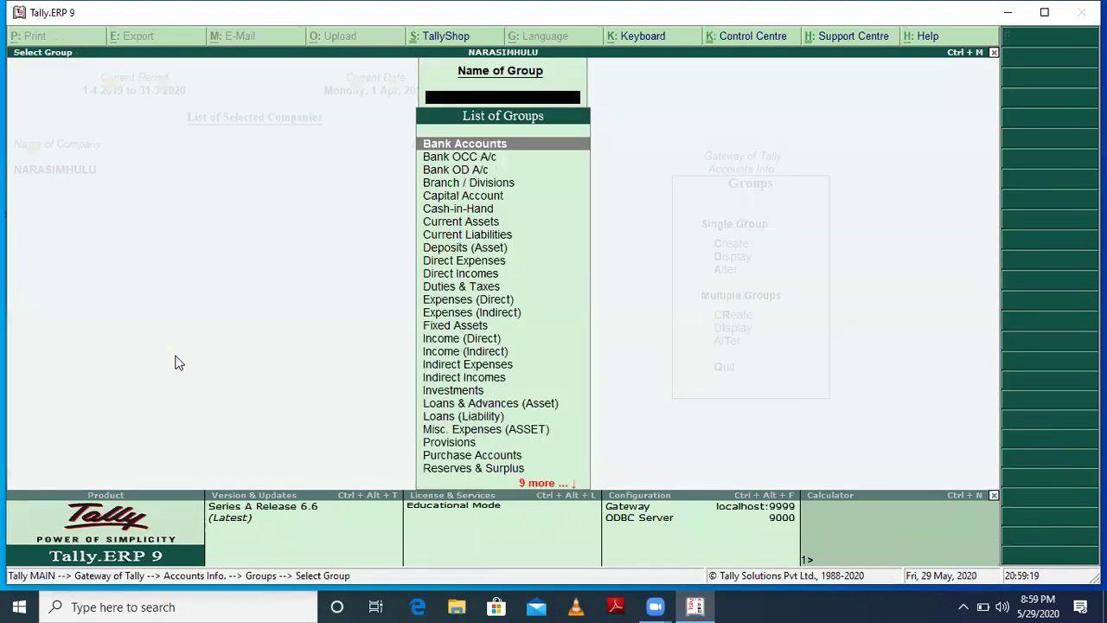
text(Sa)
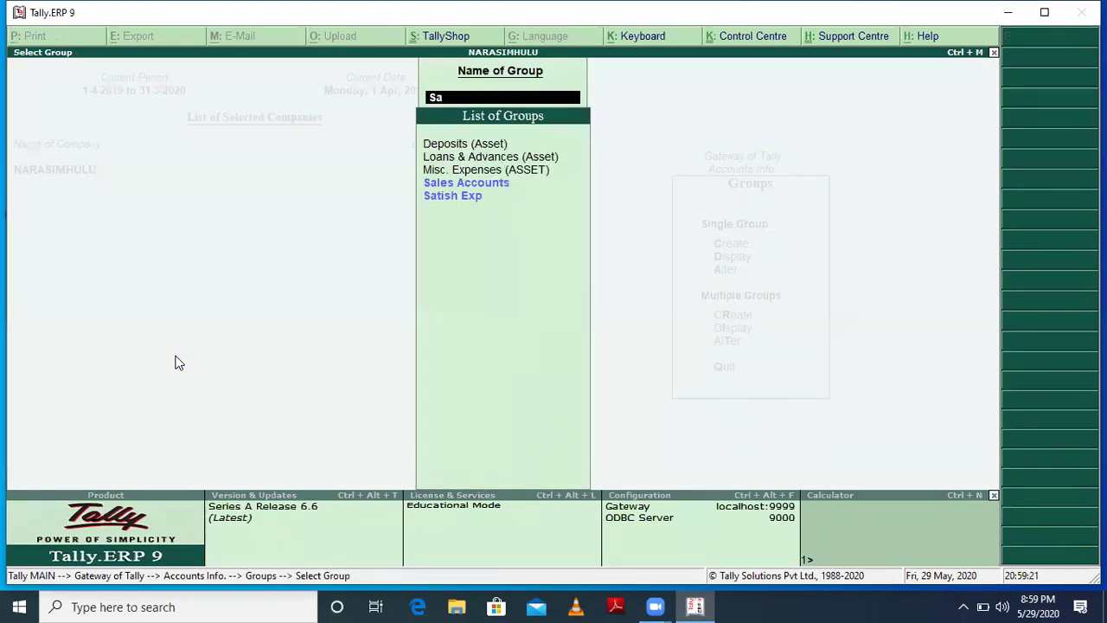
key(Down)
key(Down)
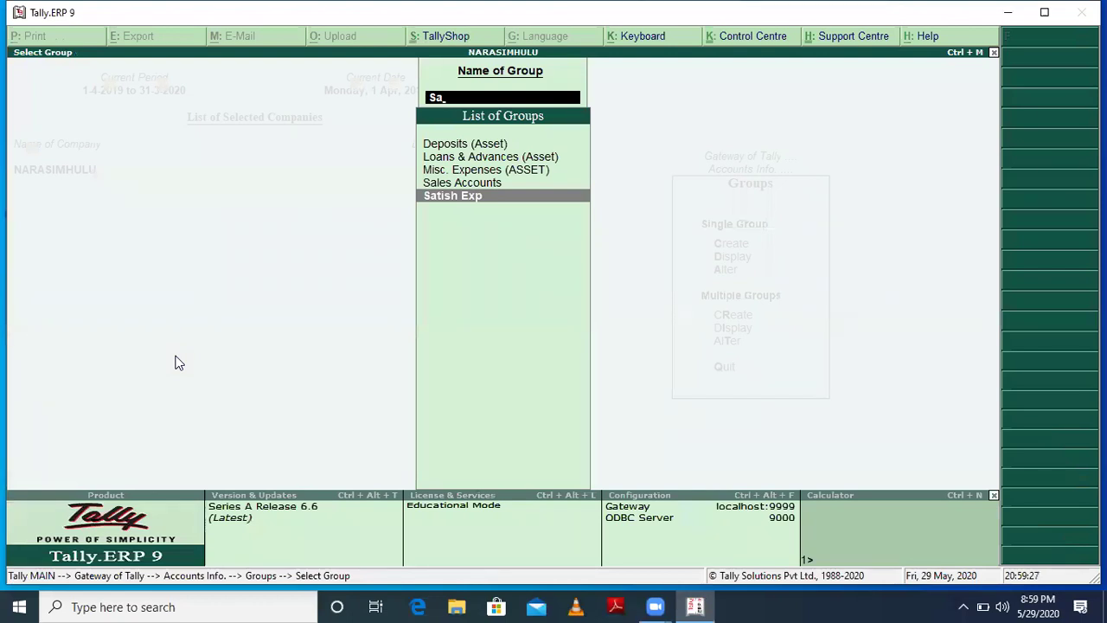
key(BackSpace)
key(BackSpace)
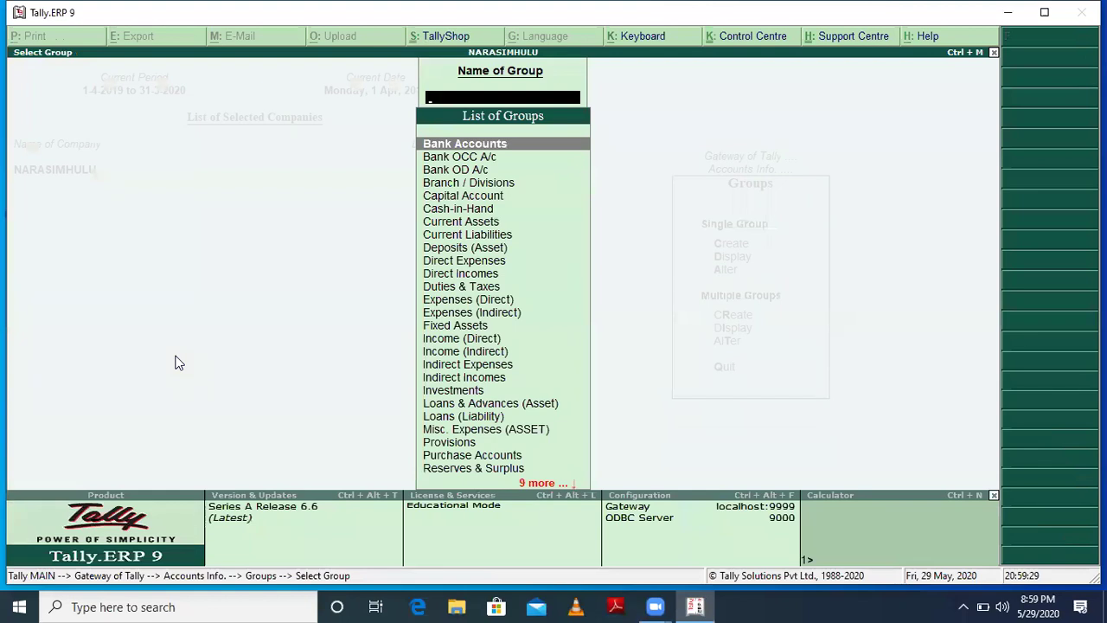
key(Escape)
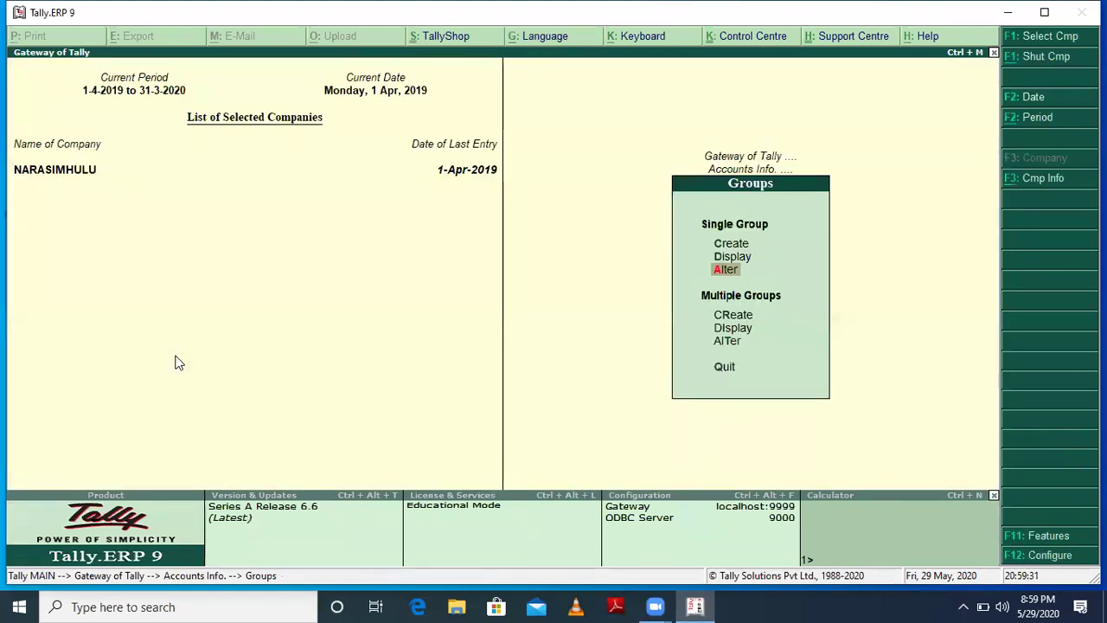
key(Down)
key(Return)
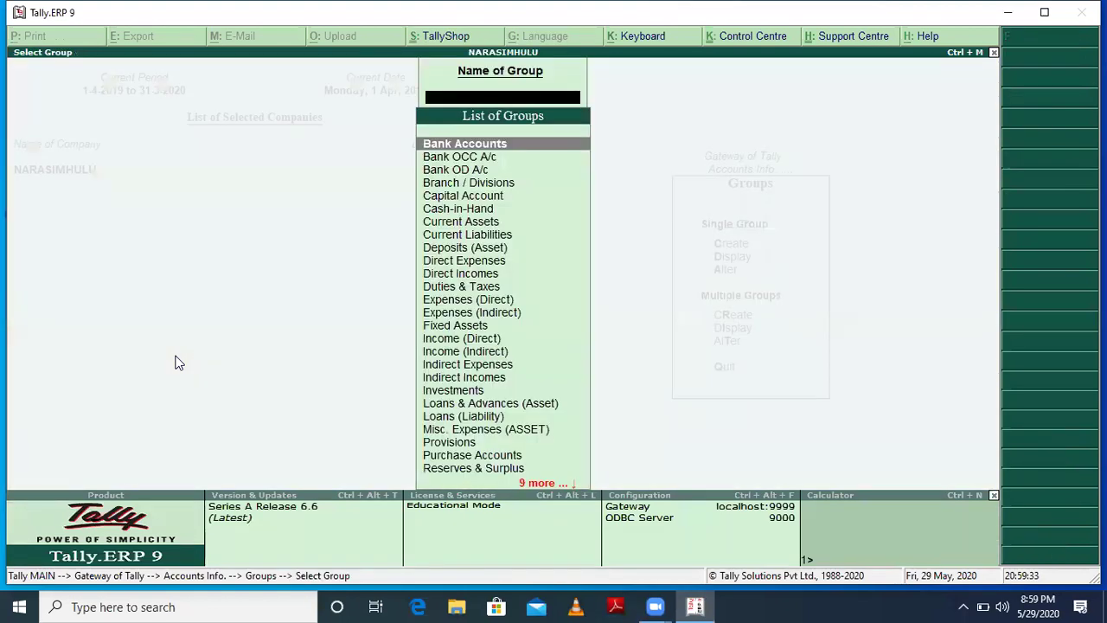
key(Escape)
key(Up)
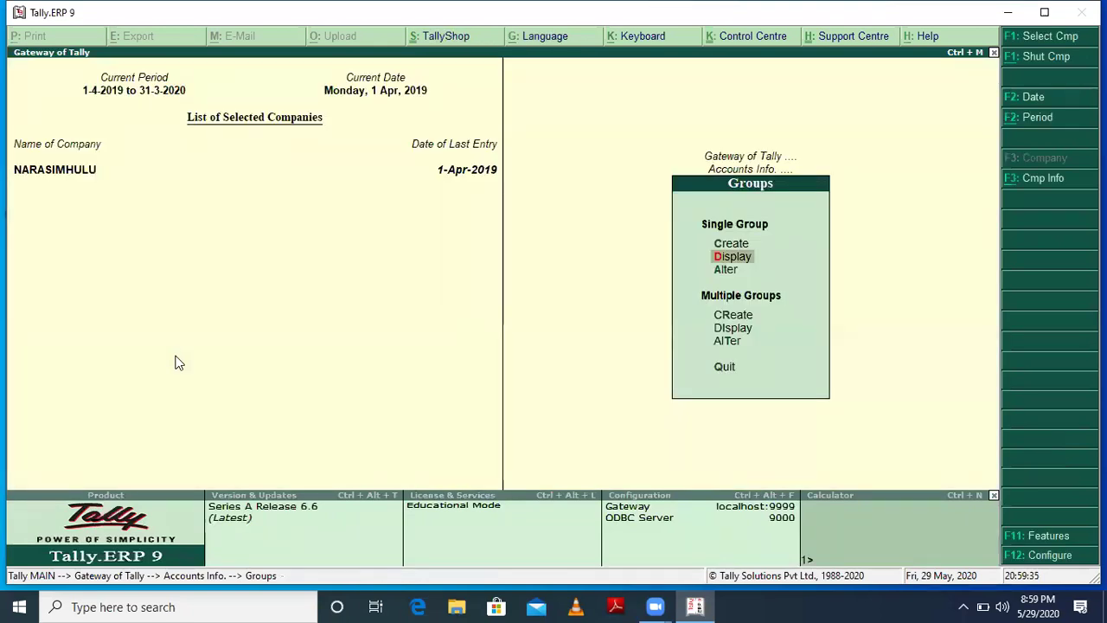
key(Return)
key(Escape)
key(Escape)
Step: Open the creation form for a single ledger in the accounts masters
key(Down)
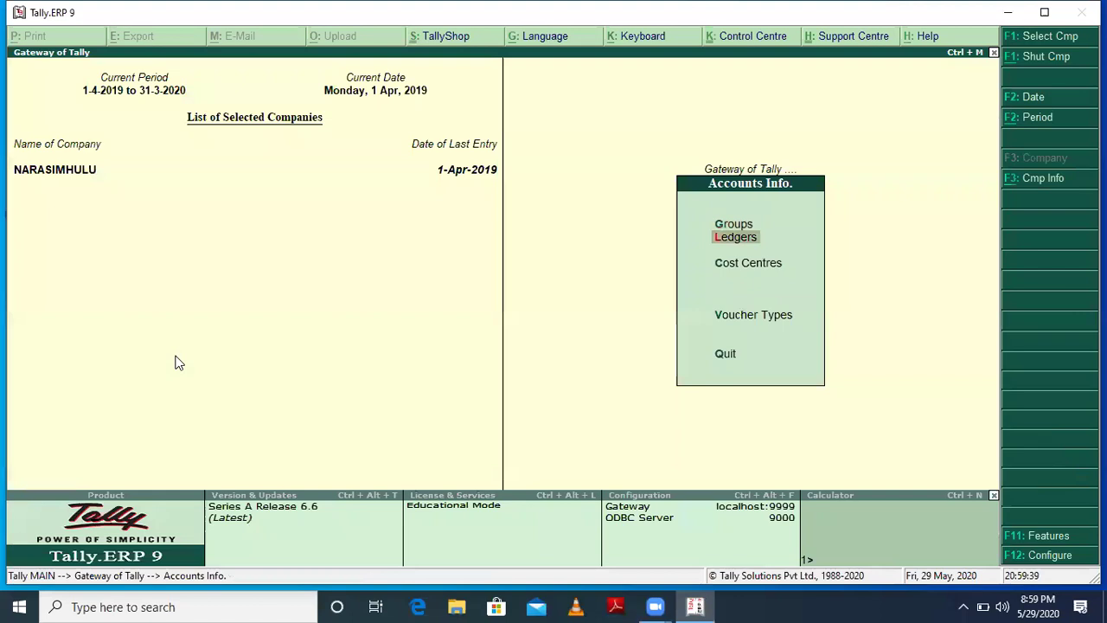
key(Return)
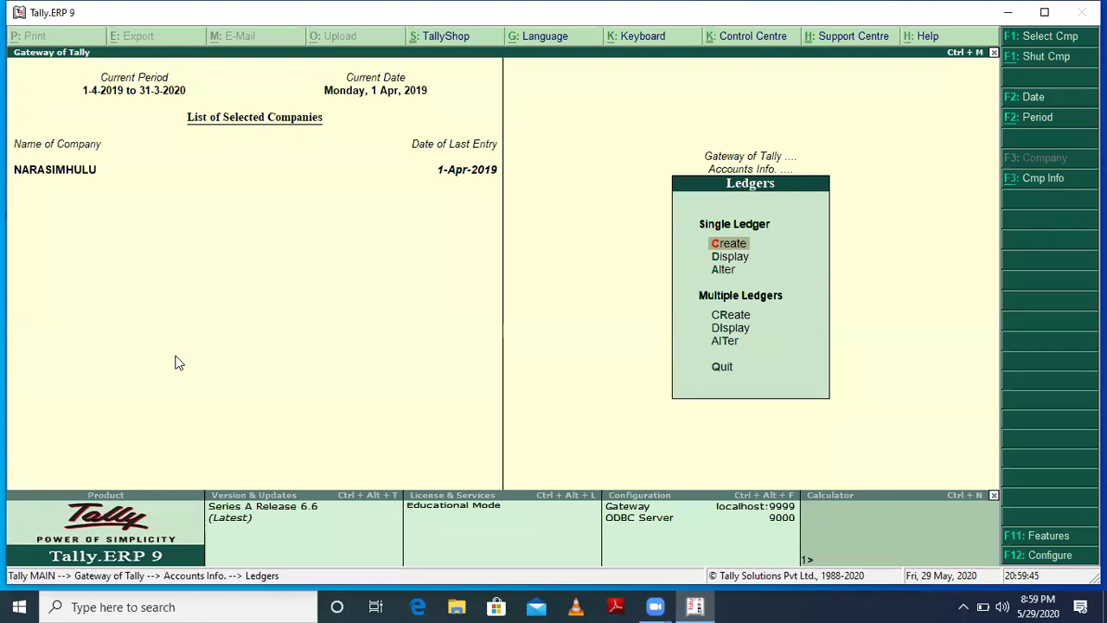
key(Escape)
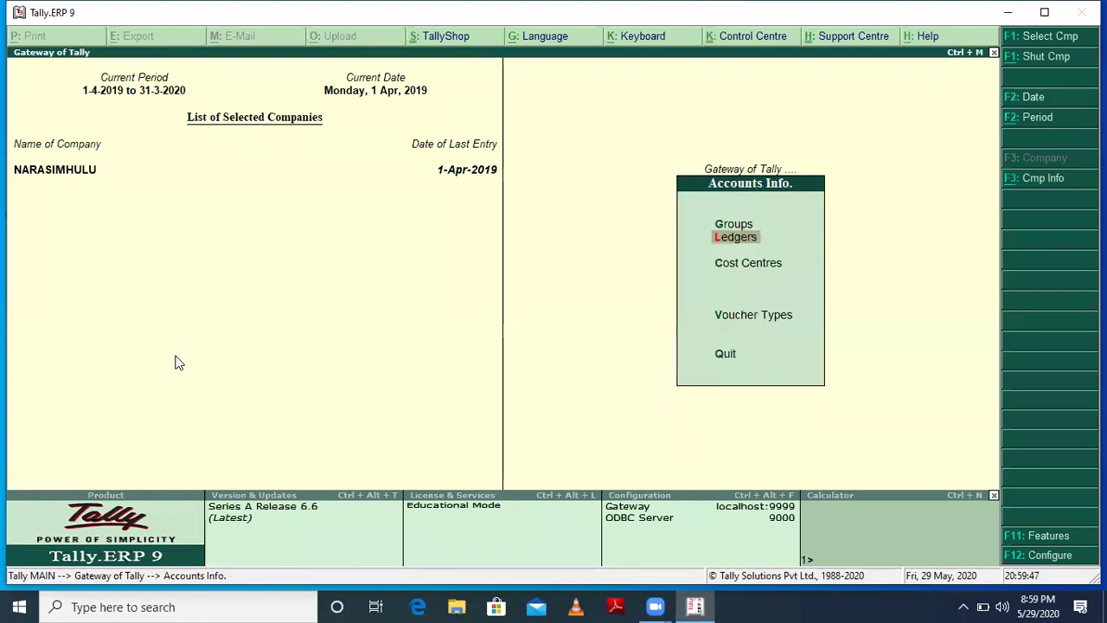
key(Return)
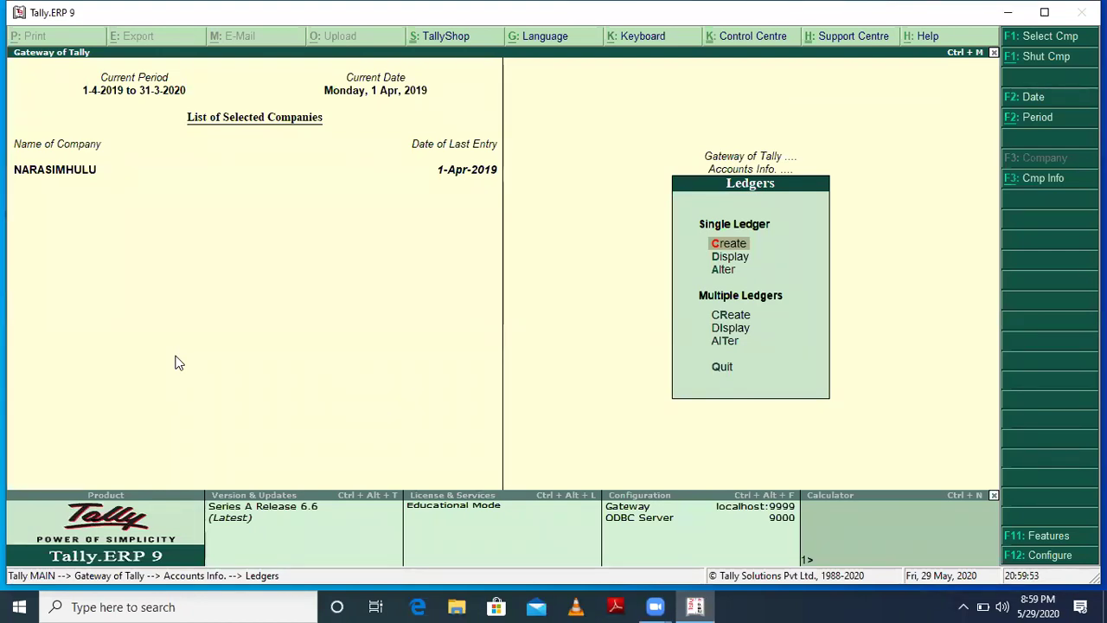
key(Down)
key(Up)
key(Return)
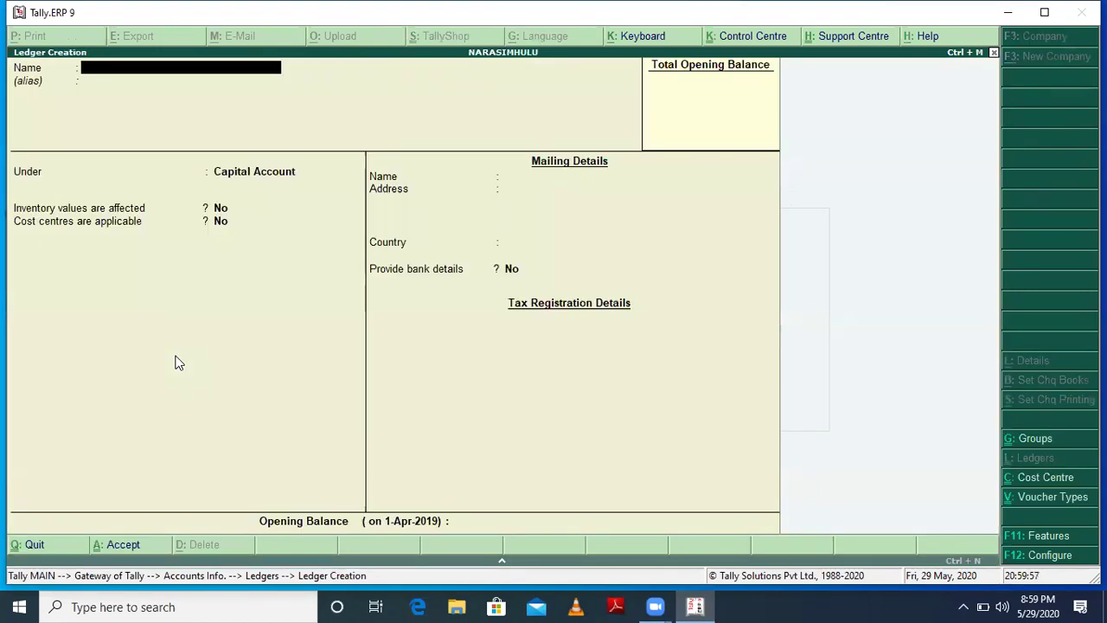
Step: Try Capital and Machinery as example names for the new ledger
text(Cap)
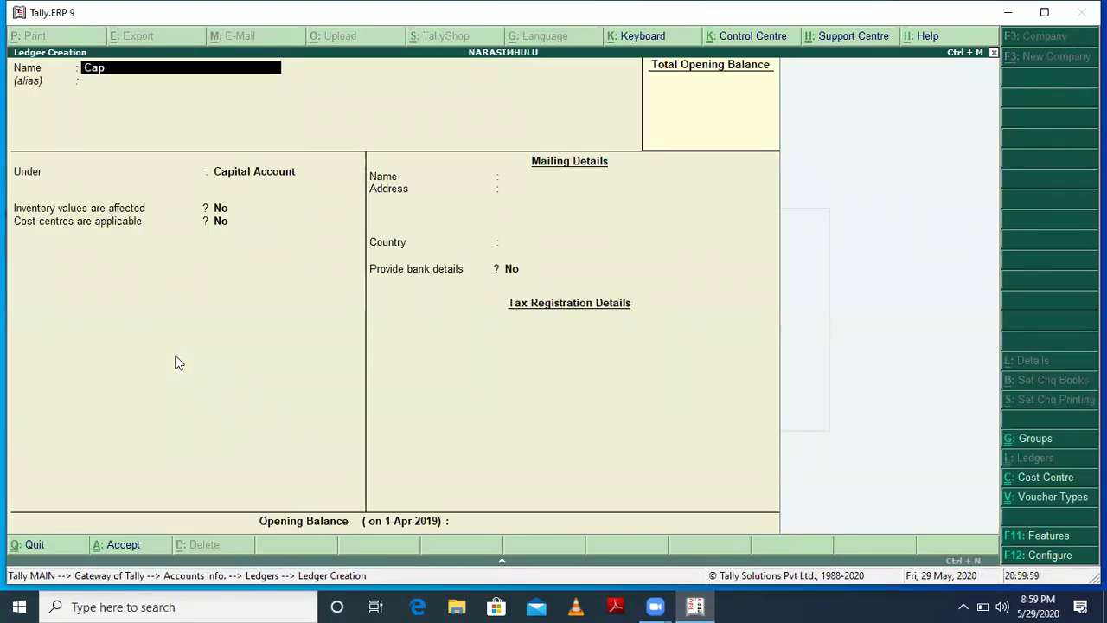
text(ital)
key(Return)
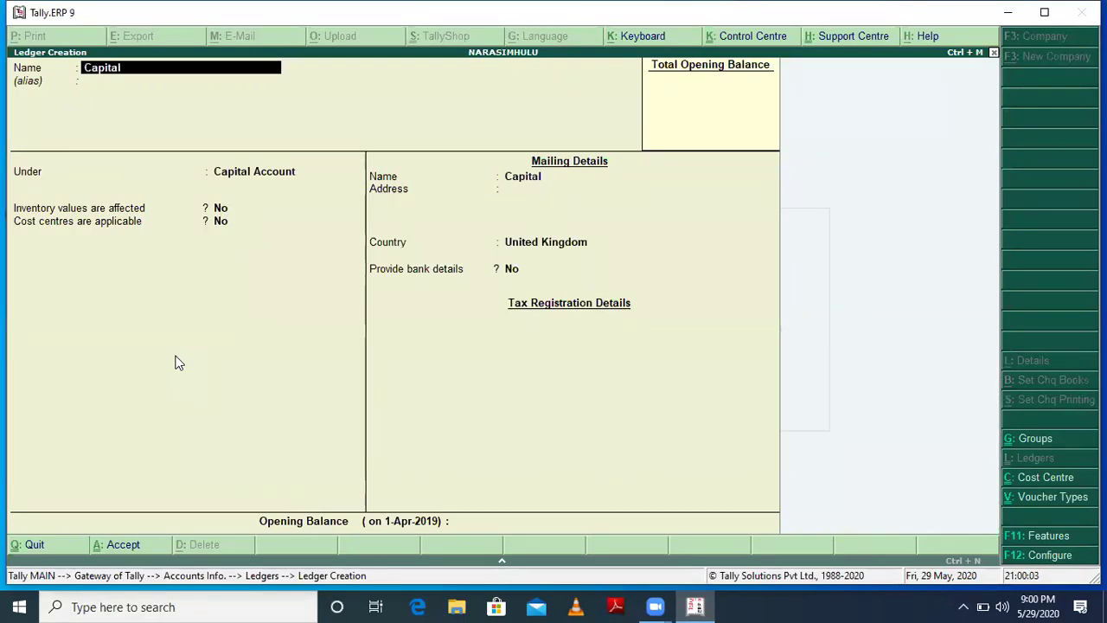
text(Machinery)
key(Return)
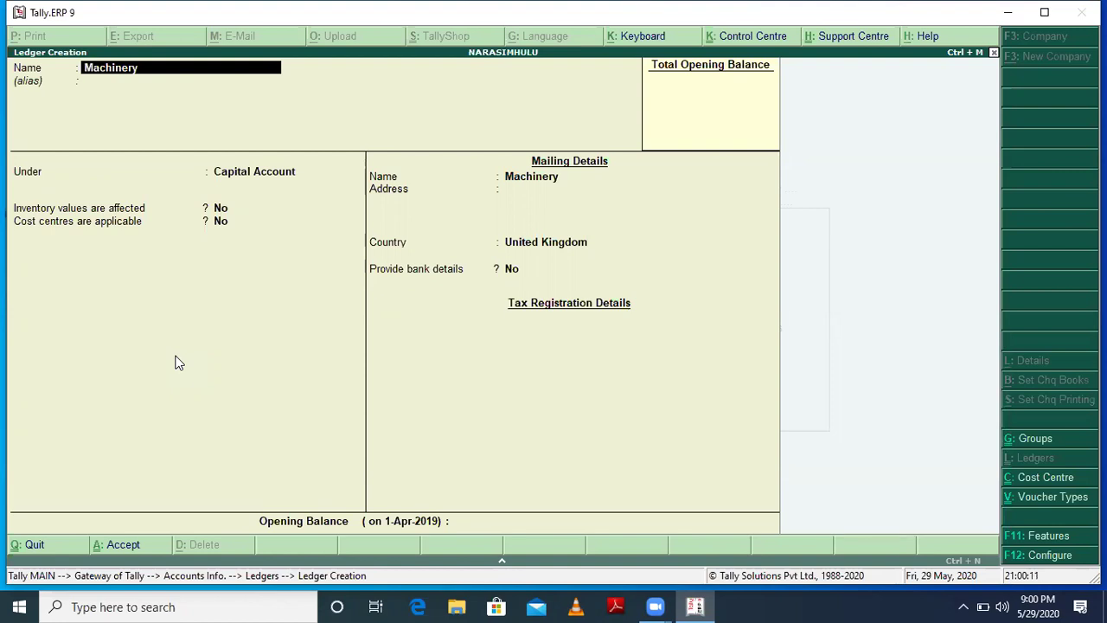
Step: Name the new ledger "Land Land Buildings" and leave its alias blank
text(Land La)
key(BackSpace)
text(and b)
key(BackSpace)
text(Bu)
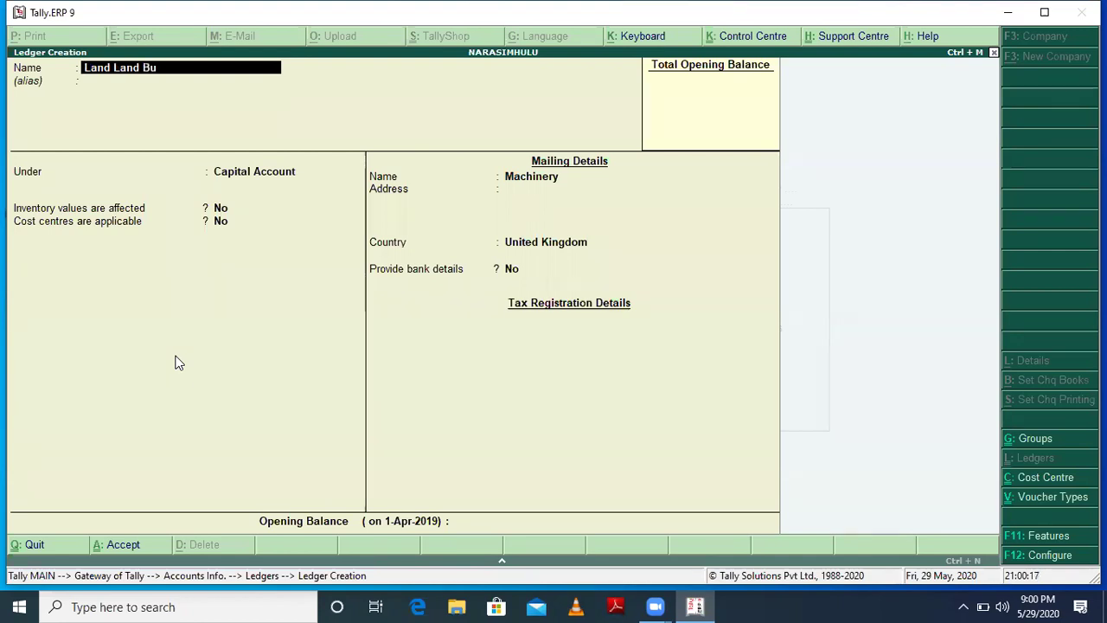
text(ildings)
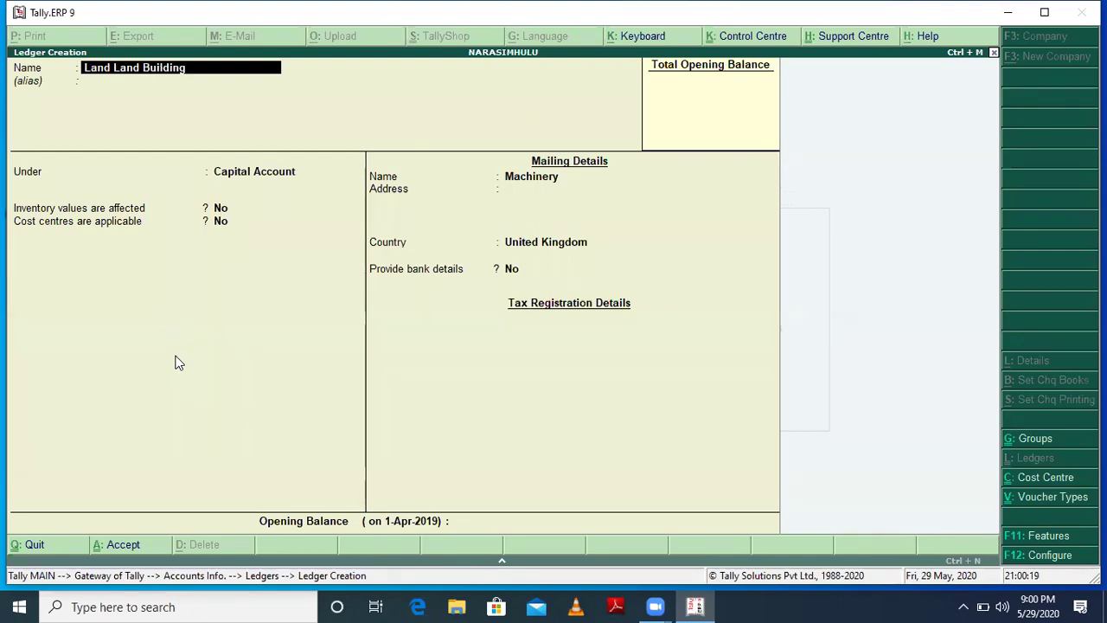
key(Return)
key(Return)
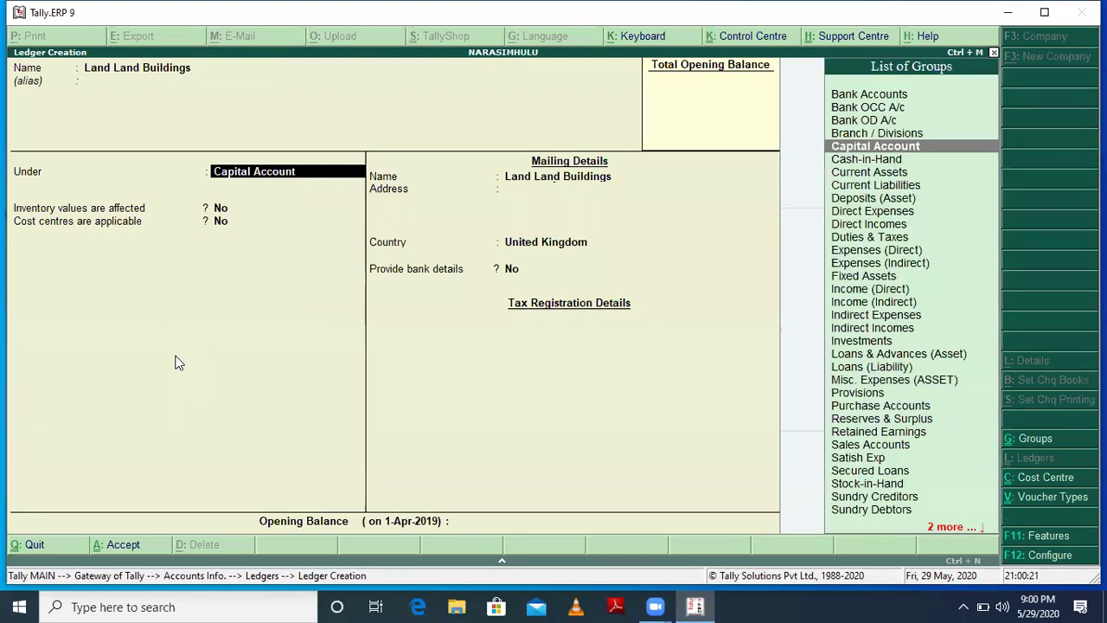
Step: Place the ledger under Fixed Assets, keep the remaining defaults, save it and leave ledger creation
text(fi)
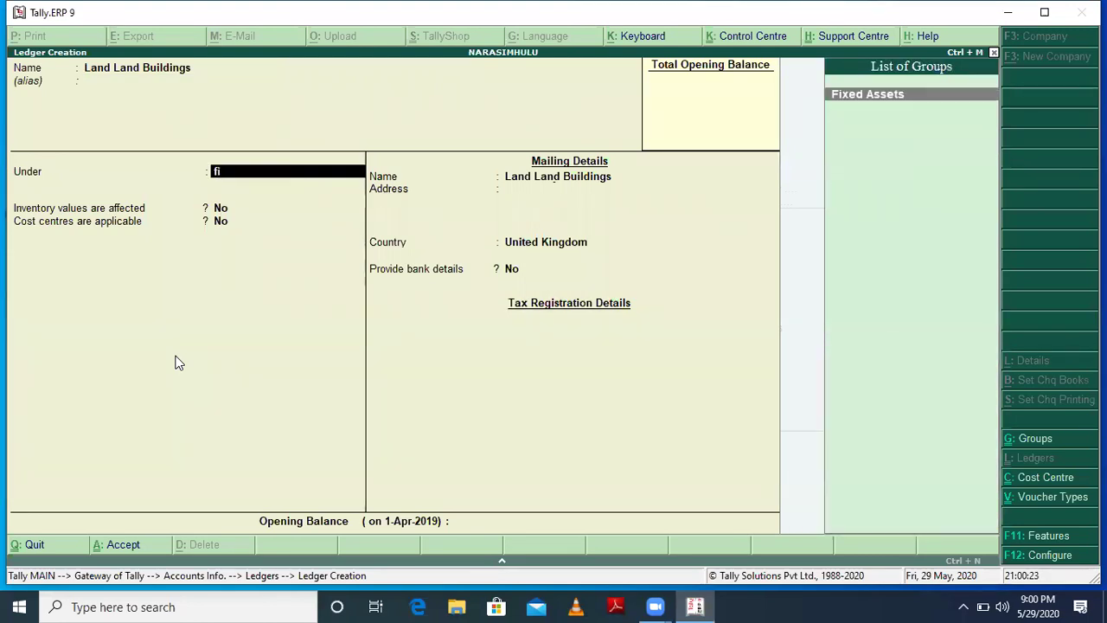
key(Return)
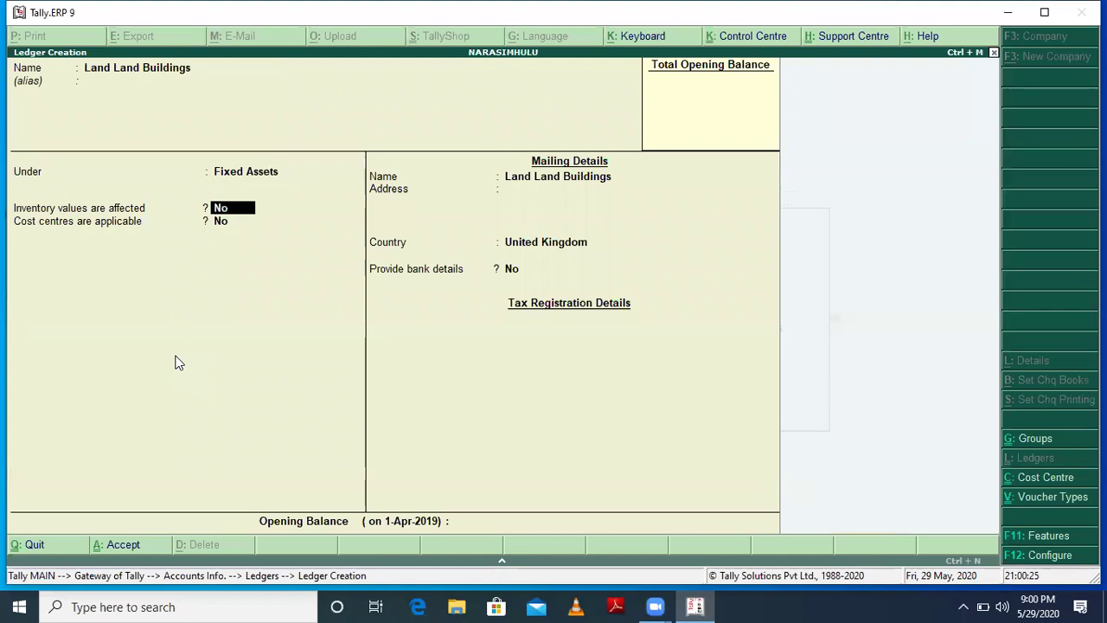
key(Return)
key(Return)
key(BackSpace)
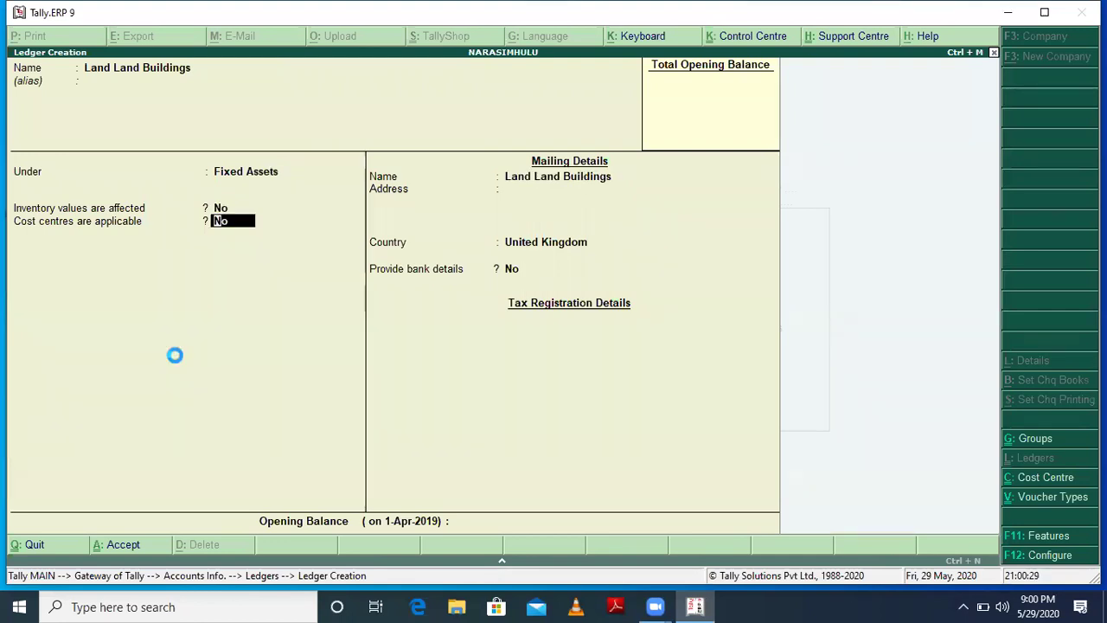
key(ctrl+a)
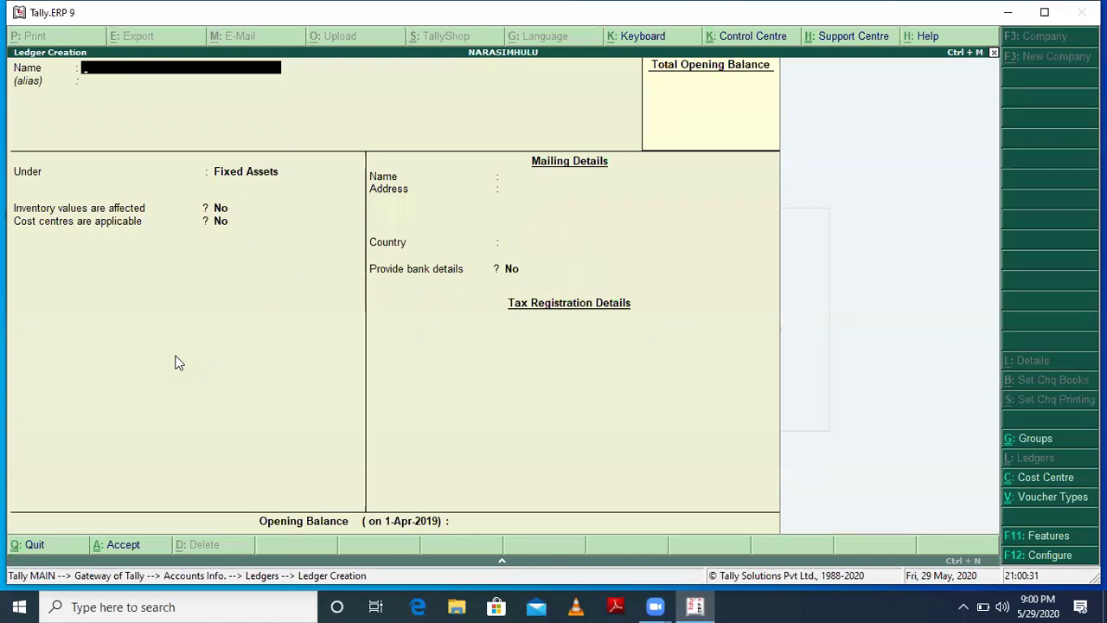
key(Escape)
key(y)
Step: Look up the Land Land Buildings ledger in the single-ledger display list and return to the accounts masters
key(Down)
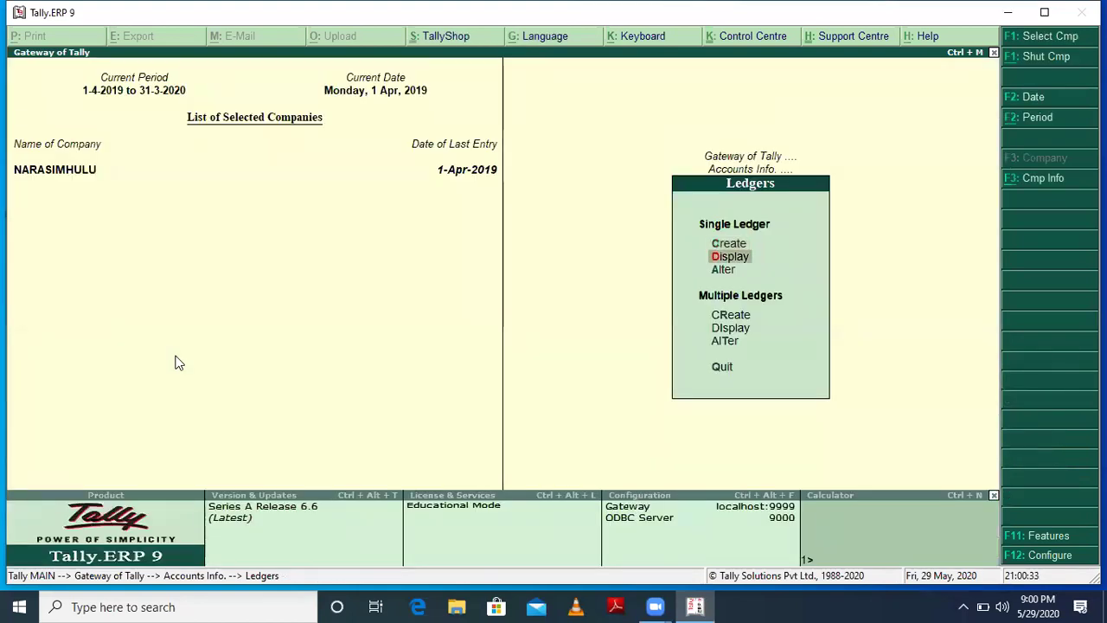
key(Return)
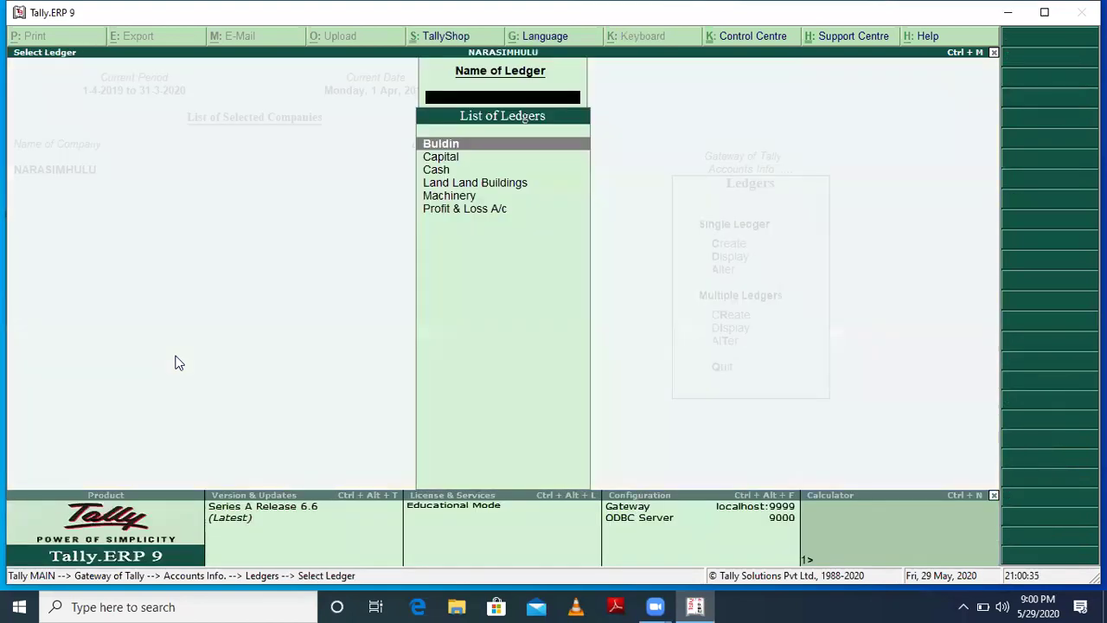
key(Down)
key(Down)
key(Down)
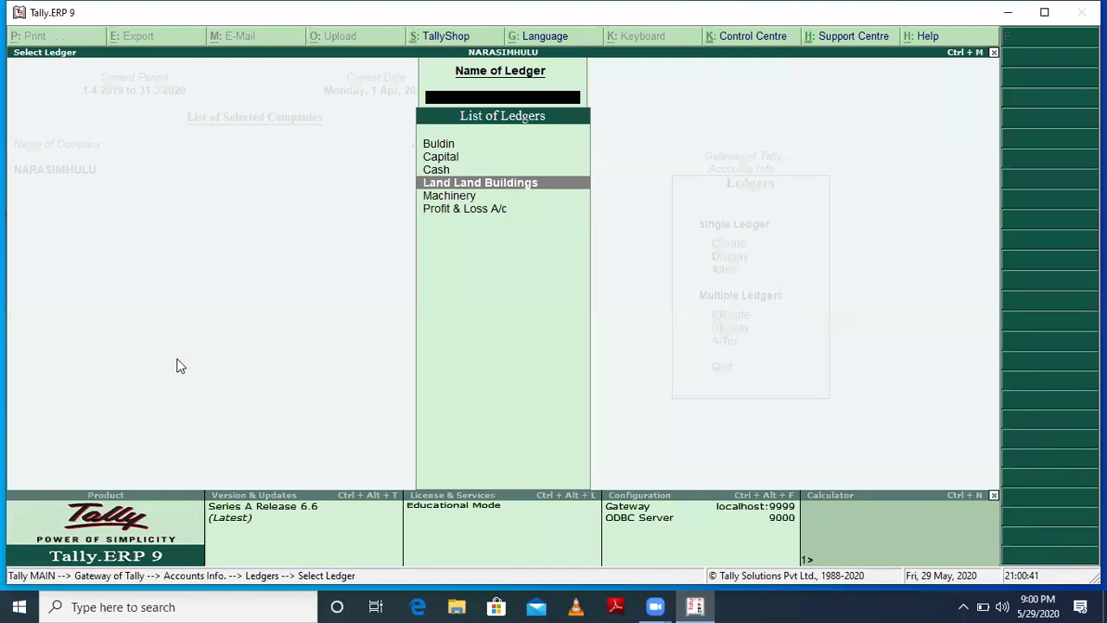
key(Escape)
key(Escape)
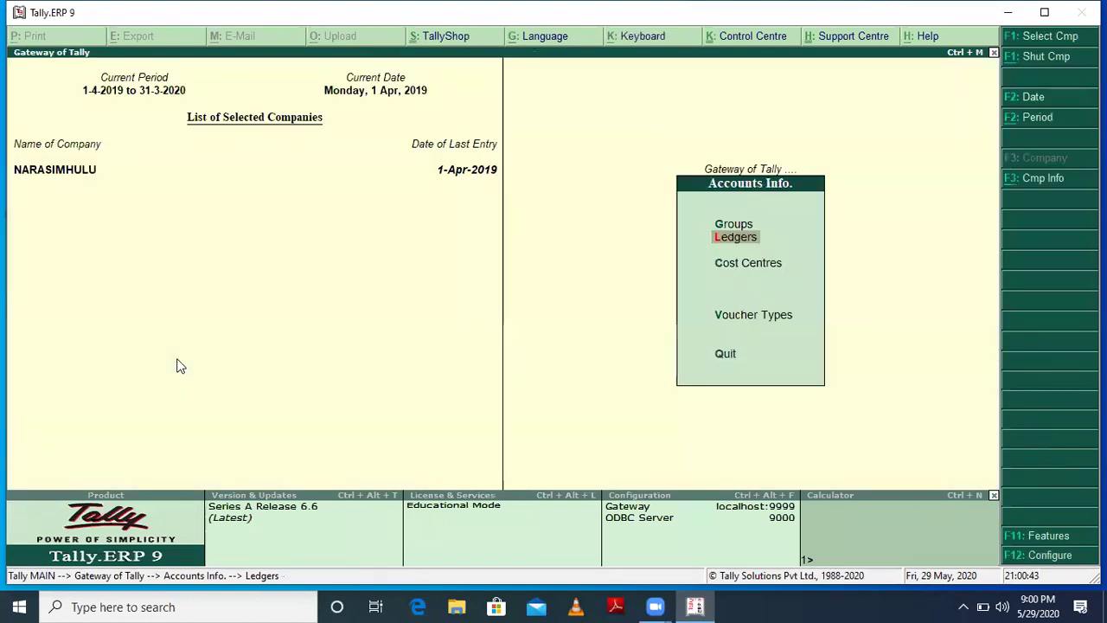
Step: View the single and multiple cost centre options and return to the accounts masters
key(Down)
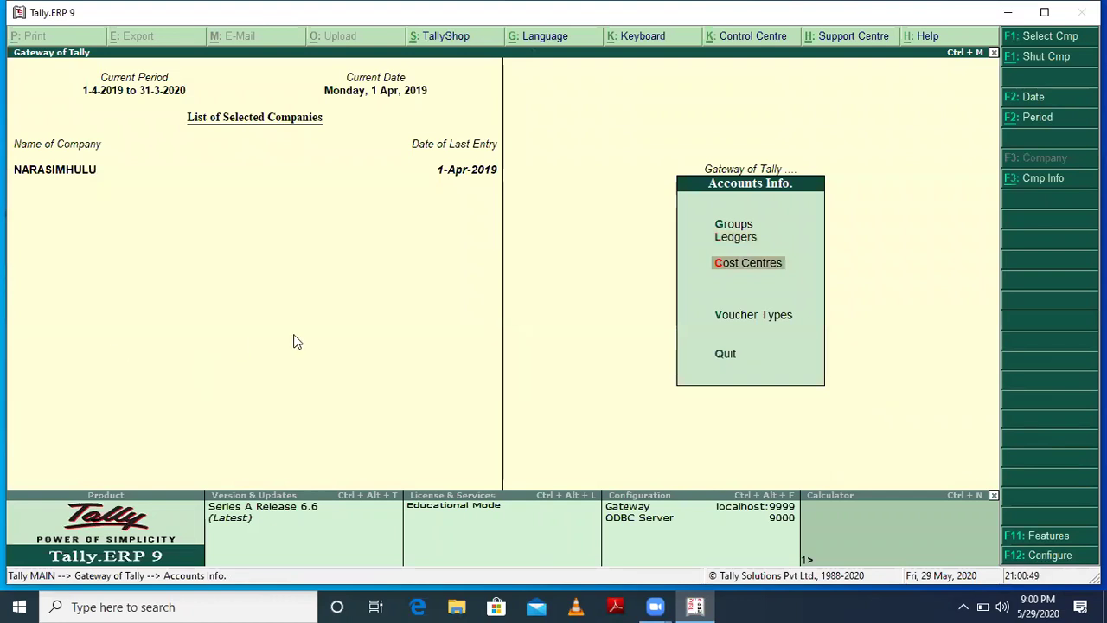
key(Return)
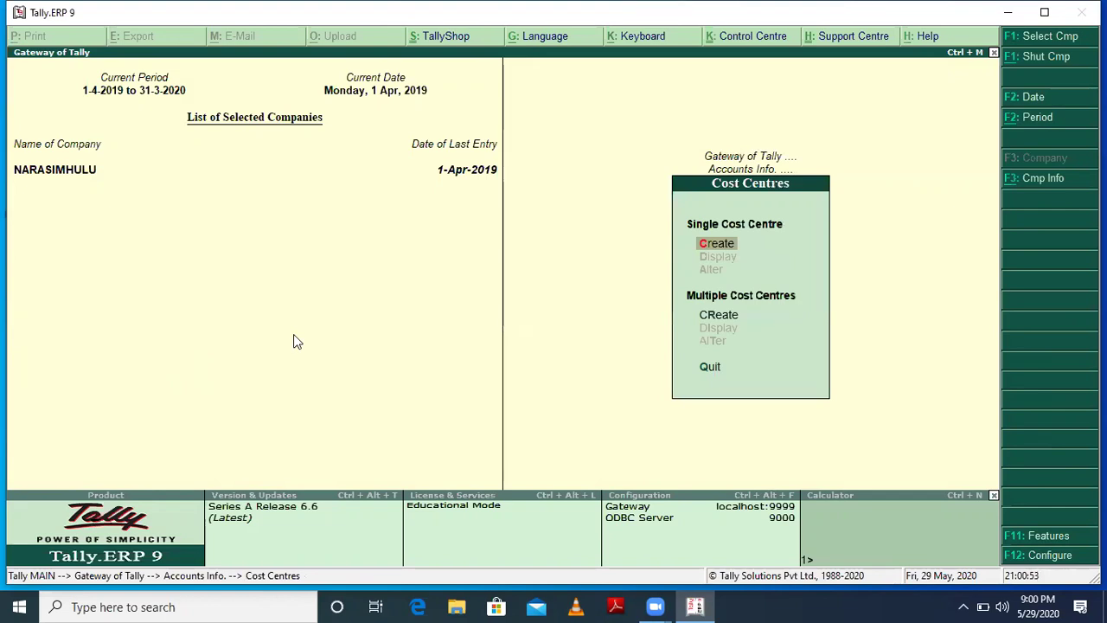
key(Escape)
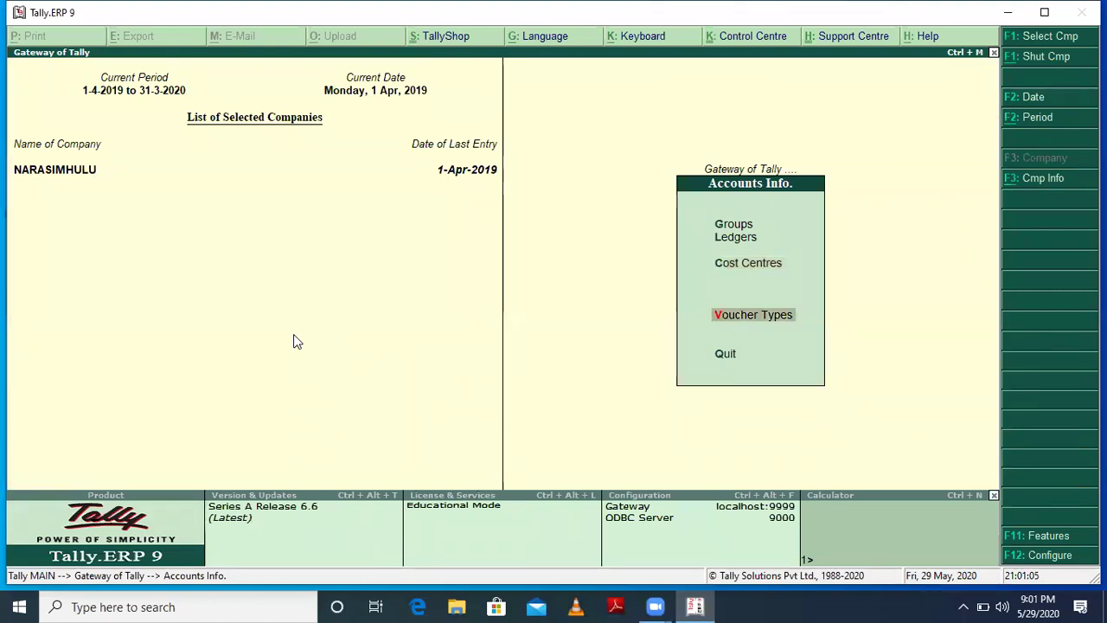
Step: View the list of available voucher types for display and return to the voucher type options
key(Up)
key(Down)
key(Return)
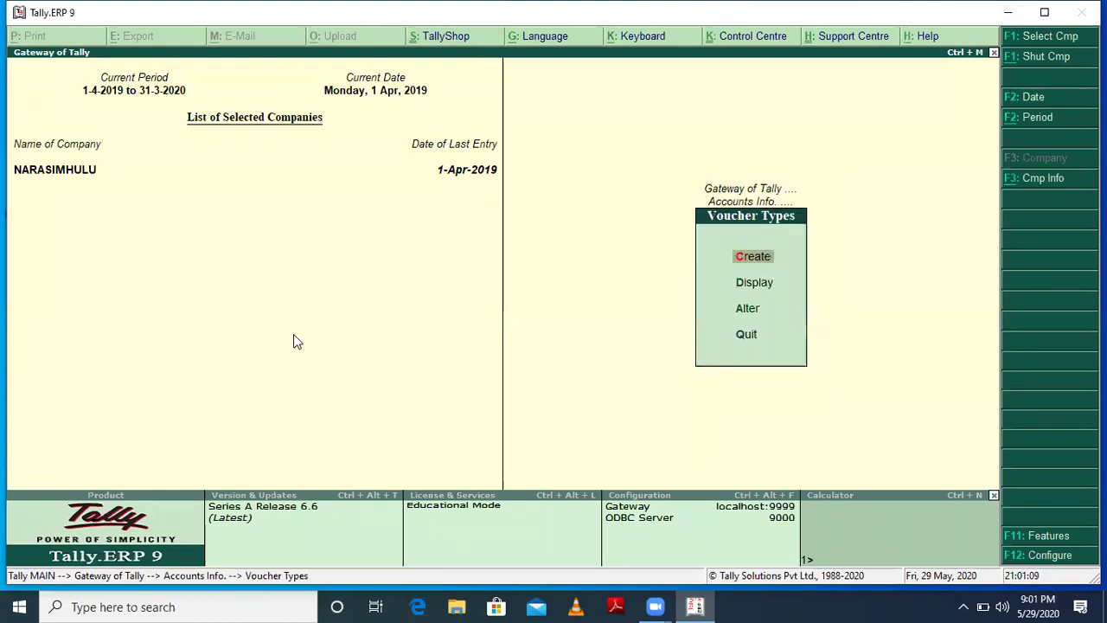
key(Down)
key(Return)
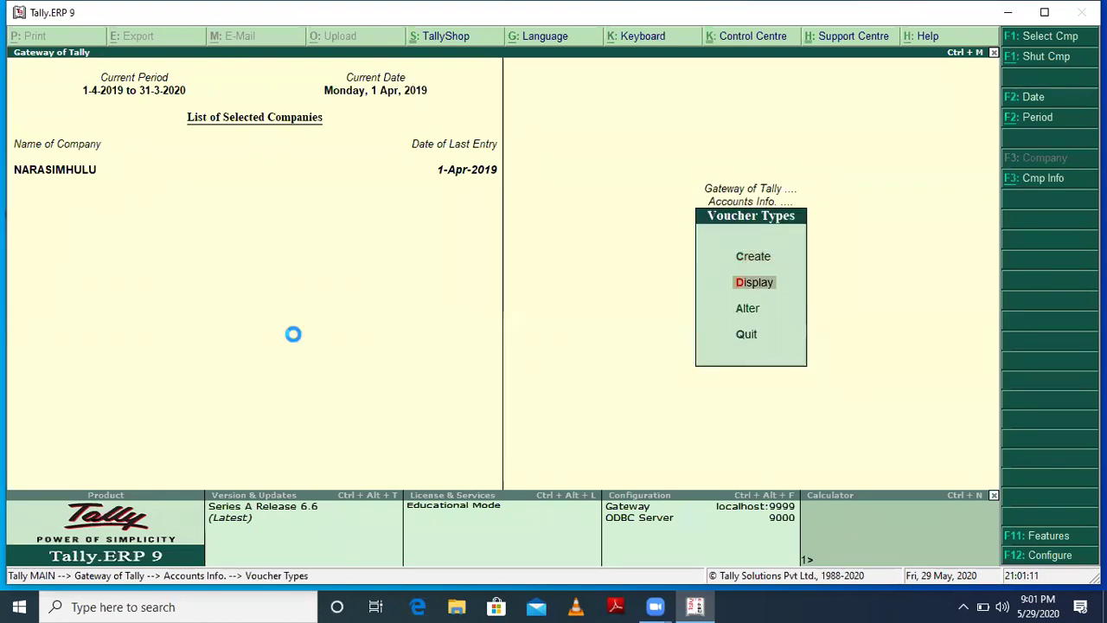
key(Down)
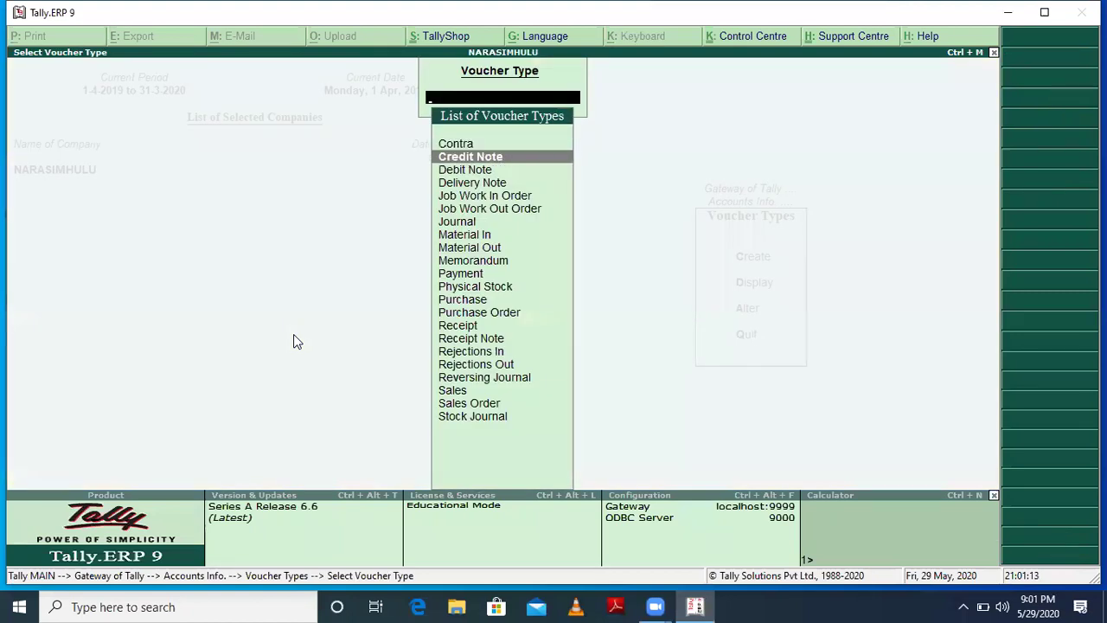
key(Escape)
Step: Open the Contra voucher type for alteration and go to its method of voucher numbering
key(Down)
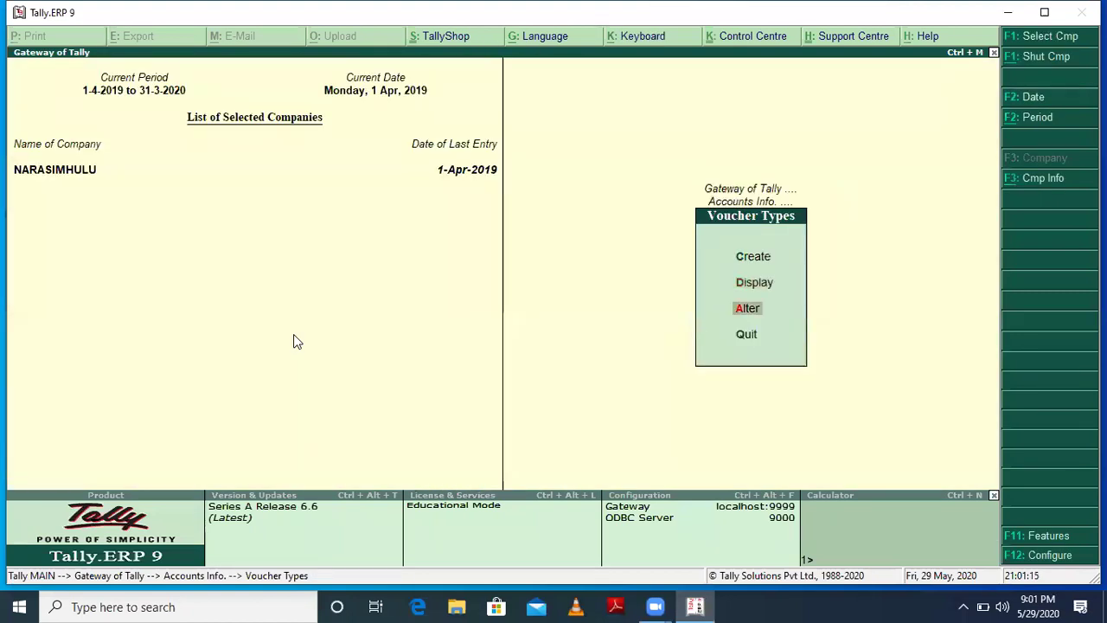
key(Return)
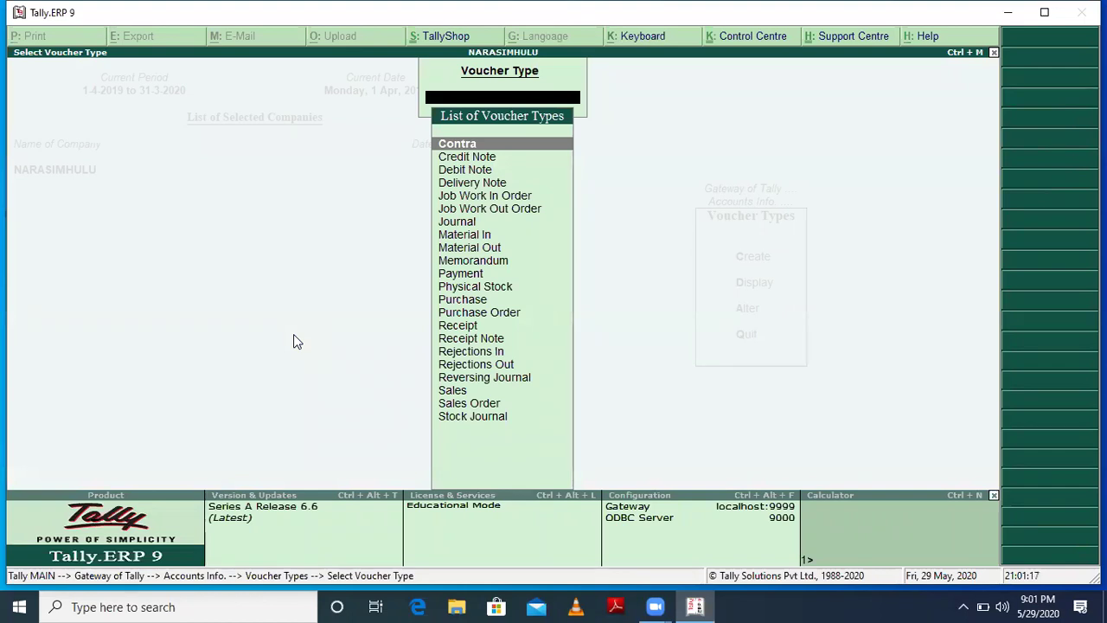
key(Return)
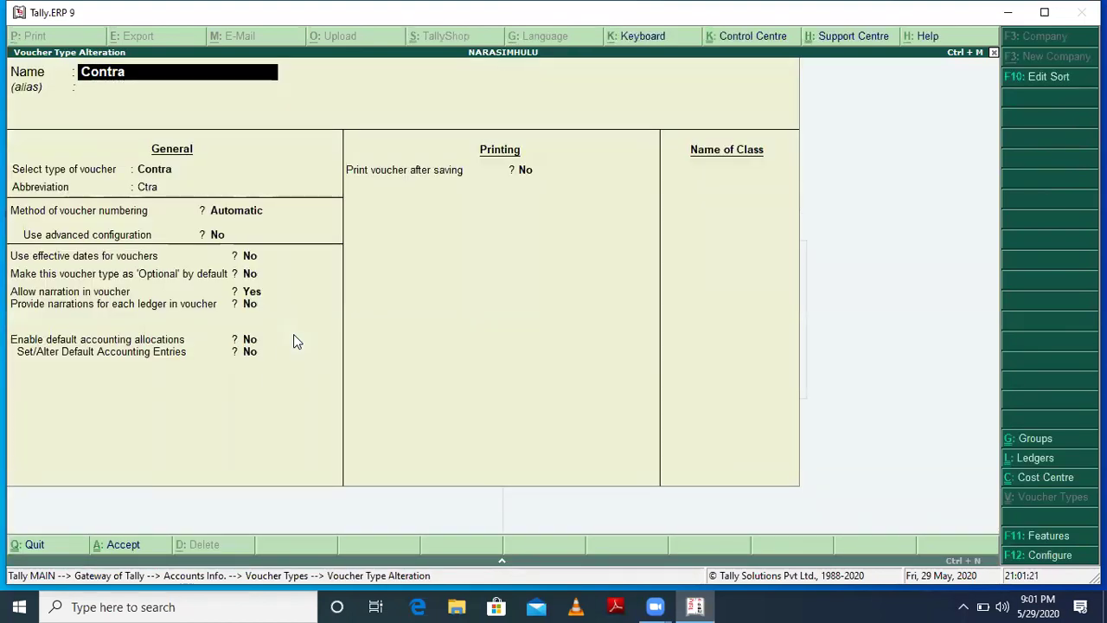
key(Return)
key(Return)
key(Return)
key(Return)
key(BackSpace)
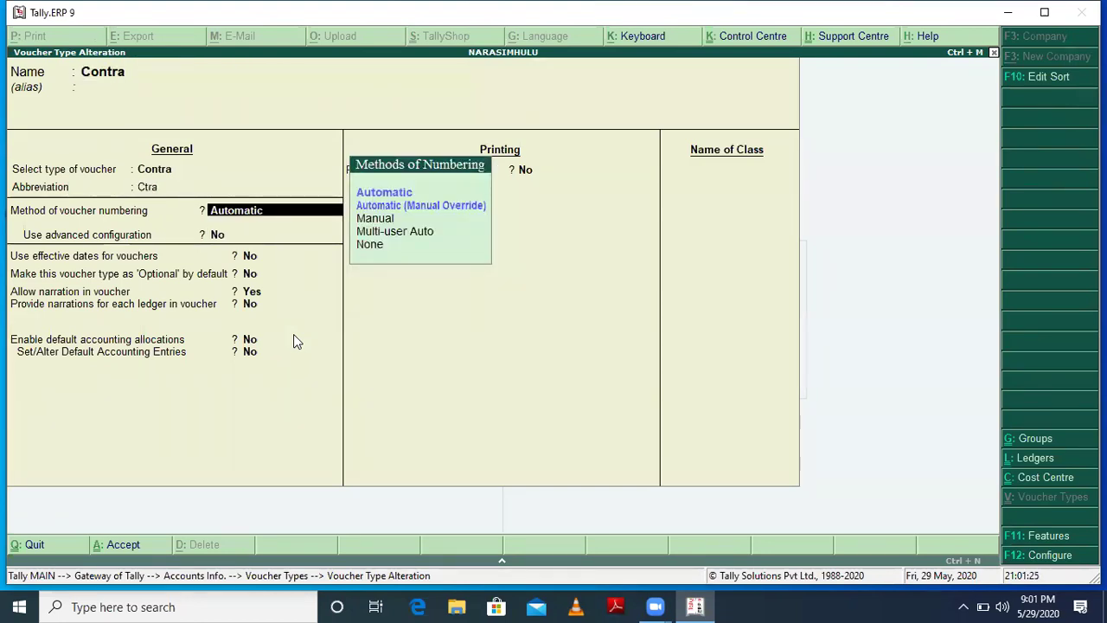
Step: Browse the voucher numbering methods for Contra, leave the alteration without saving and return to the accounts masters
key(Down)
key(Down)
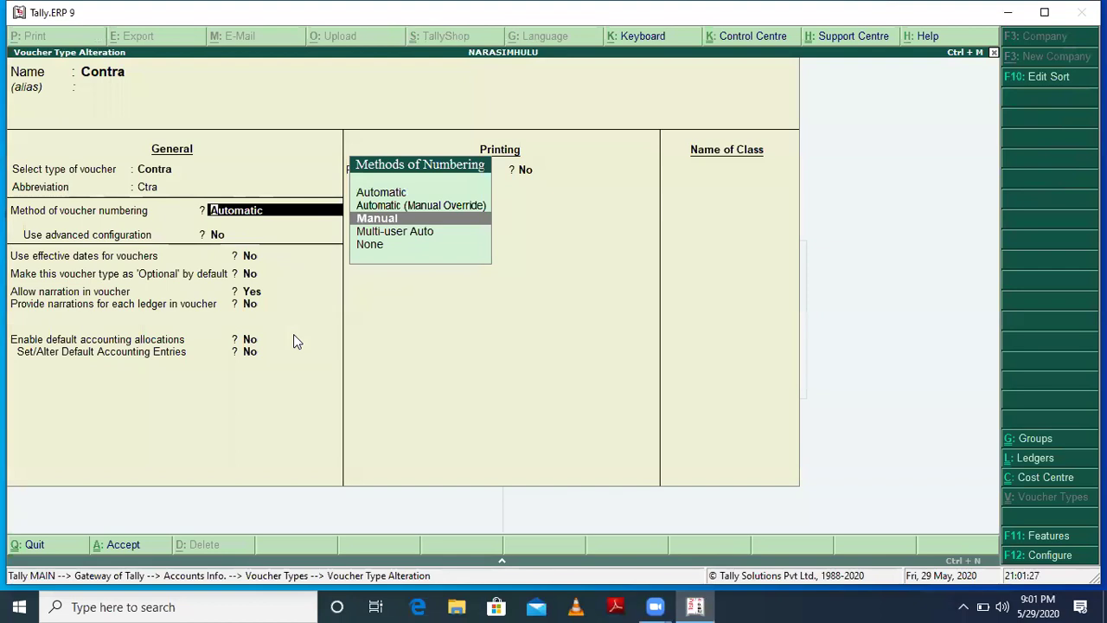
key(Up)
key(Escape)
key(Escape)
key(y)
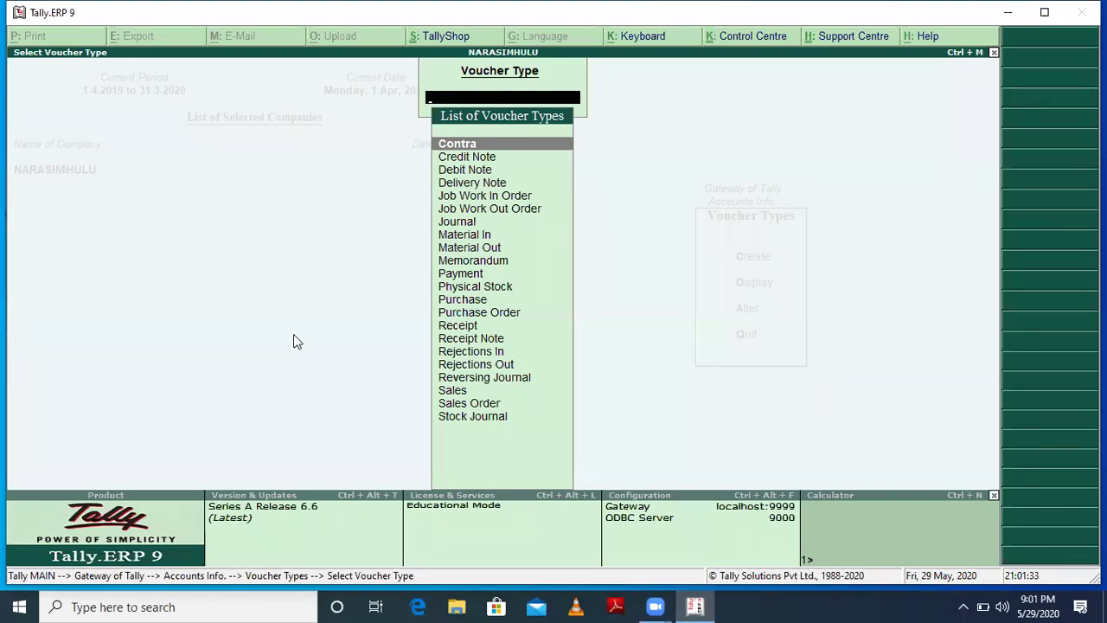
key(Escape)
key(Escape)
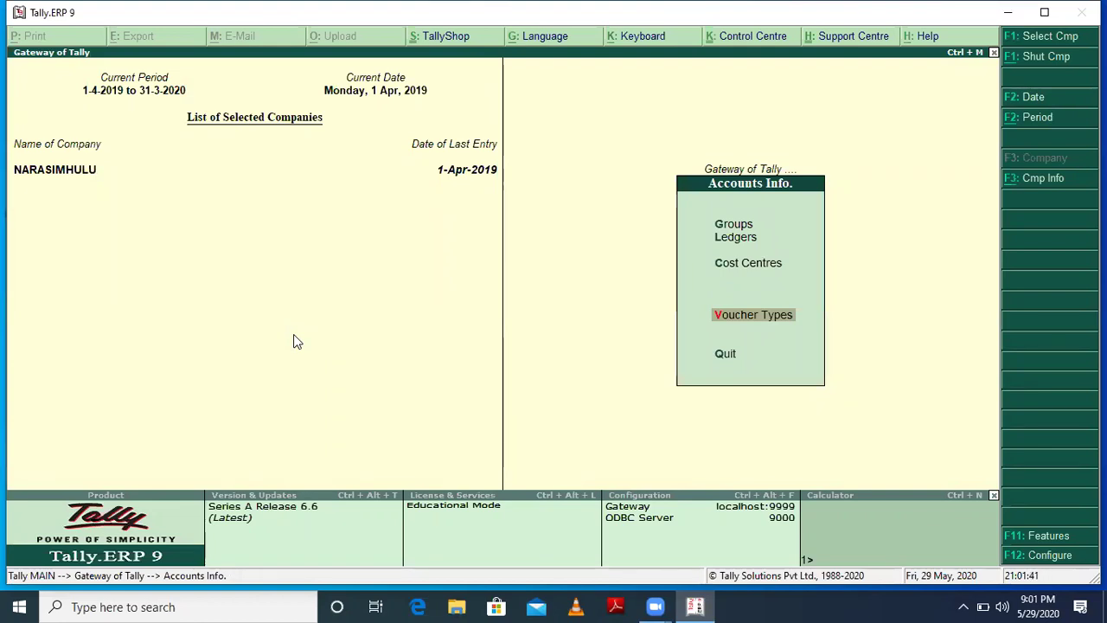
Step: Open the inventory masters from the Gateway and review Stock Groups, Stock Items and Units of Measure
key(Escape)
key(Down)
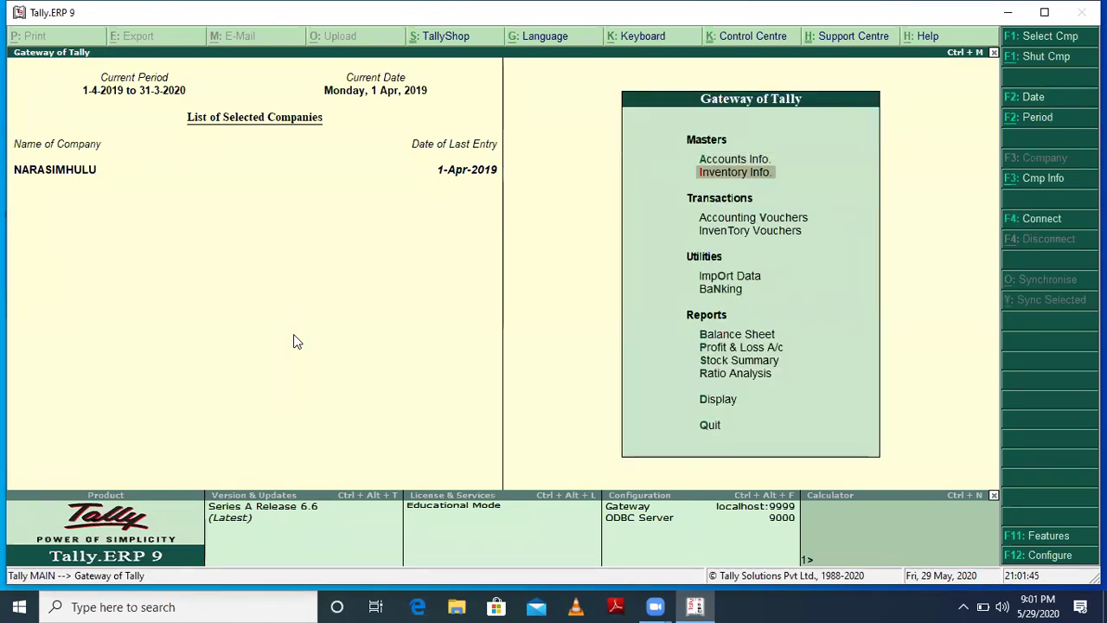
key(Return)
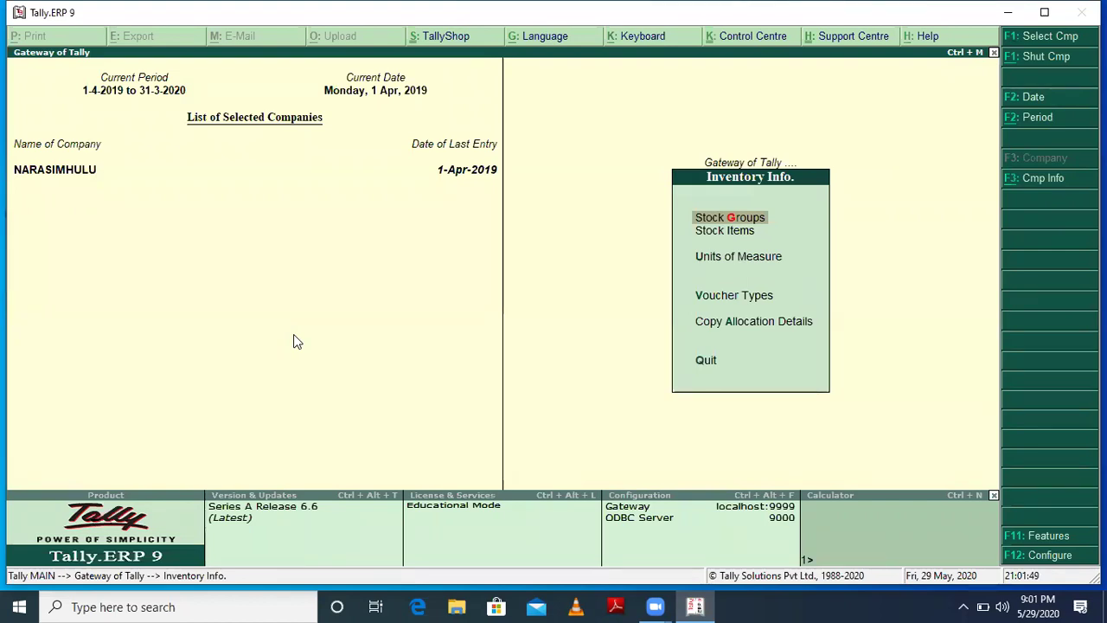
key(Down)
key(Down)
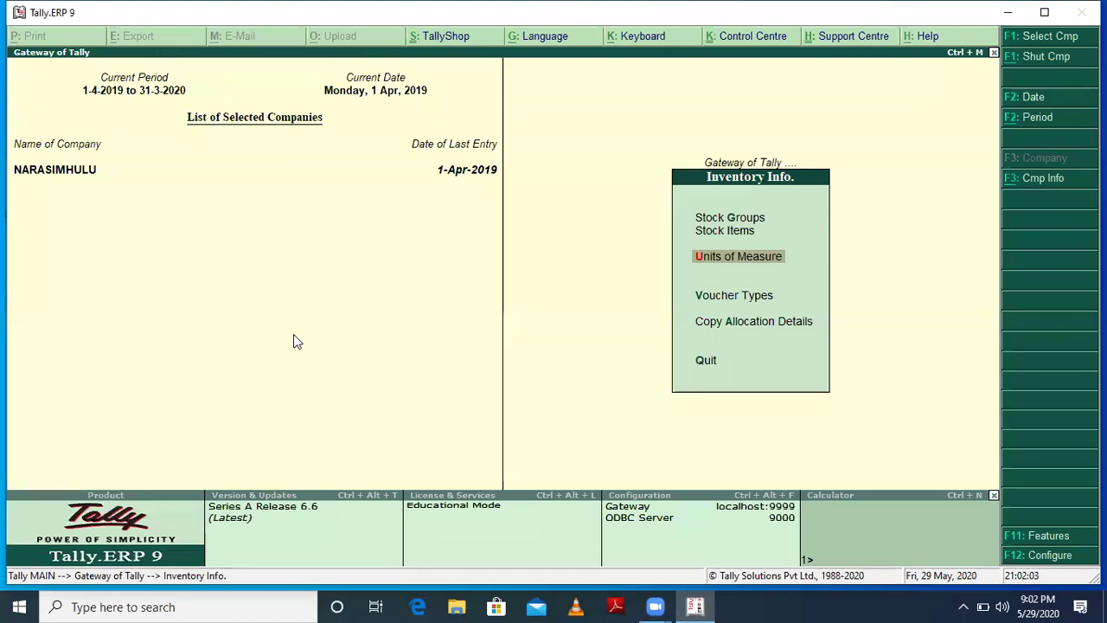
key(Up)
key(Up)
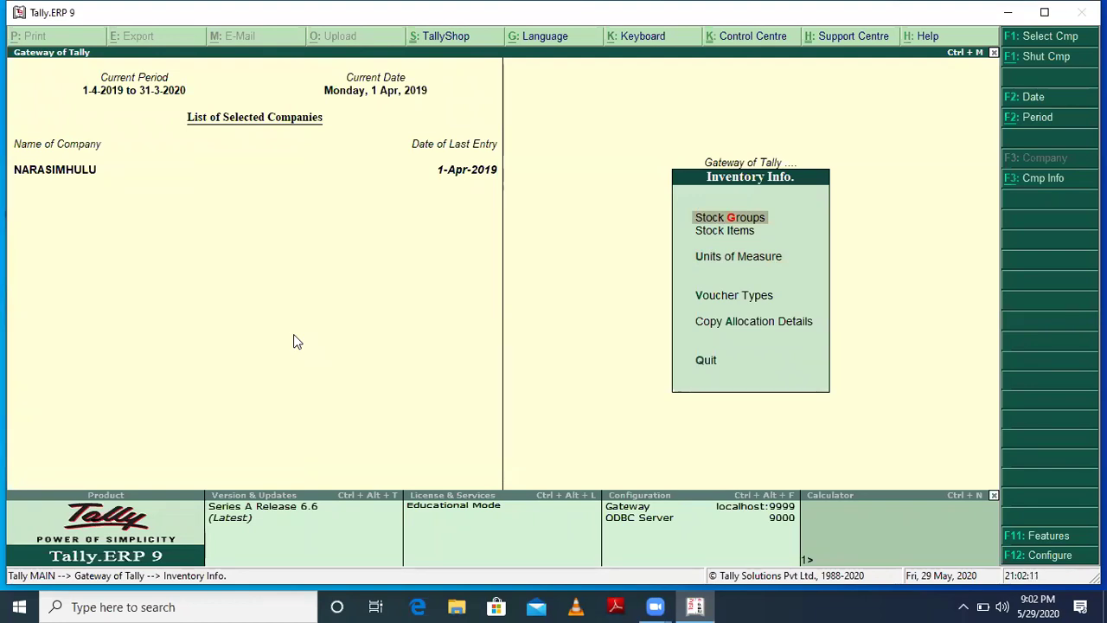
Step: View the Copy Allocation Details form in the inventory masters and return to the Gateway of Tally
key(Down)
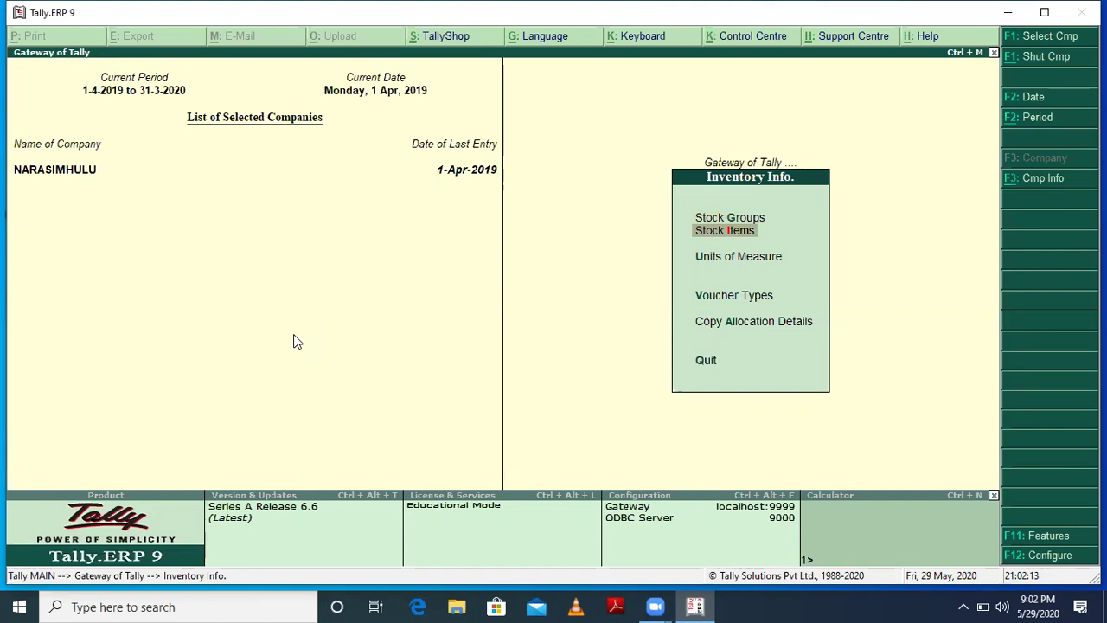
key(Down)
key(Down)
key(Down)
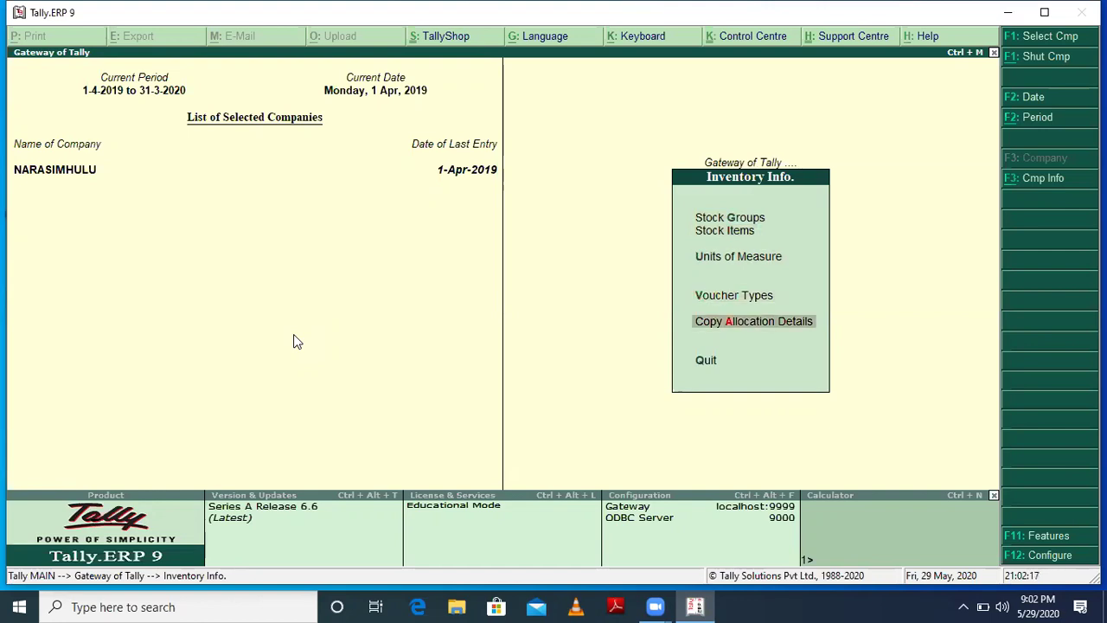
key(Return)
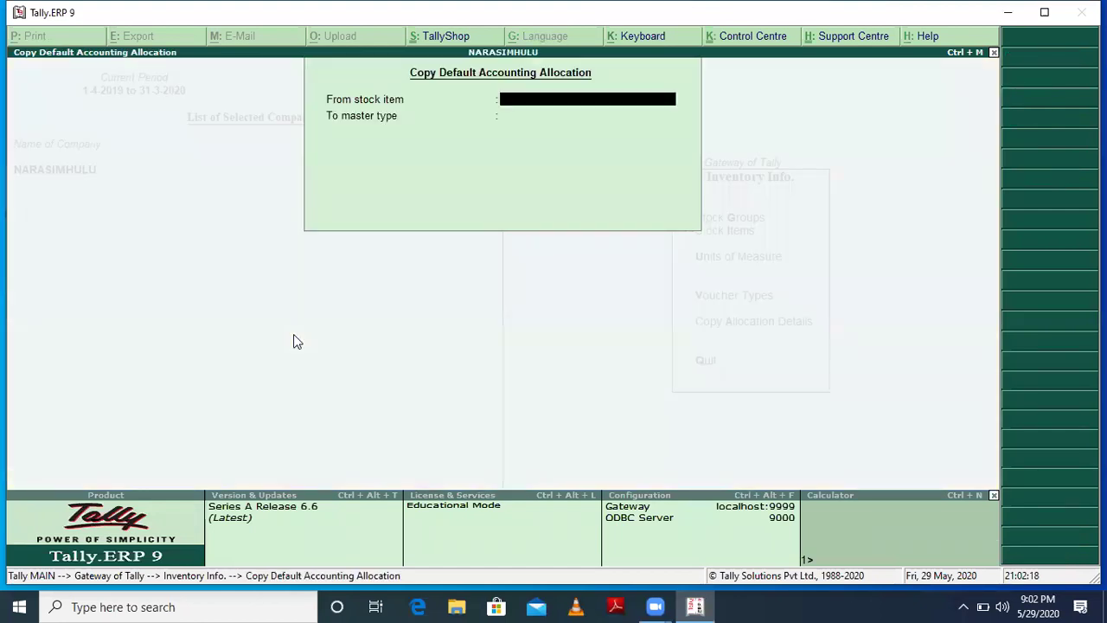
key(Escape)
key(Escape)
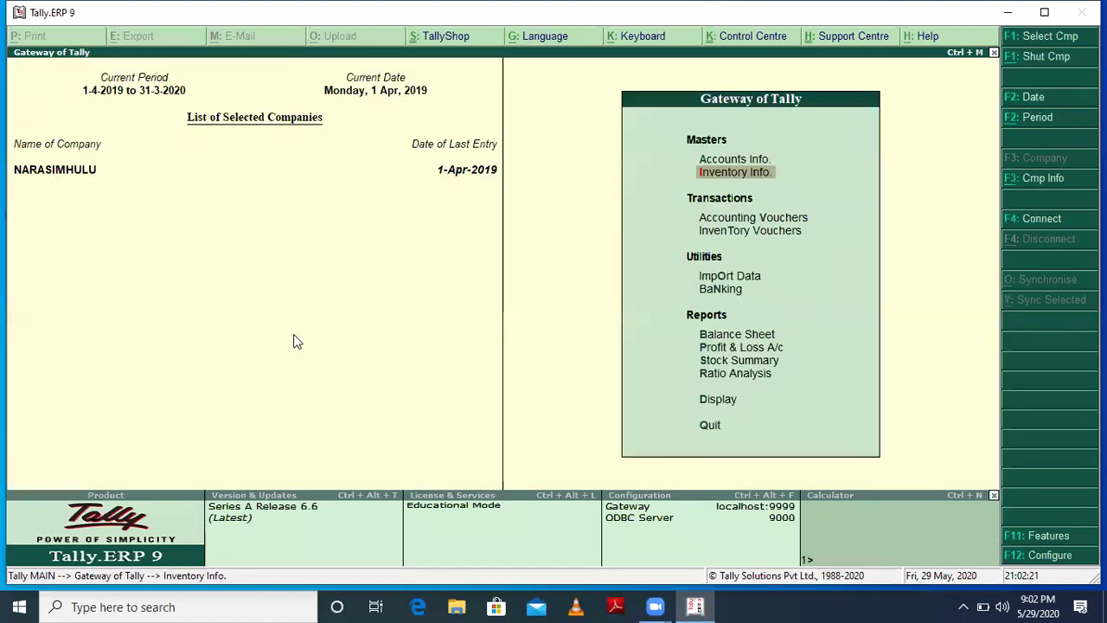
Step: Start a payment voucher dated 1-Apr-2019 and open secondary ledger creation from its debit entry
key(Down)
key(Return)
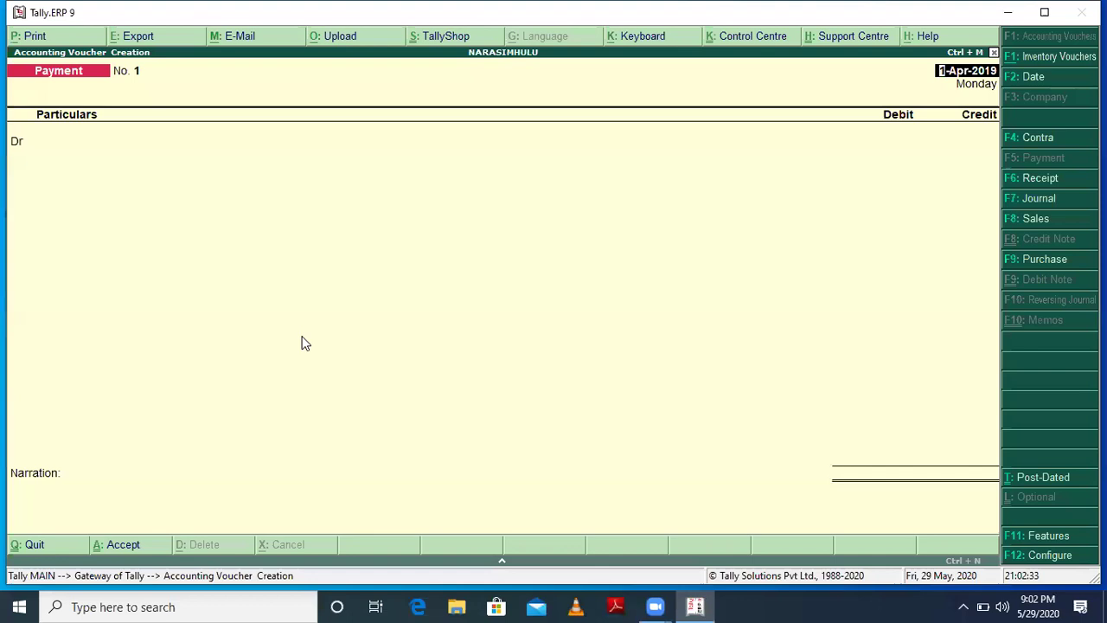
key(Return)
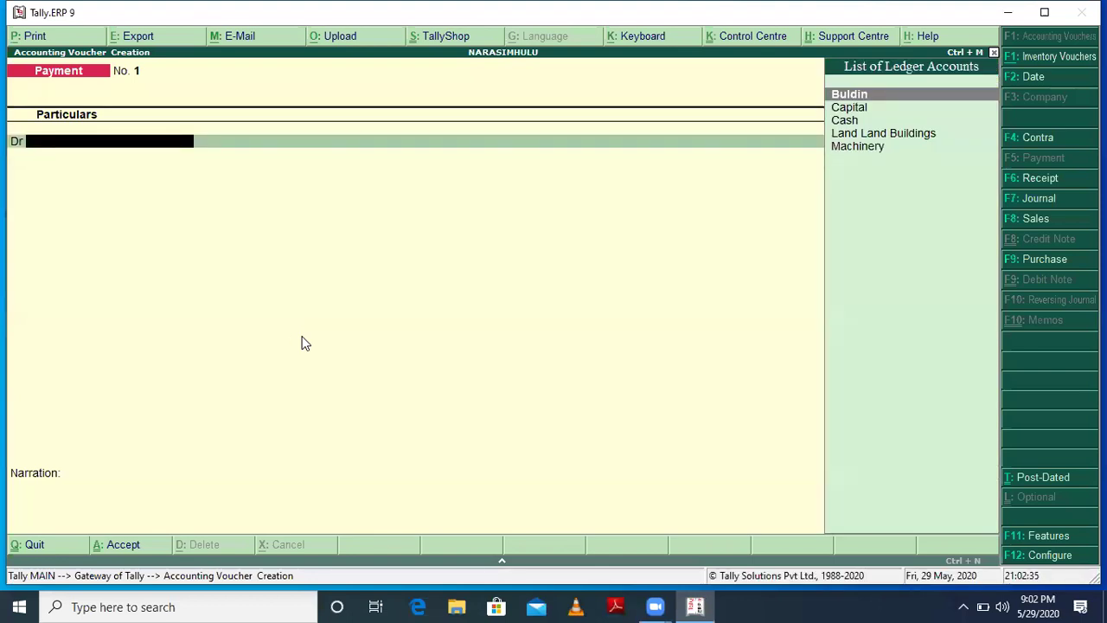
key(alt+c)
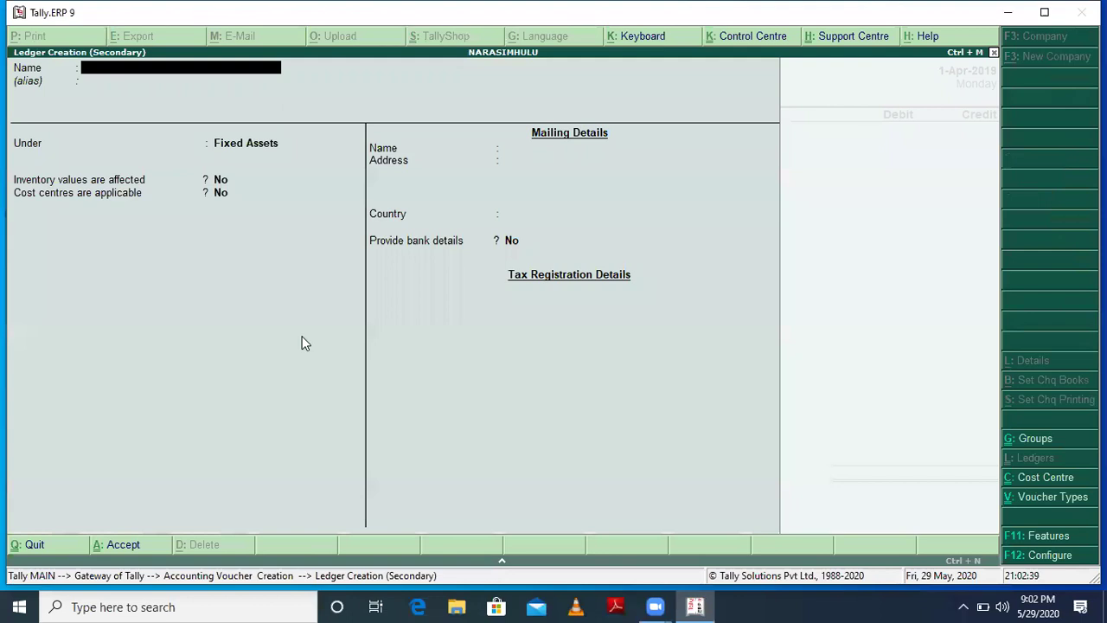
Step: Restart secondary ledger creation from the payment voucher's debit entry and name the ledger Rent under Indirect Expenses
key(Escape)
key(Return)
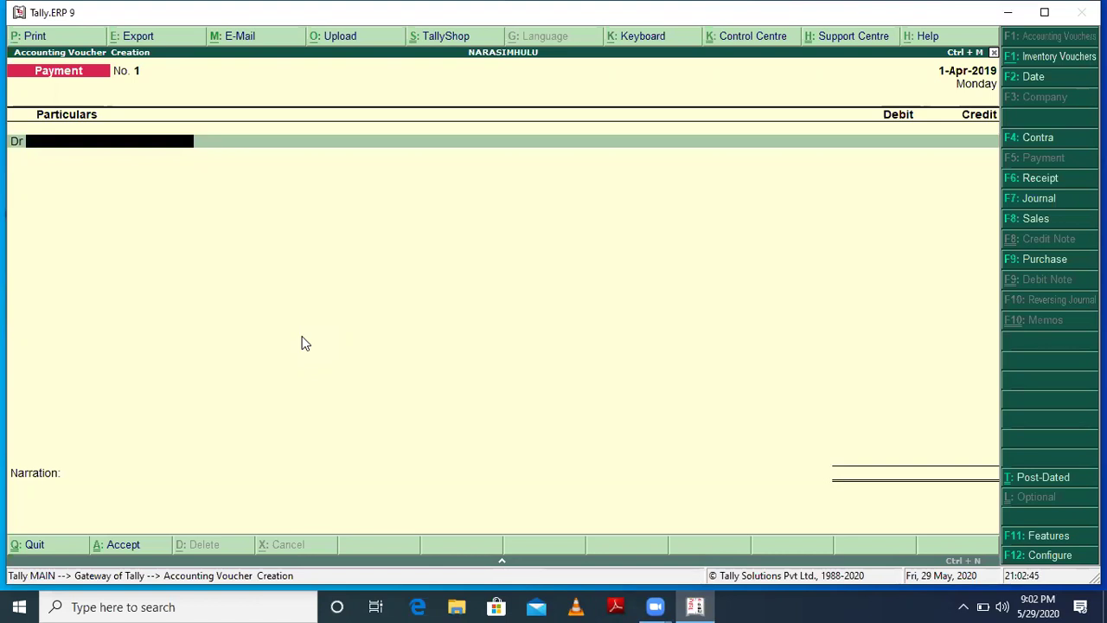
key(alt+c)
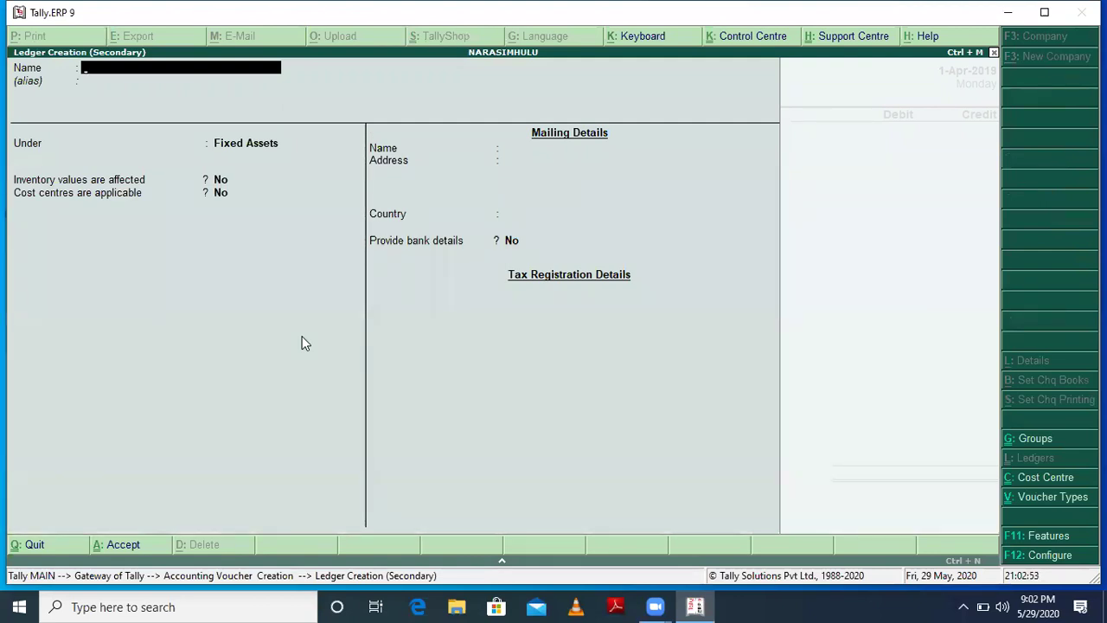
text(Rent)
key(Return)
key(Return)
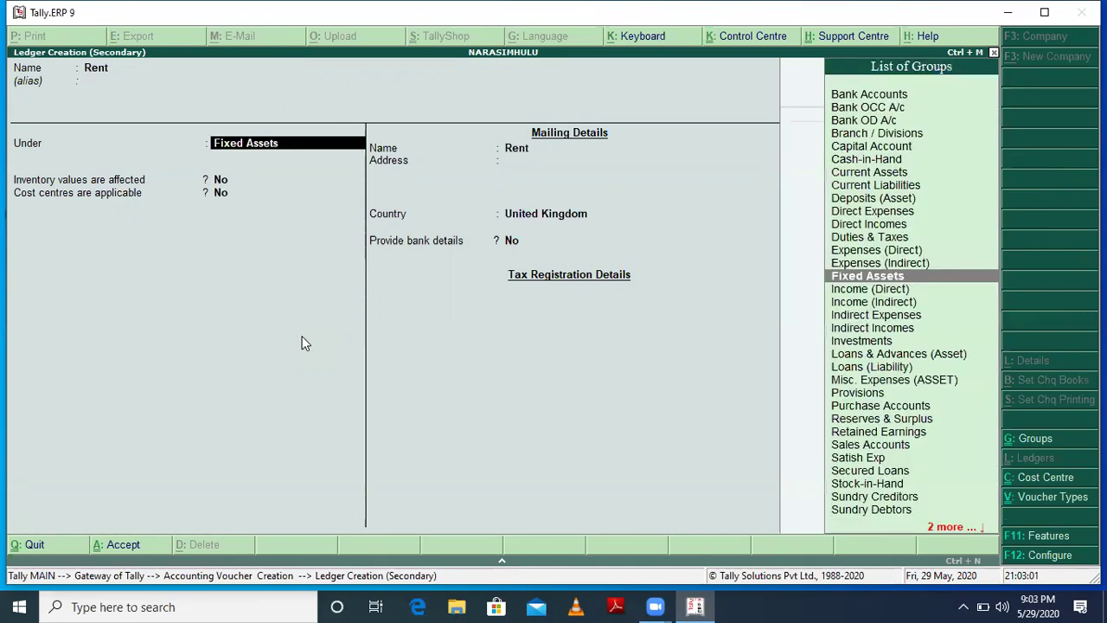
text(Ind)
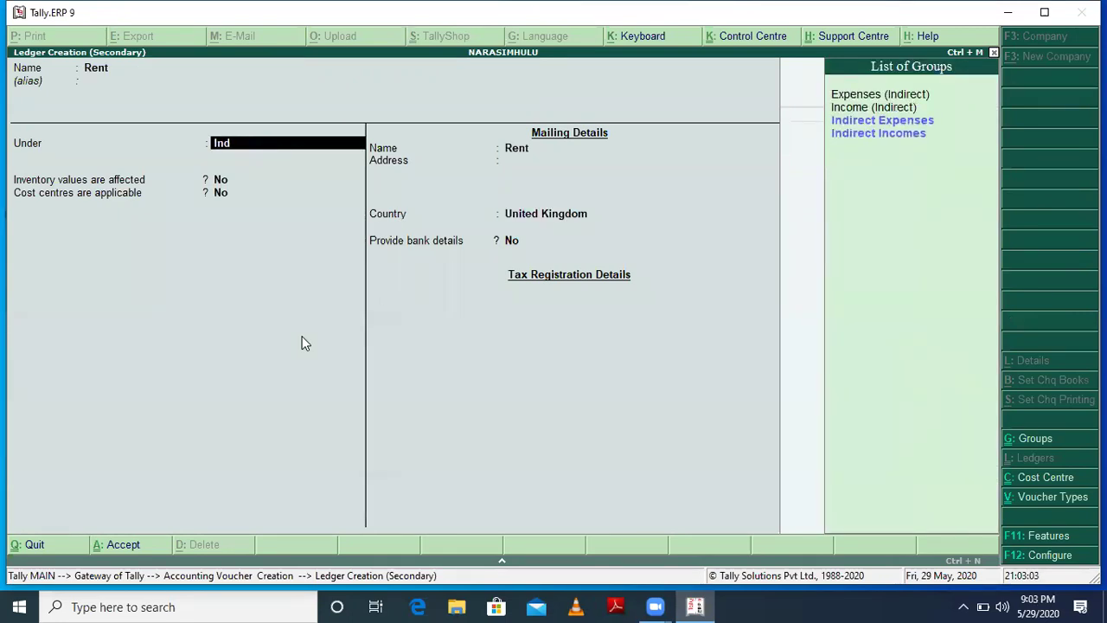
key(Return)
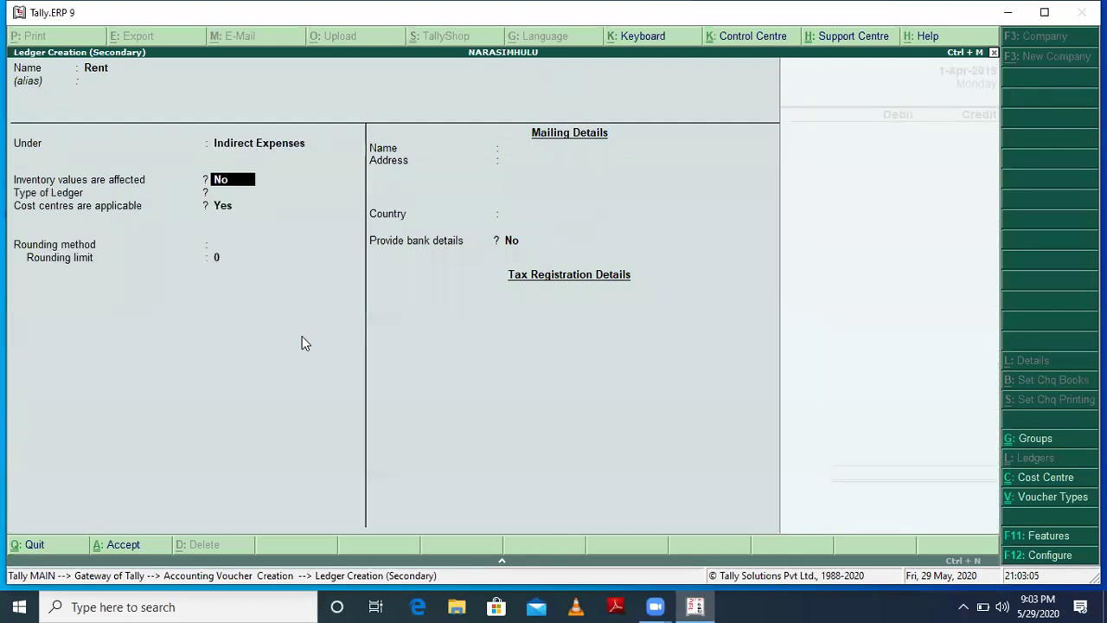
Step: Set the Rent ledger's type and rounding method to Not Applicable, keep the remaining defaults and save the ledger
key(Return)
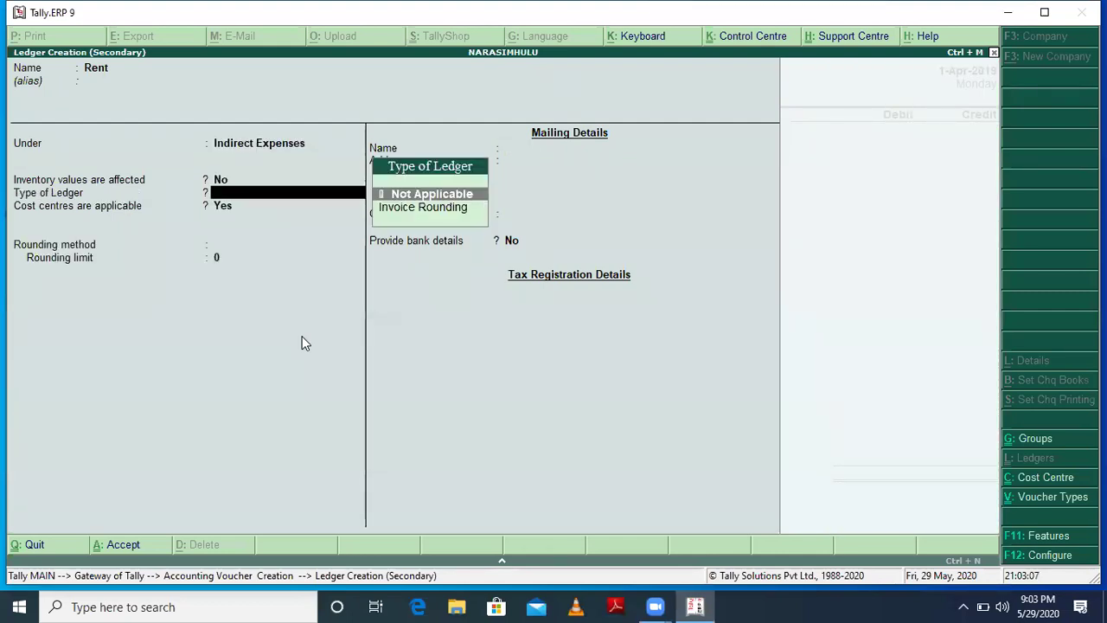
key(Return)
key(Return)
key(Return)
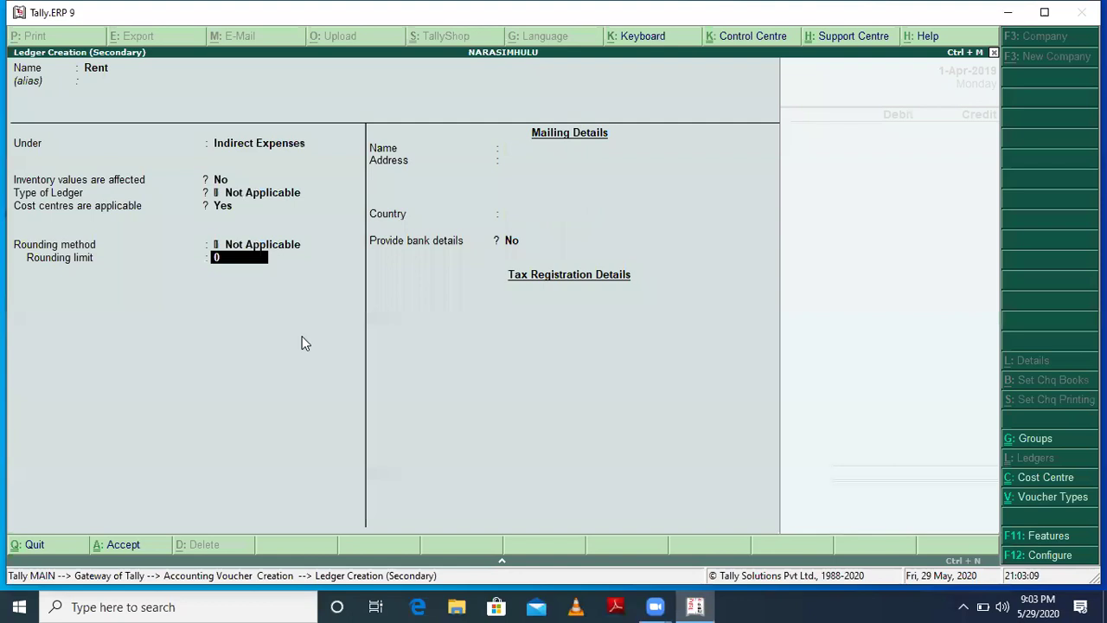
key(Return)
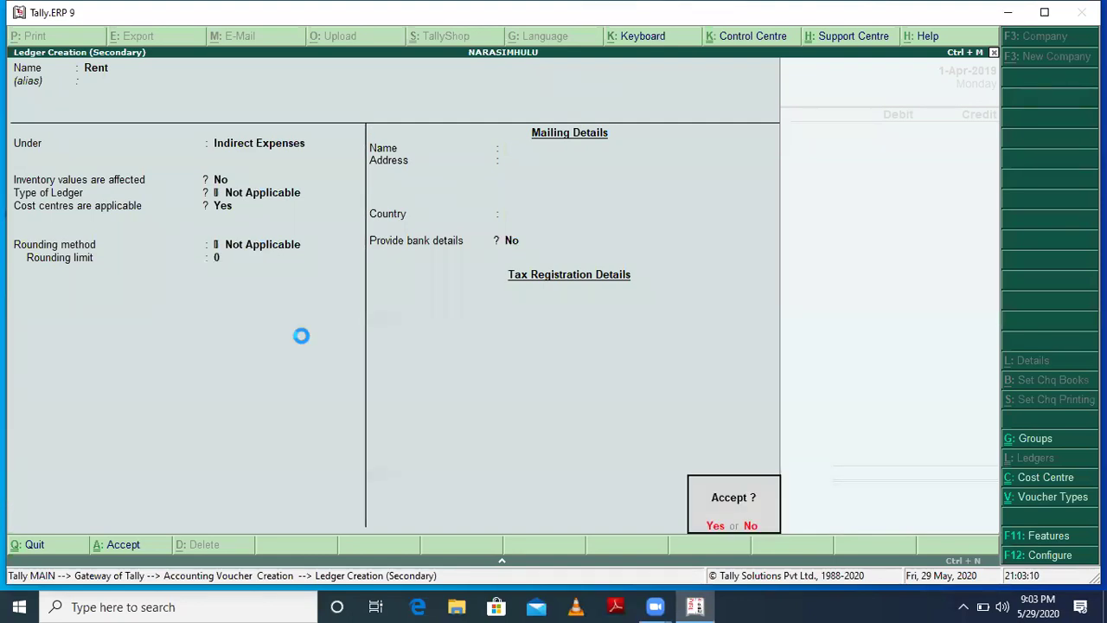
key(Return)
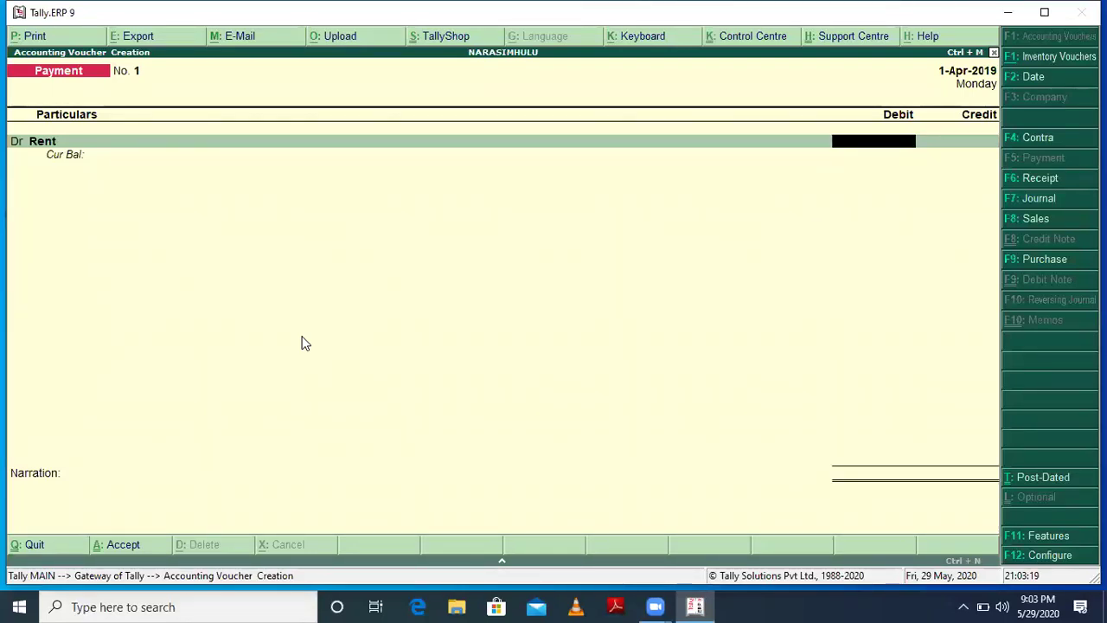
Step: Try to debit Rent with 5000 and leave its cost centre allocation without entering a cost centre
text(5000)
key(Return)
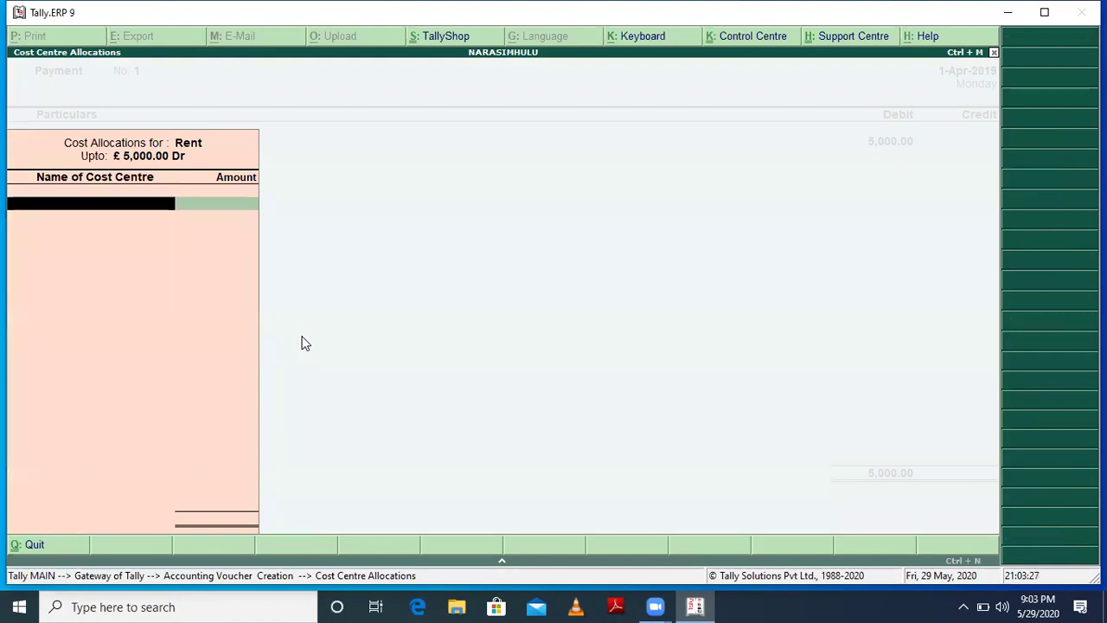
key(Escape)
key(y)
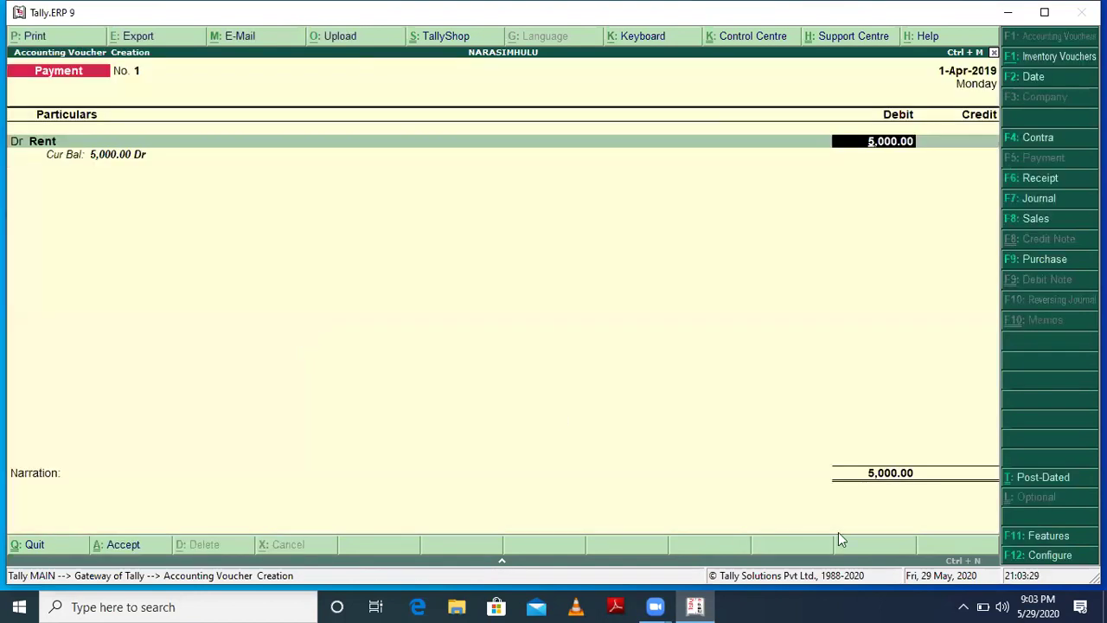
Step: Set Maintain cost centres to No in the company's accounting features and save the settings
click(1043, 537)
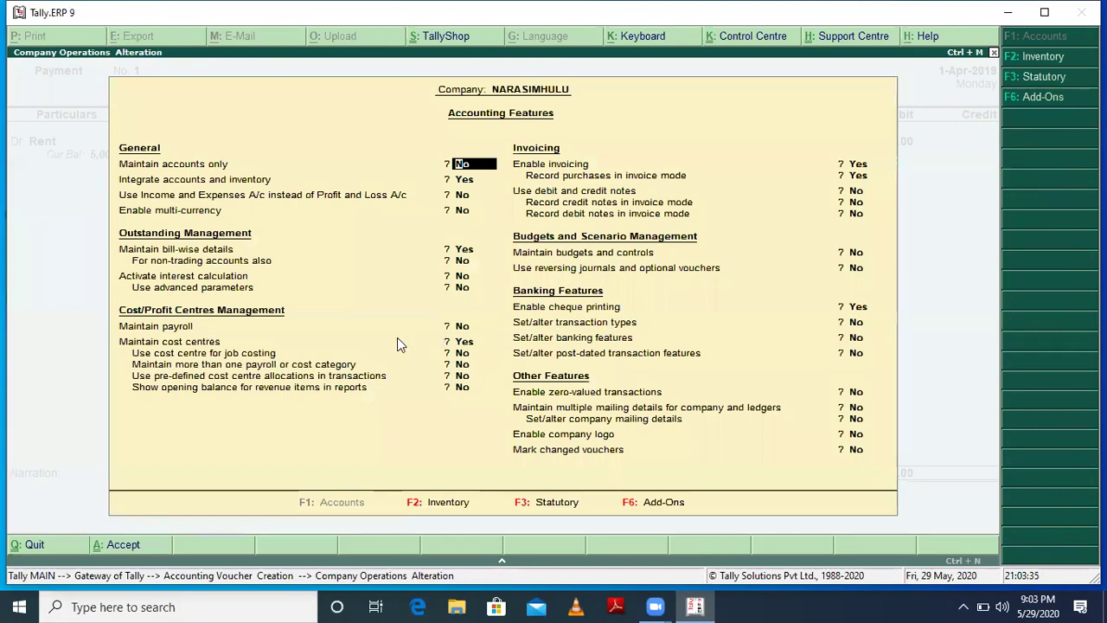
click(461, 343)
key(n)
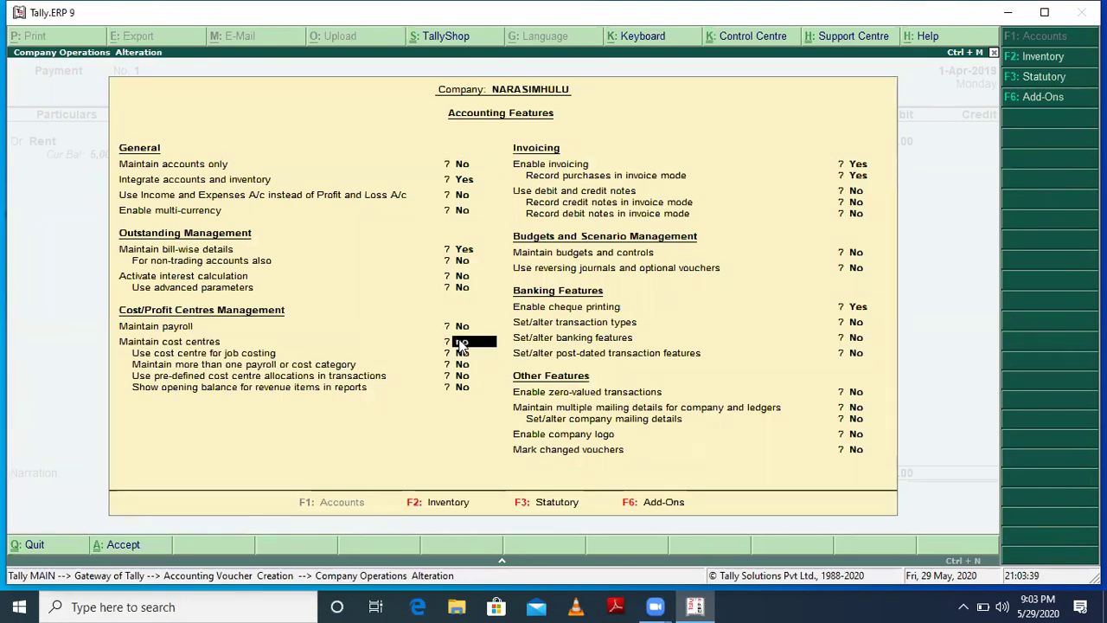
key(Return)
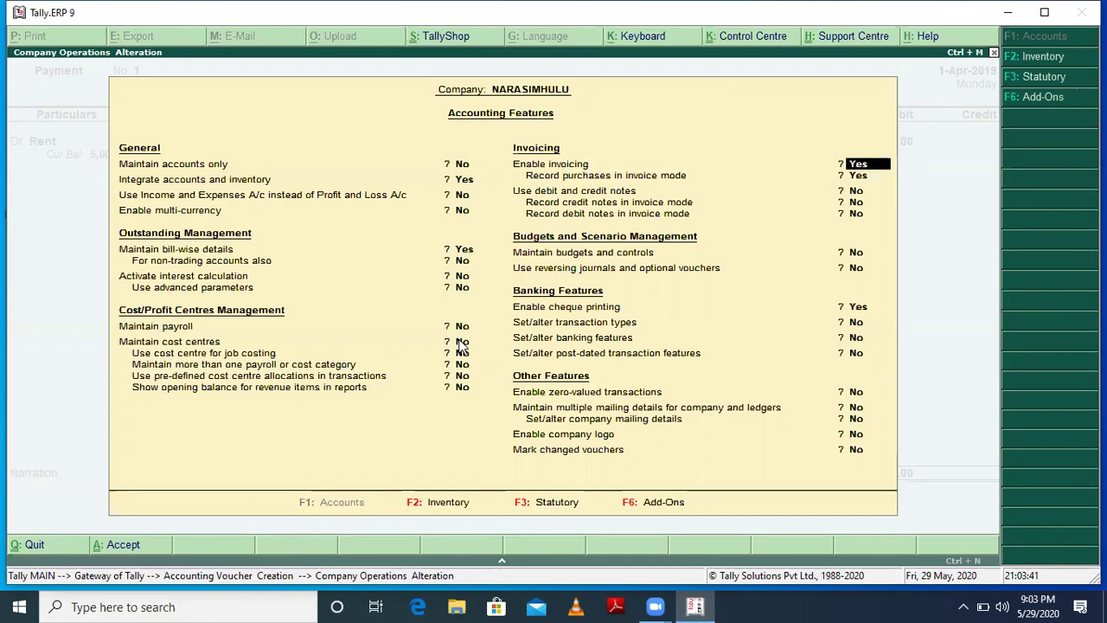
key(Return)
key(Return)
key(Return)
key(Return)
key(Return)
key(Return)
key(Return)
key(Return)
key(Return)
key(Return)
key(Return)
key(Return)
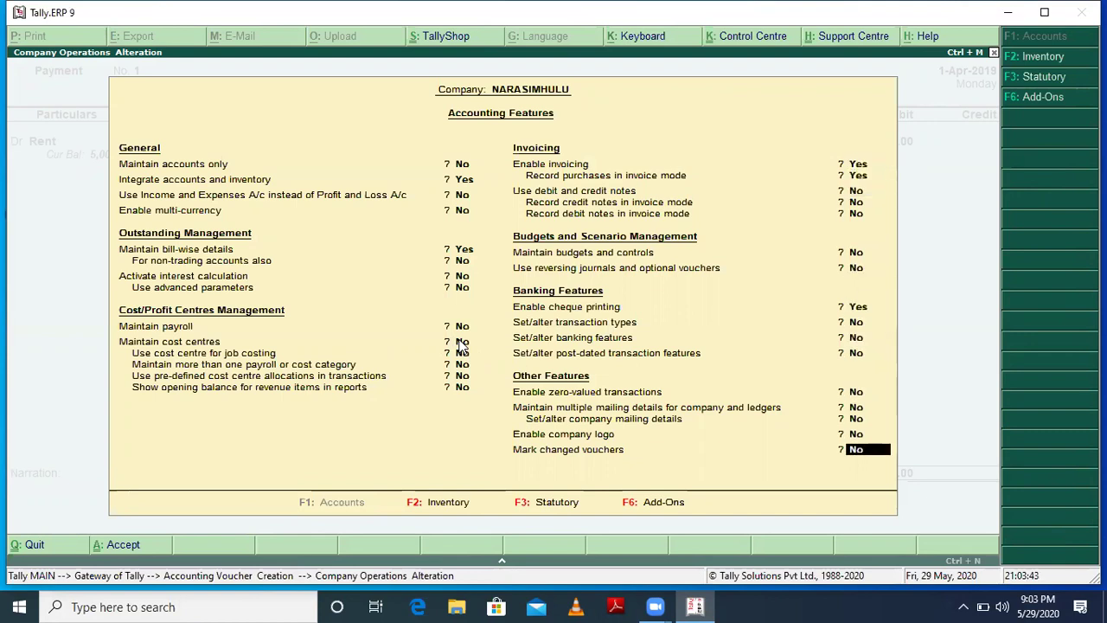
key(Return)
key(Return)
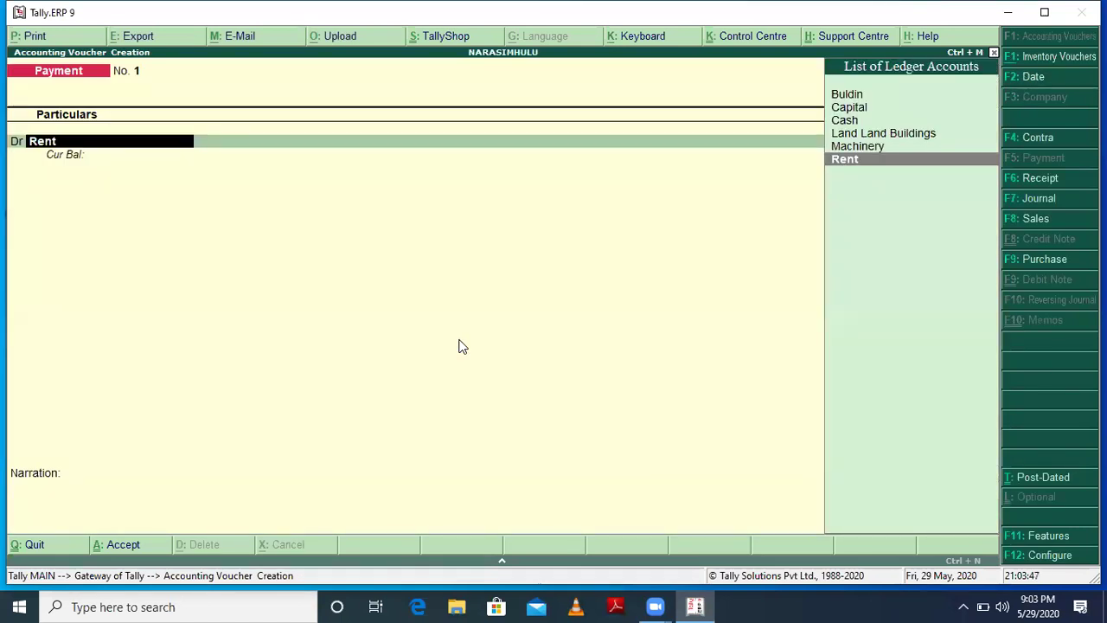
Step: Select Rent as the payment voucher's debit ledger with an amount of 5000
key(Return)
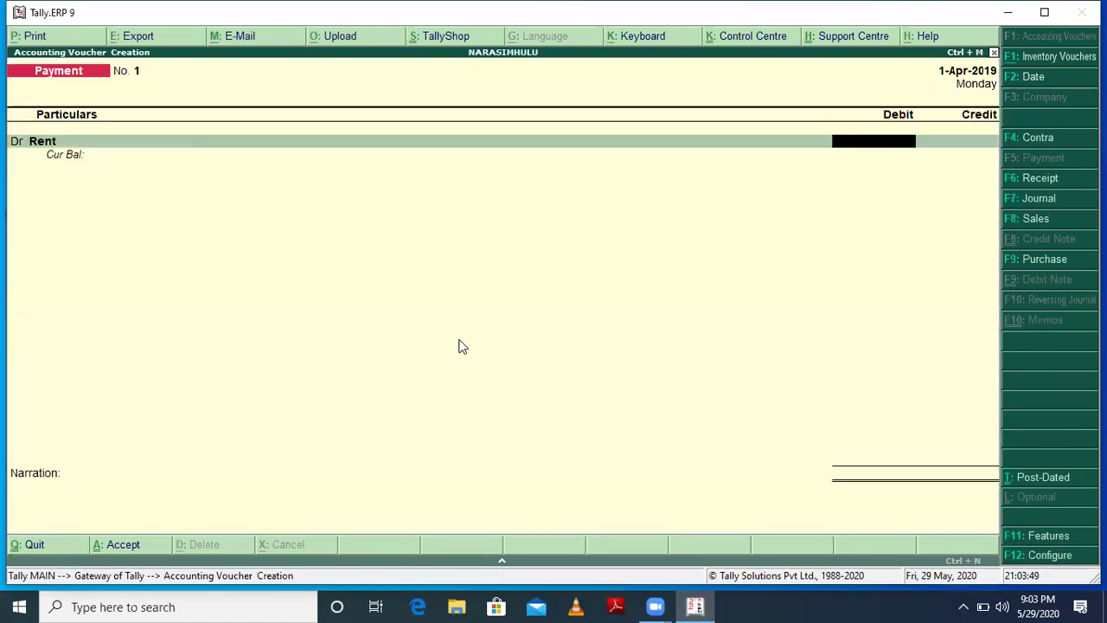
text(5000)
key(Return)
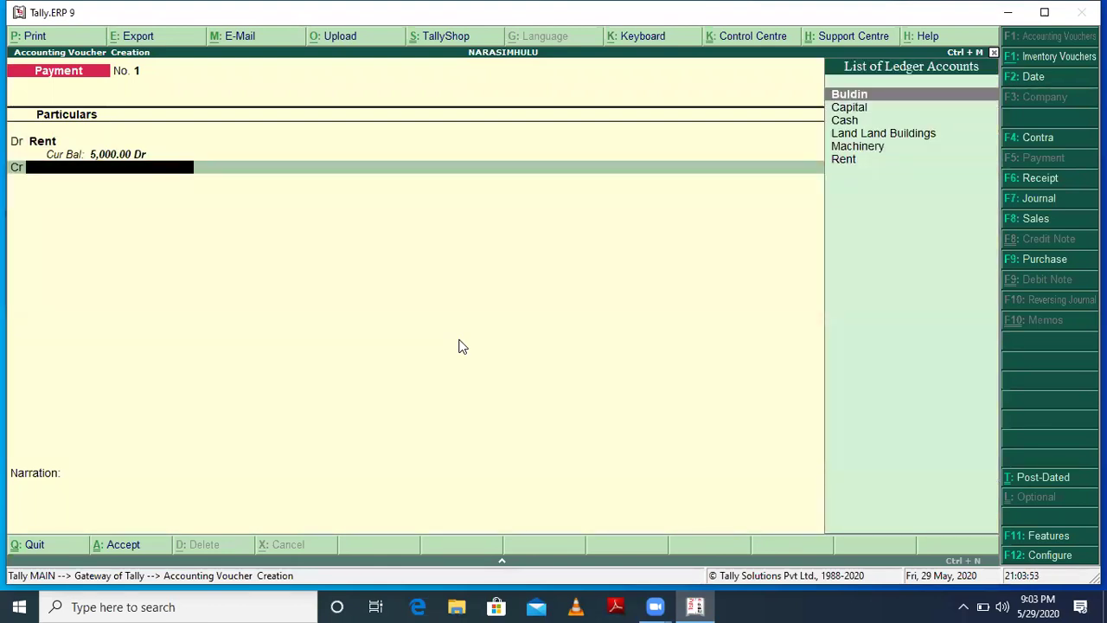
Step: Credit Cash with 5,000.00 and save the payment voucher without a narration
key(Down)
key(Down)
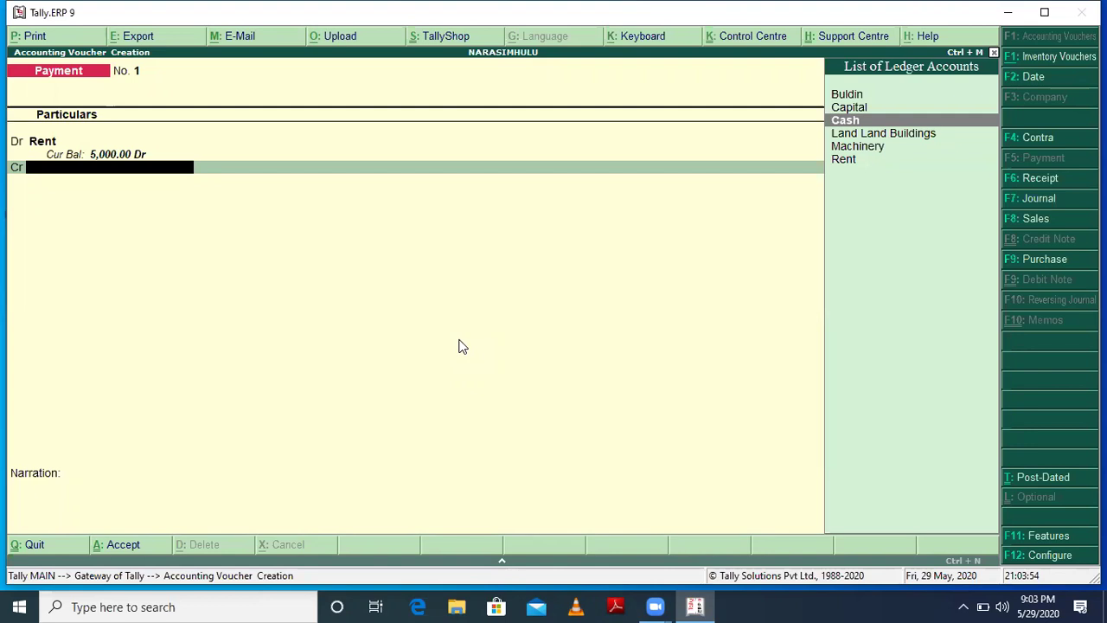
key(Return)
key(Return)
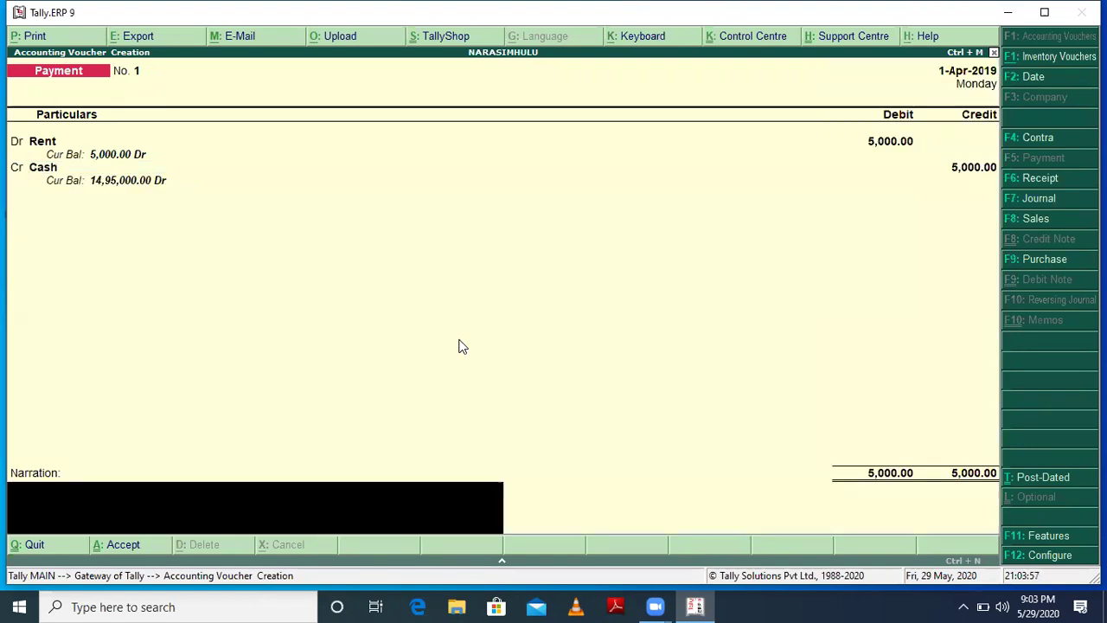
key(Return)
key(Return)
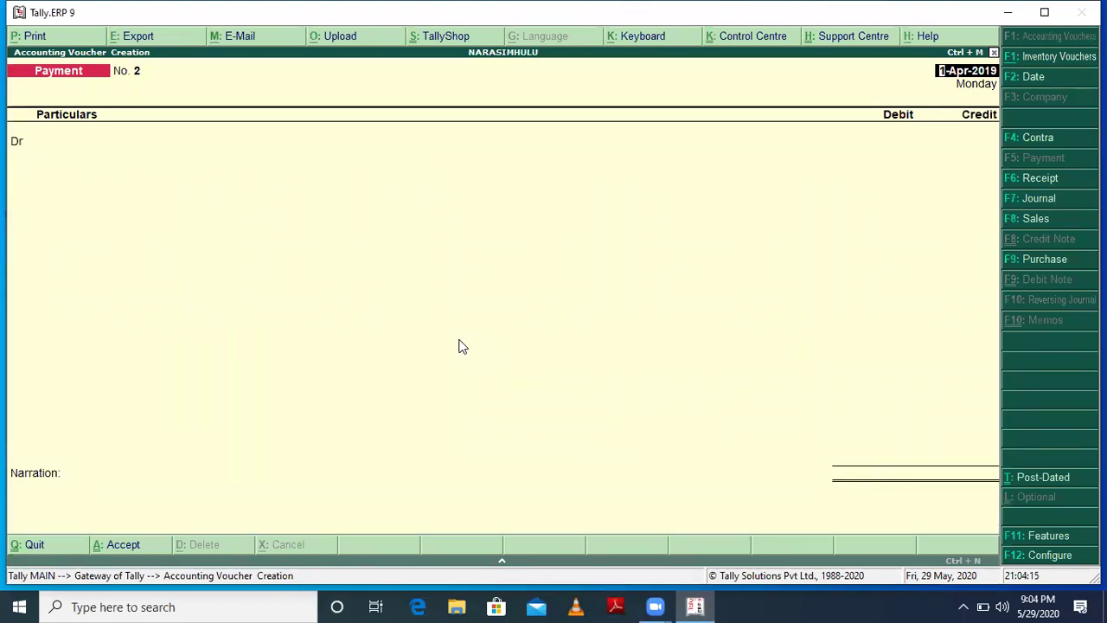
Step: Quit accounting voucher creation and return to the Gateway of Tally
key(Escape)
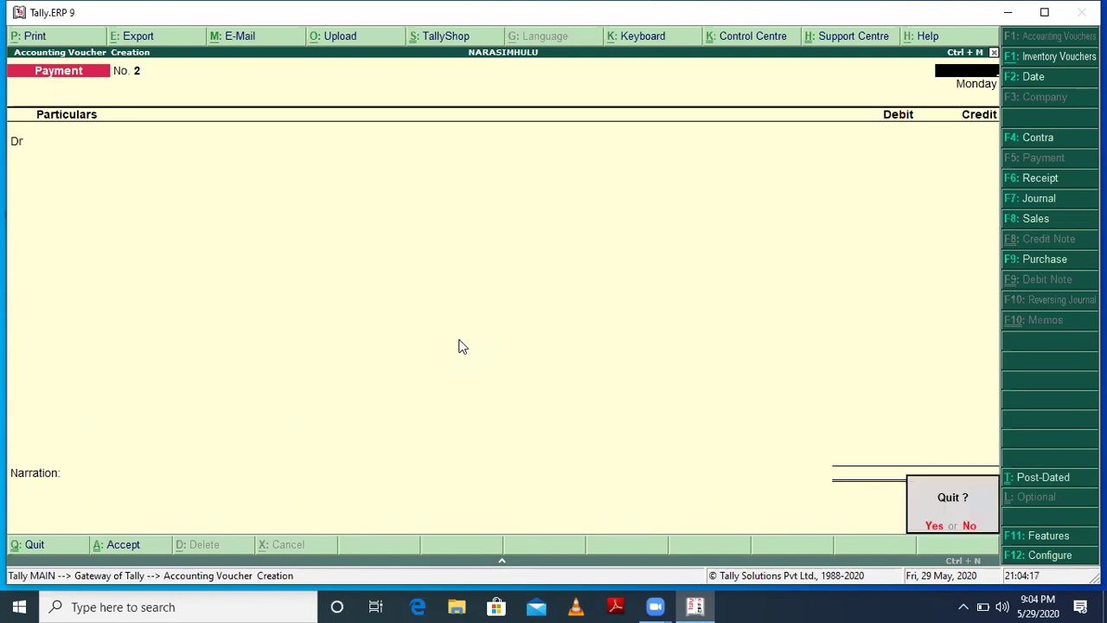
key(y)
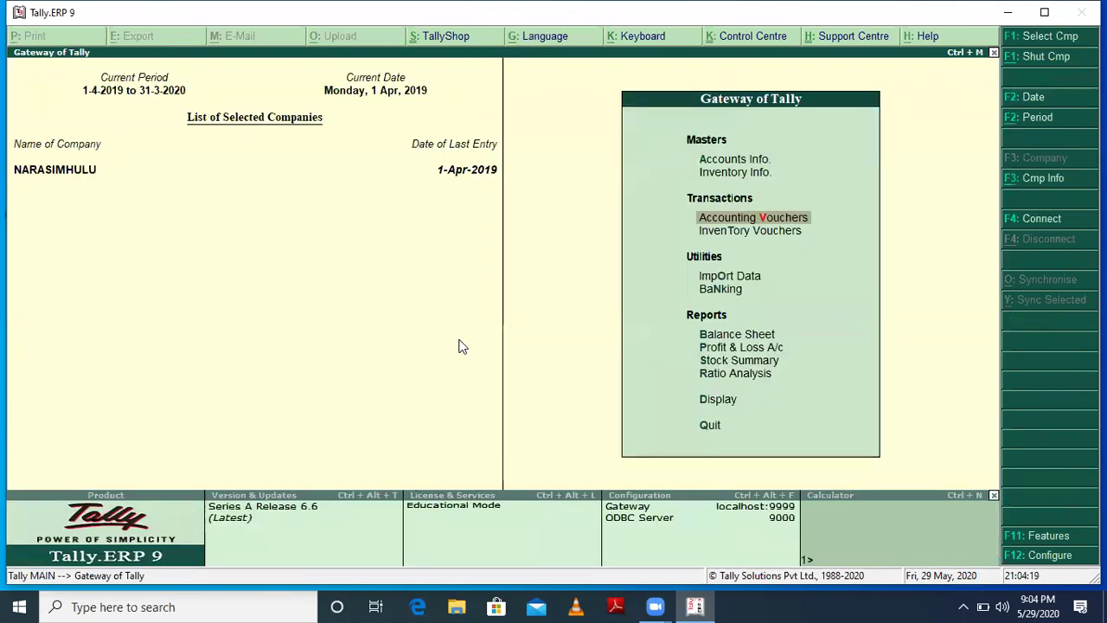
key(Return)
key(Escape)
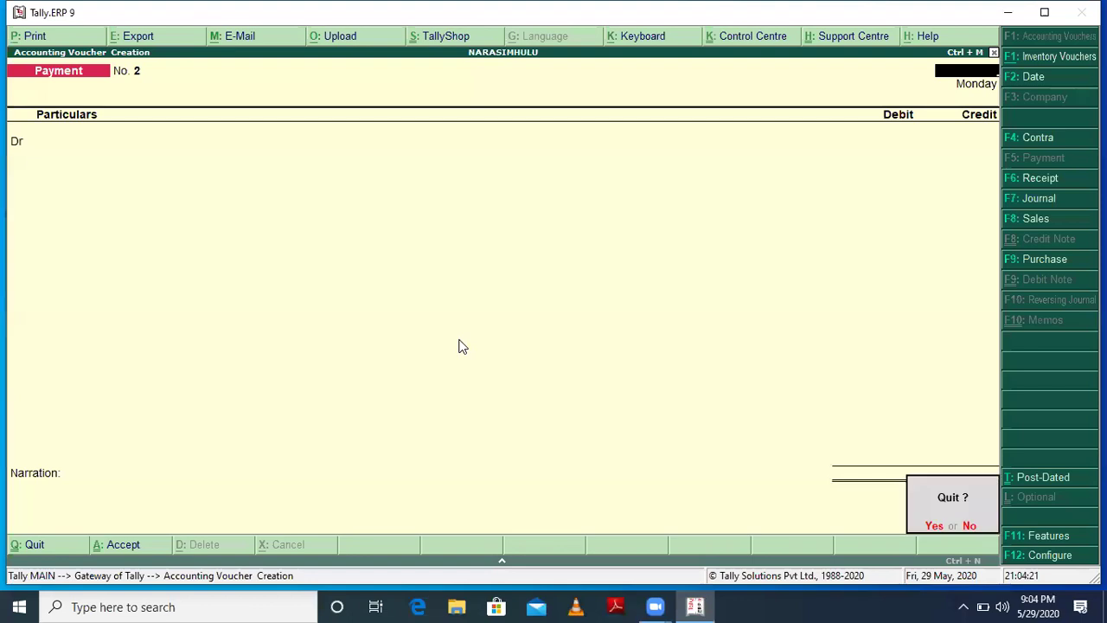
key(y)
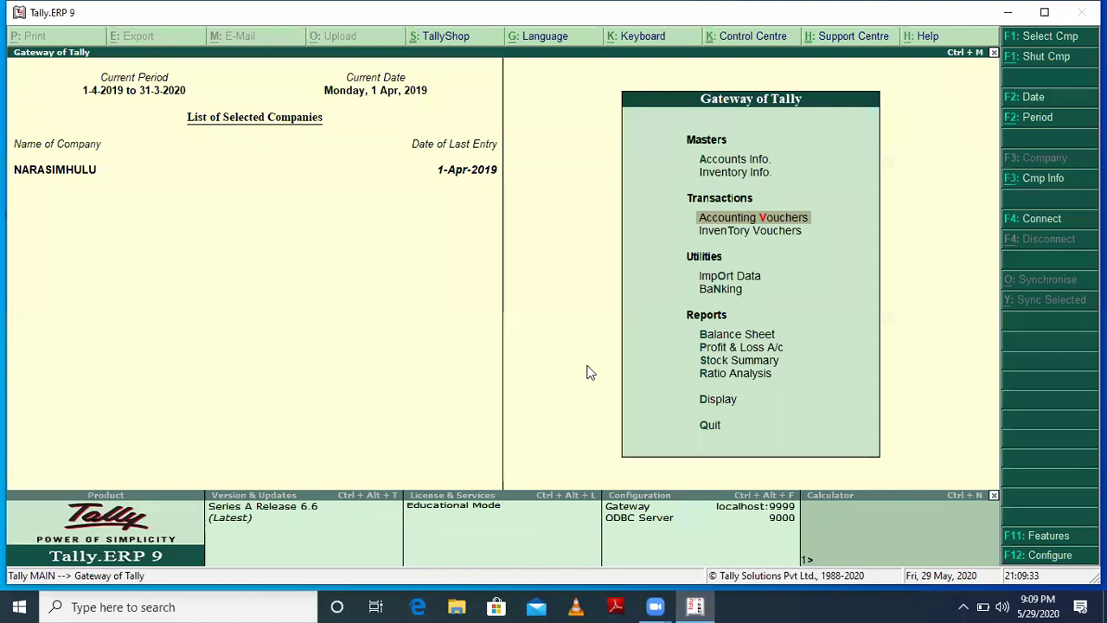
Step: Review the Gateway of Tally entries from Inventory Vouchers through the Utilities and Reports down to Ratio Analysis
key(Down)
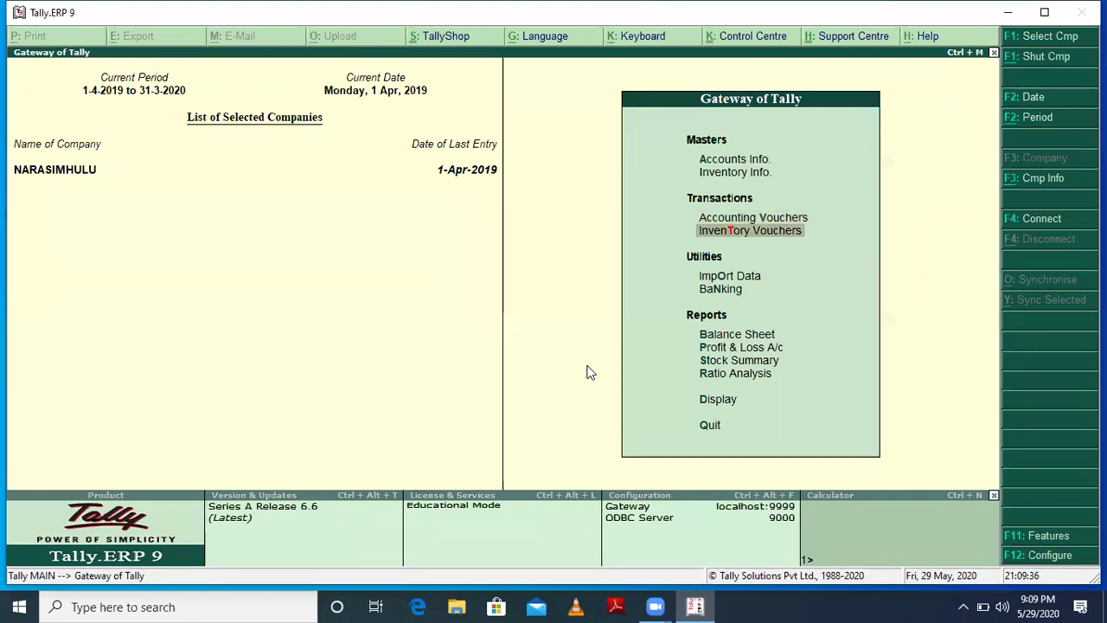
key(Down)
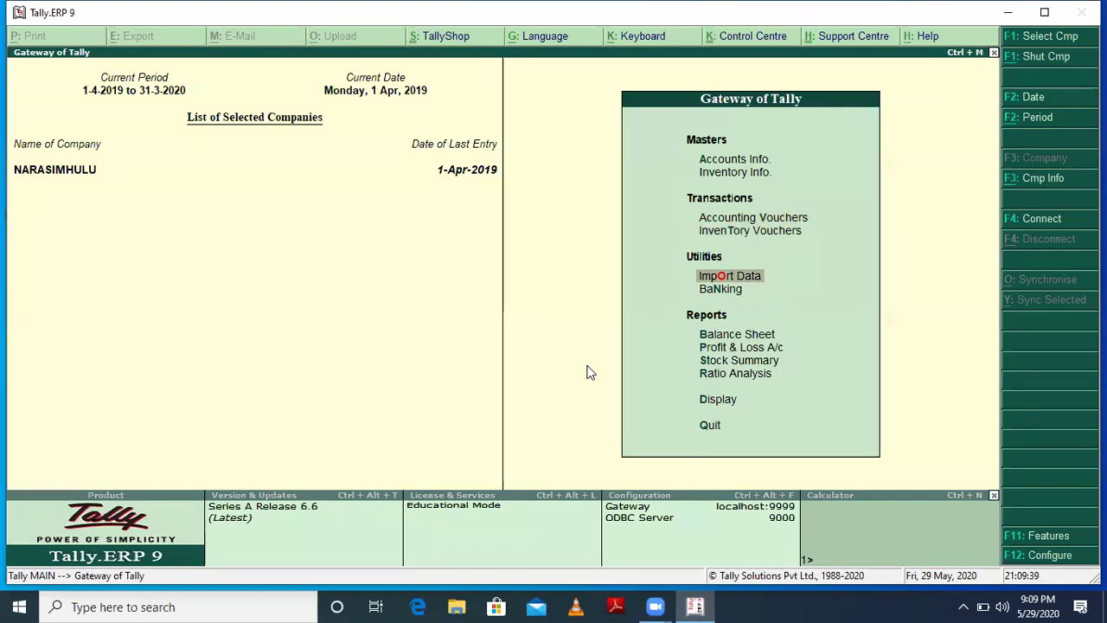
key(Down)
key(Down)
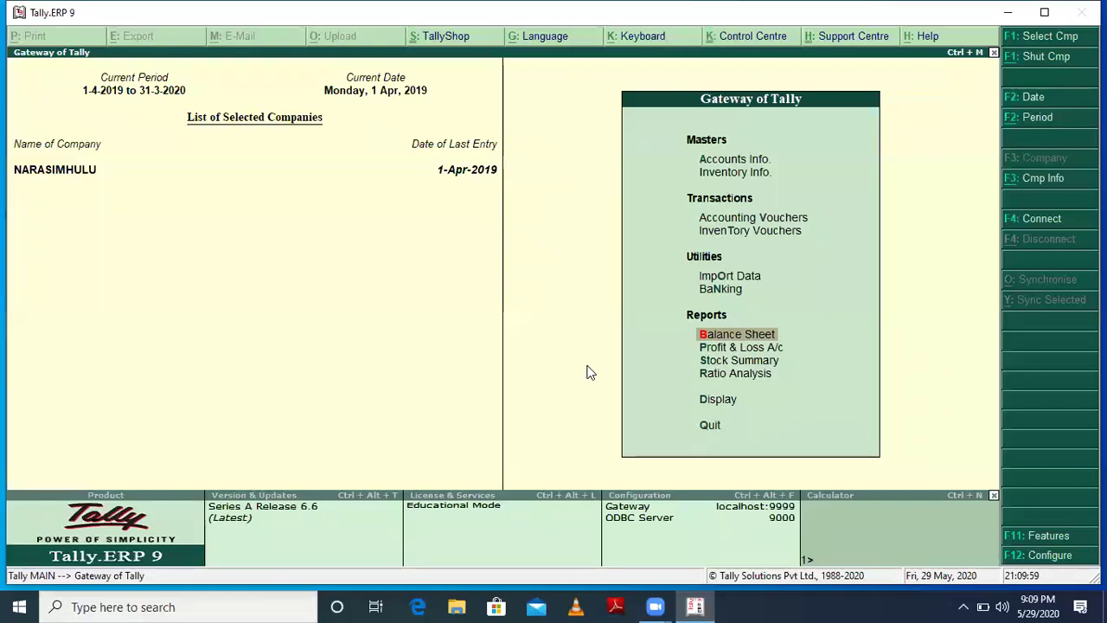
key(Up)
key(Up)
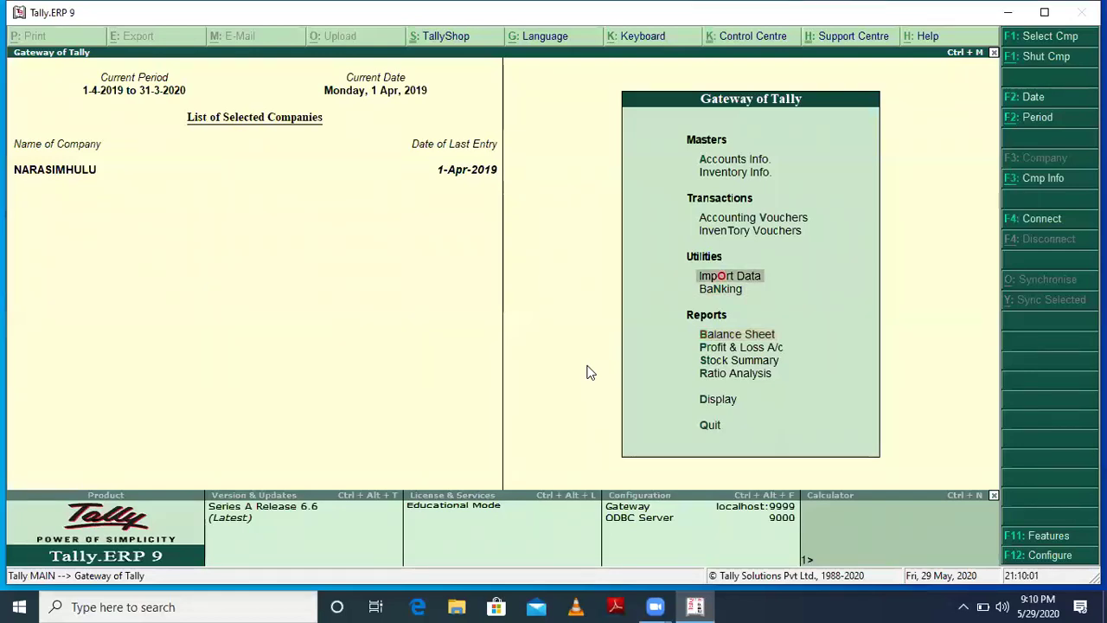
key(Down)
key(Down)
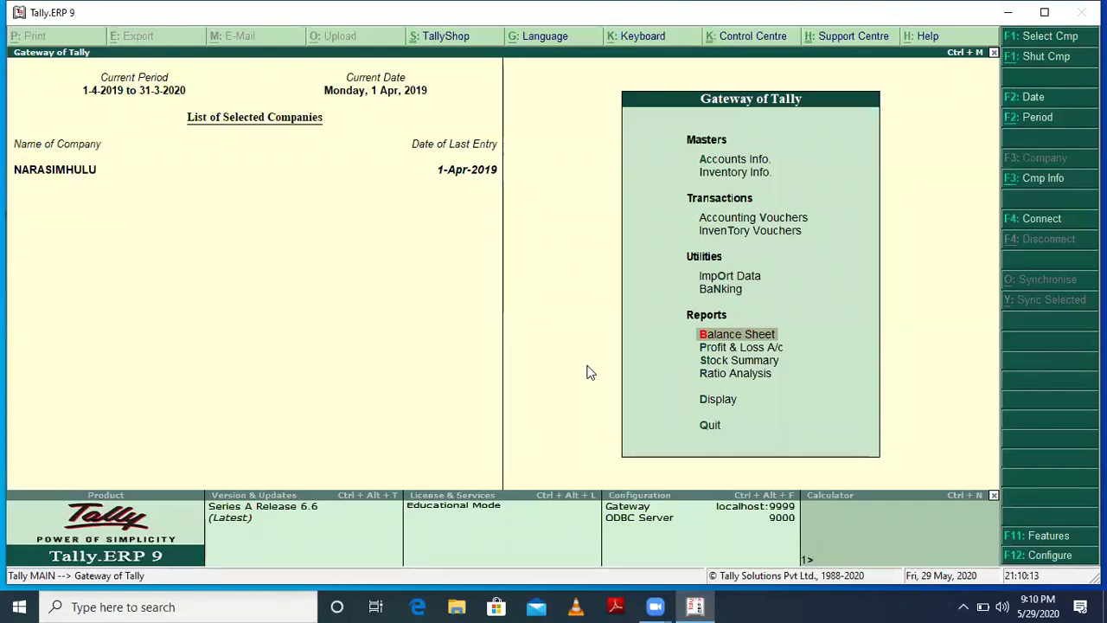
key(Down)
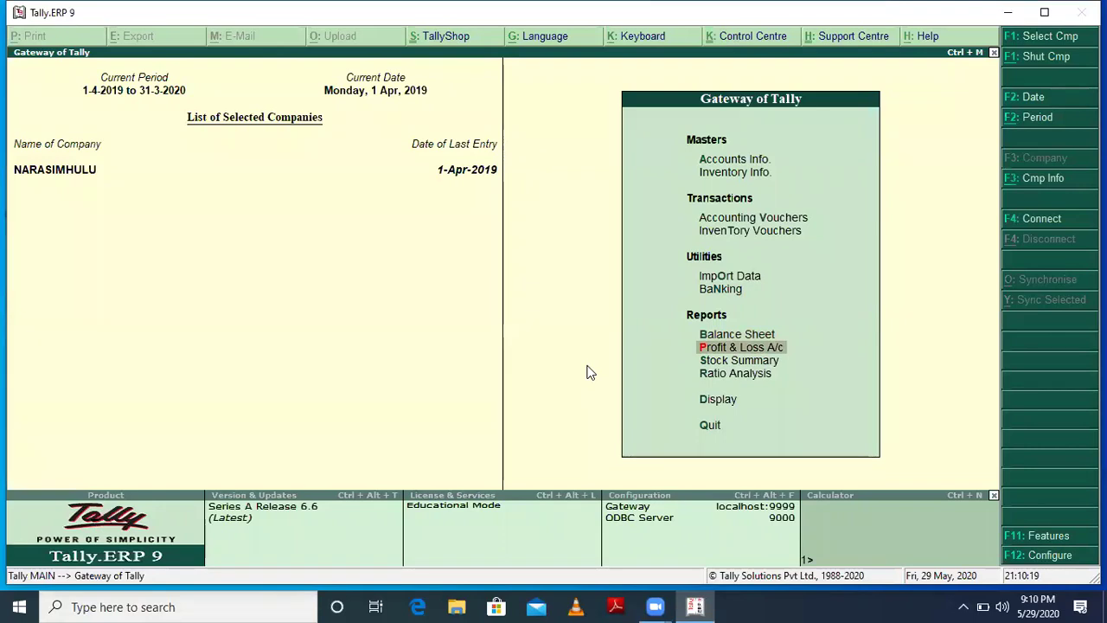
key(Down)
key(Down)
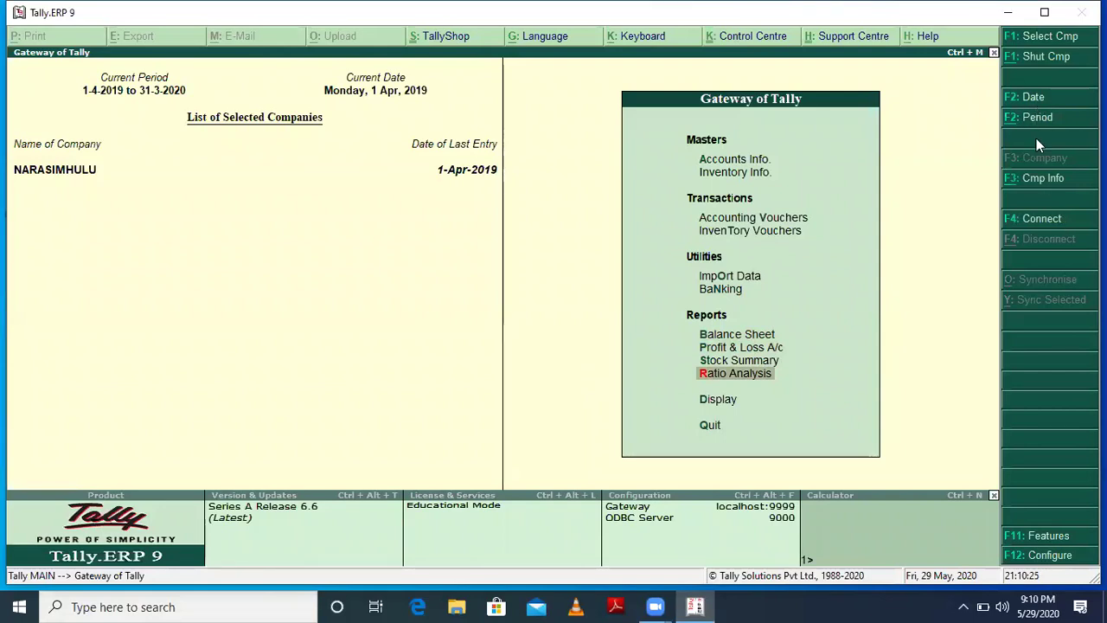
Step: Load the company Nara Apssdc Cat 7 alongside the company already open
key(alt+F3)
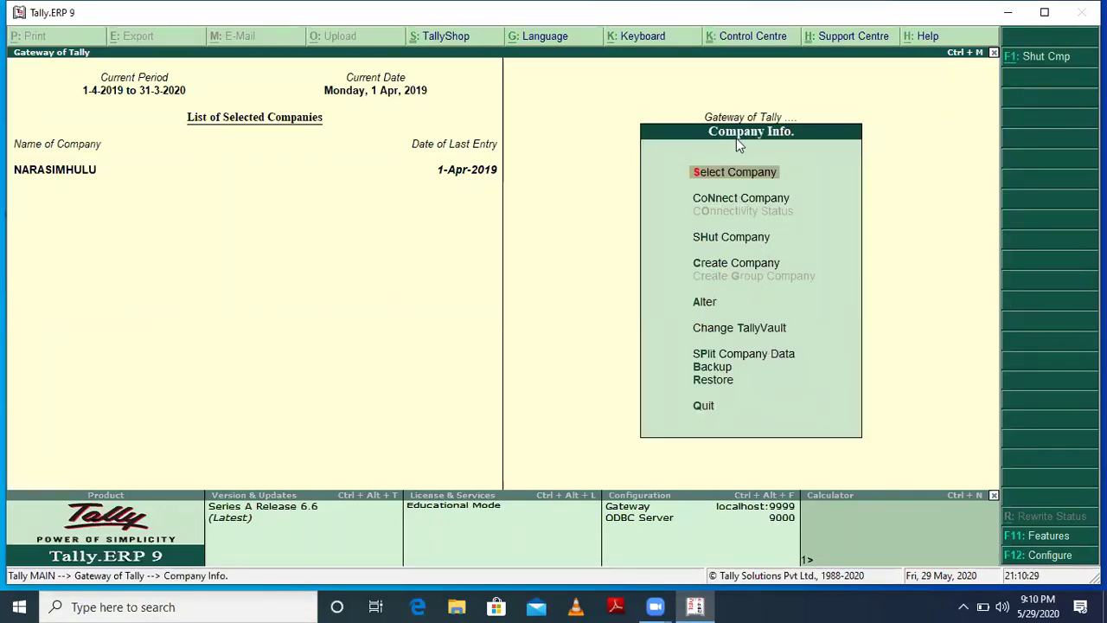
click(737, 171)
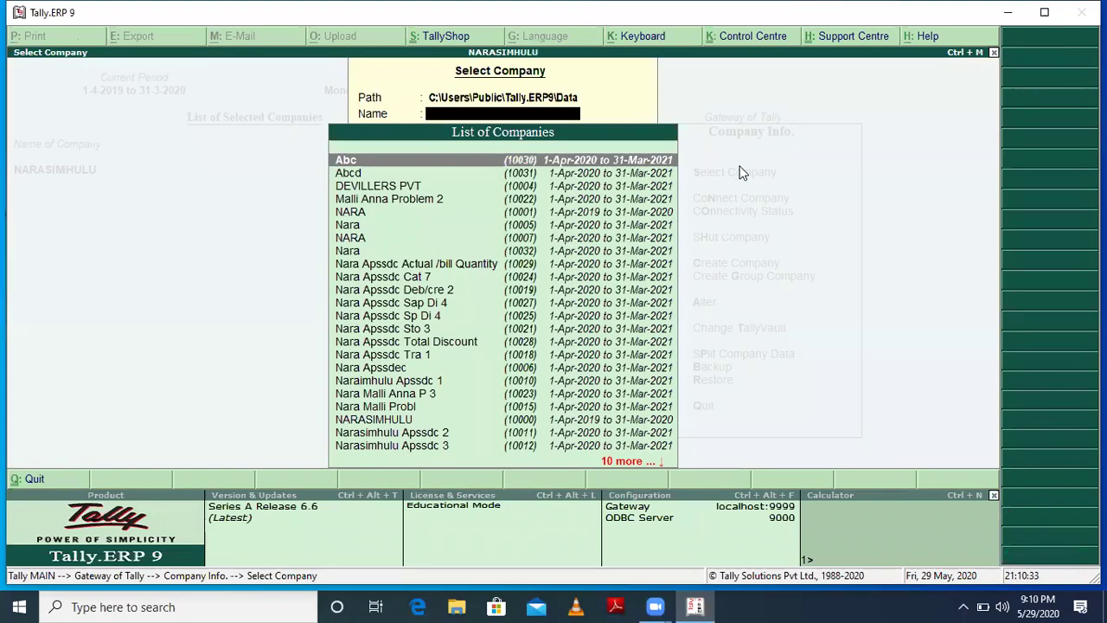
key(Down)
key(Down)
key(Down)
key(Down)
key(Down)
key(Down)
key(Down)
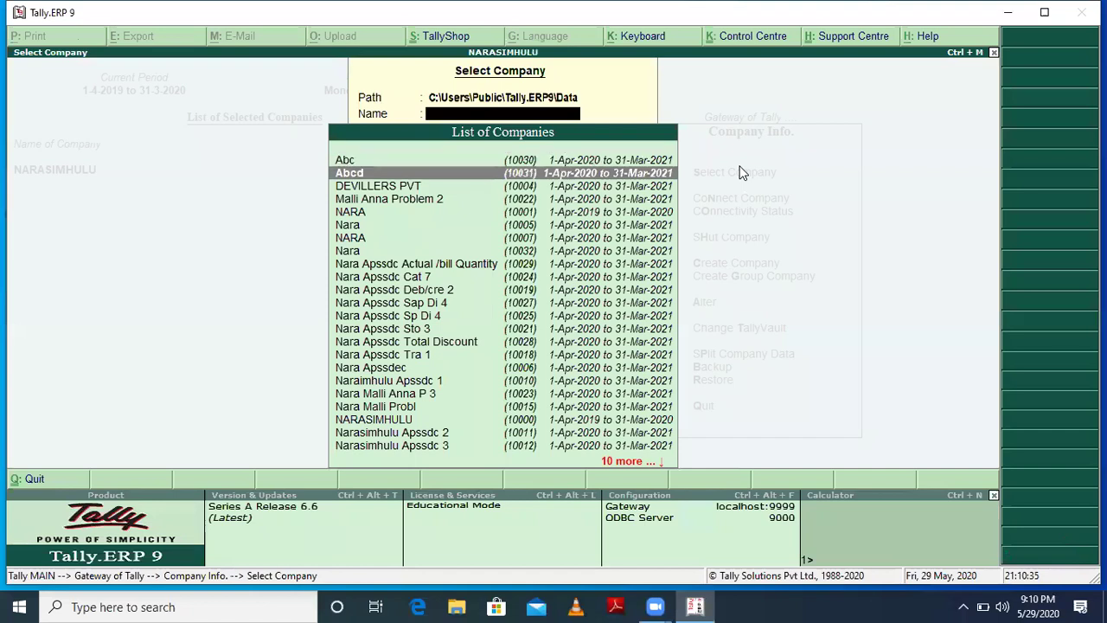
key(Down)
key(Down)
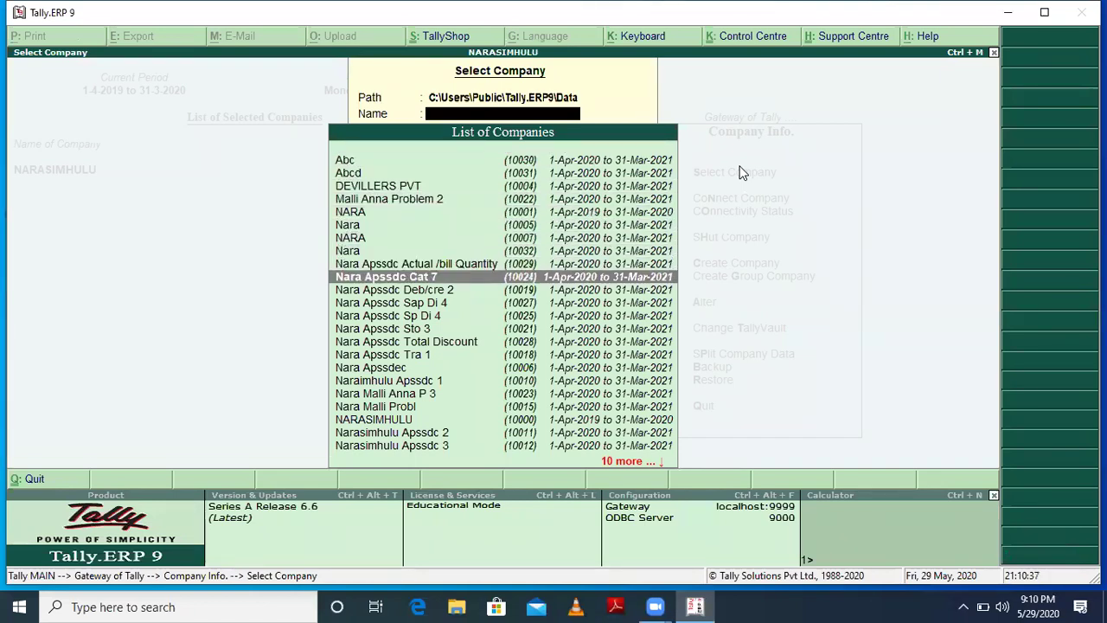
key(Return)
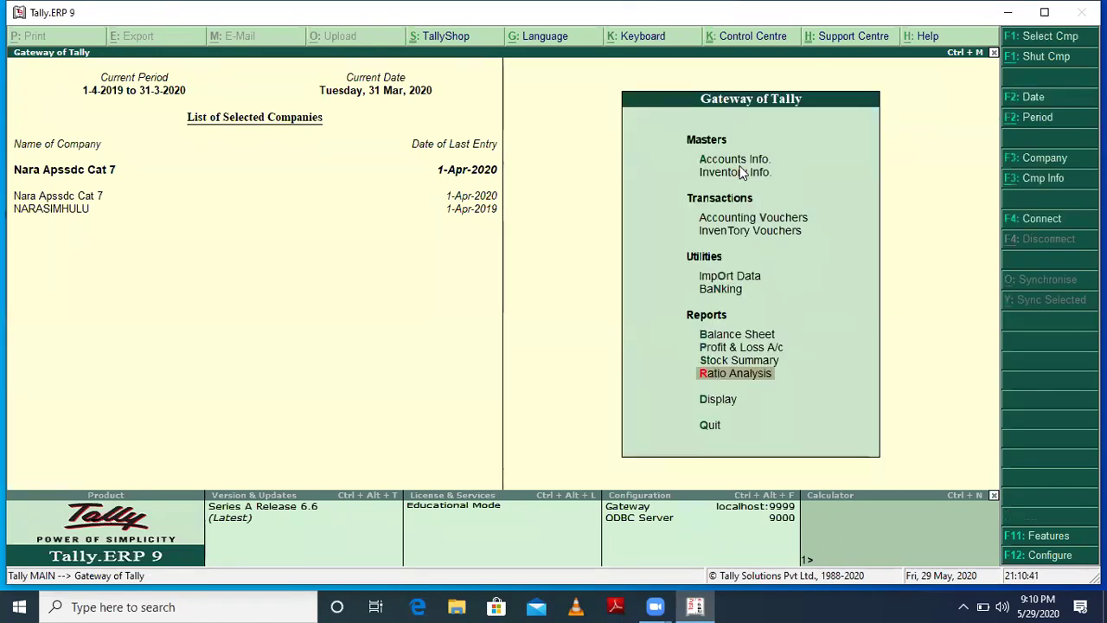
Step: View the Balance Sheet and the Profit & Loss A/c of Nara Apssdc Cat 7, then return to the Gateway
key(b)
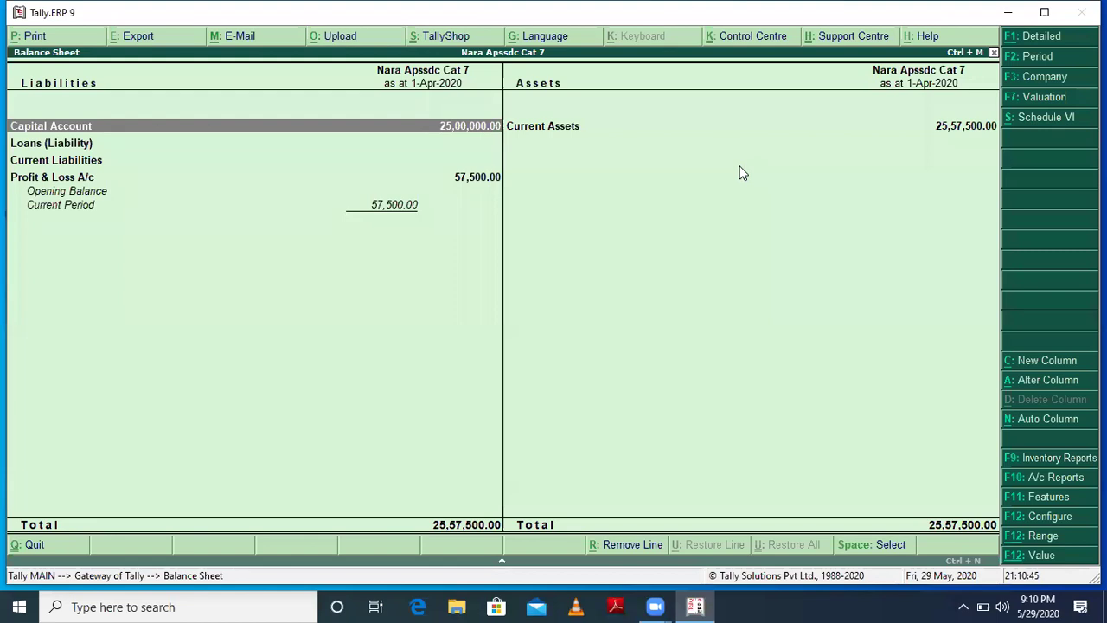
key(Escape)
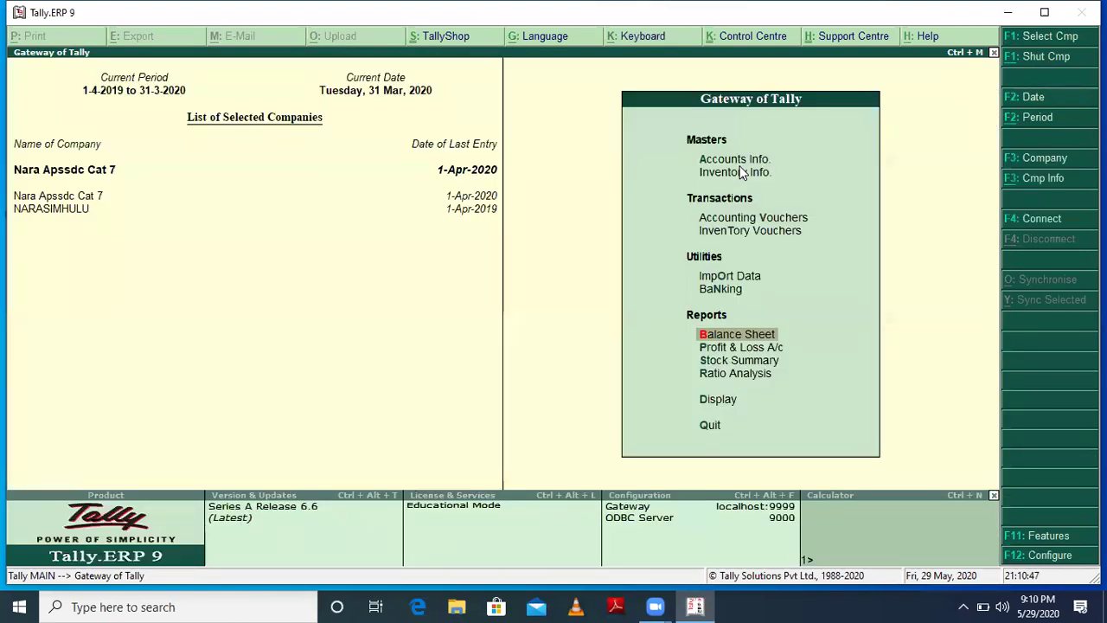
key(p)
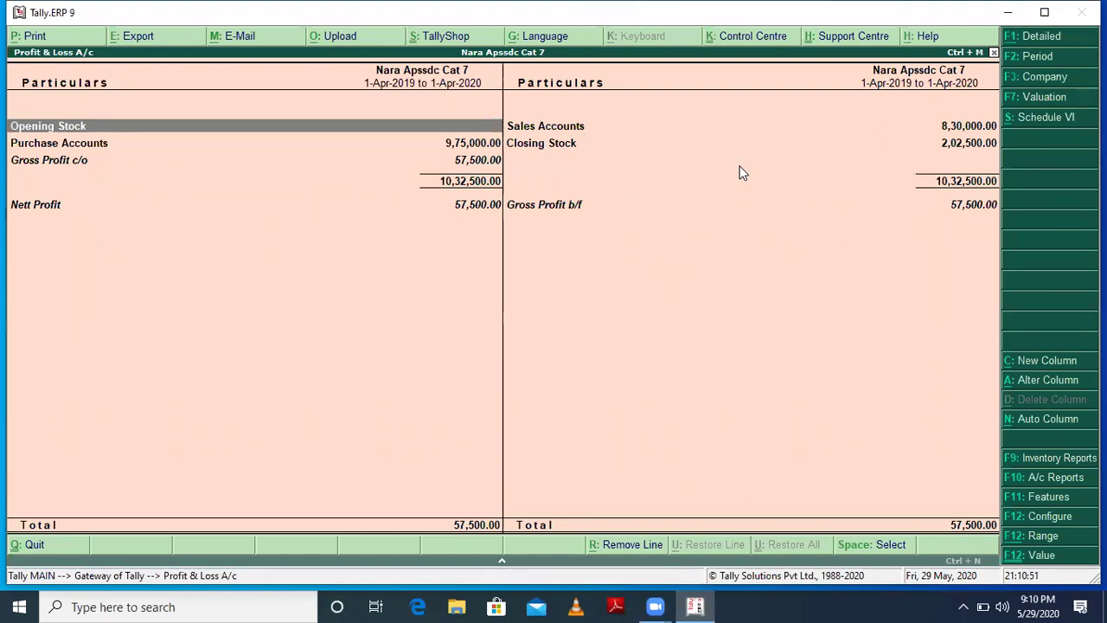
key(Down)
key(Down)
key(Down)
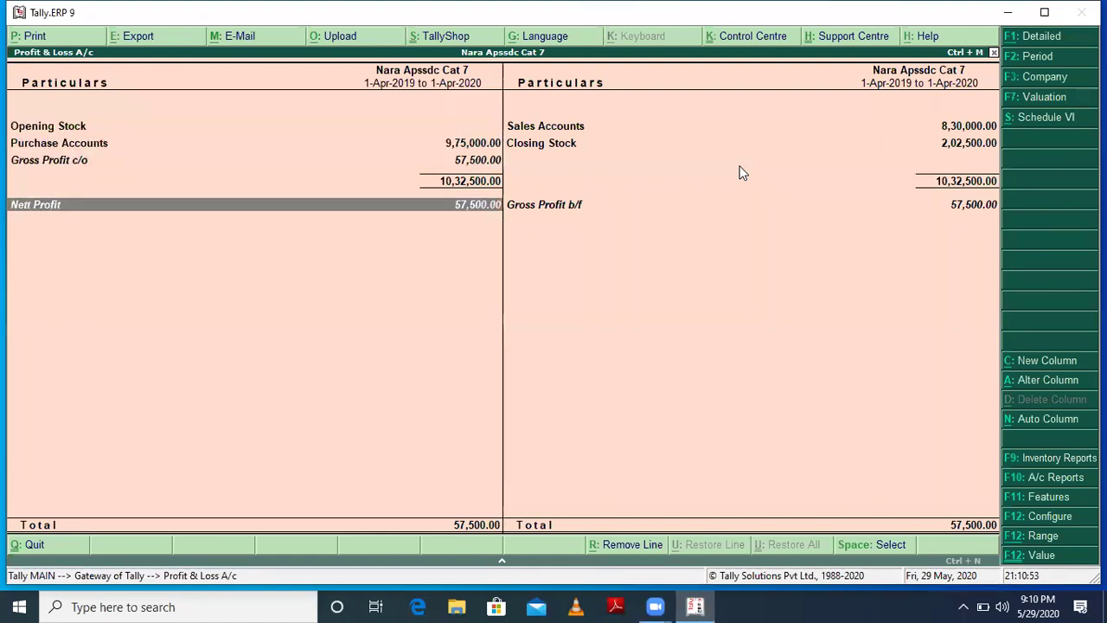
key(Escape)
Step: View the Ratio Analysis report with its principal groups and ratios, then close it
key(Down)
key(Down)
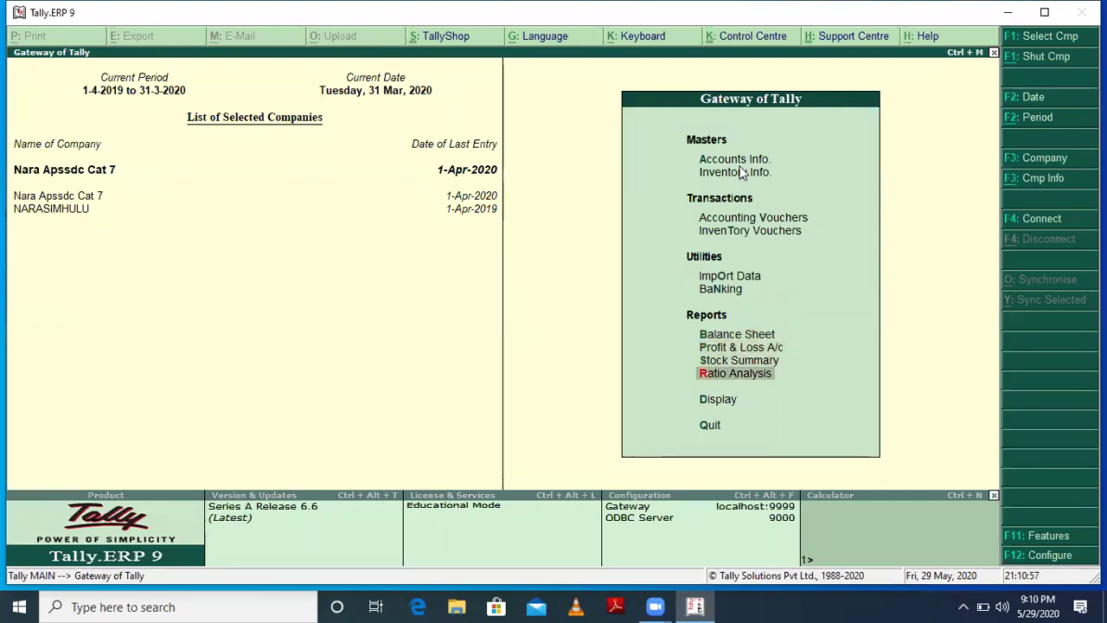
key(Return)
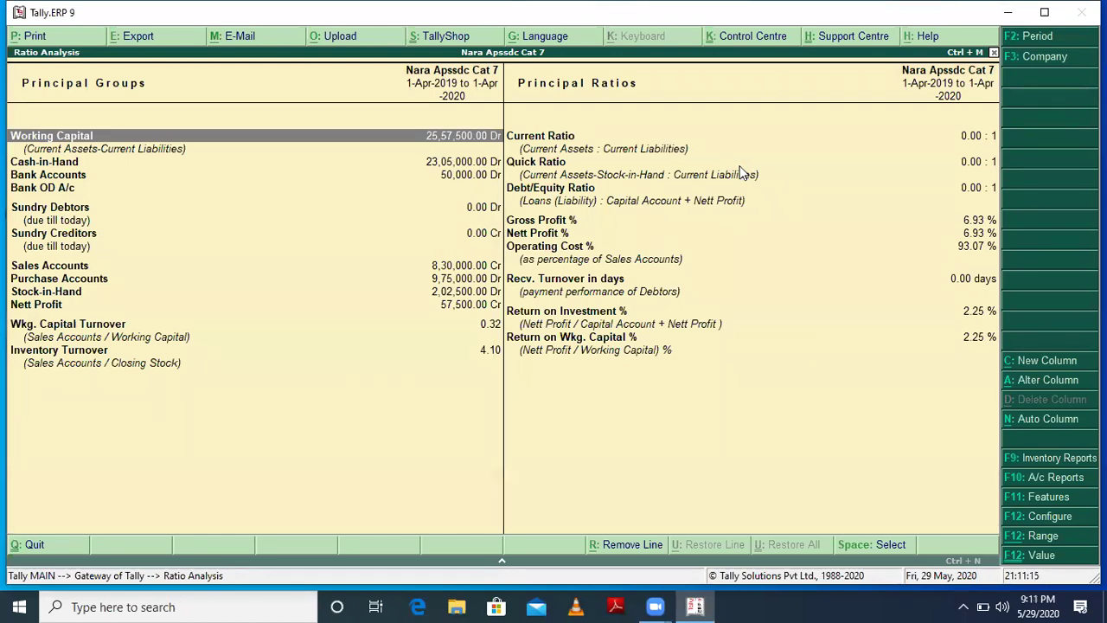
key(Escape)
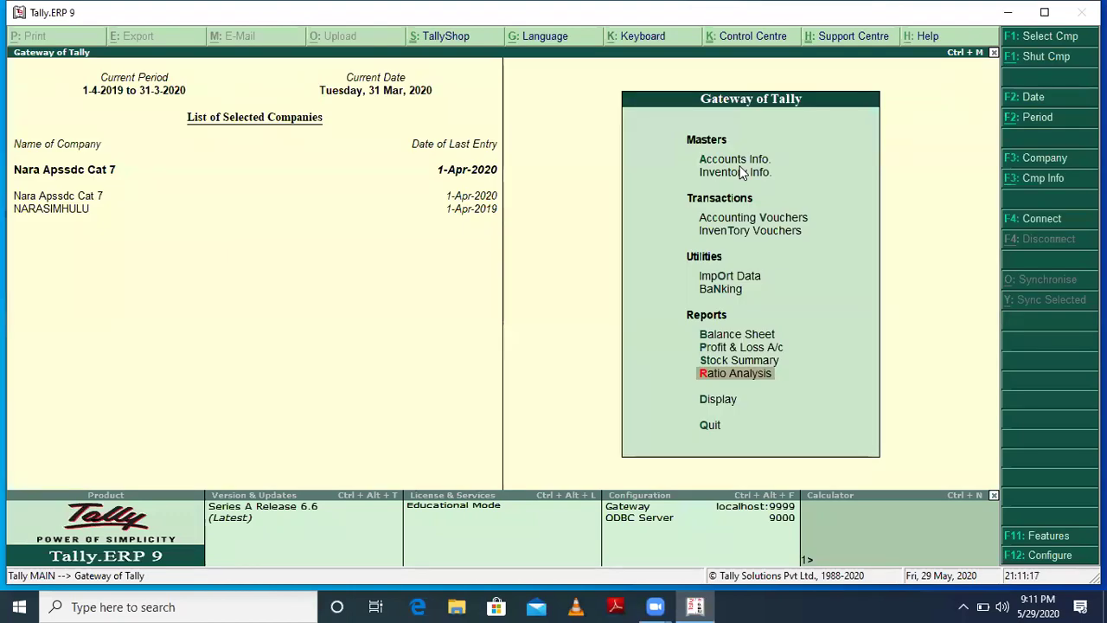
Step: View the Trial Balance among the Display reports and close it
key(Down)
key(Return)
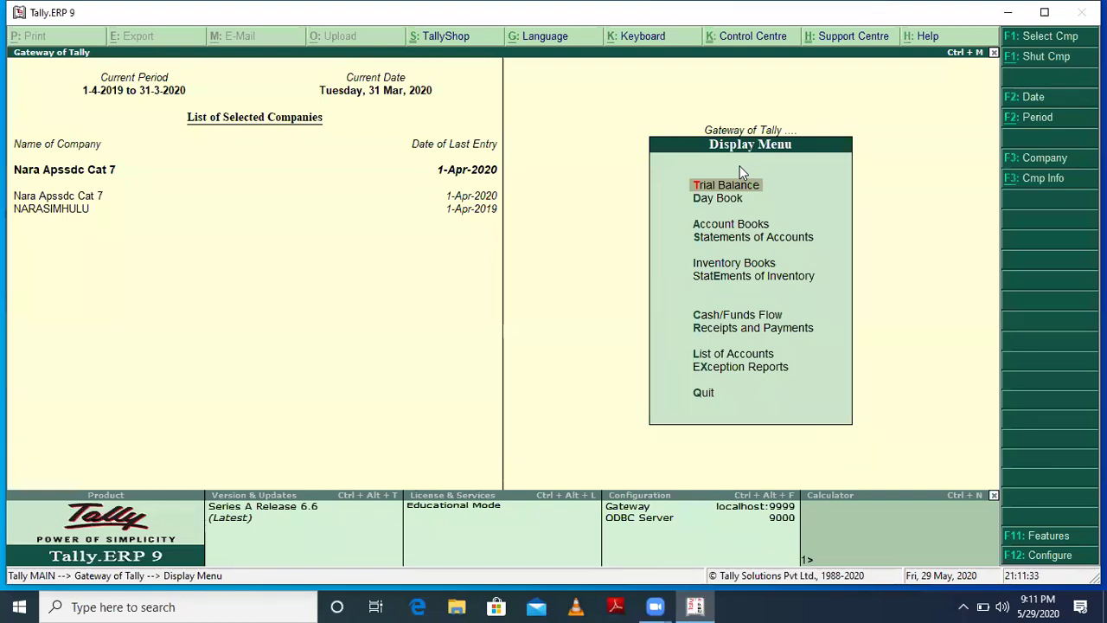
key(Return)
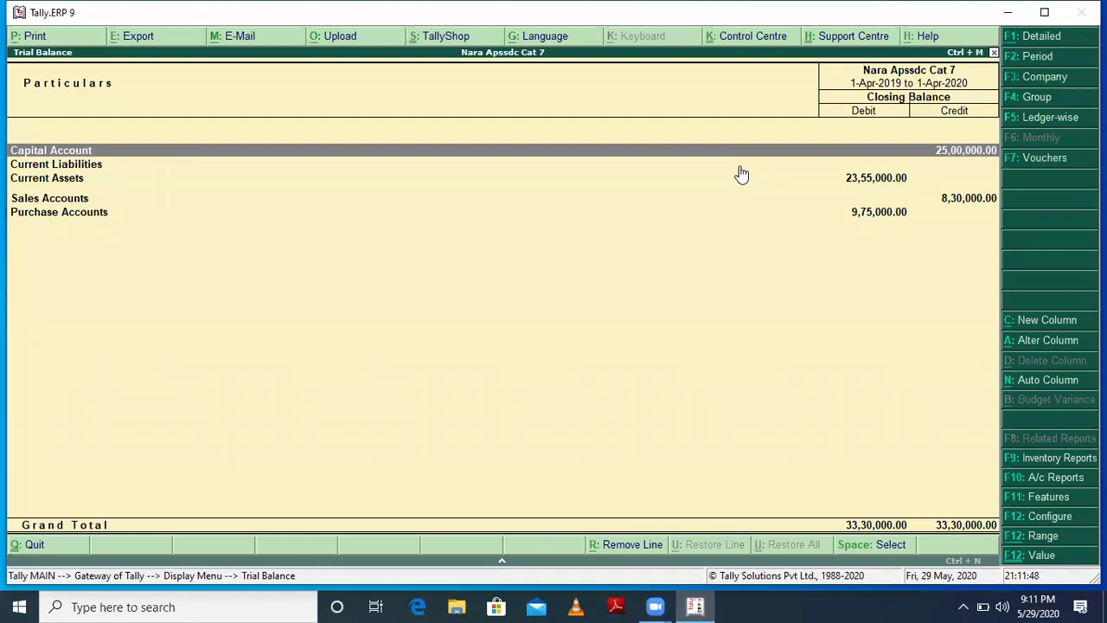
key(Escape)
Step: Open the Day Book and set its period from 1-4-2020 to 31-3-2021
key(Down)
key(Return)
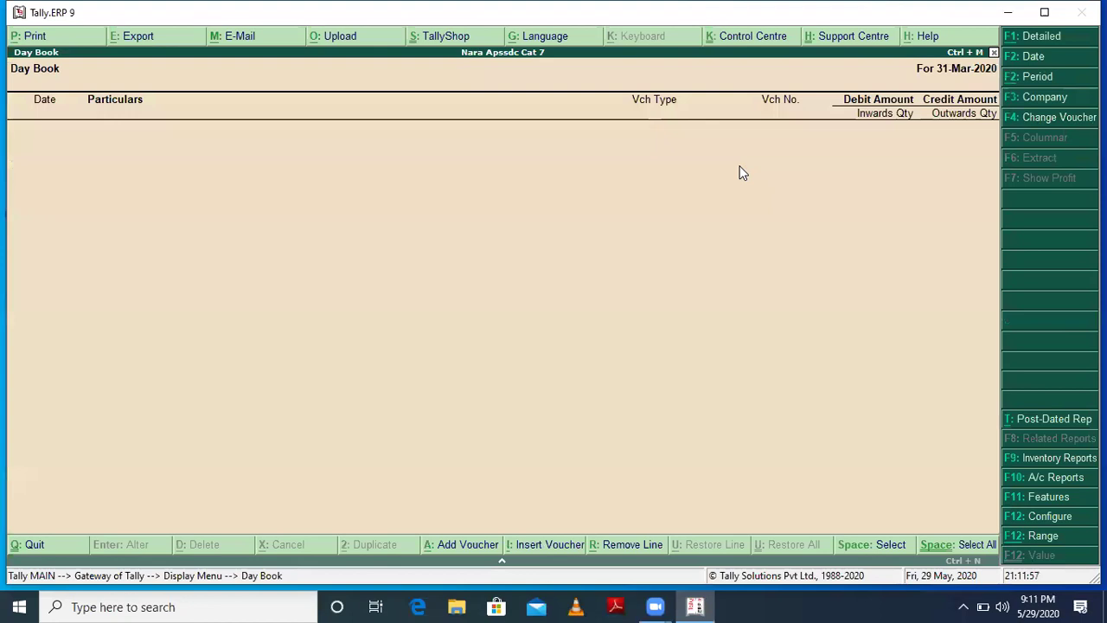
key(alt+F2)
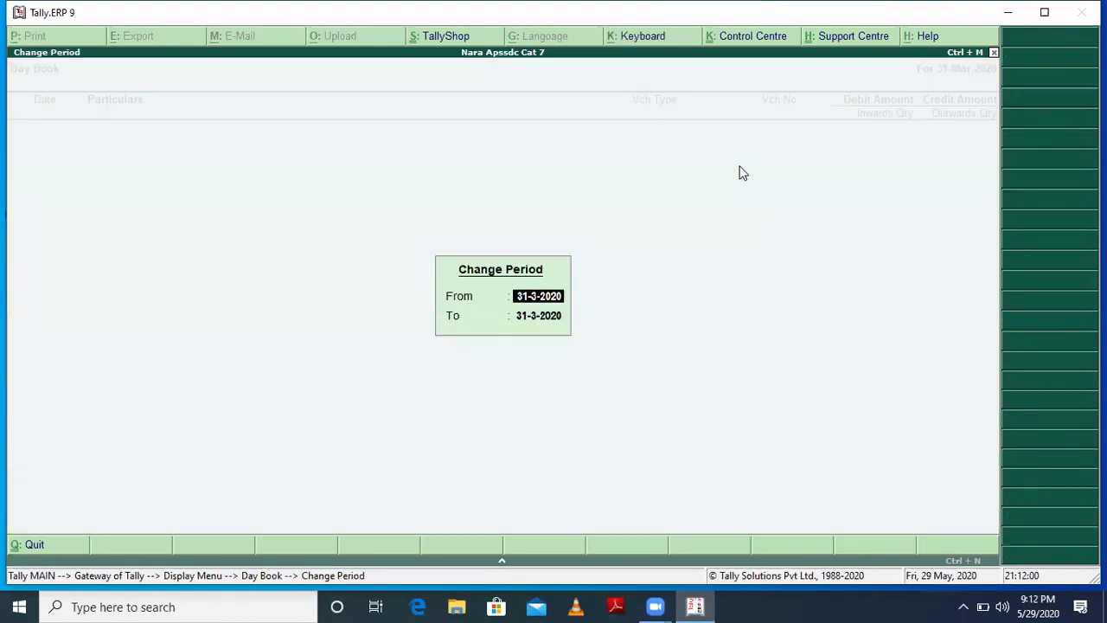
text(1/4/2020)
key(Return)
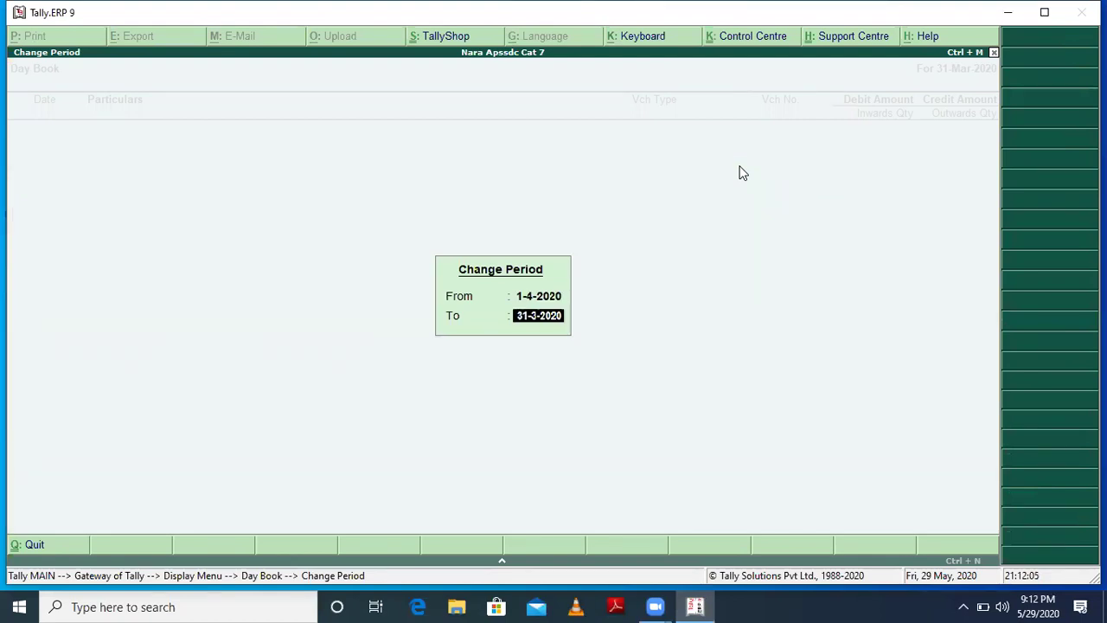
text(31/3/2021)
key(Return)
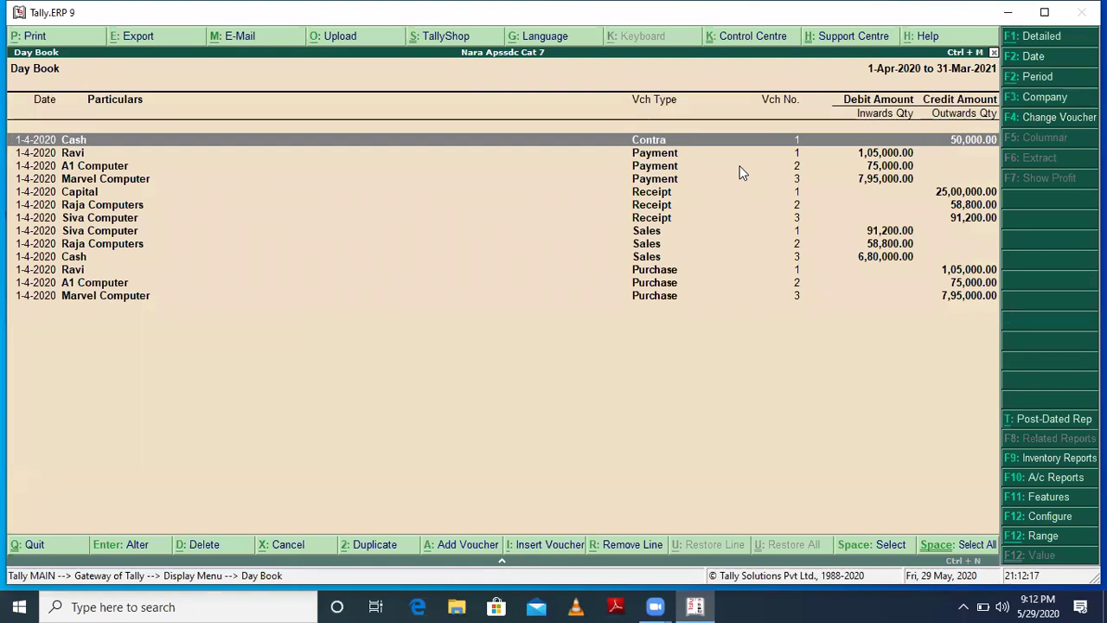
Step: Open the A1 Computer payment voucher from the Day Book to view its entries, and quit without saving
key(Down)
key(Down)
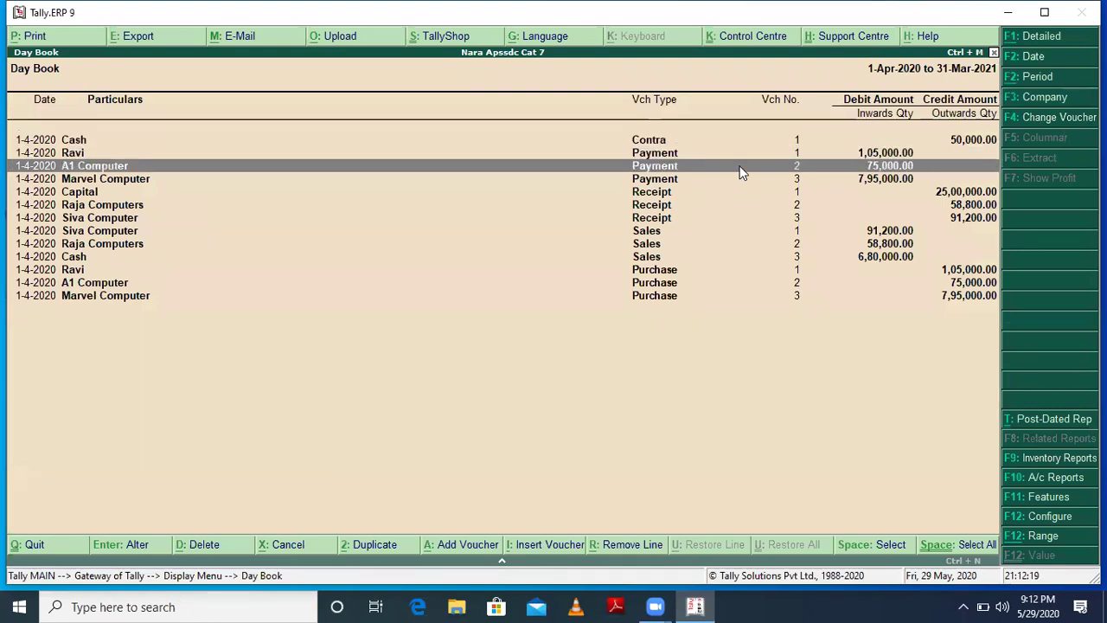
key(Return)
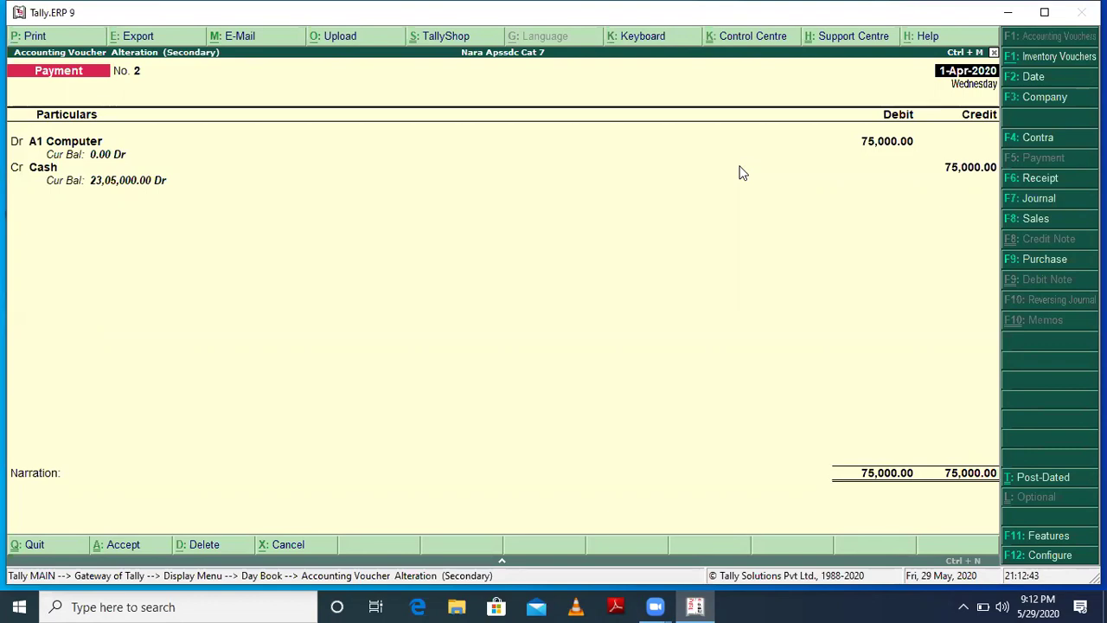
key(BackSpace)
key(Escape)
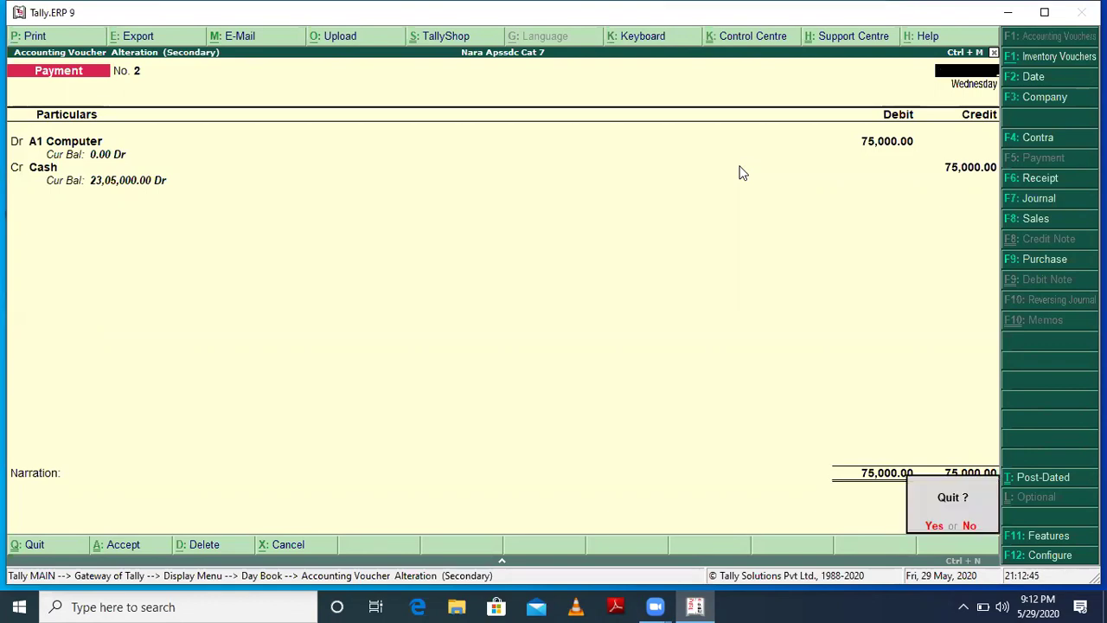
key(Return)
Step: View the Siva Computer receipt voucher from the Day Book, quit without saving, and leave the Day Book
key(Down)
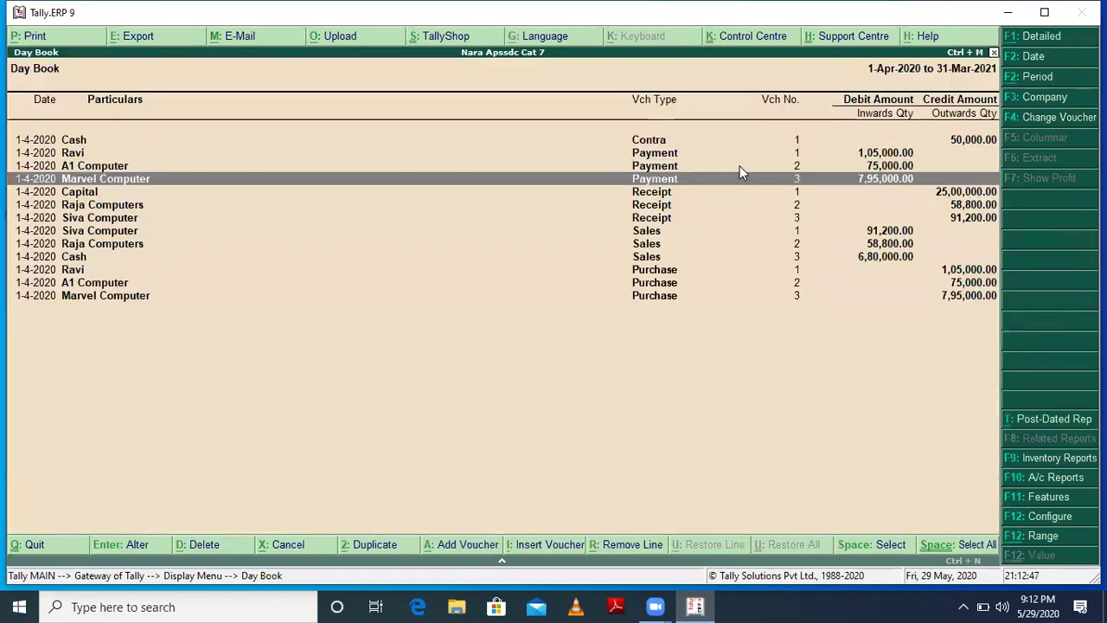
key(Down)
key(Down)
key(Down)
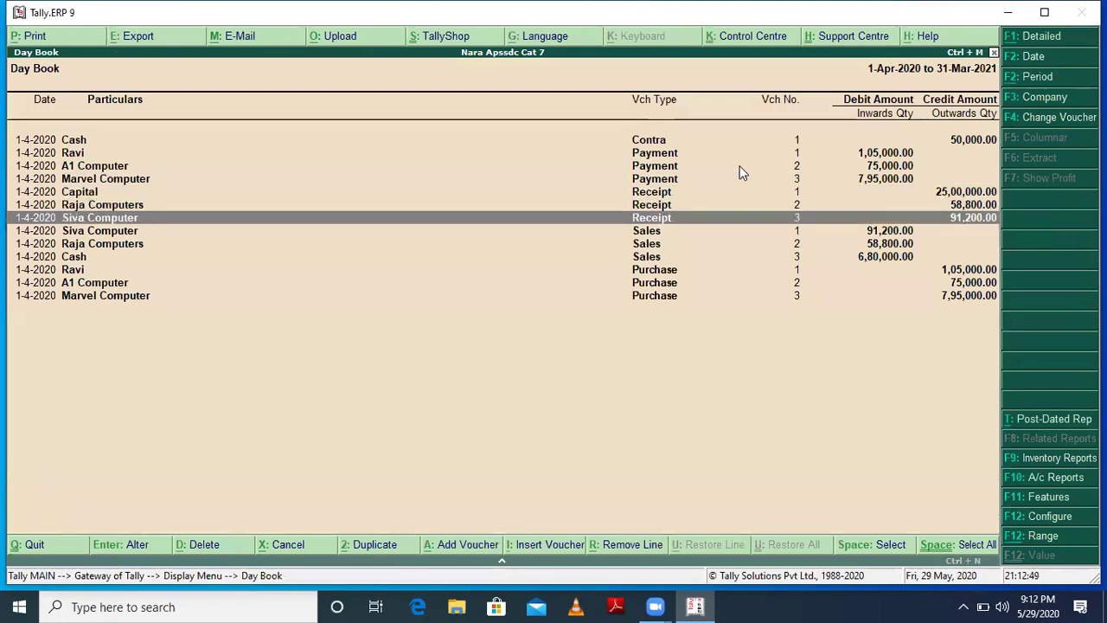
key(Return)
key(Escape)
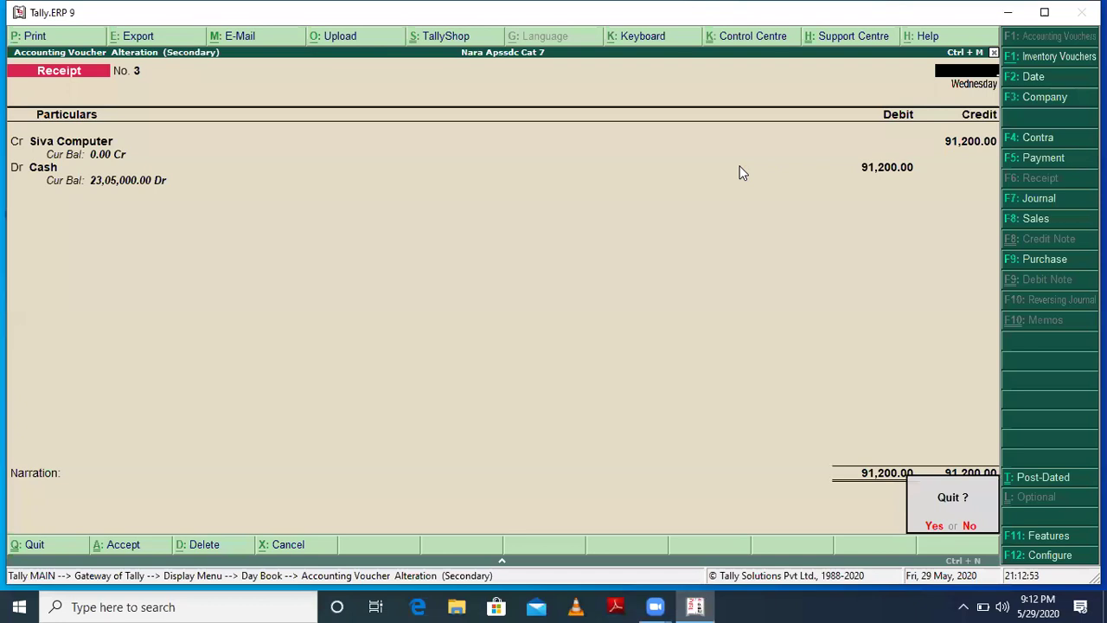
key(y)
key(Escape)
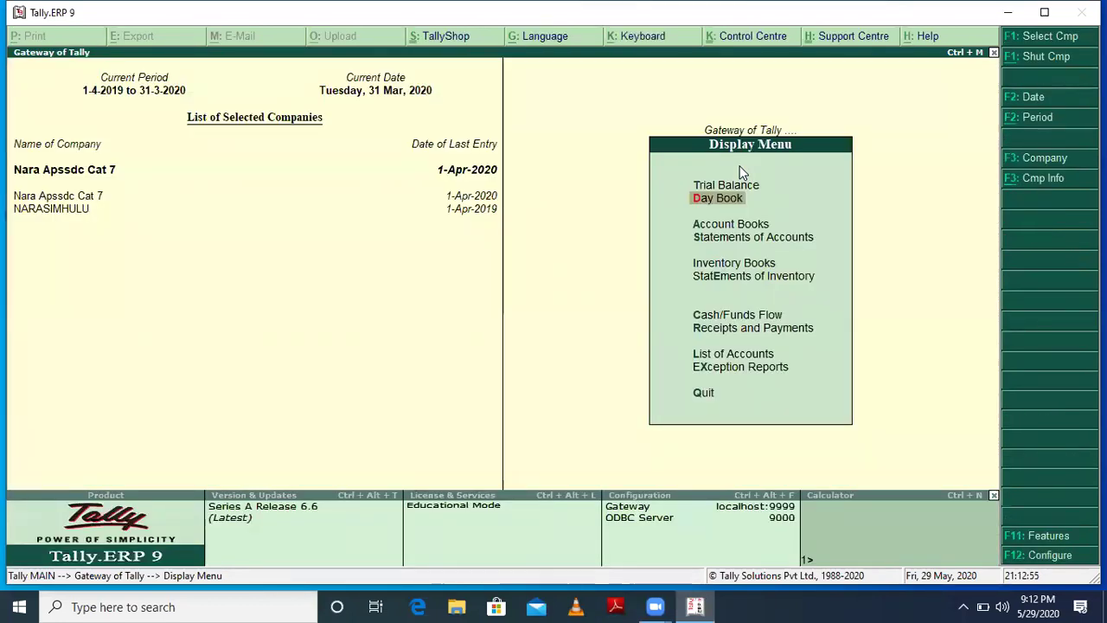
Step: Review the reports offered under Account Books, from Cash/Bank Book(s) to Group Summary, and go back
key(Down)
key(Return)
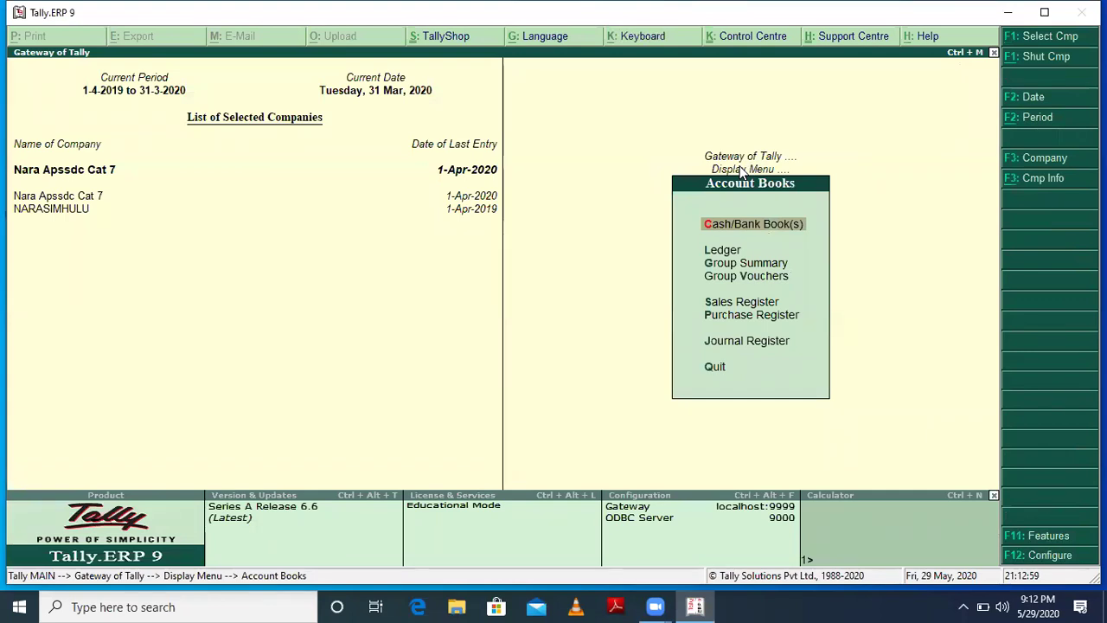
key(Down)
key(Down)
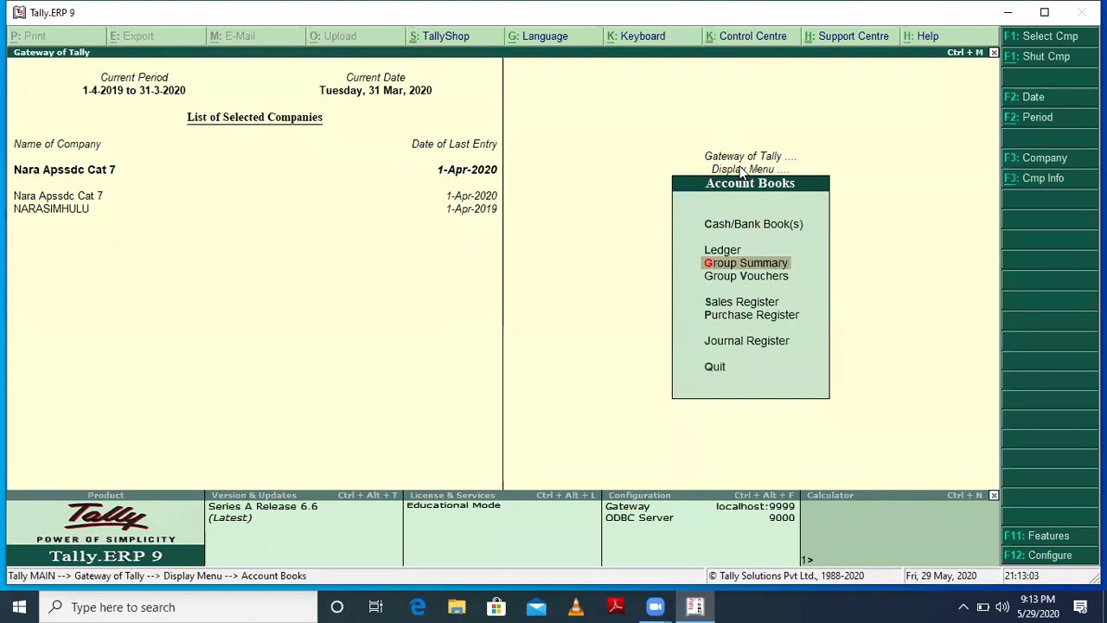
key(Escape)
Step: Review the Statements of Accounts options, including those under Outstandings, and return to the Display reports
key(Down)
key(Return)
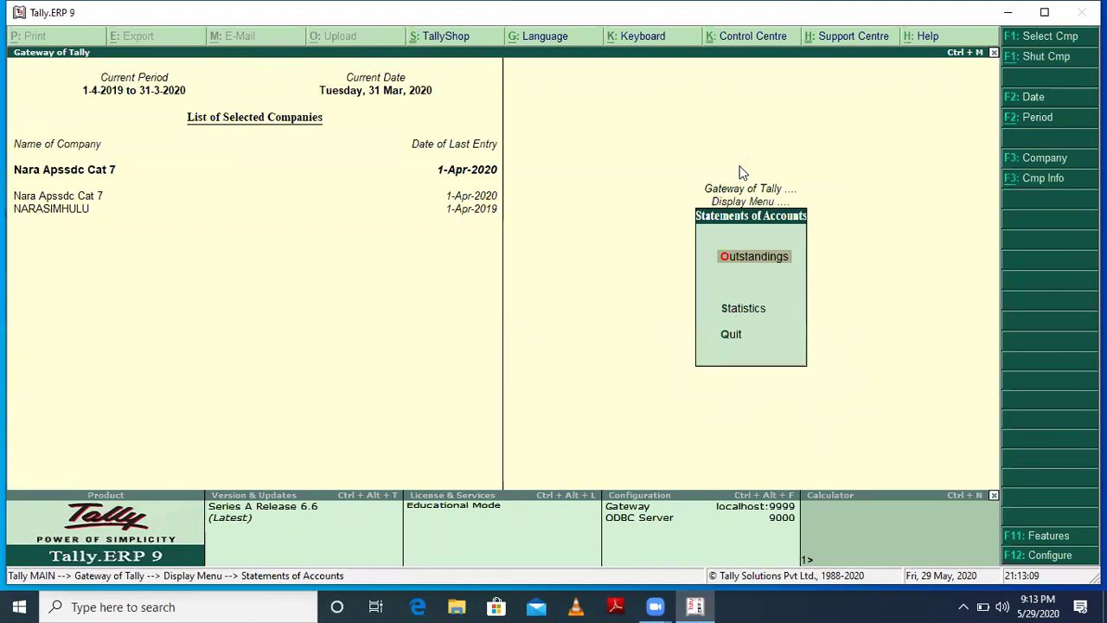
key(Return)
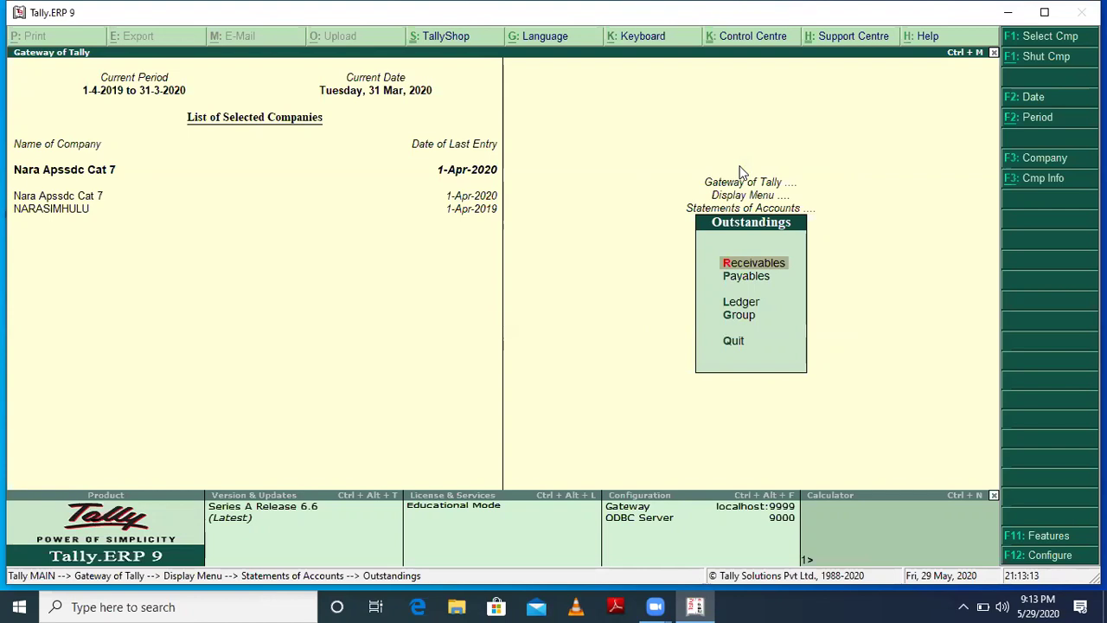
key(Escape)
key(Down)
key(Escape)
Step: Review the options under Inventory Books and under Statements of Inventory, returning to the Display reports
key(Down)
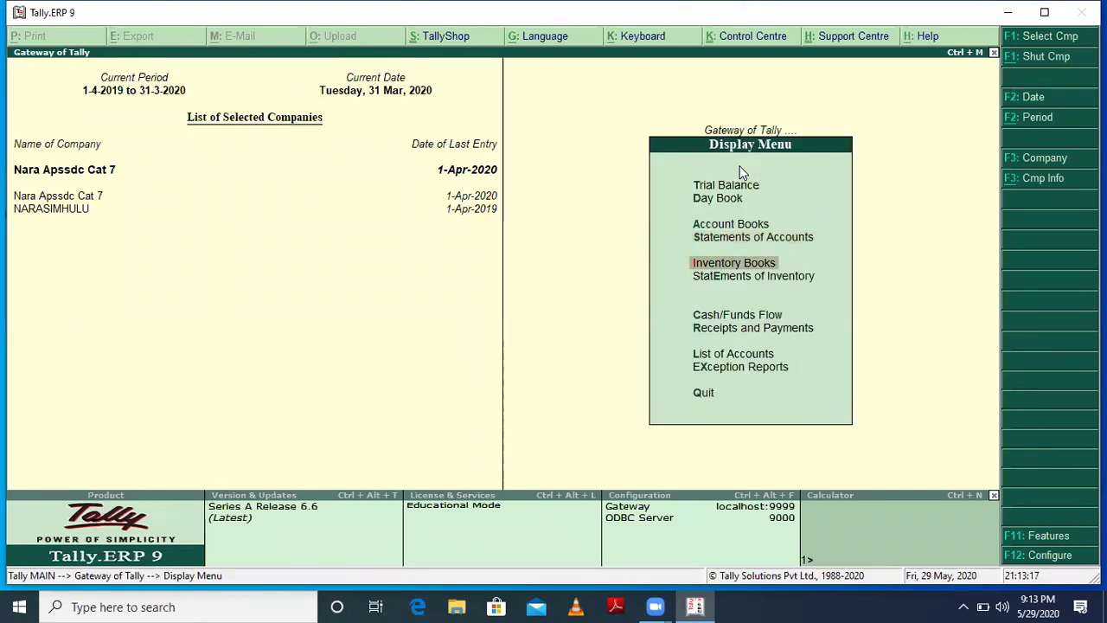
key(Return)
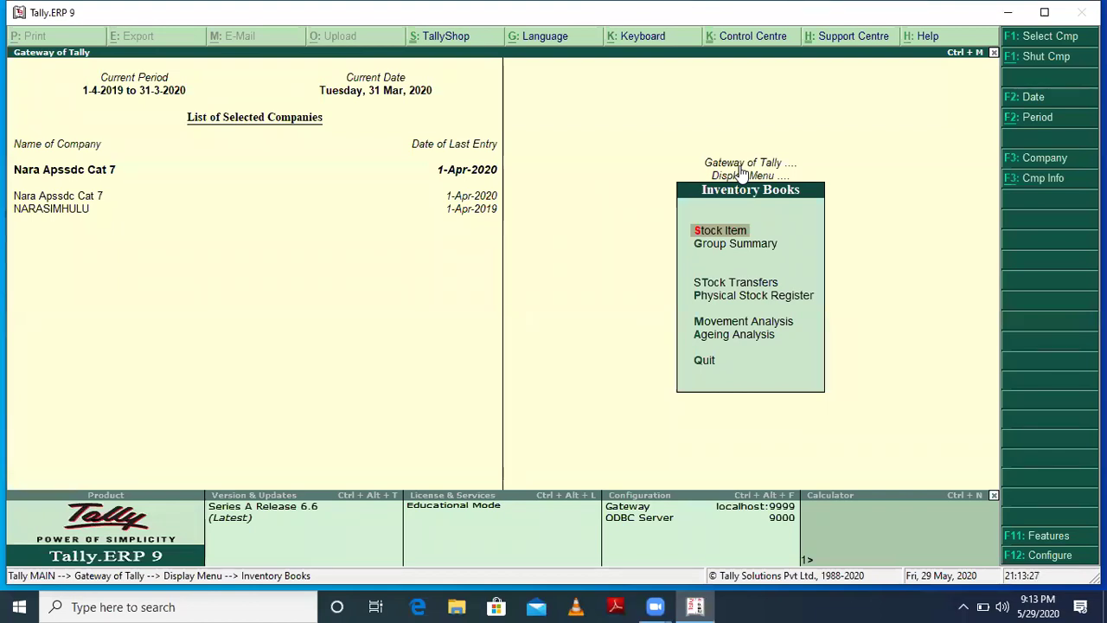
click(741, 173)
key(Down)
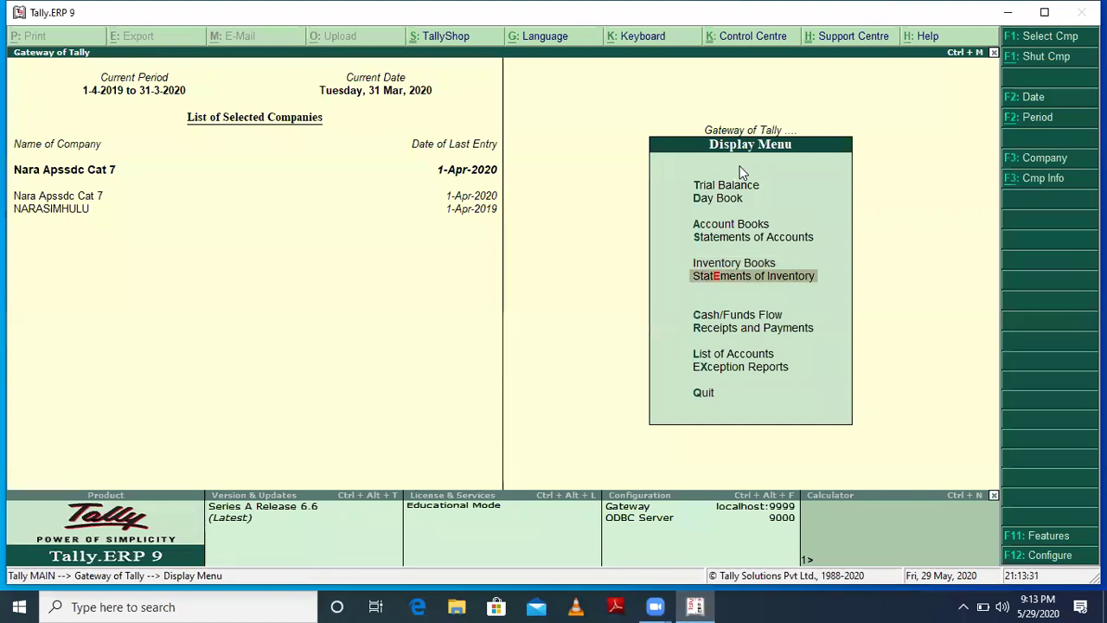
key(Return)
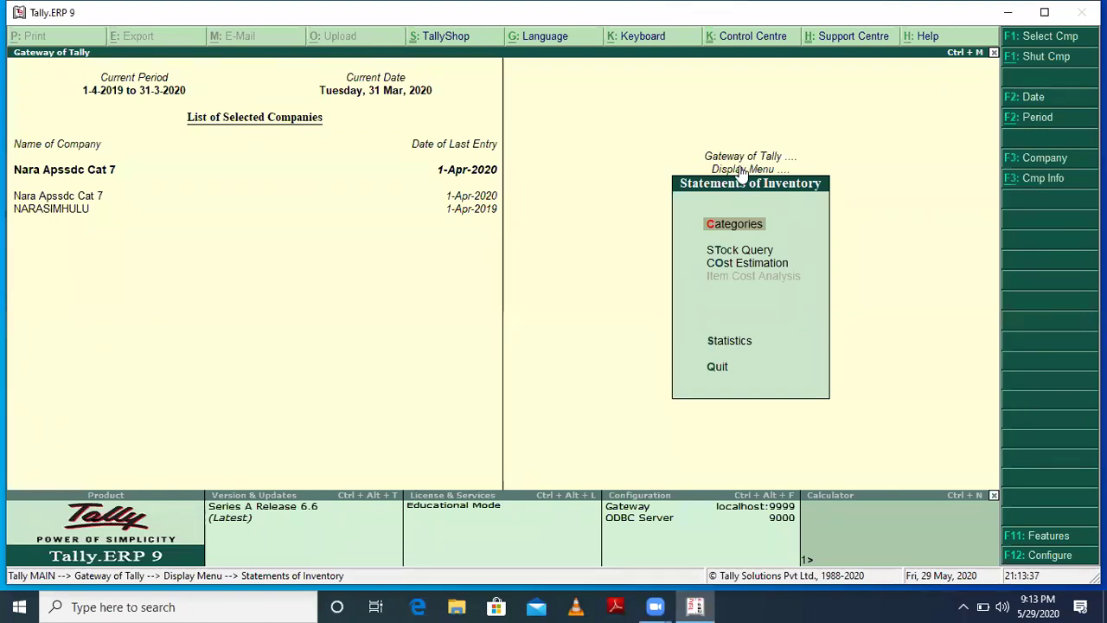
click(741, 170)
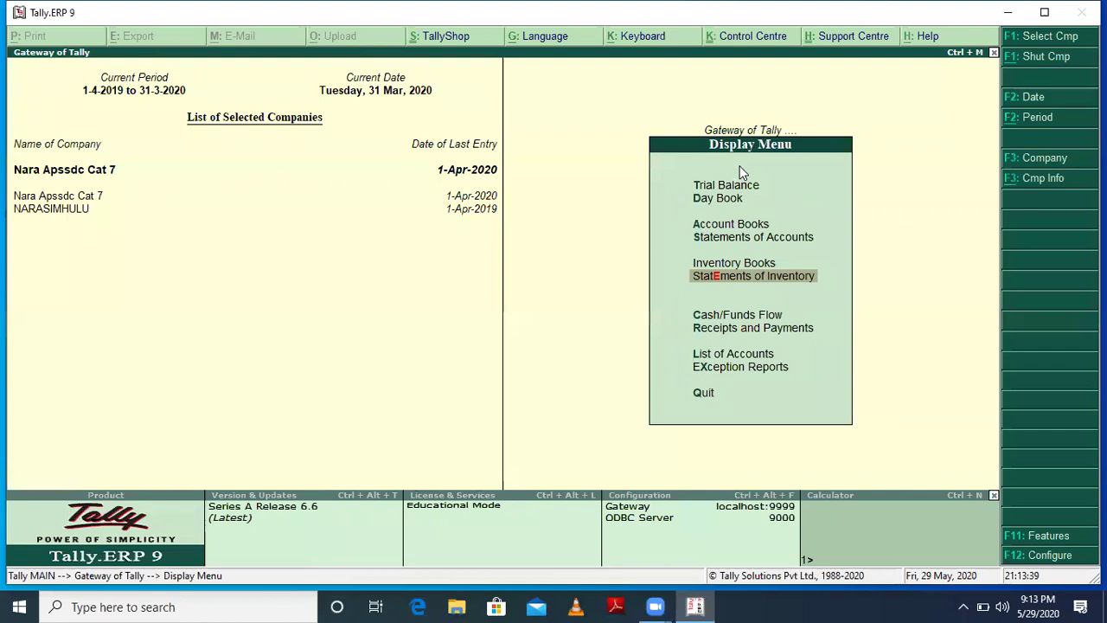
Step: Review the remaining Display reports from Cash/Funds Flow to Exception Reports, including the exception options, and return to the Gateway of Tally
key(Down)
key(Down)
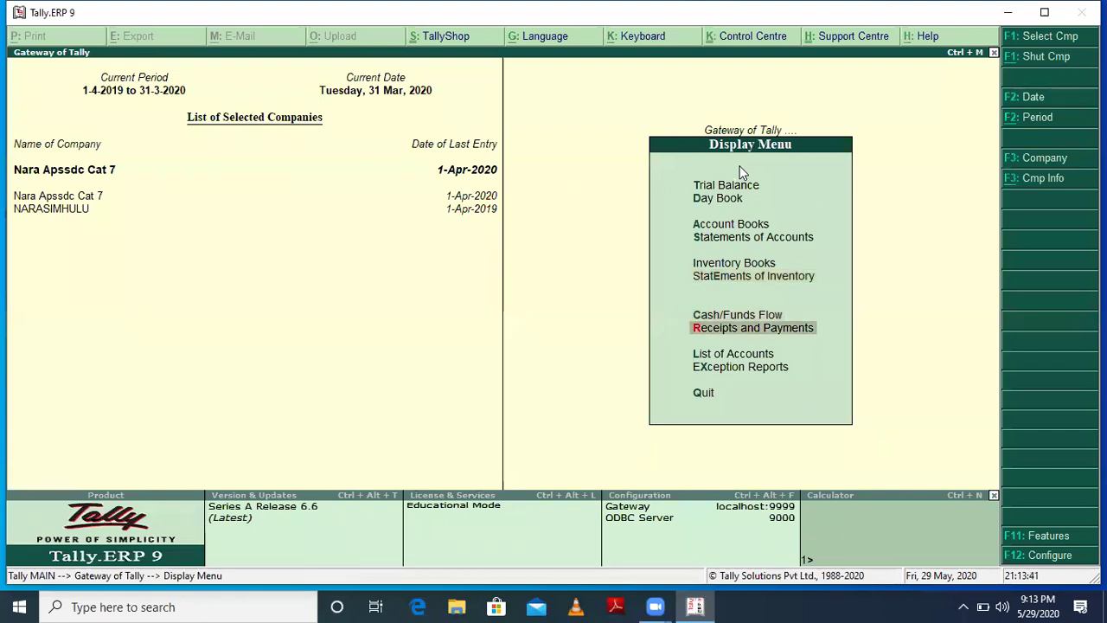
key(Down)
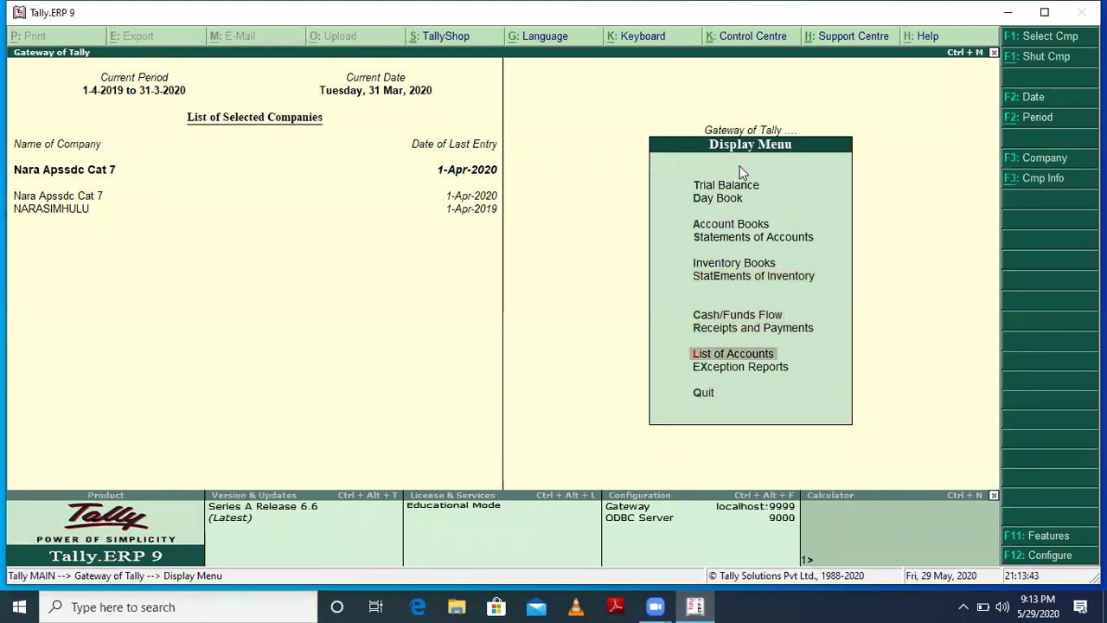
key(Down)
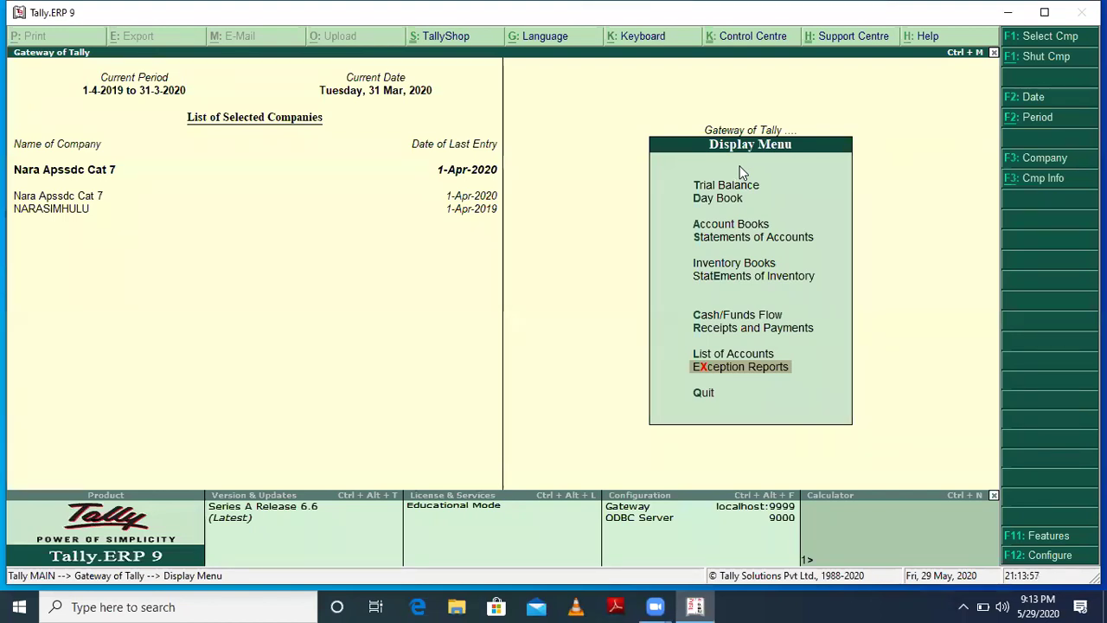
key(Return)
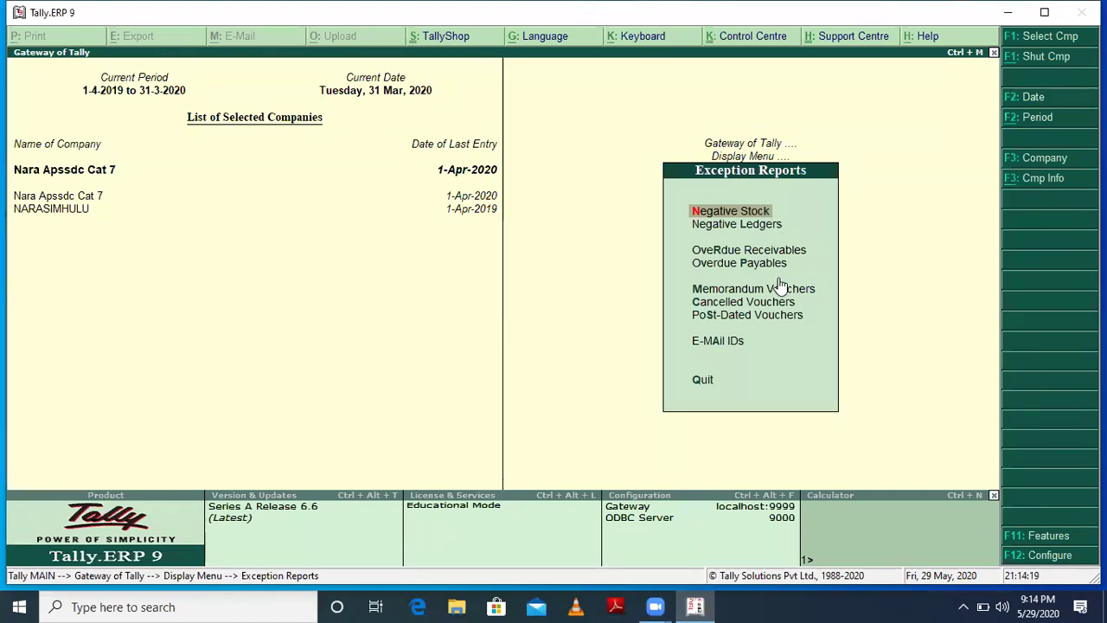
key(Escape)
key(Escape)
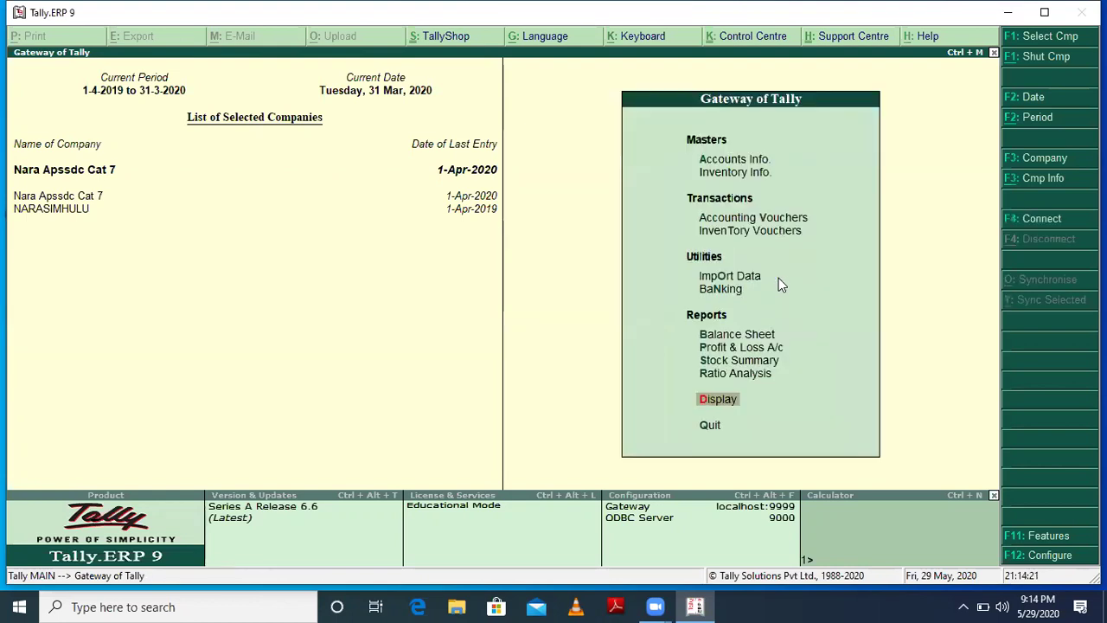
key(Escape)
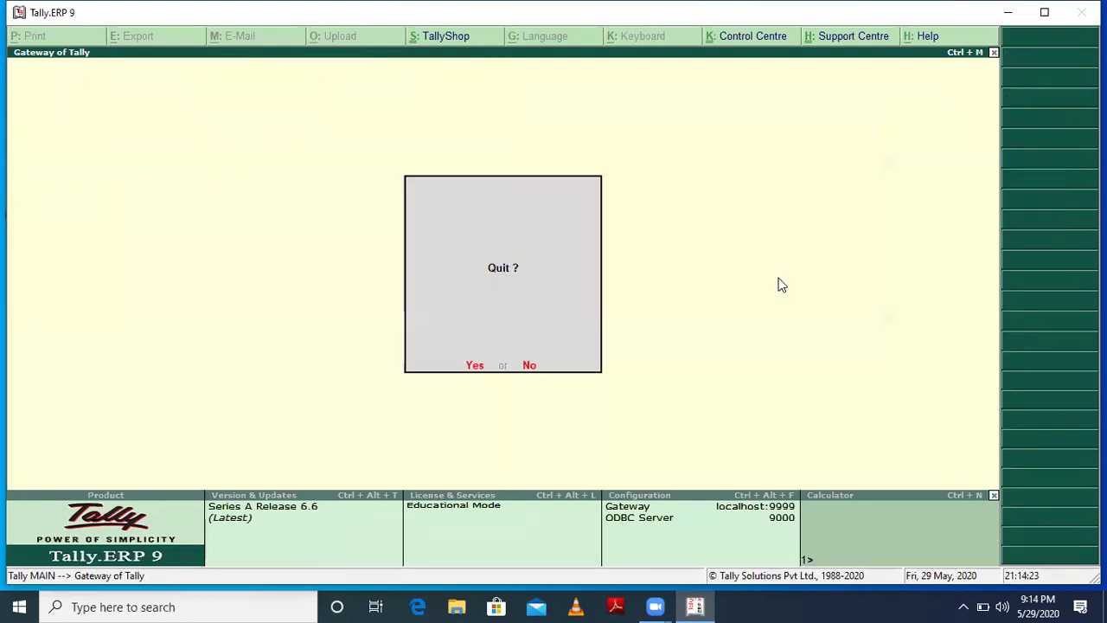
key(Escape)
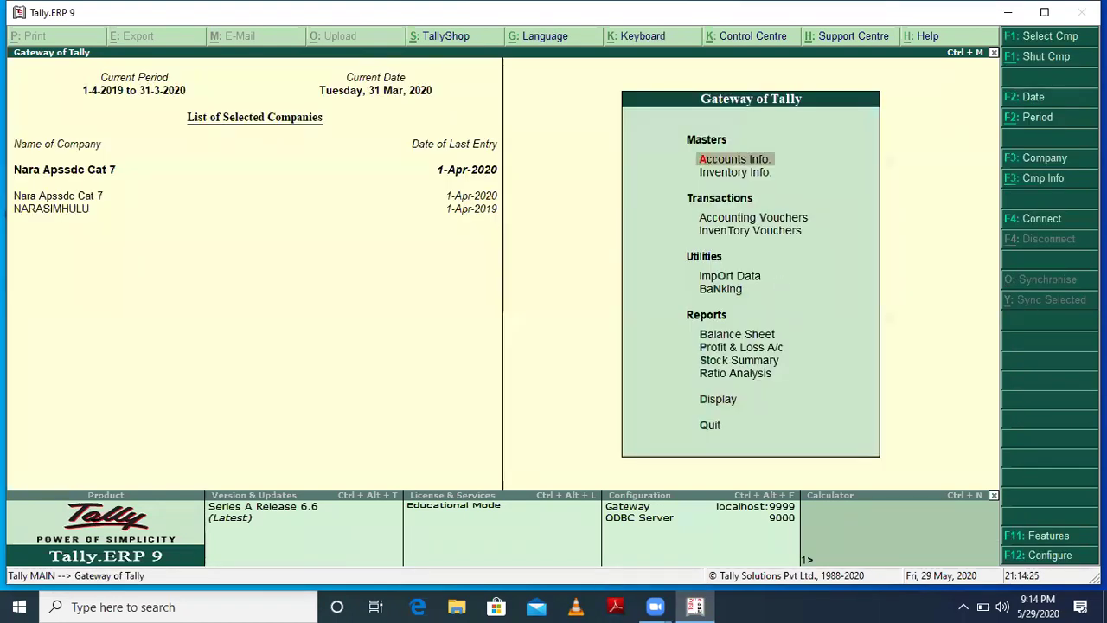
Step: Open the General configuration and review its country, naming style and date format settings
click(1051, 557)
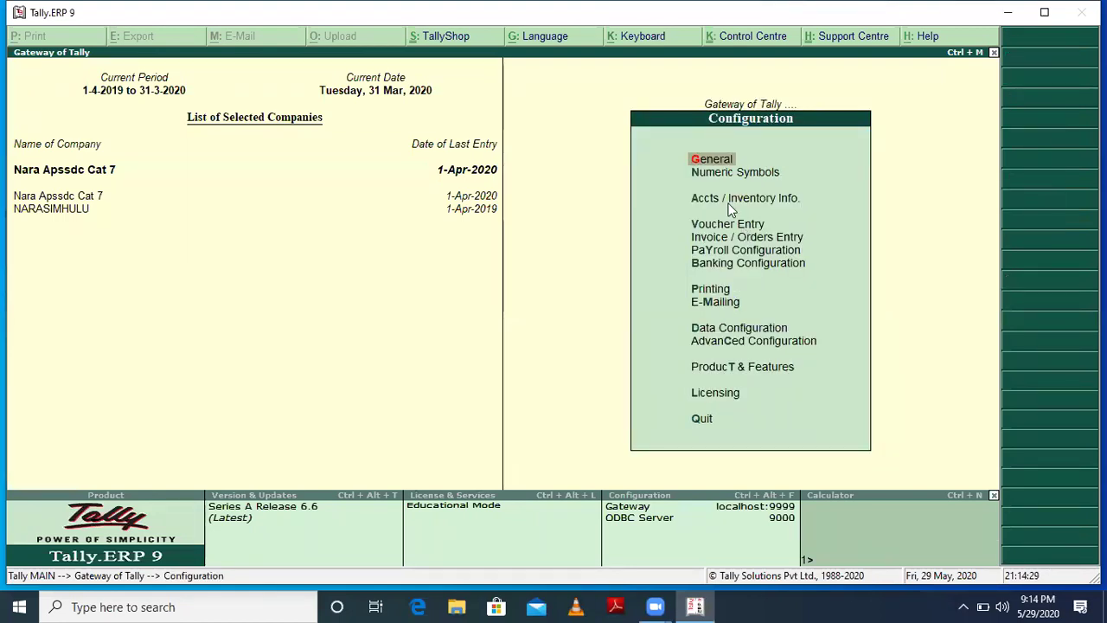
click(719, 159)
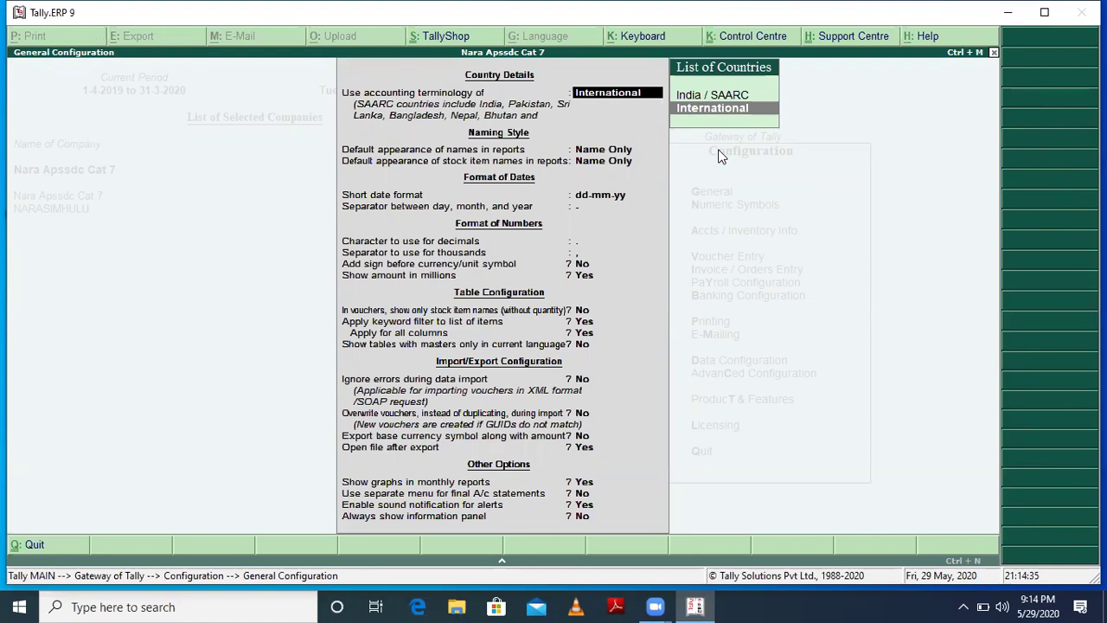
key(Return)
key(Return)
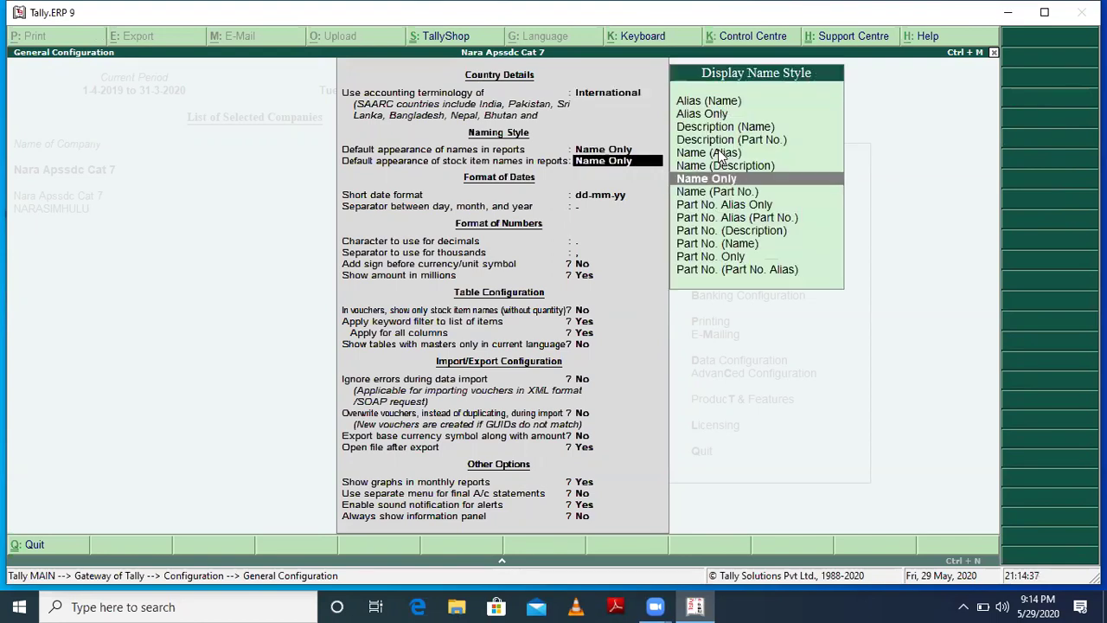
key(Return)
key(Return)
key(Return)
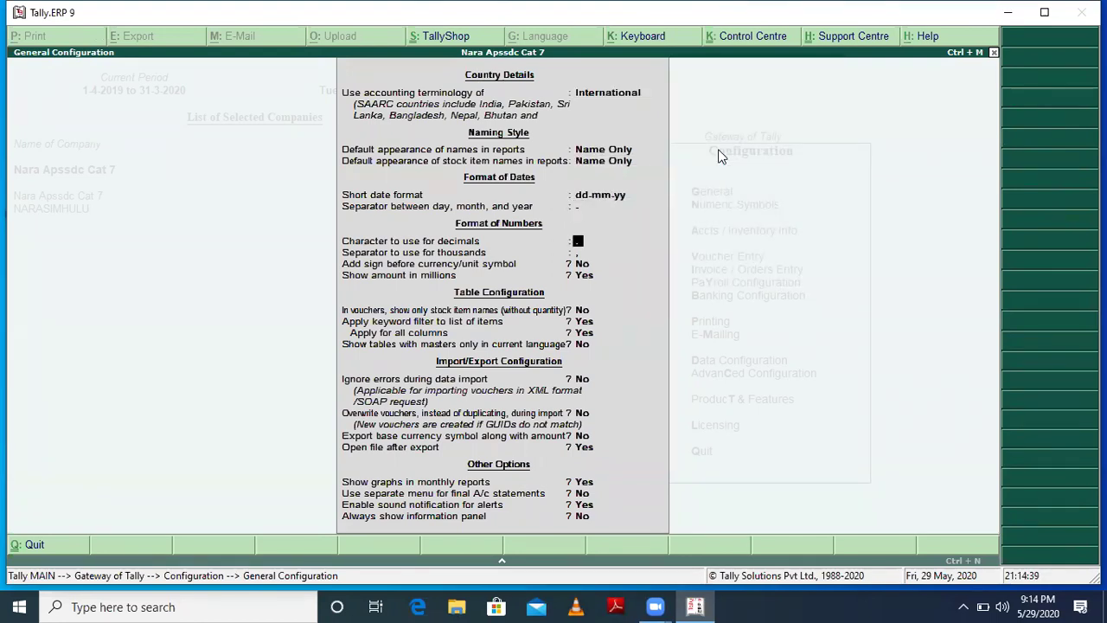
key(BackSpace)
key(BackSpace)
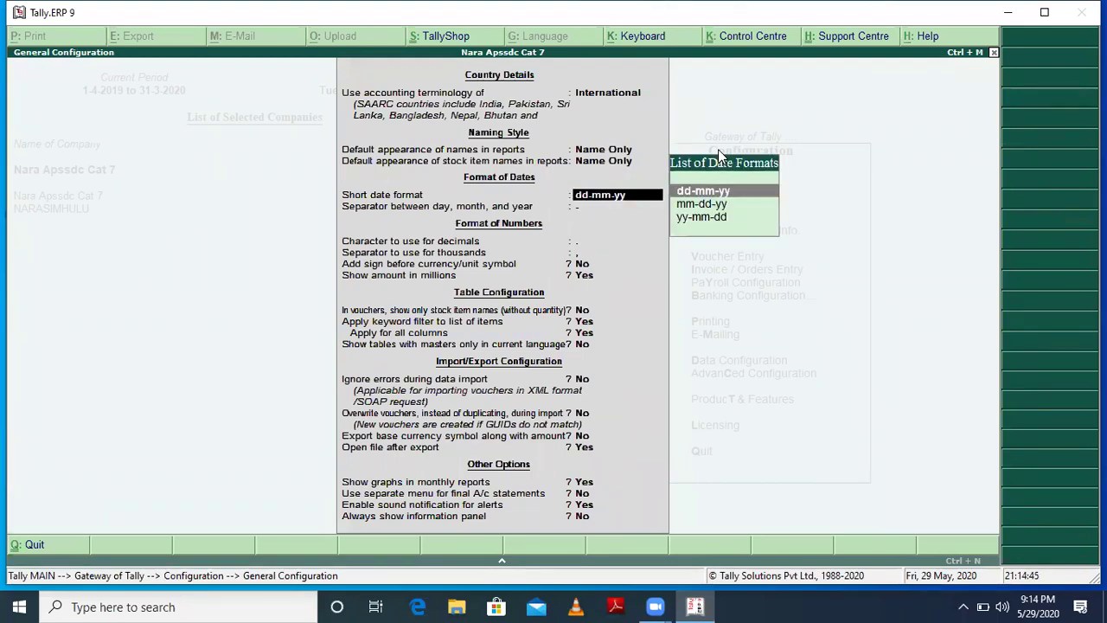
Step: Review the number, table, import/export and other options in the General configuration, and leave it without saving
key(Return)
key(Return)
key(Return)
key(Return)
key(Return)
key(Return)
key(Return)
key(Return)
key(Return)
key(Return)
key(Return)
key(Return)
key(Return)
key(Return)
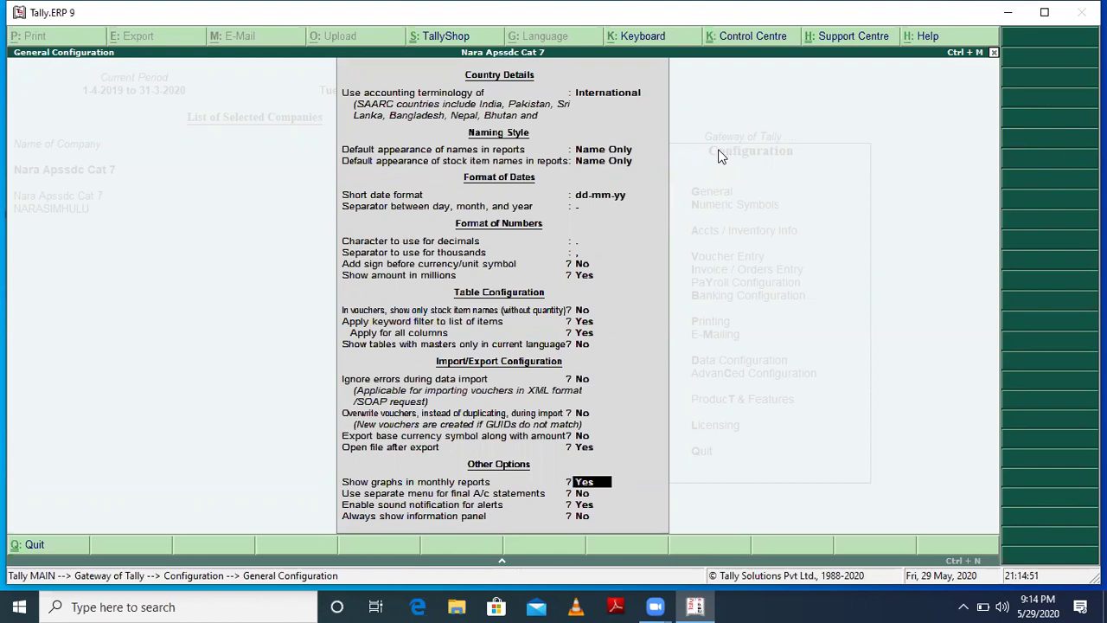
key(Escape)
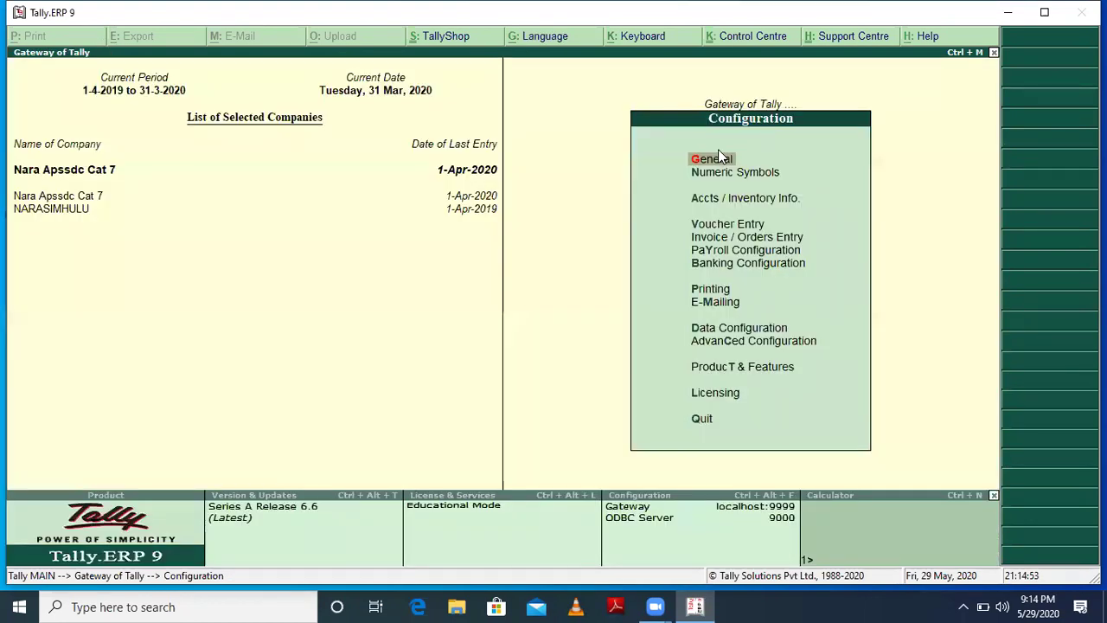
Step: View the configuration of Numeric Symbols and return to the Configuration options
key(Down)
key(Return)
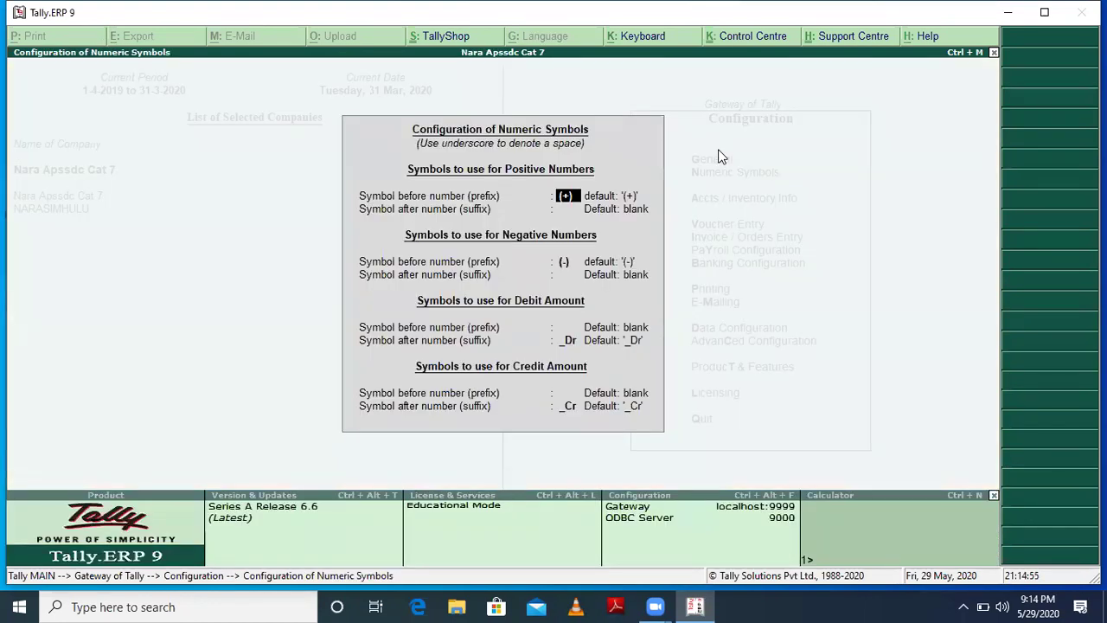
key(Escape)
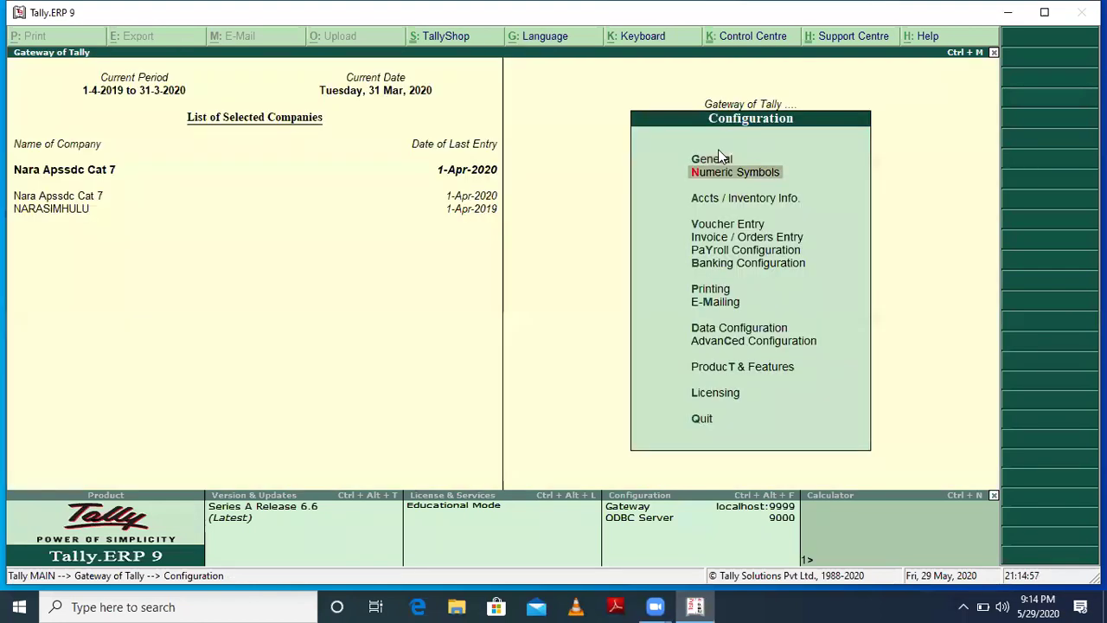
Step: In the Voucher Entry configuration, set single entry mode for payment/receipt/contra vouchers to Yes, save, and return to the Gateway of Tally
key(Down)
key(Down)
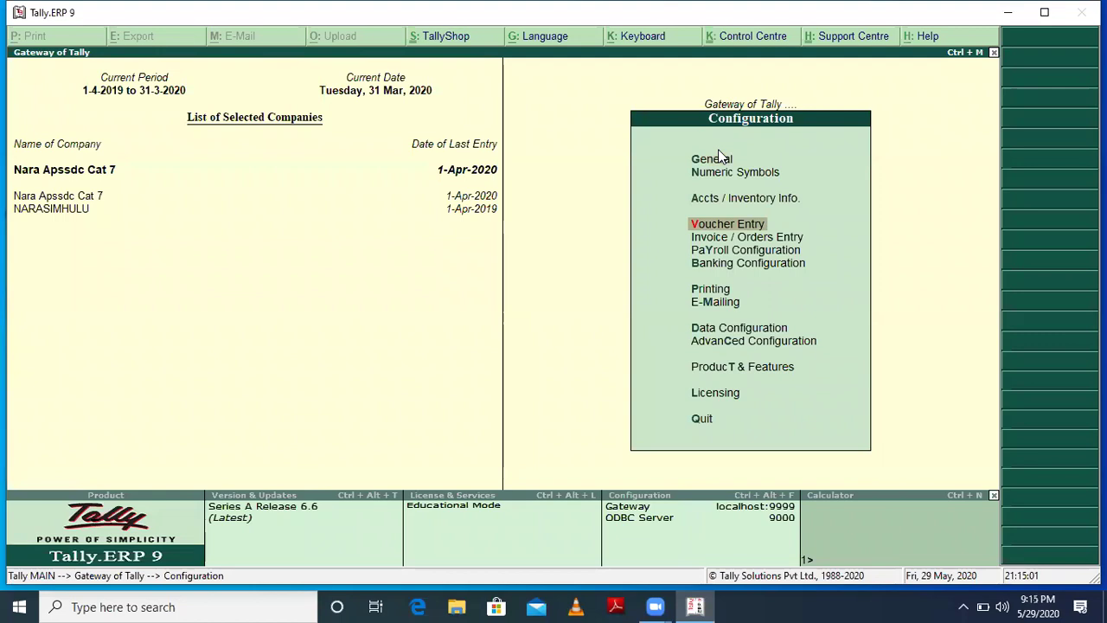
key(Return)
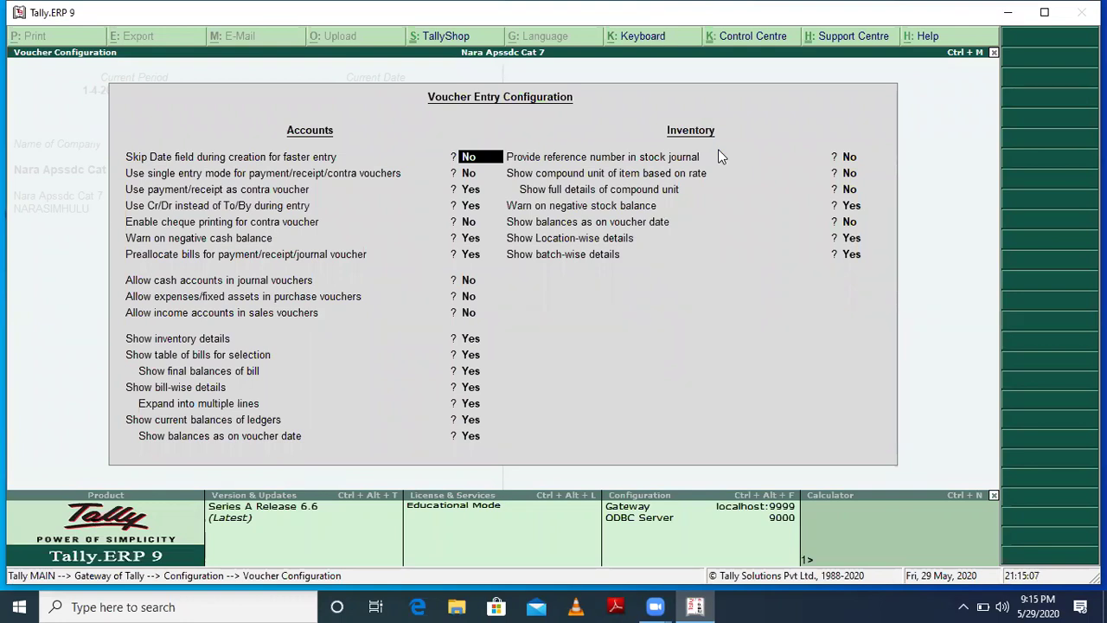
key(Return)
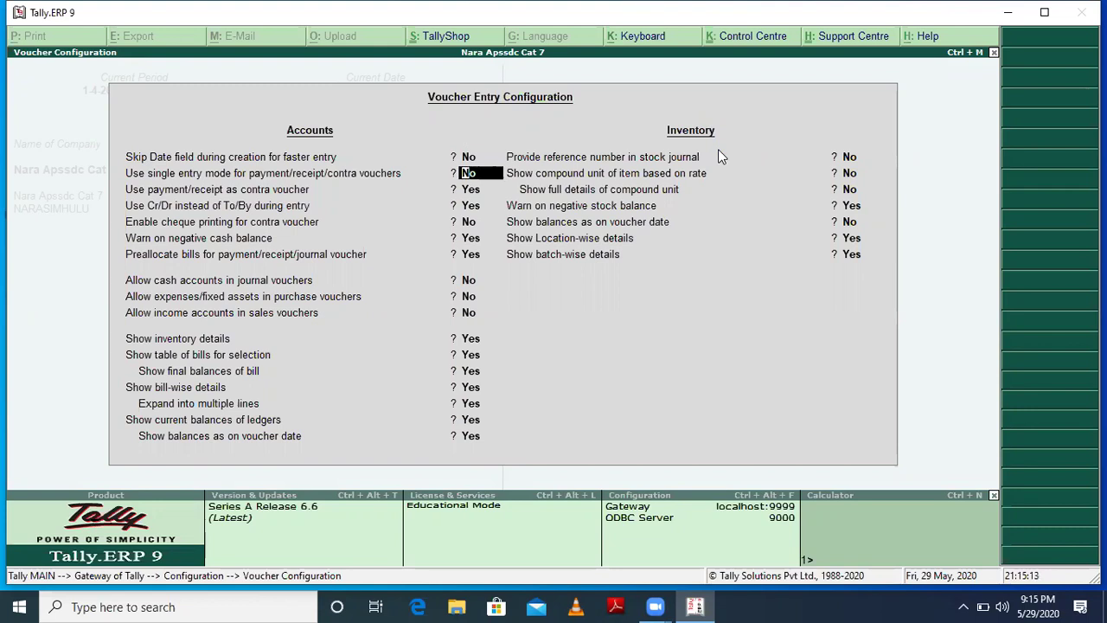
key(Return)
key(Up)
text(y)
key(Return)
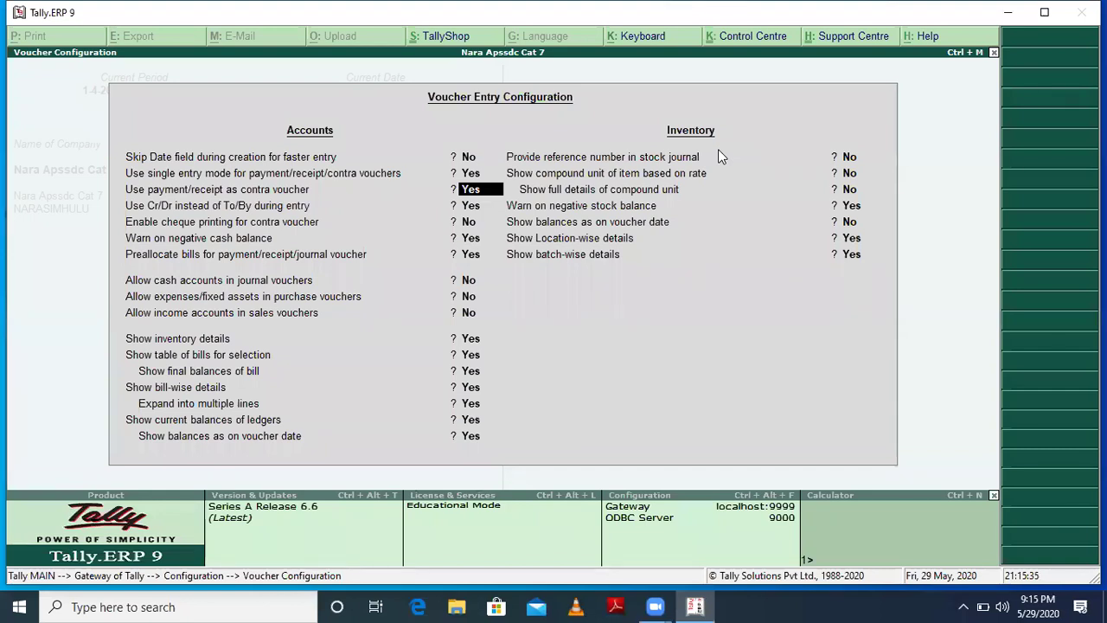
key(ctrl+a)
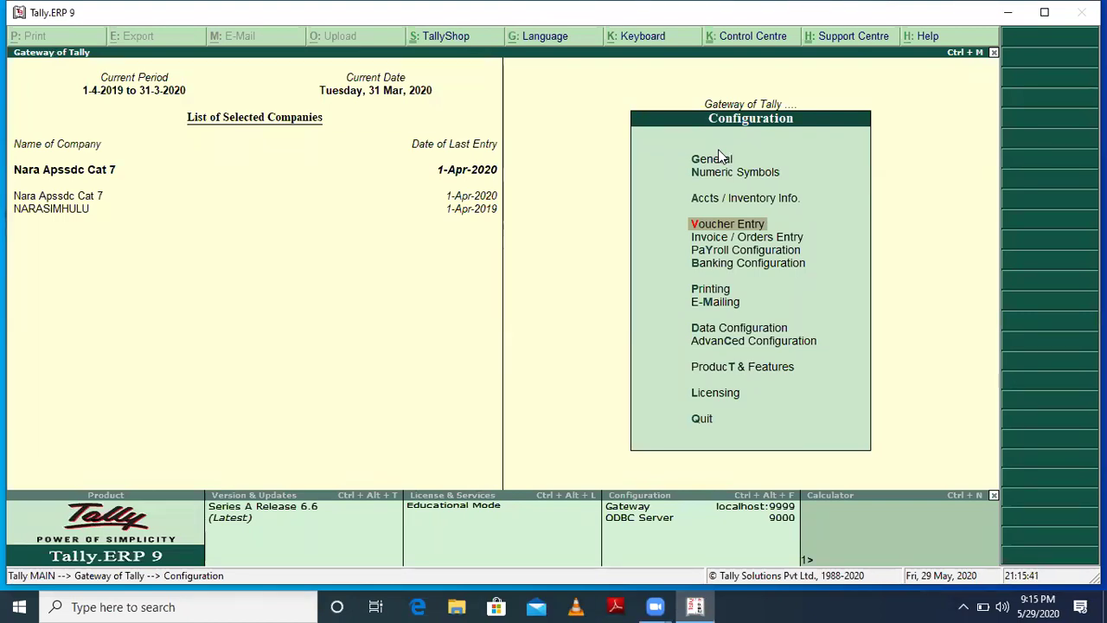
key(Escape)
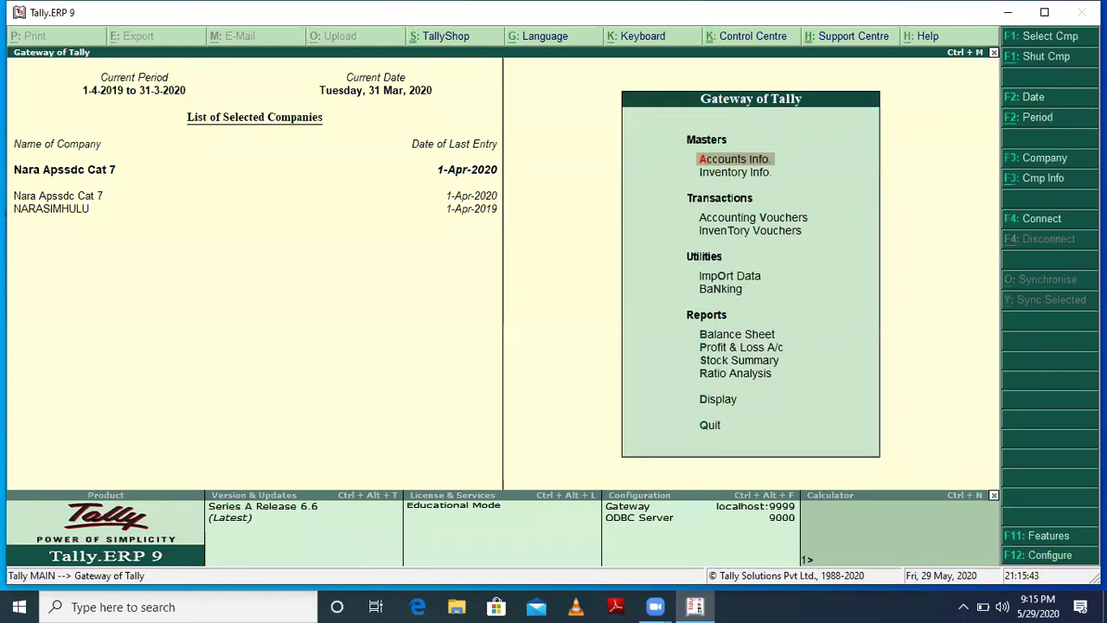
Step: Open the Accounting Features of the company Nara Apssdc Cat 7 and review the General and Outstanding Management settings
click(1046, 538)
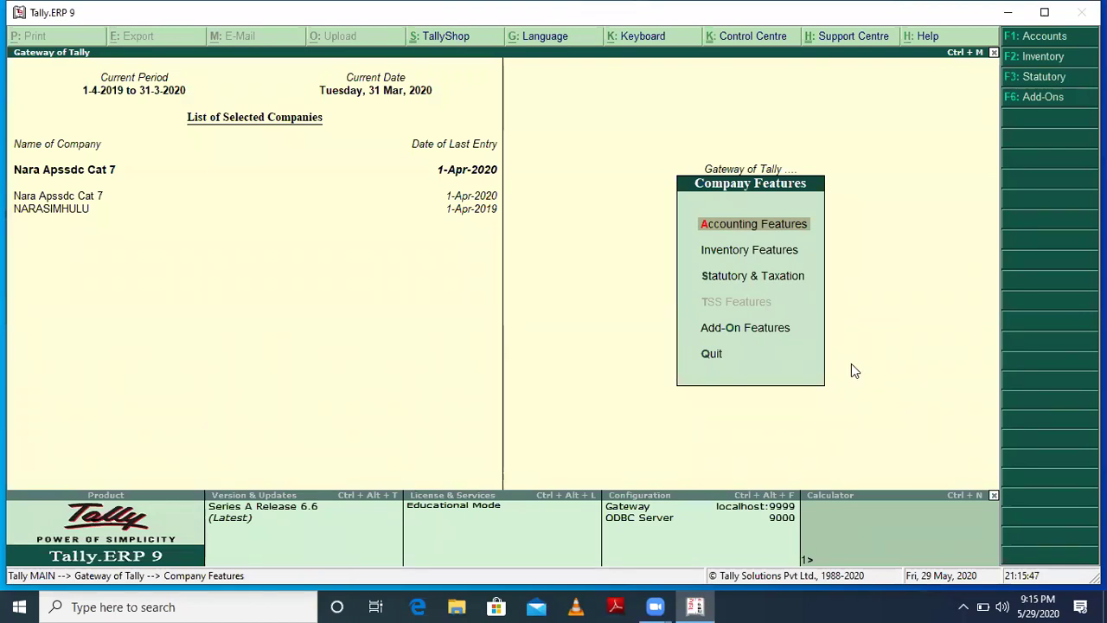
key(Return)
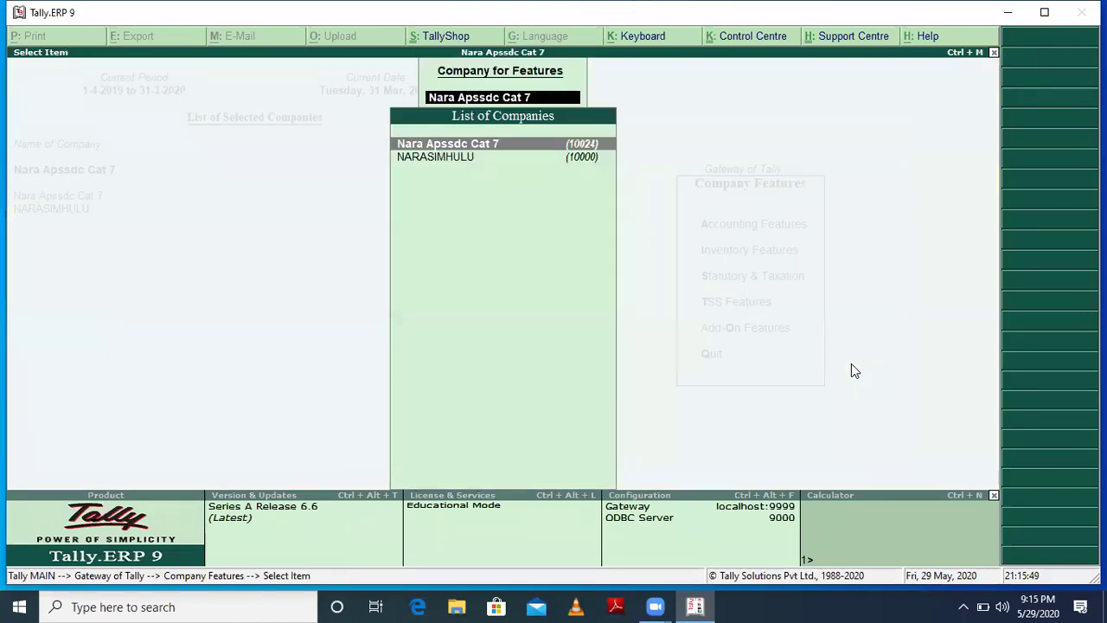
key(Return)
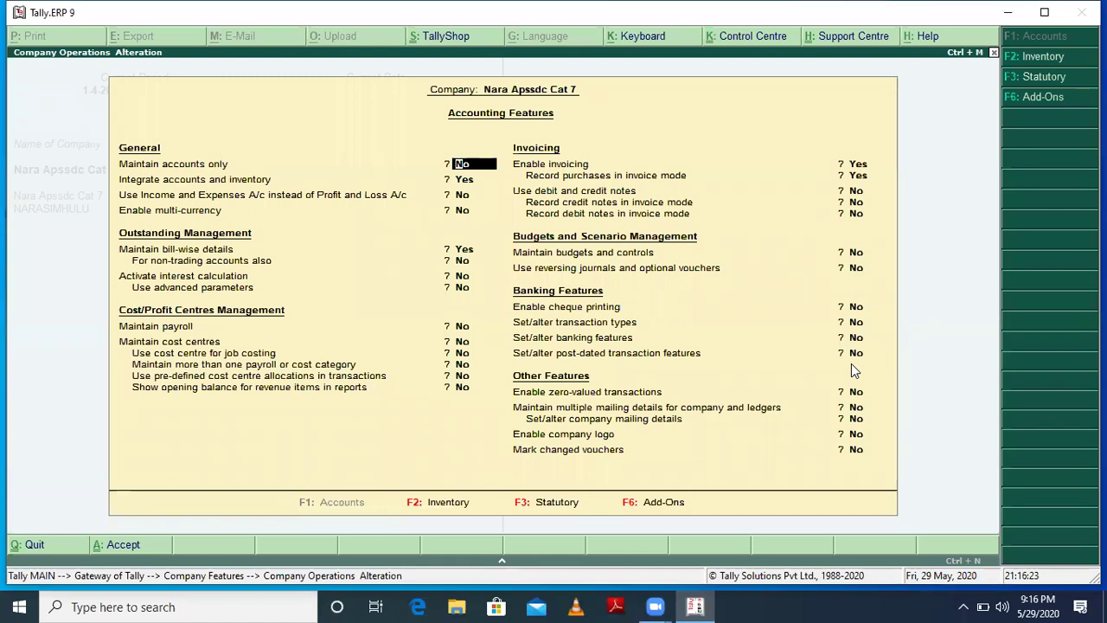
key(Return)
key(Return)
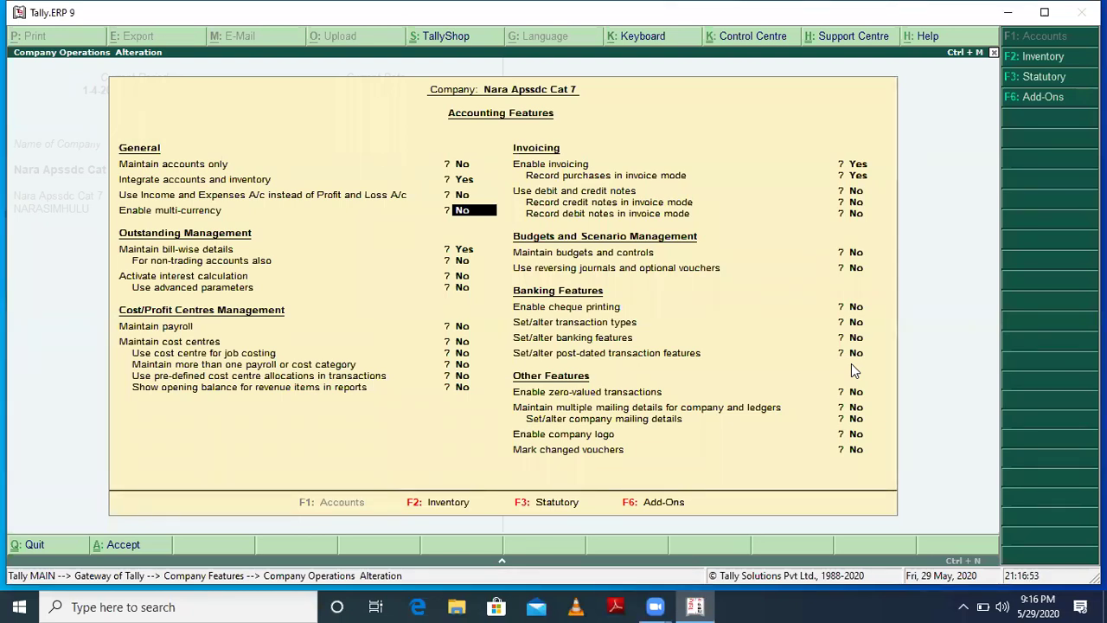
key(Return)
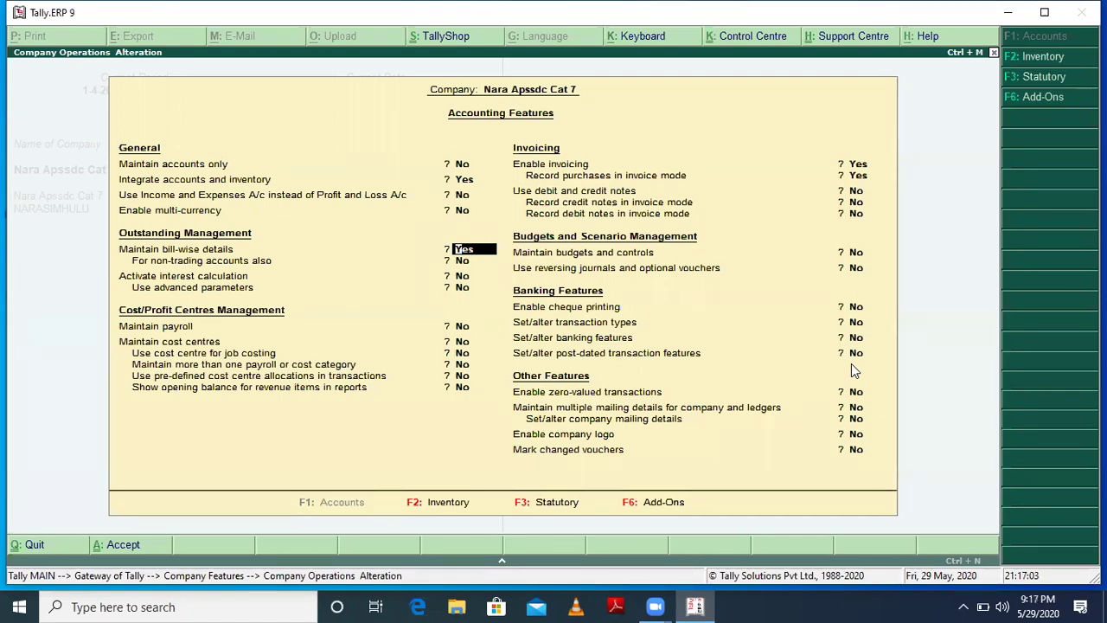
key(Return)
key(Return)
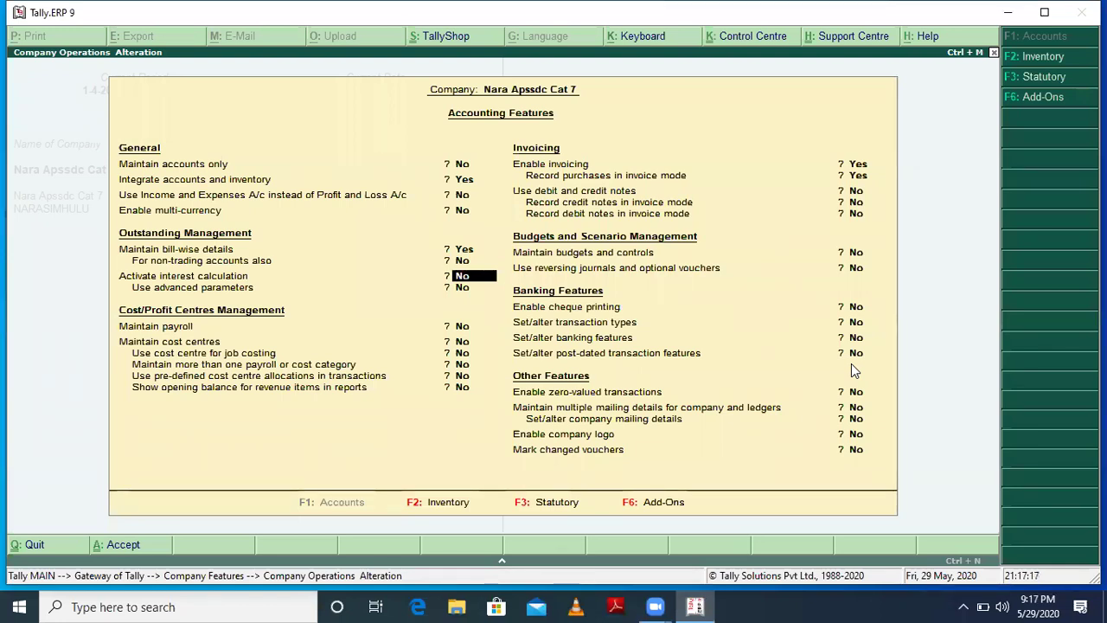
key(Return)
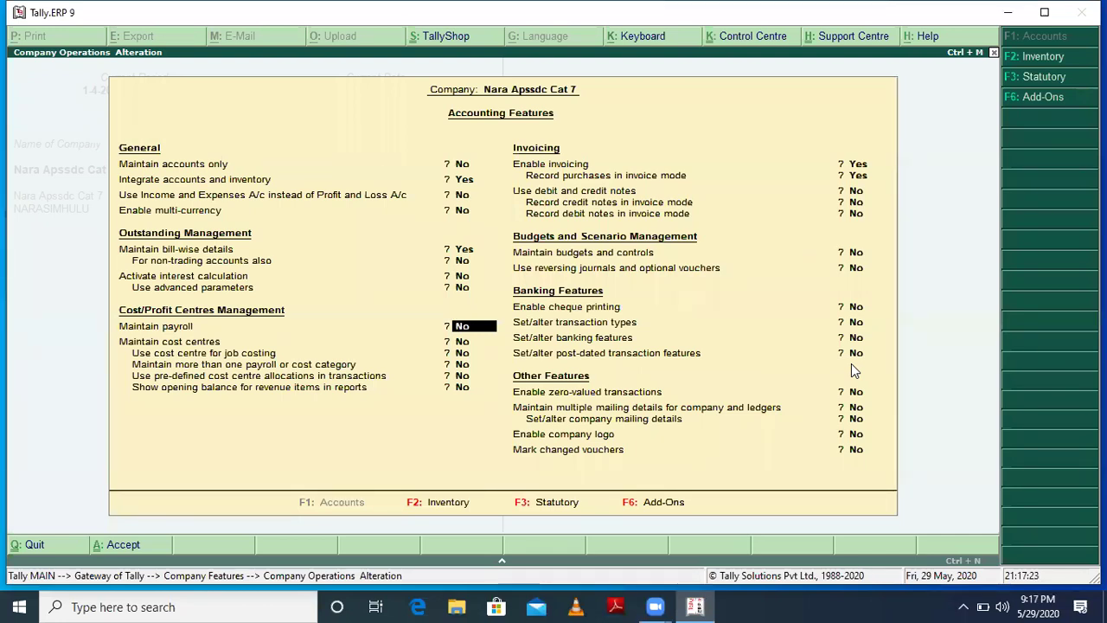
Step: Set Maintain payroll to Yes, accept the Accounting Features, and return to the Gateway of Tally
text(yes)
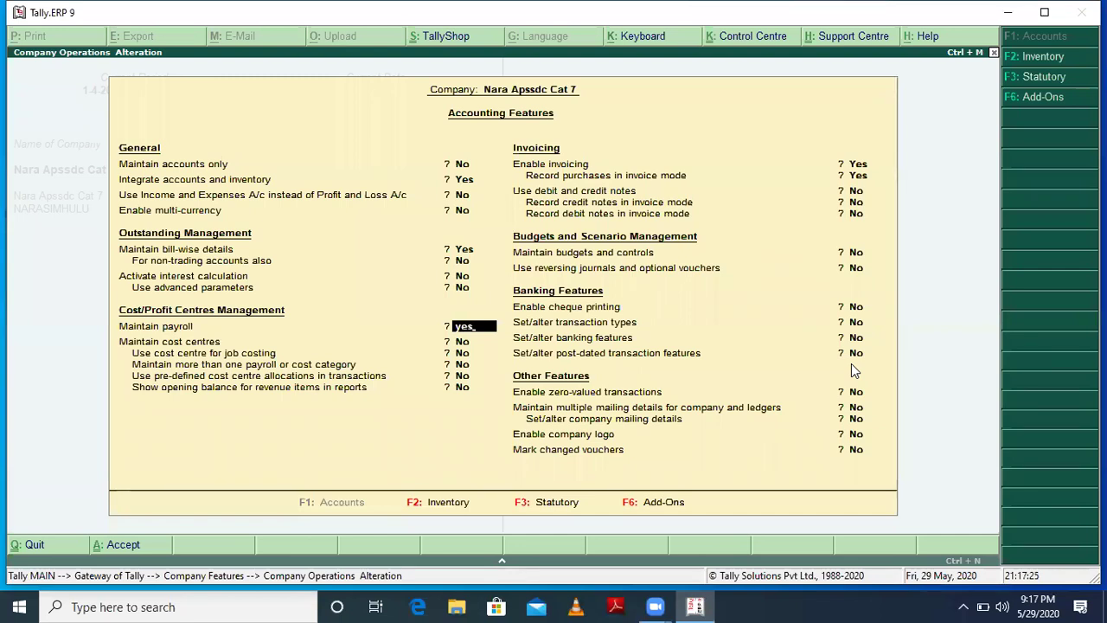
key(Return)
key(Return)
key(Return)
key(Return)
key(Return)
key(Return)
key(Return)
key(Return)
key(Return)
key(Return)
key(Return)
key(Return)
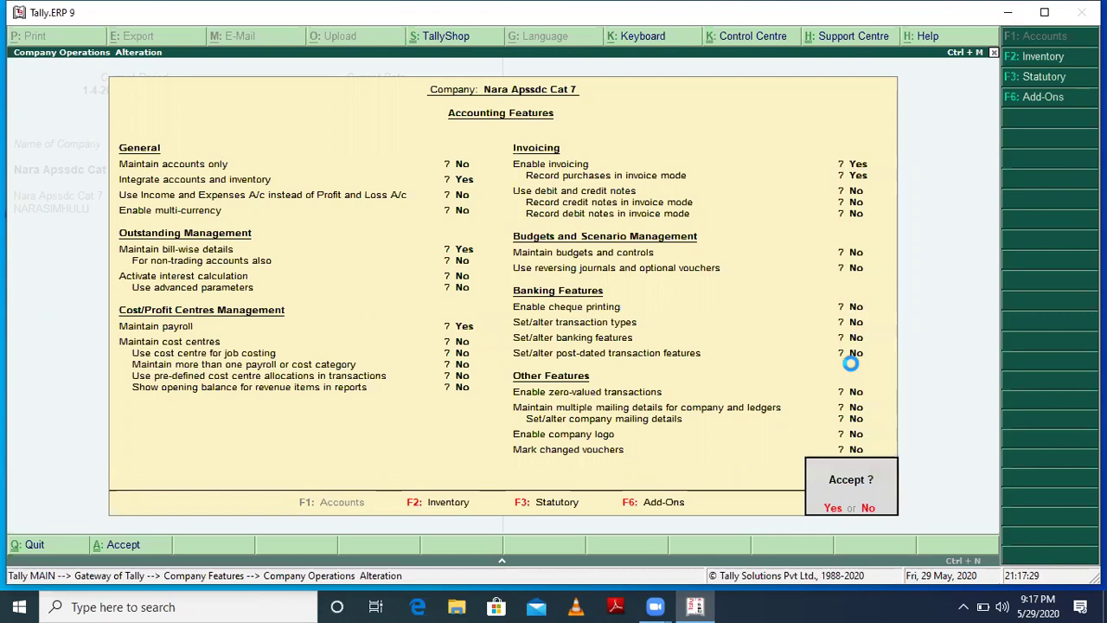
key(Return)
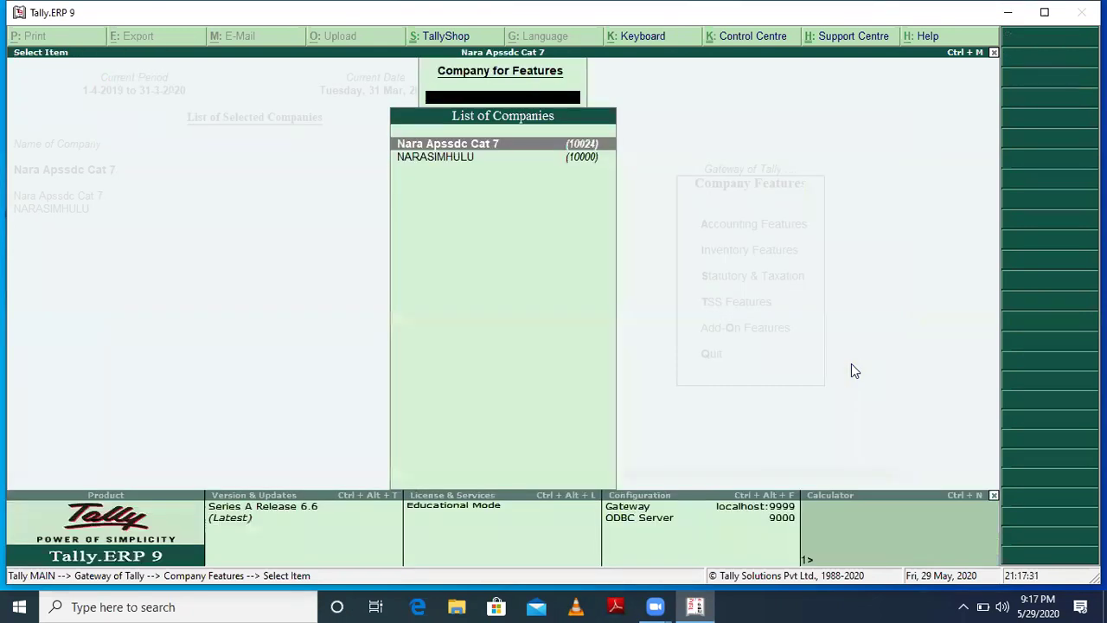
key(Escape)
key(Escape)
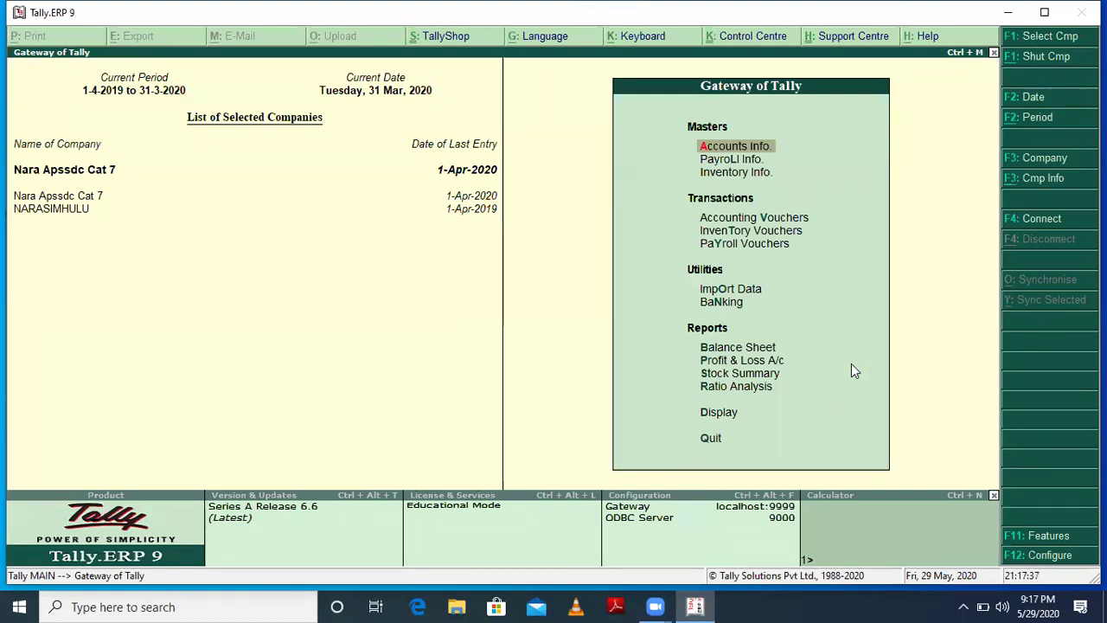
Step: Open the Payroll Info. masters and view the creation options for Employees
key(Down)
key(Return)
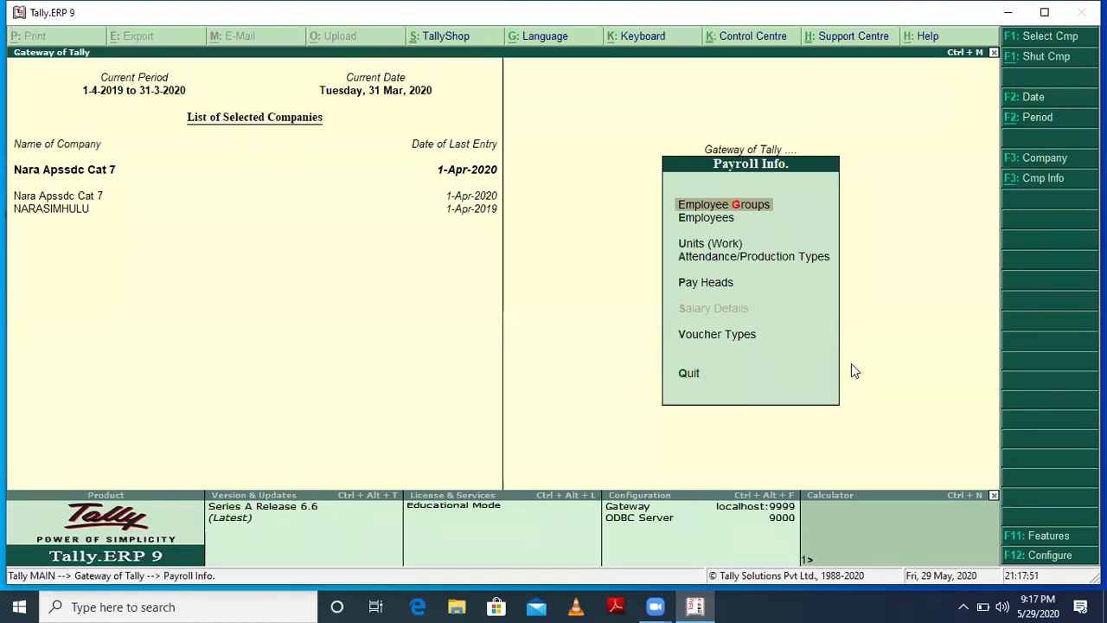
key(Down)
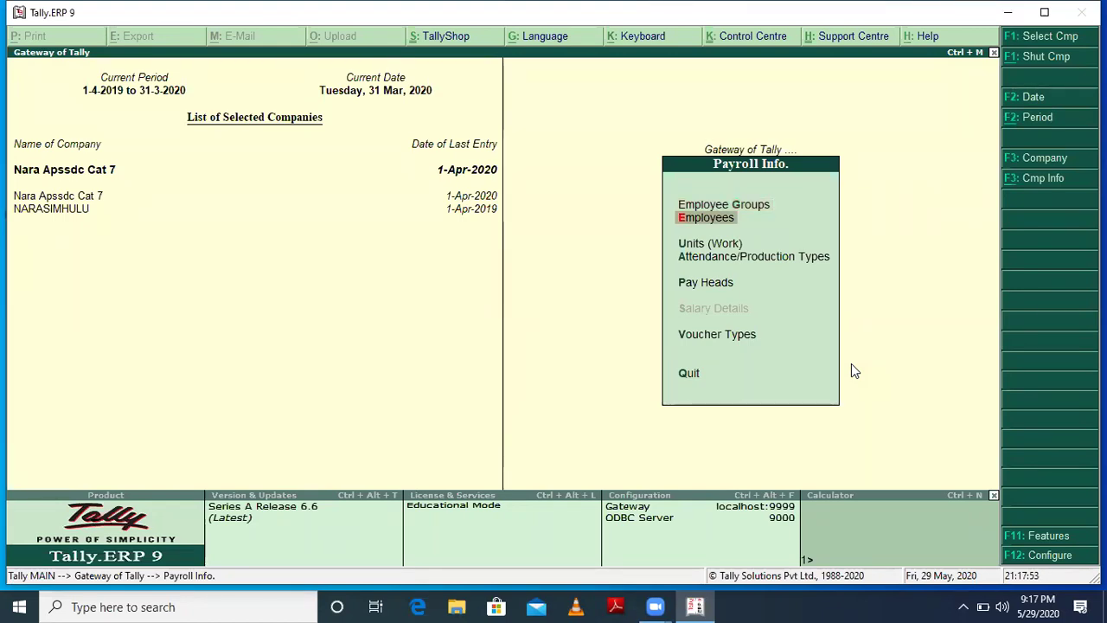
key(Return)
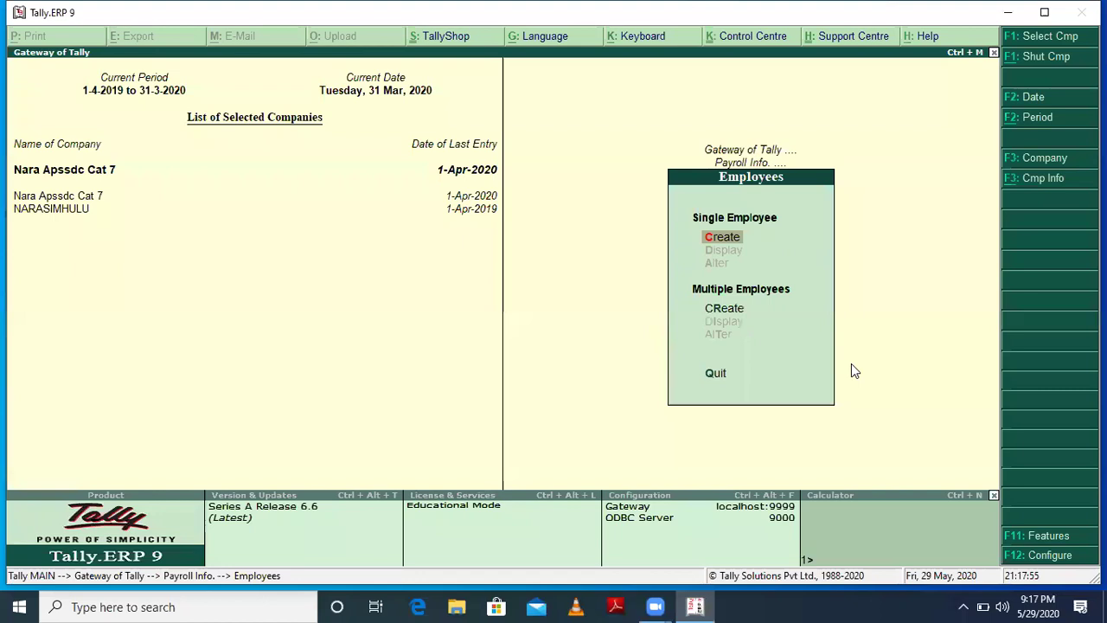
key(Escape)
Step: View the Units (Work), Attendance/Production Types and Pay Heads entries of Payroll Info. and return to the Gateway of Tally
key(Down)
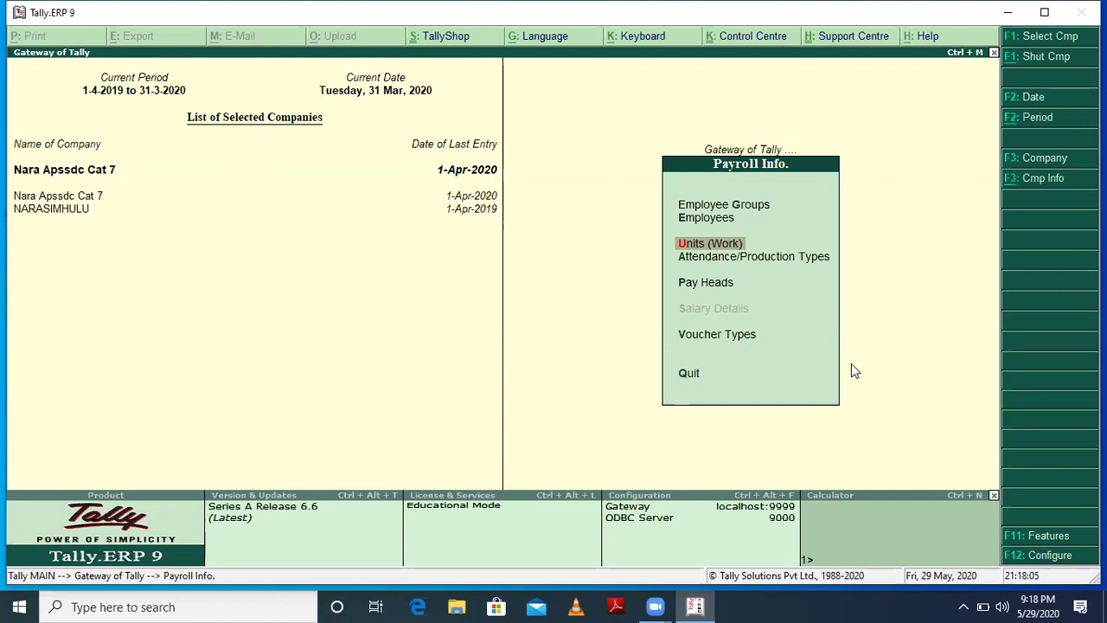
key(Down)
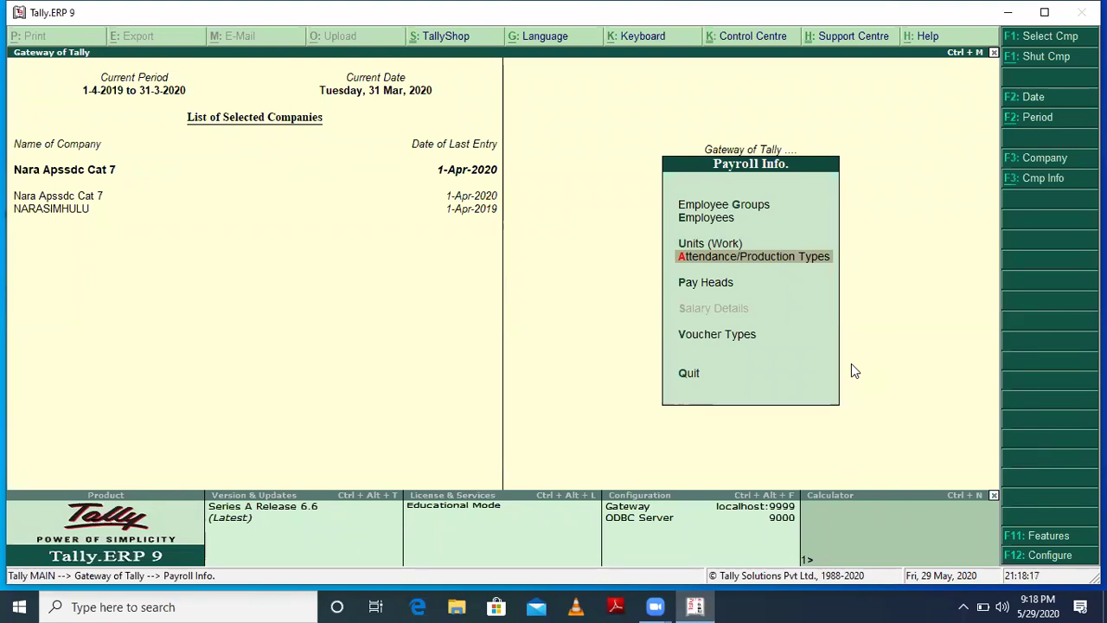
key(Down)
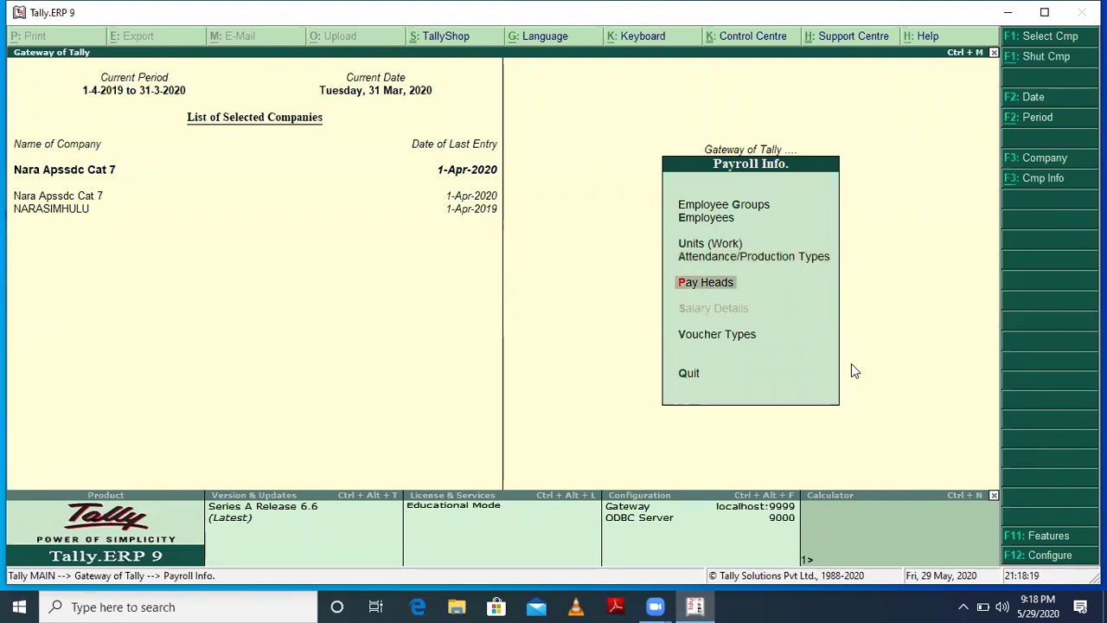
key(Return)
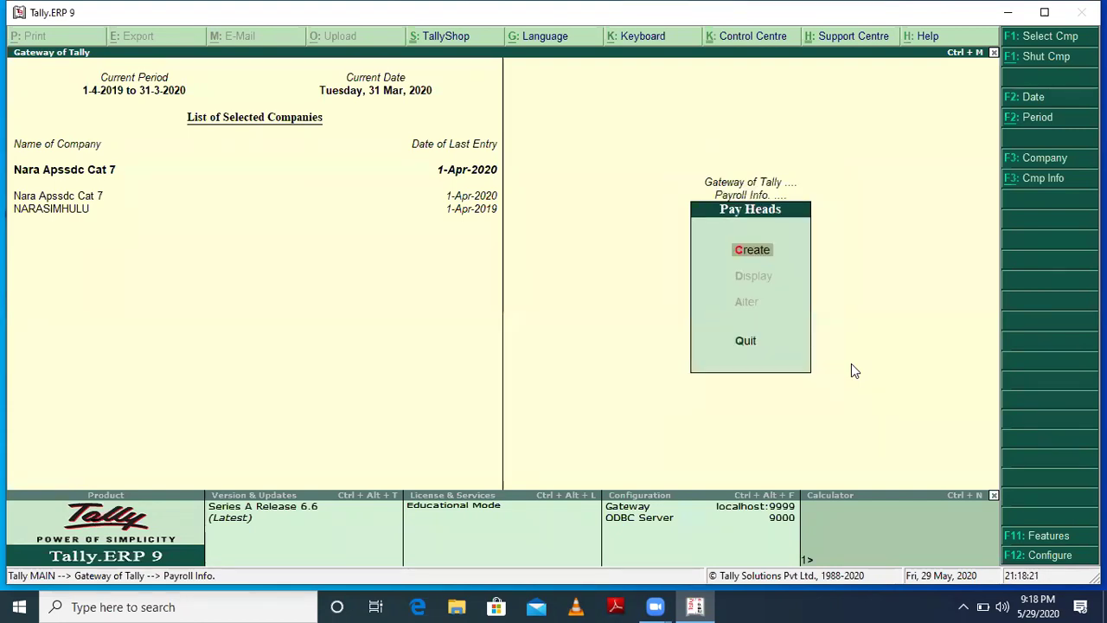
key(Escape)
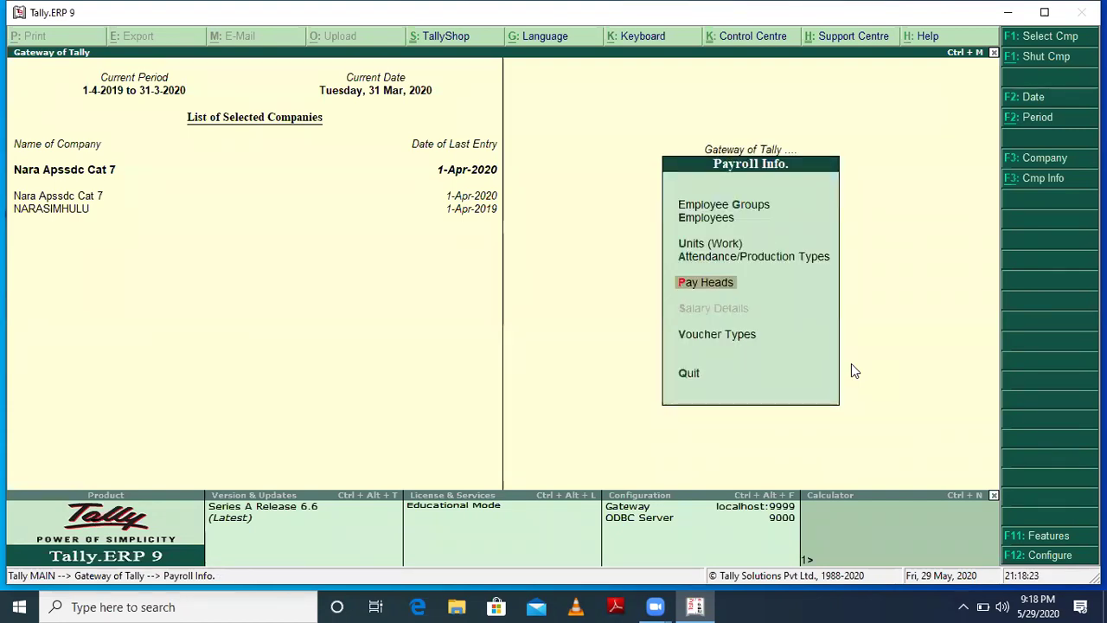
key(Down)
key(Escape)
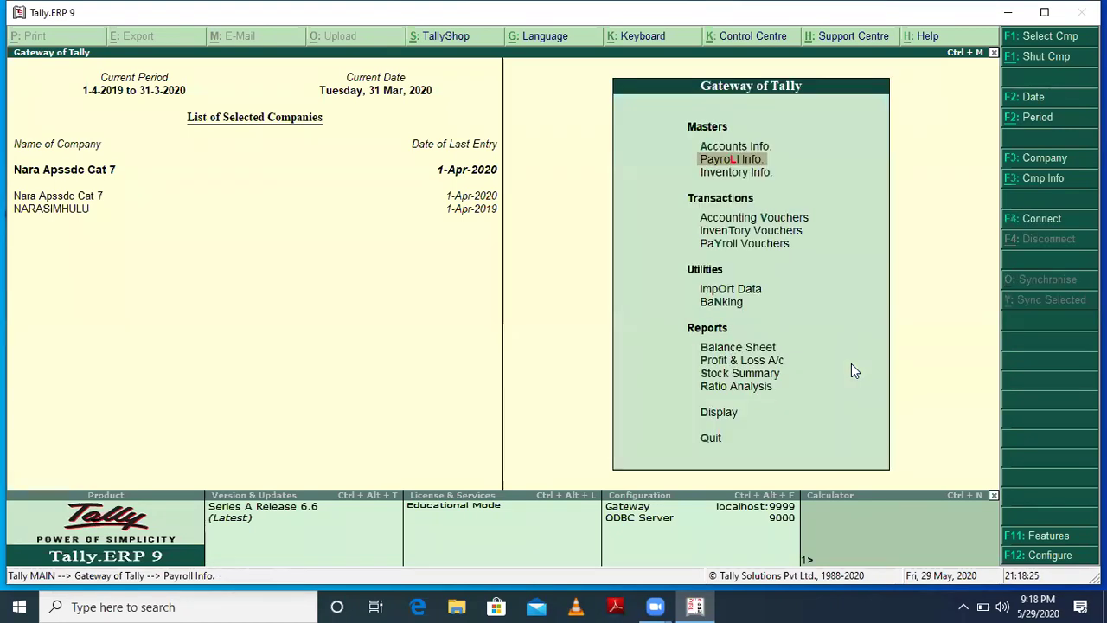
key(Down)
key(Down)
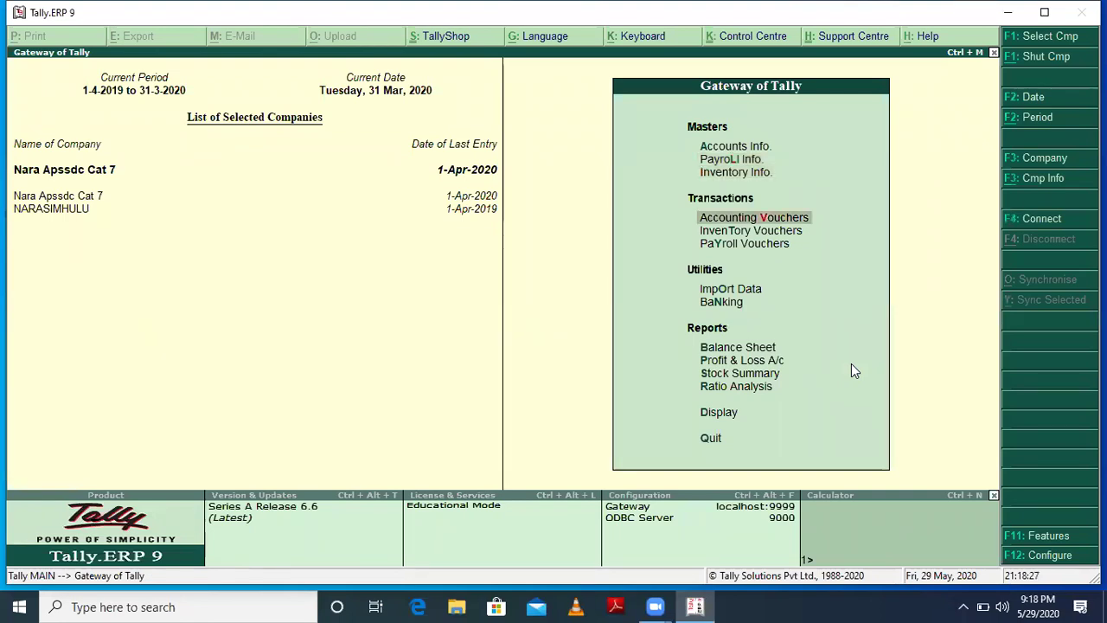
key(Escape)
key(Escape)
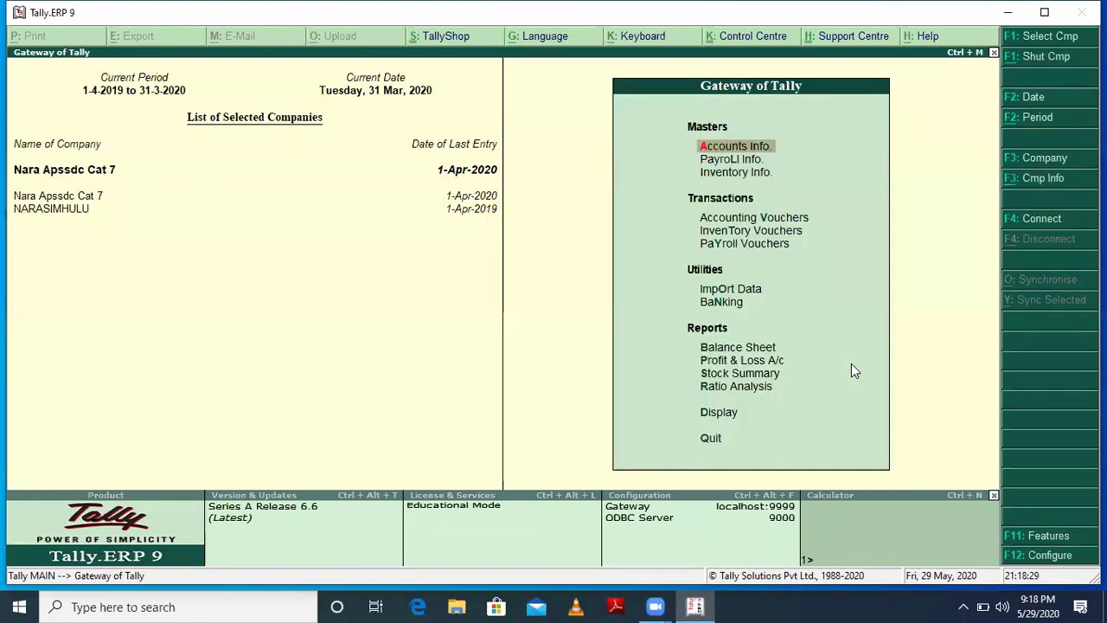
Step: Open the Accounting Features of the company Nara Apssdc Cat 7 and review the Cost/Profit Centres Management settings
click(1043, 538)
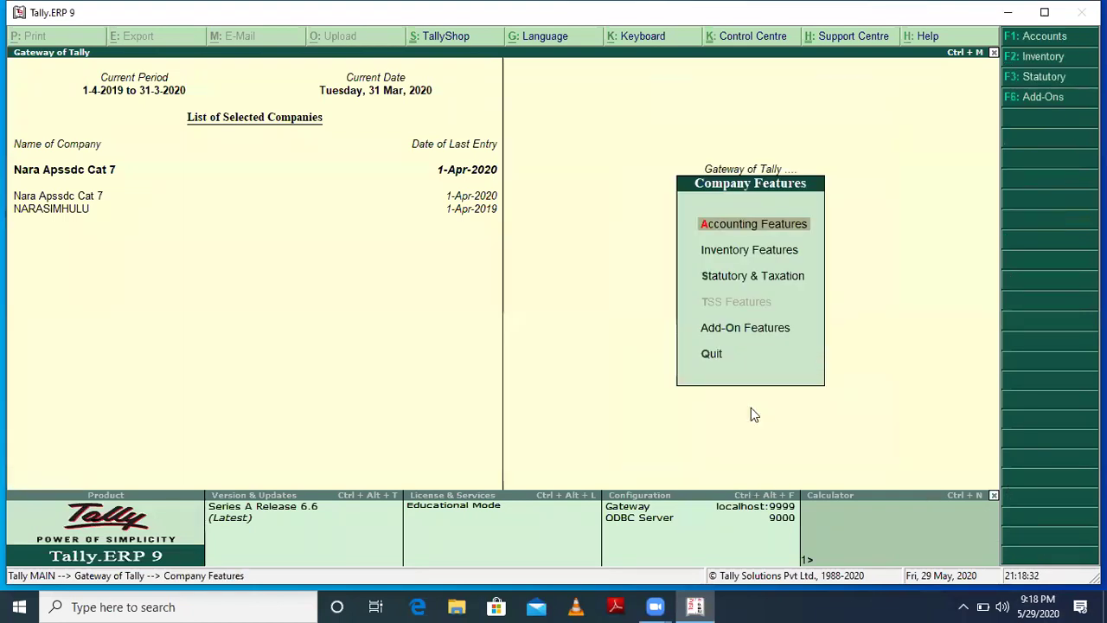
key(Return)
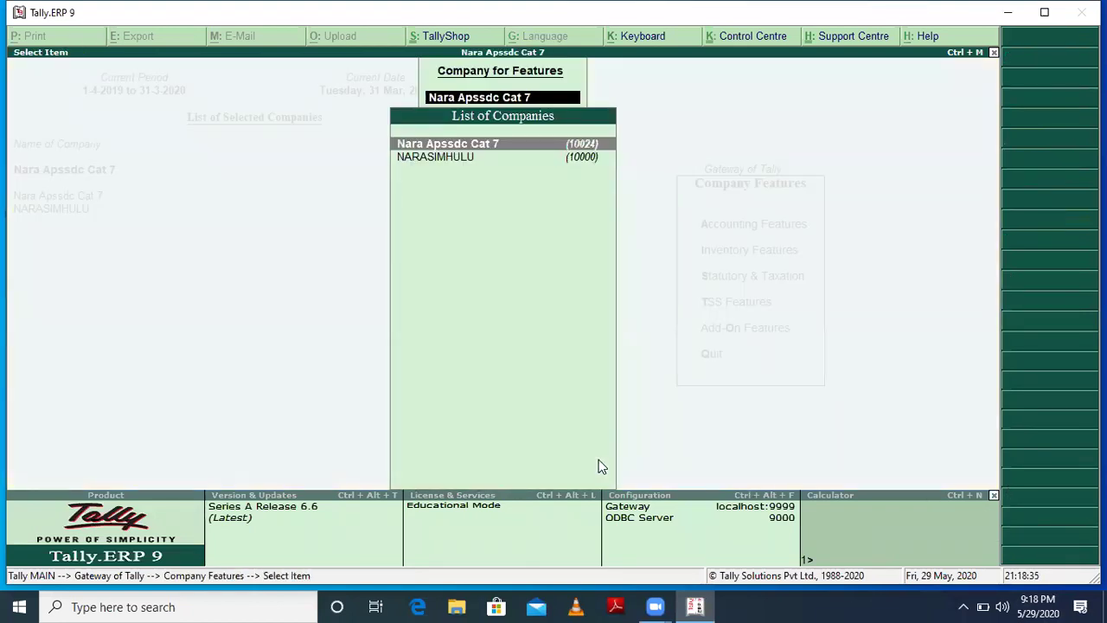
key(Return)
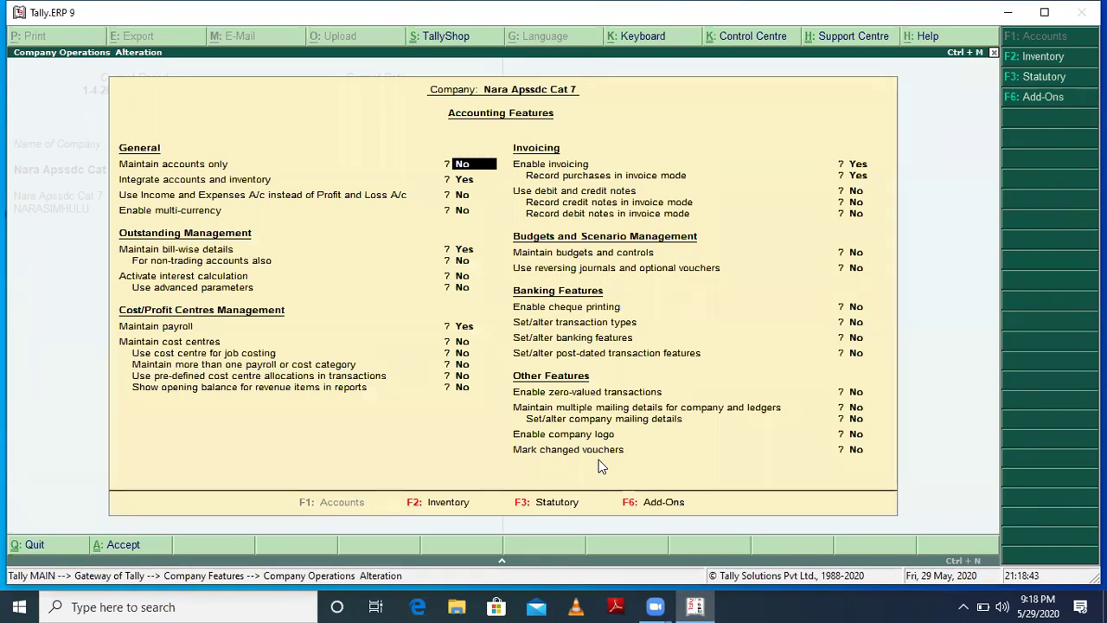
key(Down)
key(Down)
key(Down)
key(Down)
key(Down)
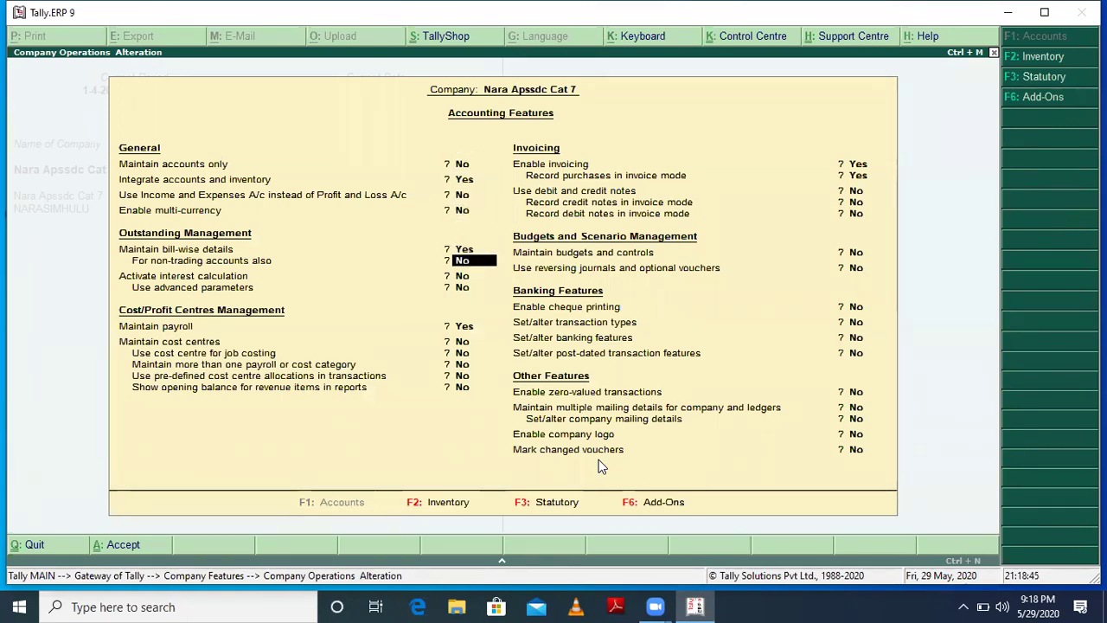
key(Down)
key(Down)
key(Down)
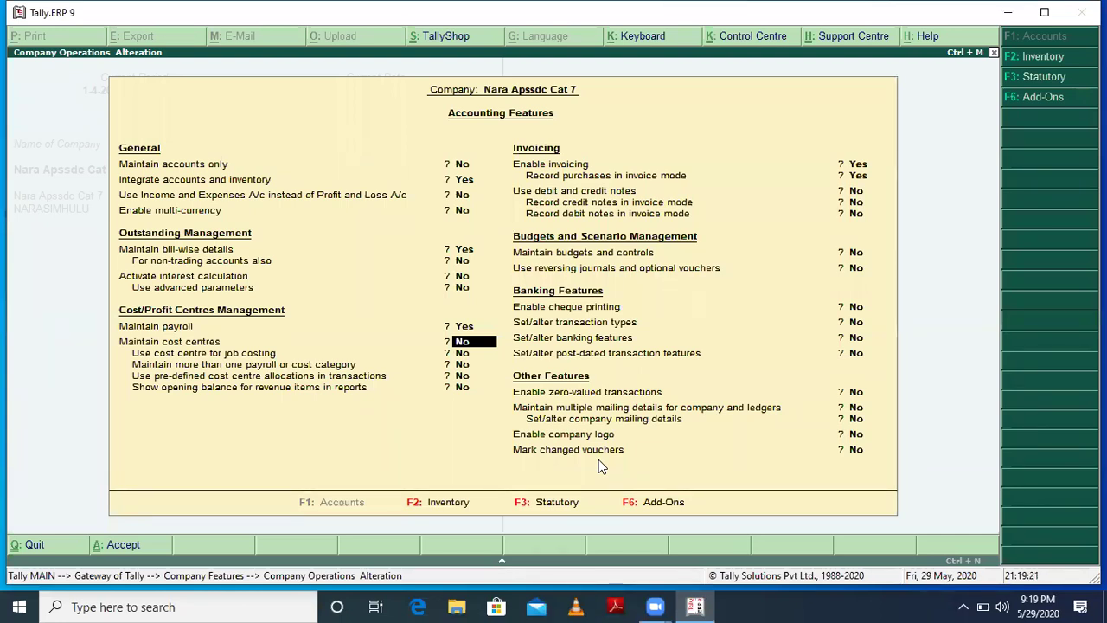
key(Return)
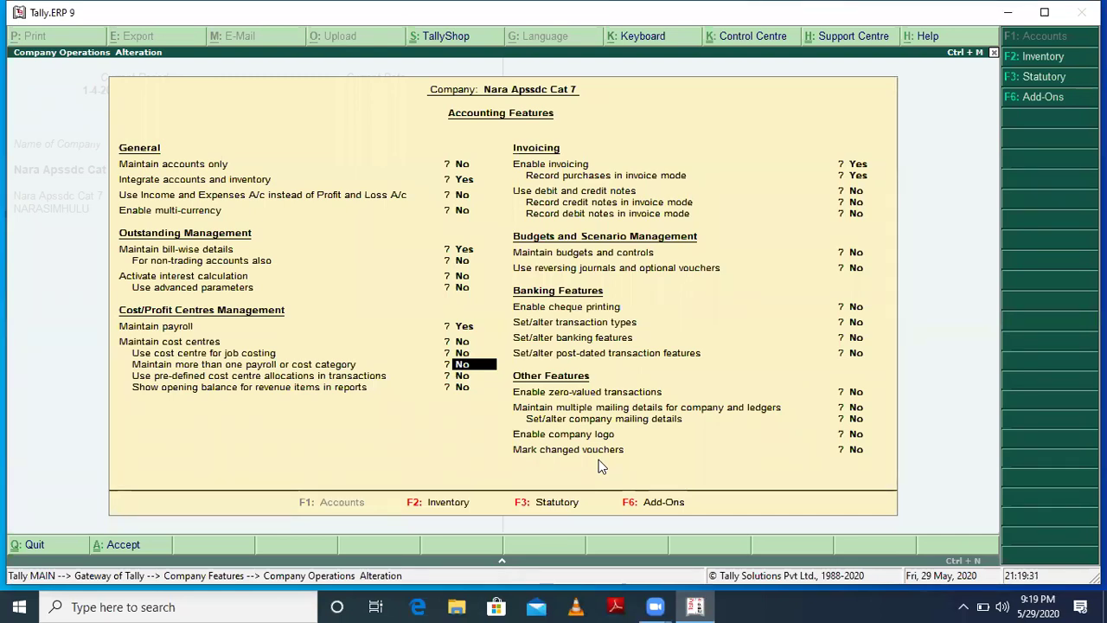
Step: Review the Invoicing settings and the budgets and controls option in the Accounting Features
click(856, 165)
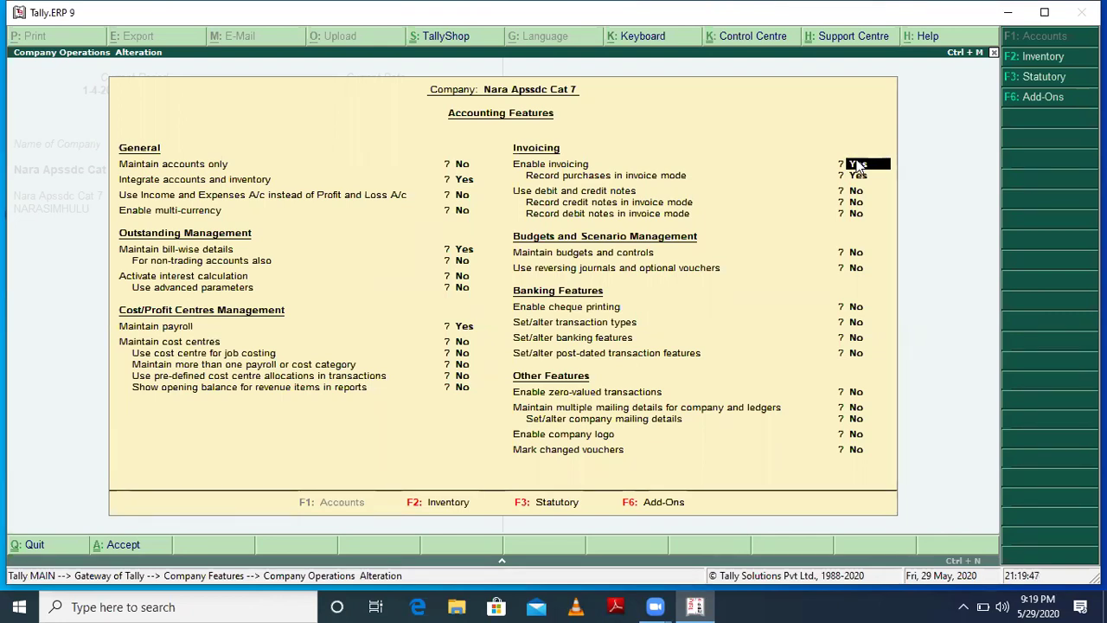
key(Return)
key(Return)
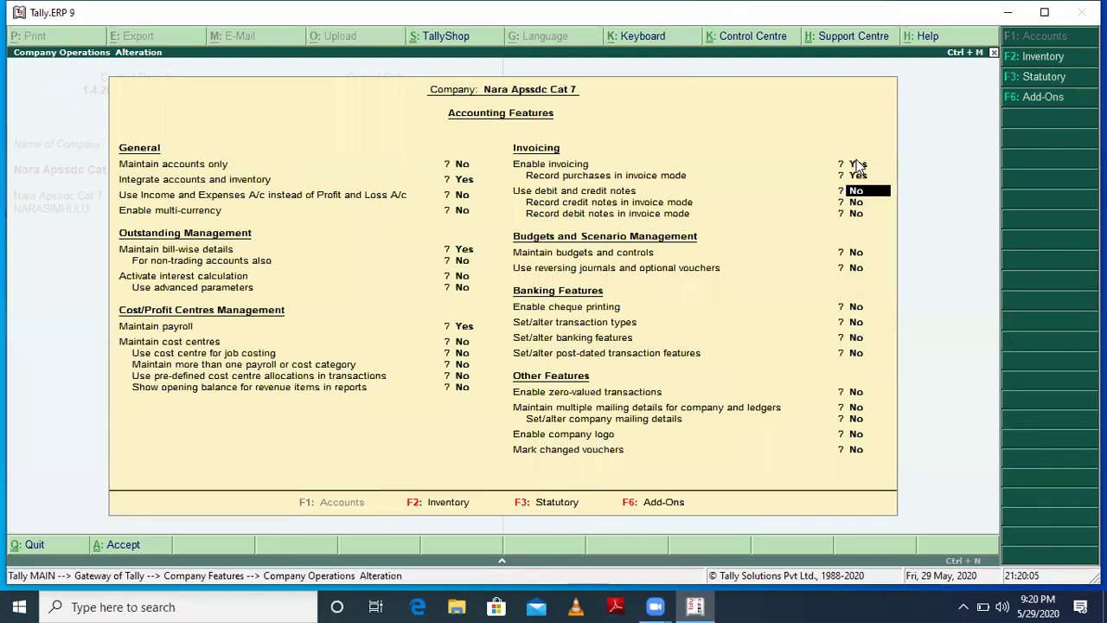
key(Return)
key(Return)
key(Up)
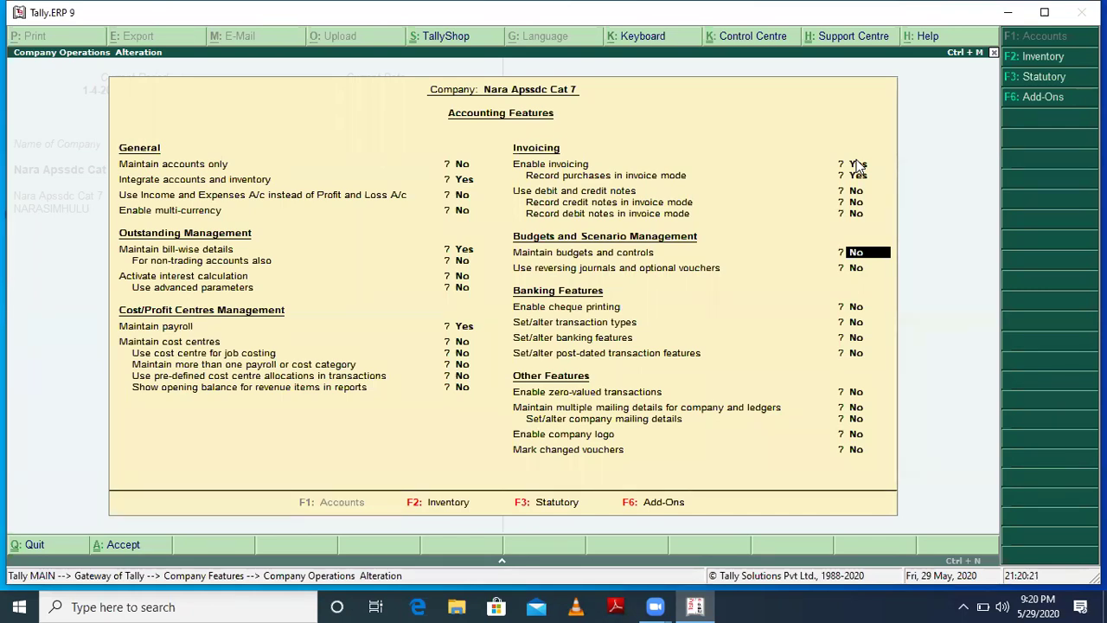
Step: Set Enable cheque printing to Yes in the Banking Features and switch to the company's Inventory Features
key(Return)
key(Return)
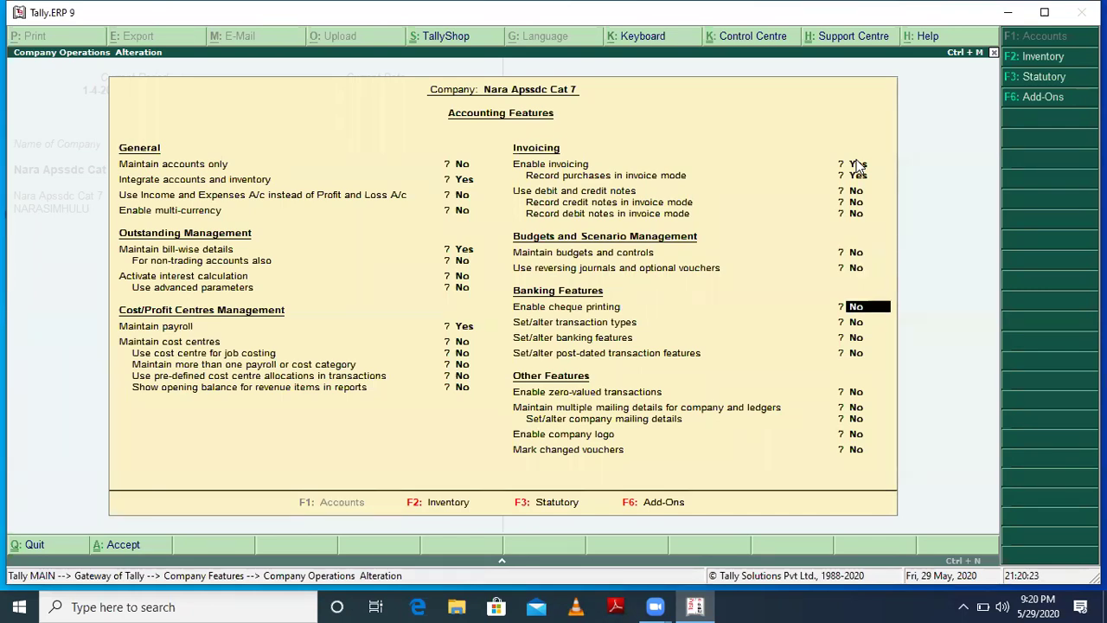
text(y)
key(Return)
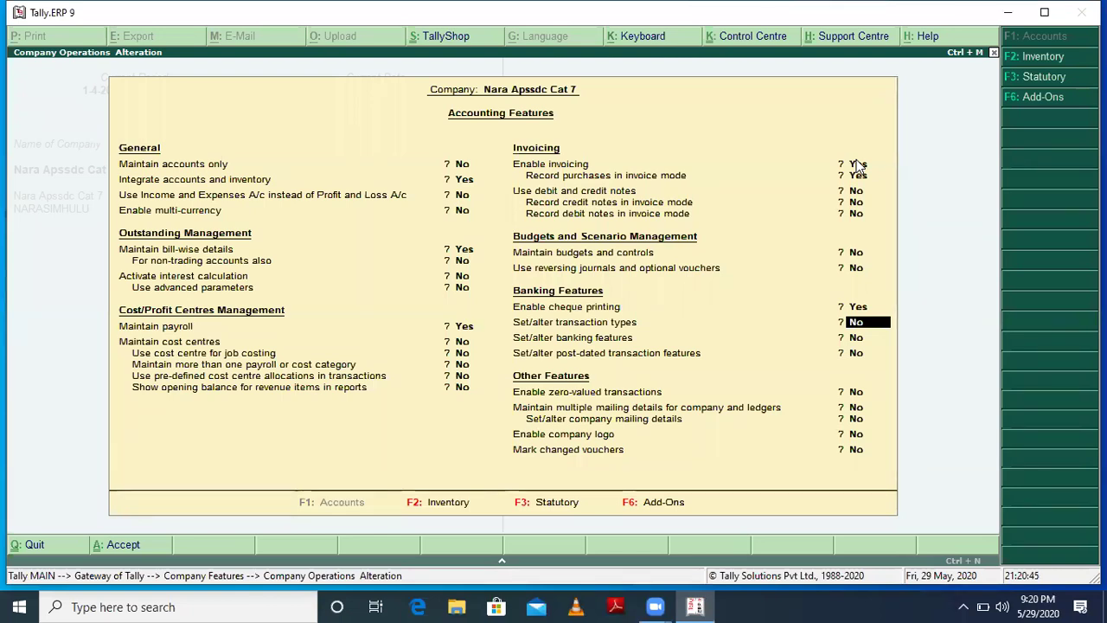
key(BackSpace)
key(Escape)
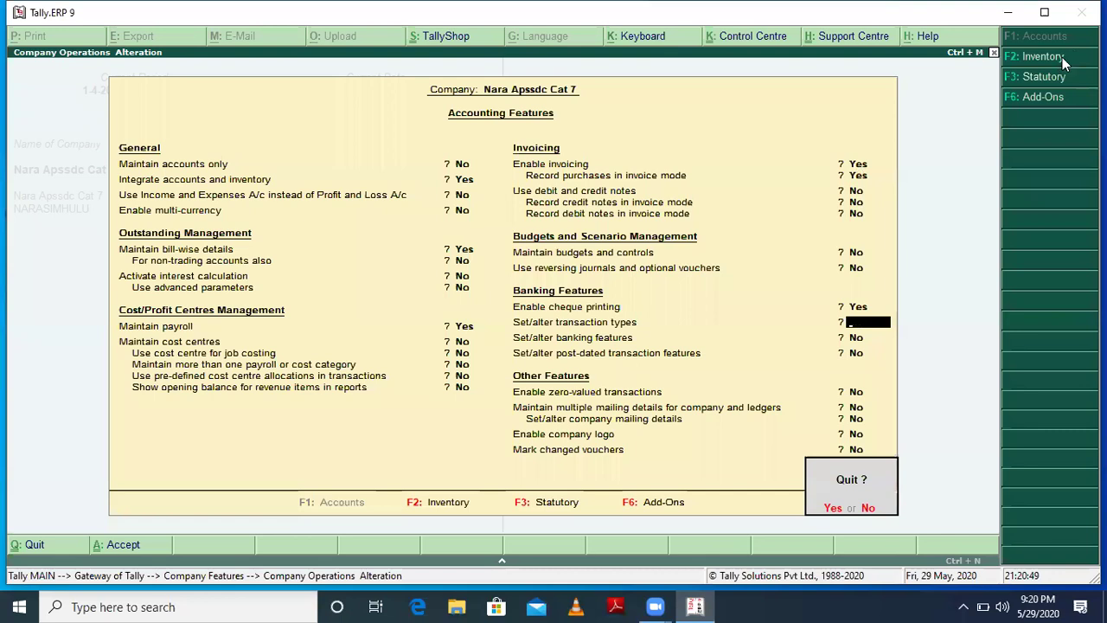
key(n)
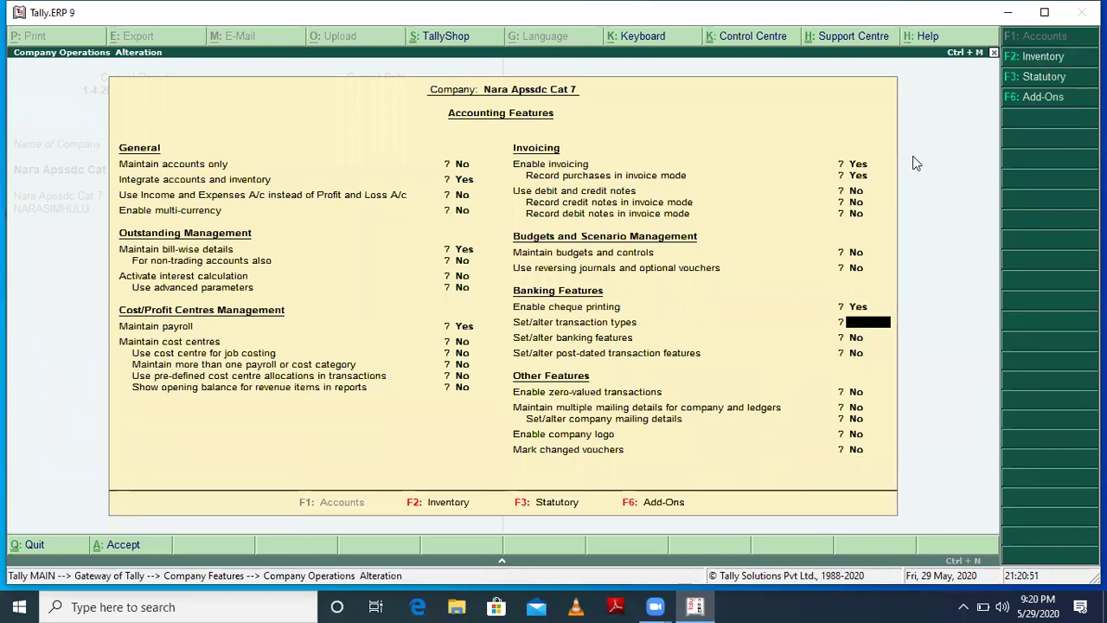
click(1040, 56)
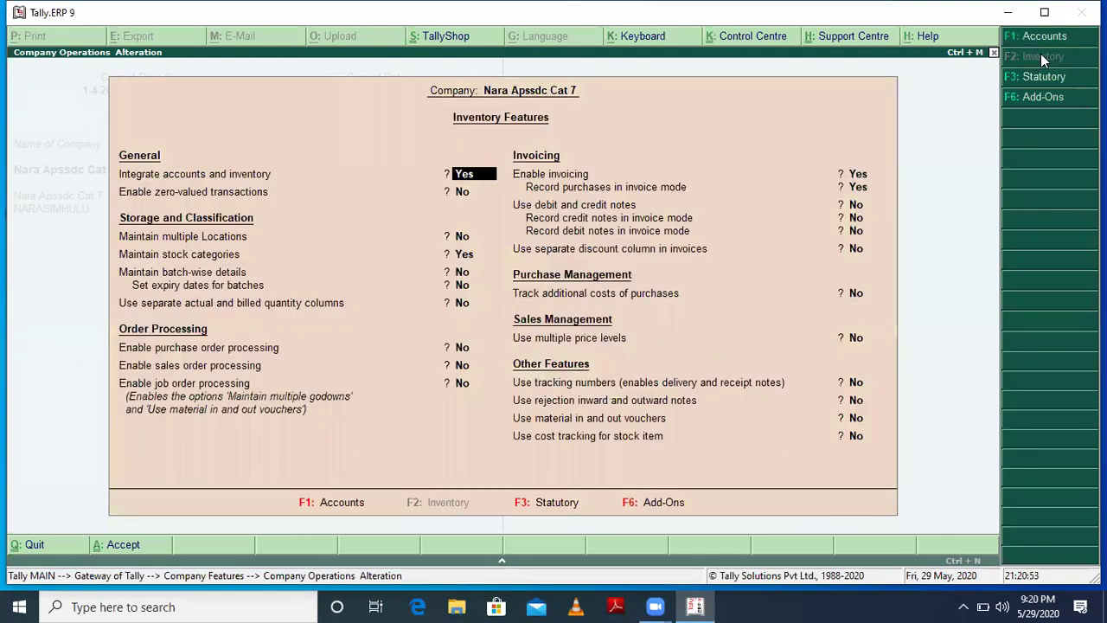
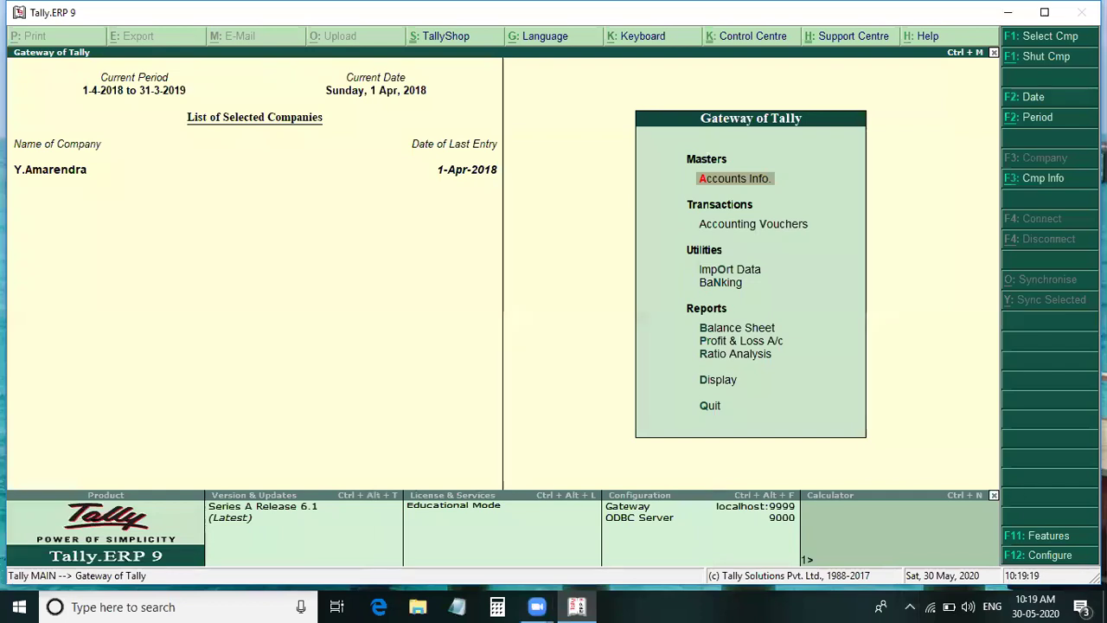
Step: Maximize the Tally window and start creating a new company from Company Info
click(1047, 13)
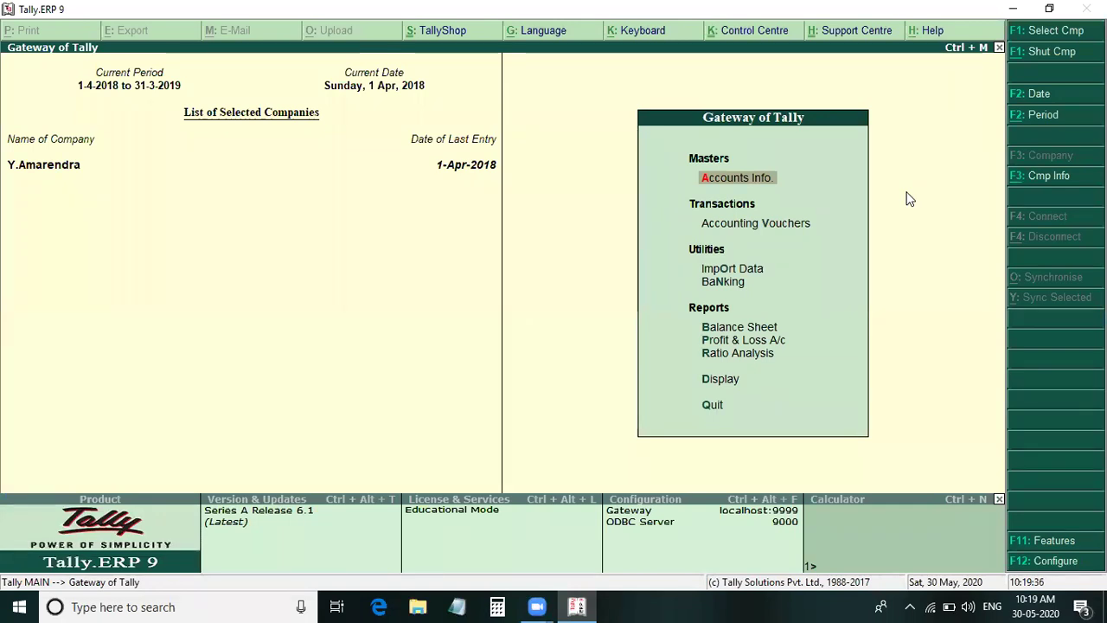
key(Return)
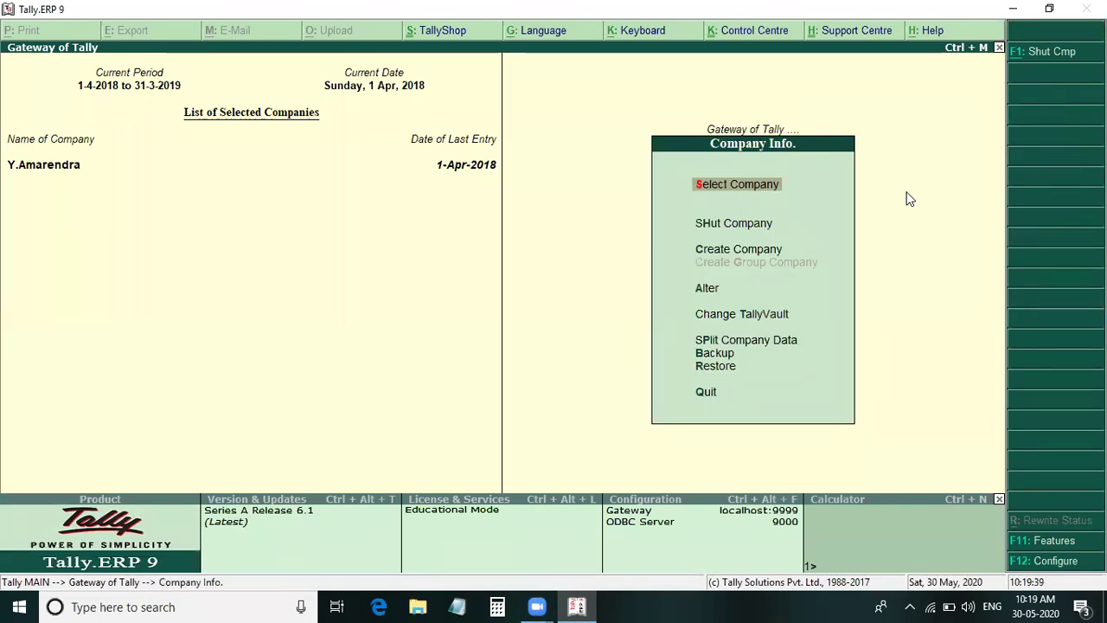
key(c)
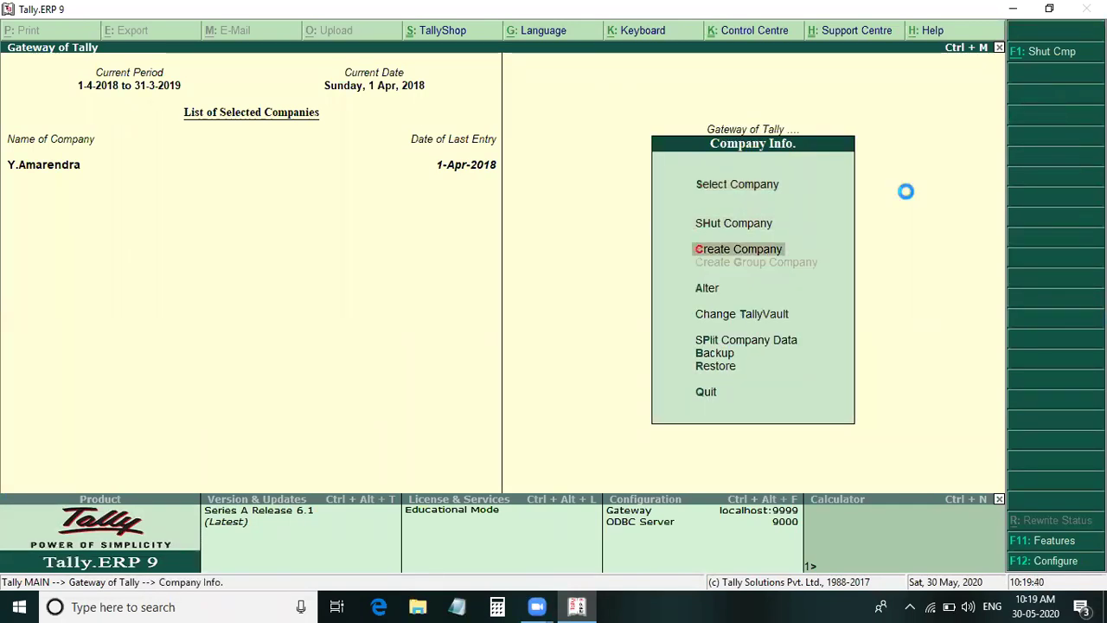
text(Or)
key(BackSpace)
key(BackSpace)
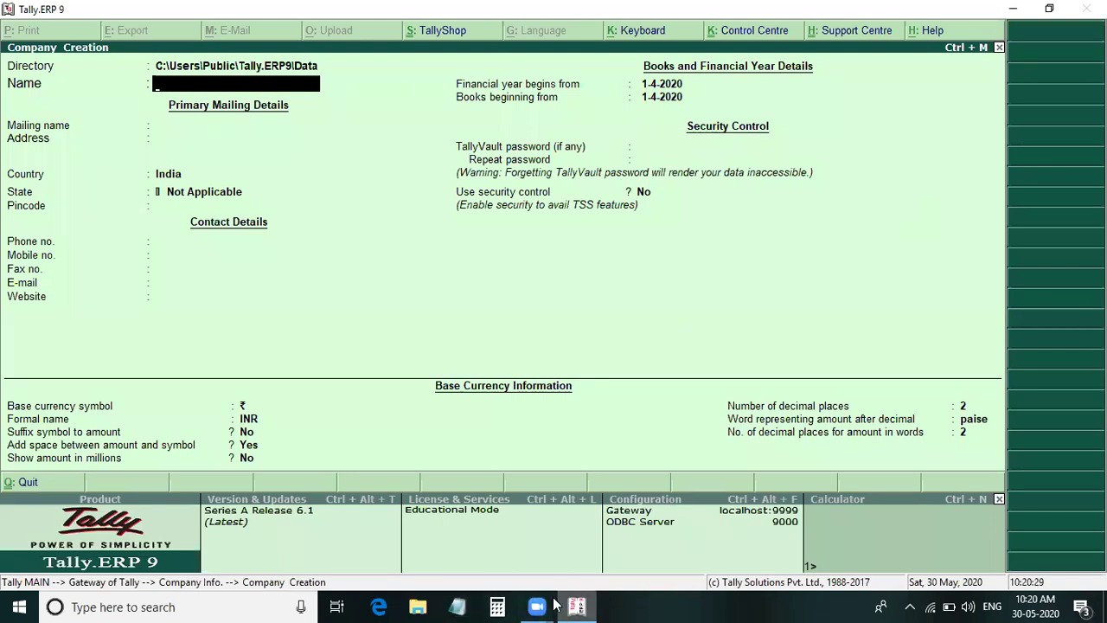
mouse_move(538, 604)
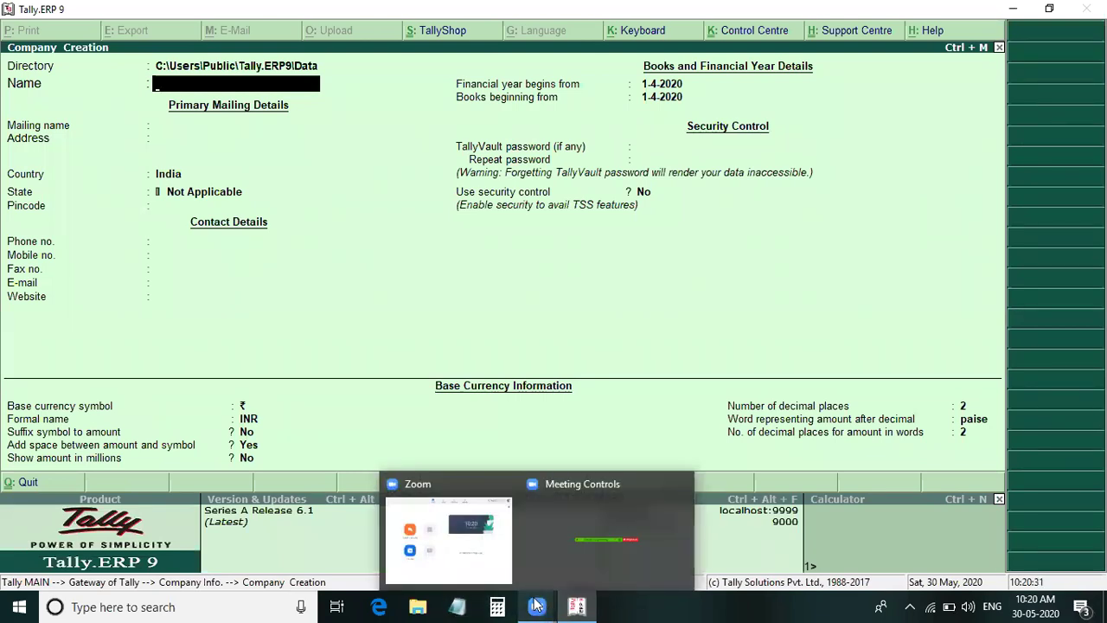
text(Or)
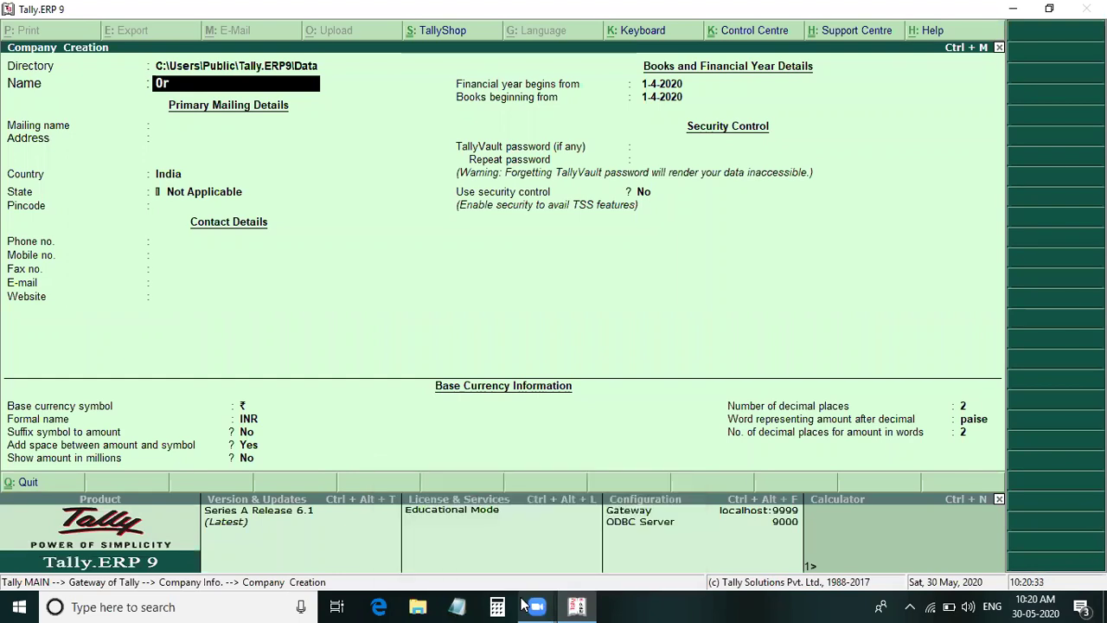
key(BackSpace)
key(BackSpace)
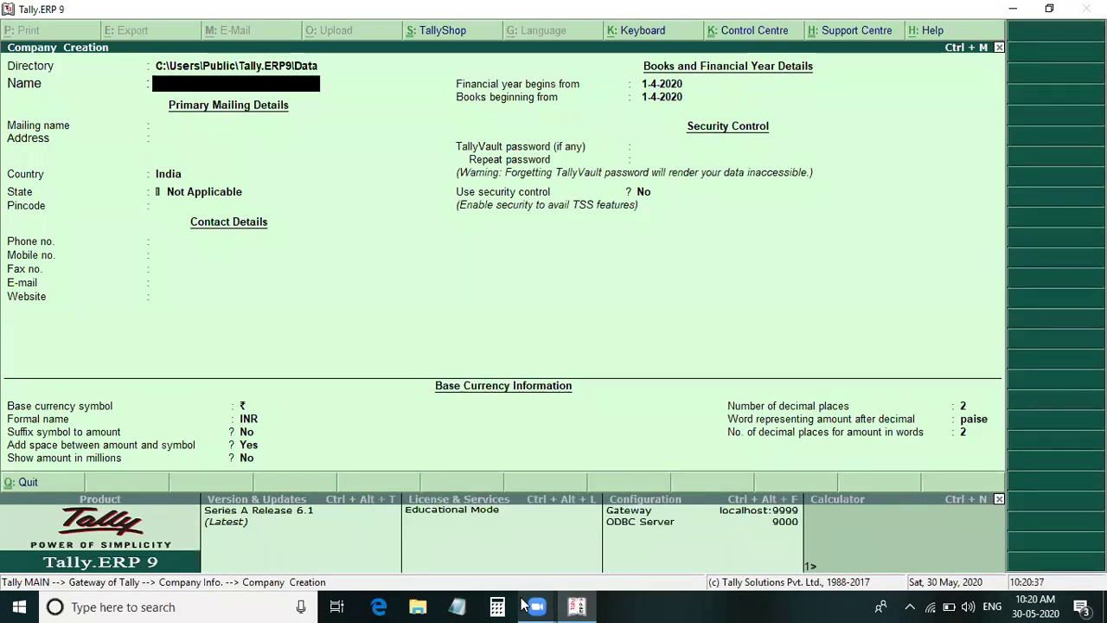
Step: Enter the owner's name as the new company's name and accept it as the mailing name
text(Mr.Praveen)
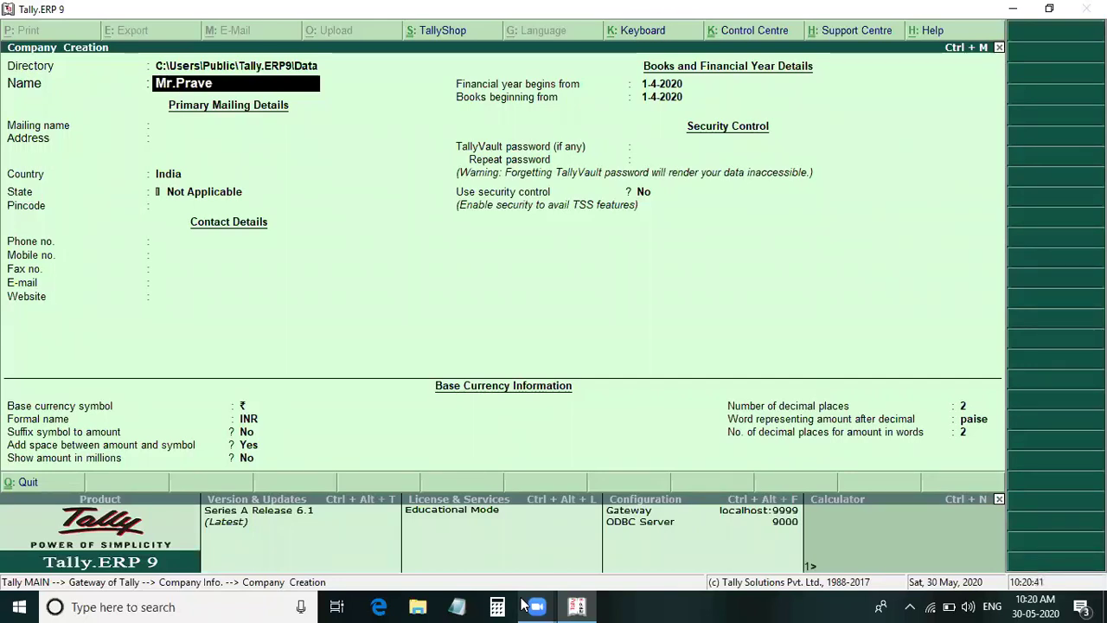
key(Return)
key(Return)
key(Return)
key(Return)
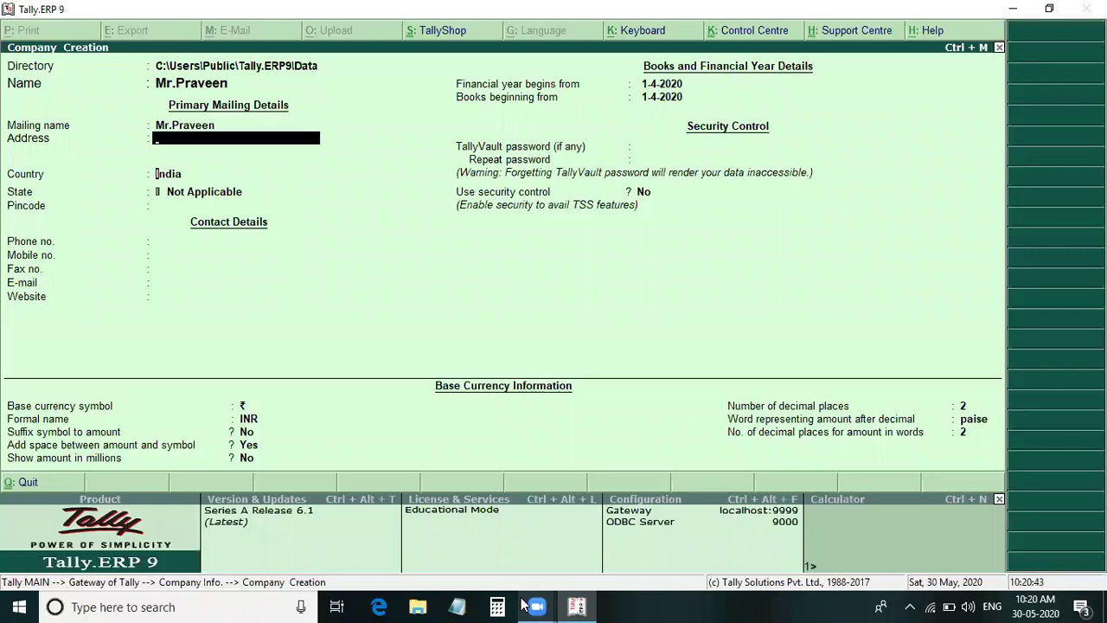
Step: Set the new company's state to Andhra Pradesh, save the company and return to the Gateway of Tally
key(Down)
key(Down)
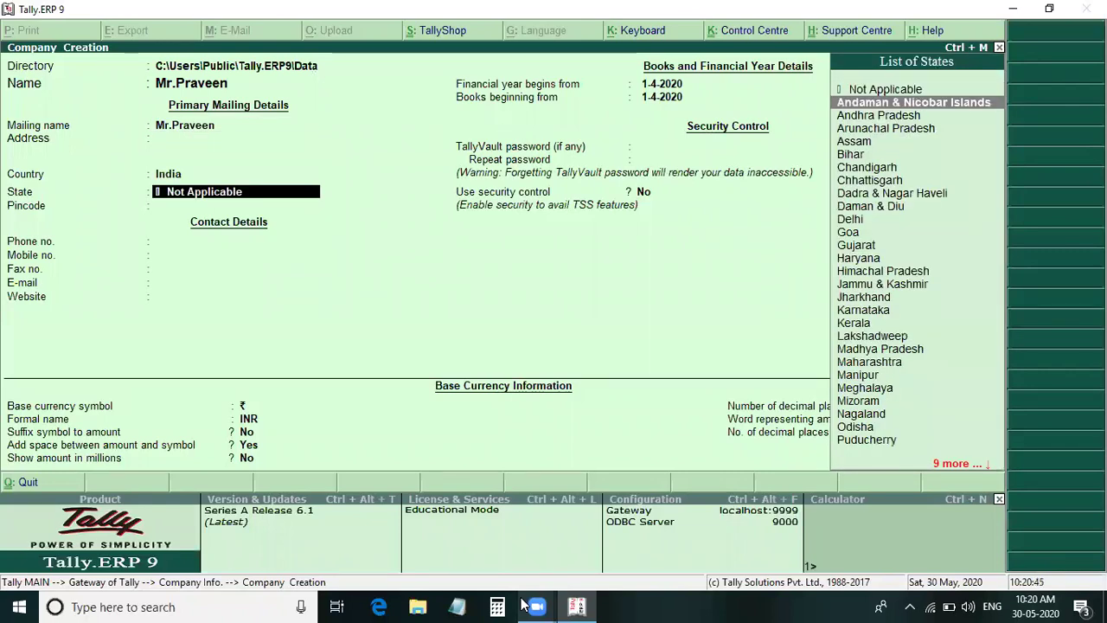
key(Return)
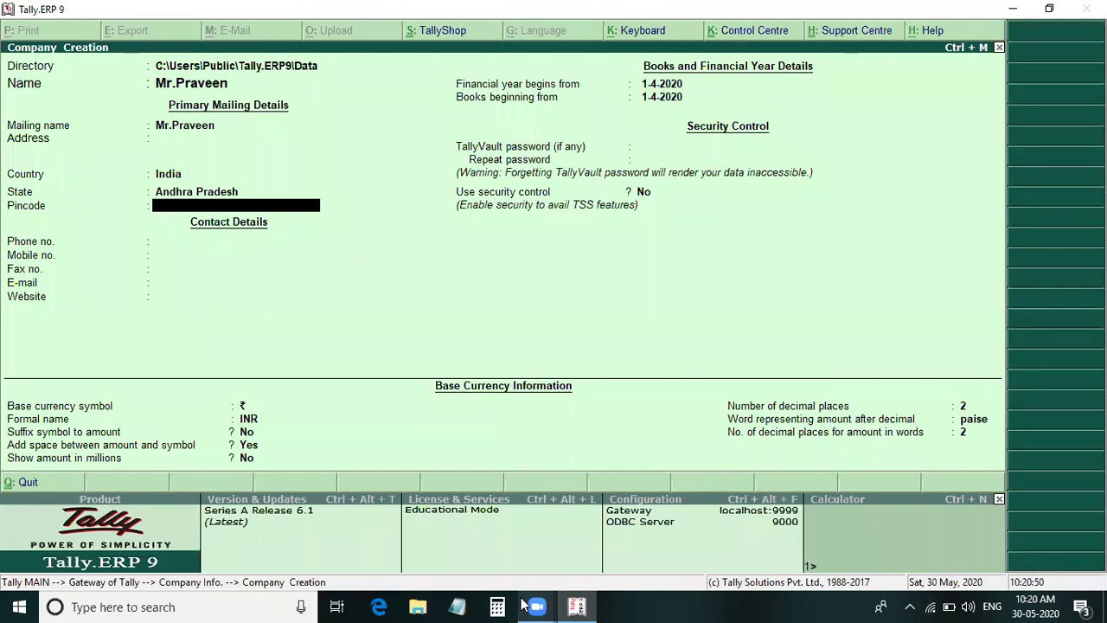
key(Escape)
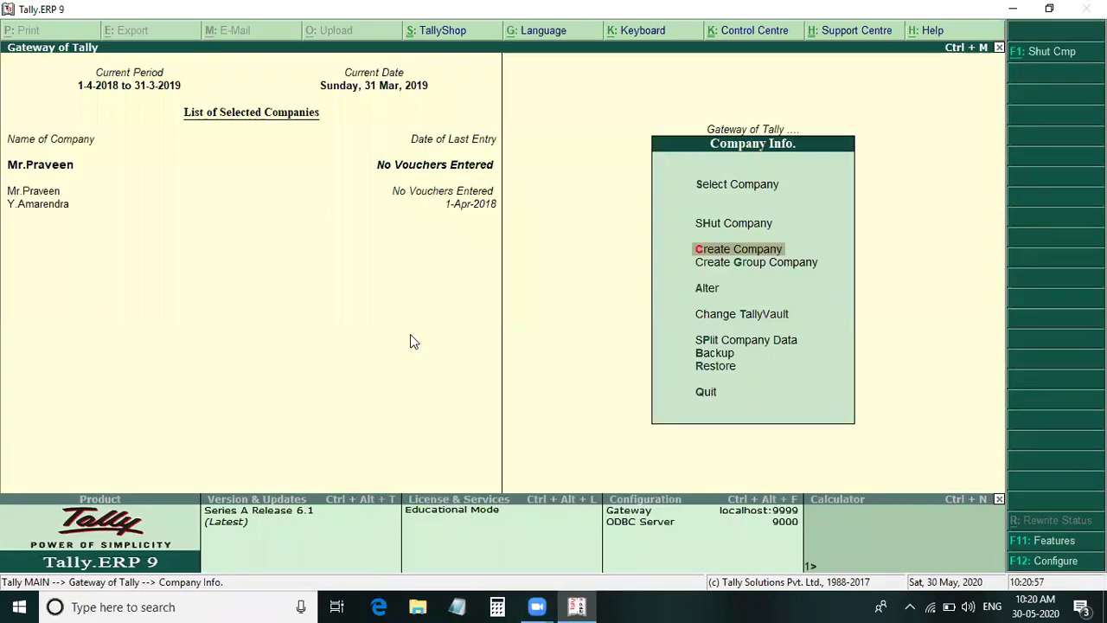
key(Escape)
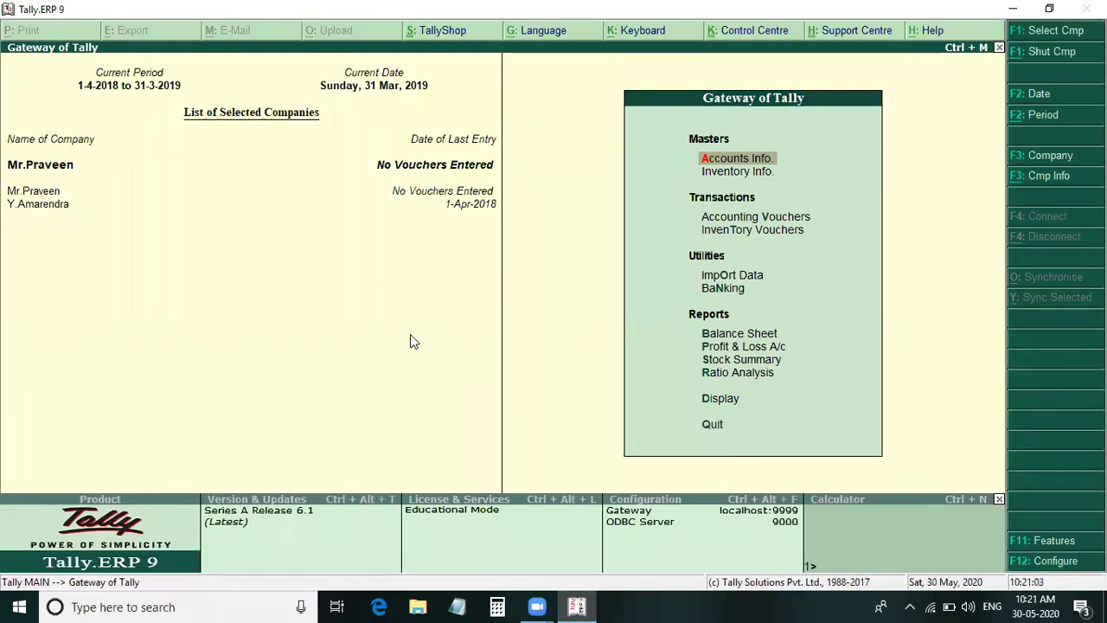
Step: Create a simple unit of measure with the symbol set's and 0 decimal places, leaving the formal name blank
key(Down)
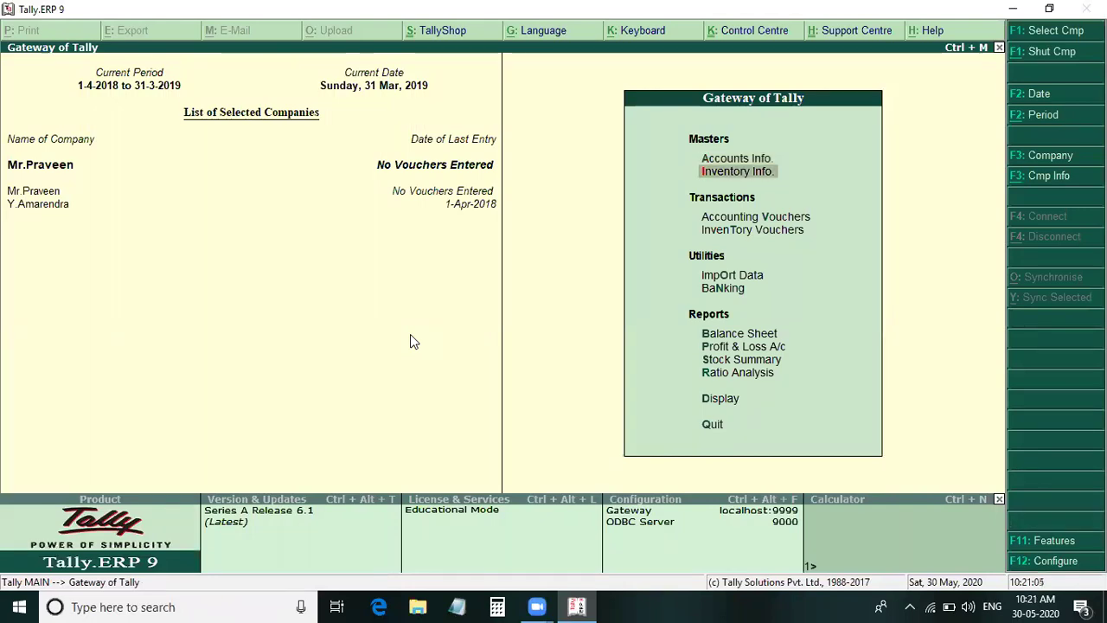
key(Return)
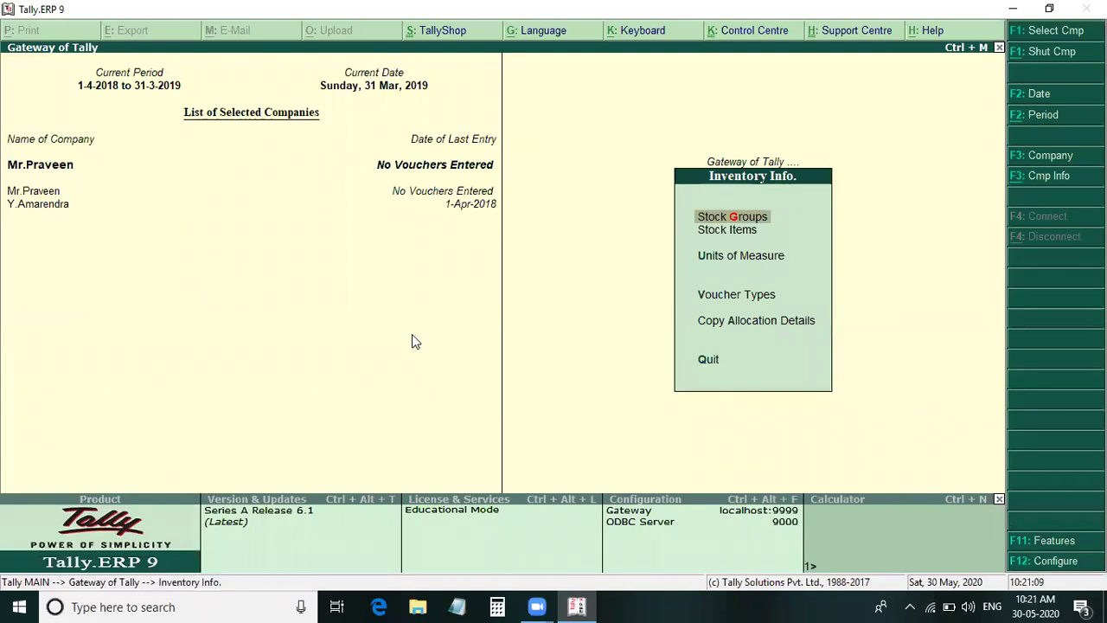
key(Down)
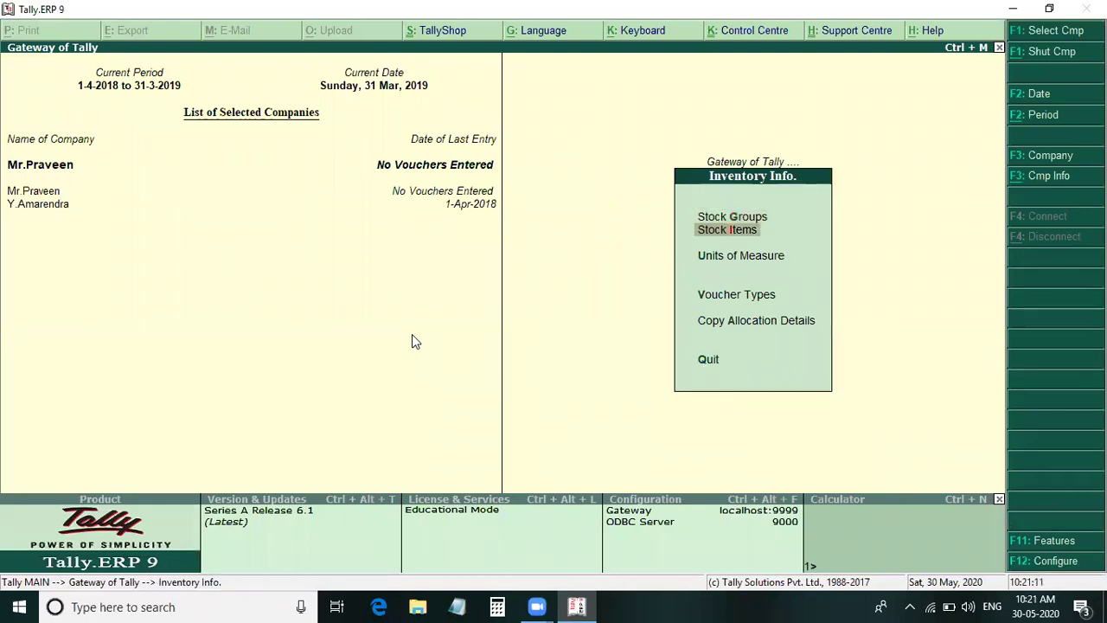
key(Down)
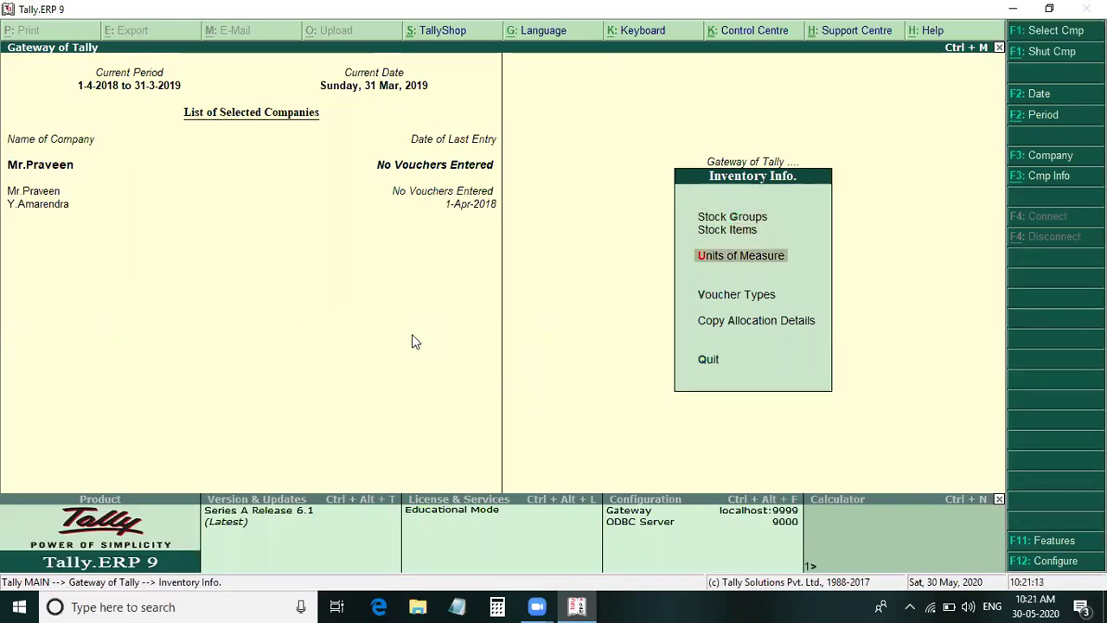
key(Return)
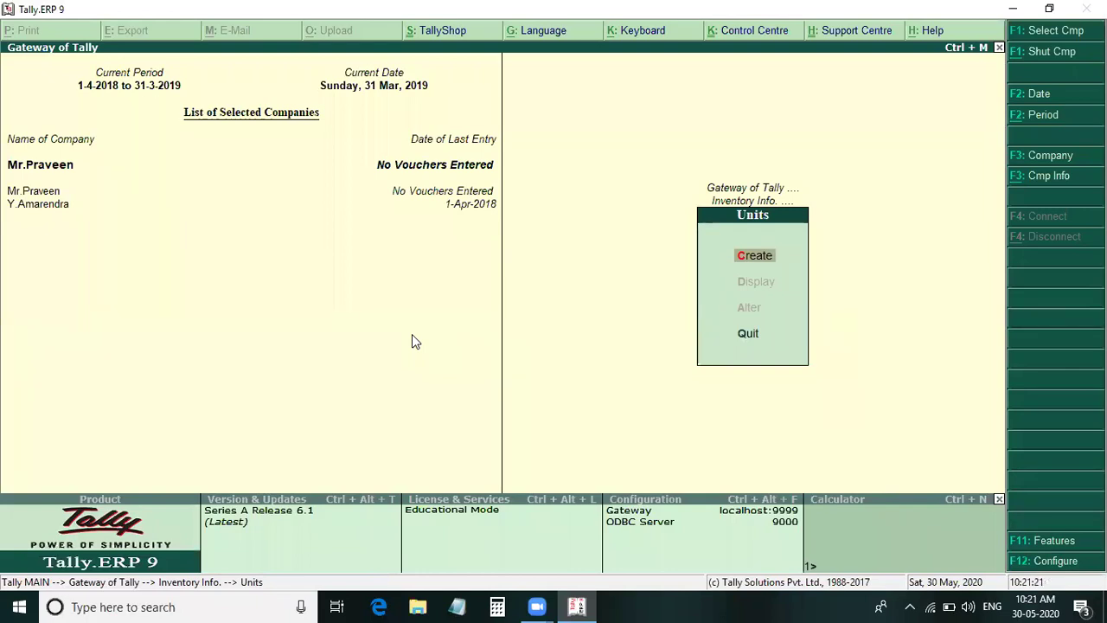
key(Return)
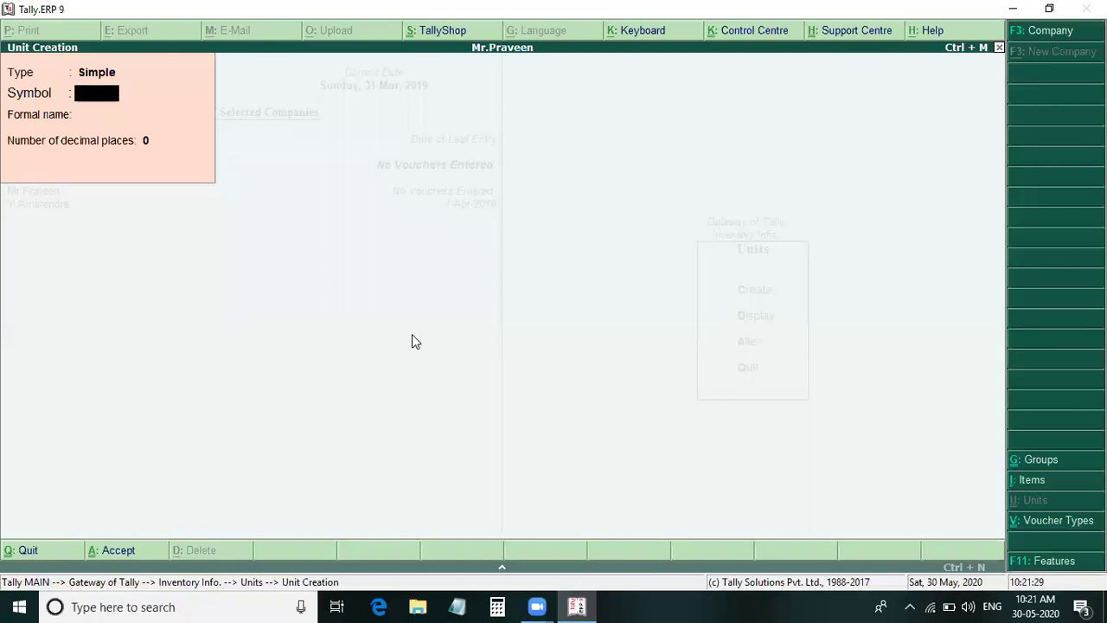
text(set's)
key(Return)
key(Return)
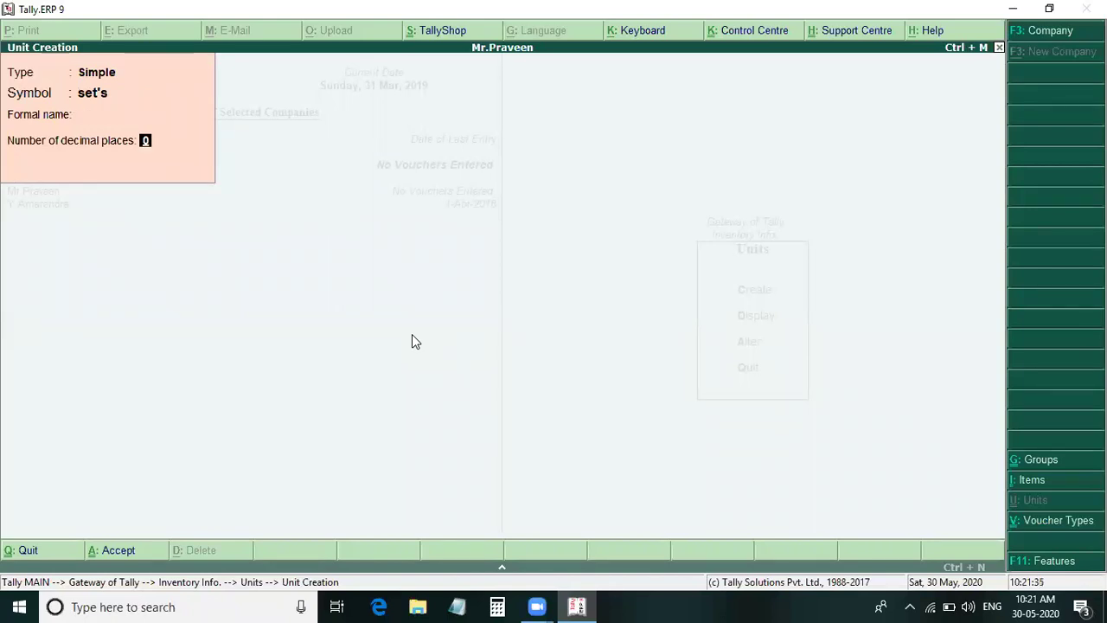
key(Return)
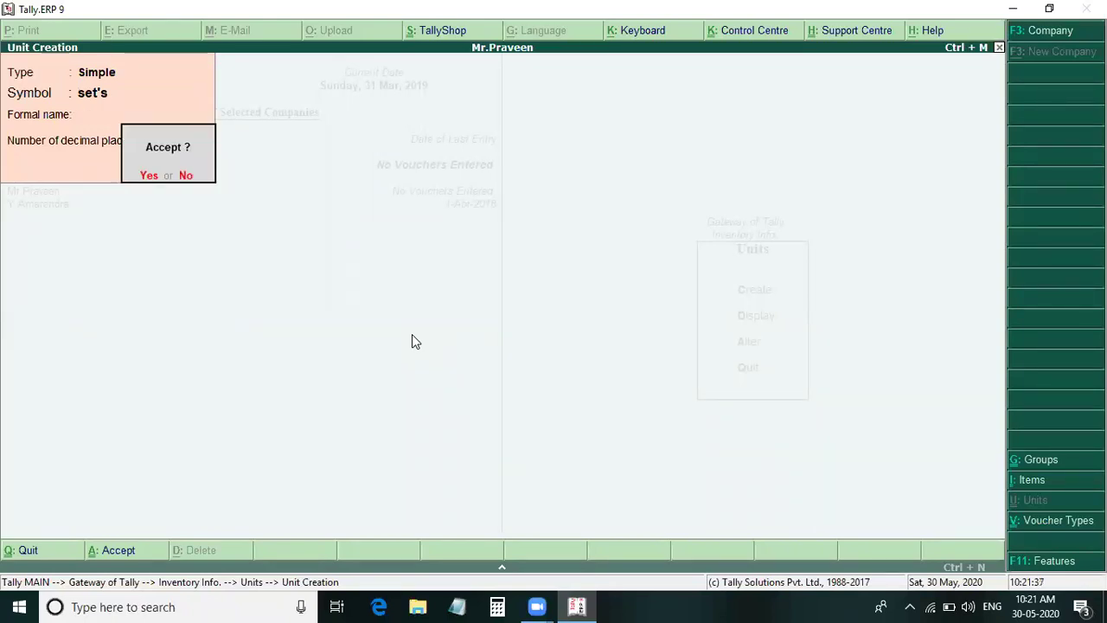
key(Return)
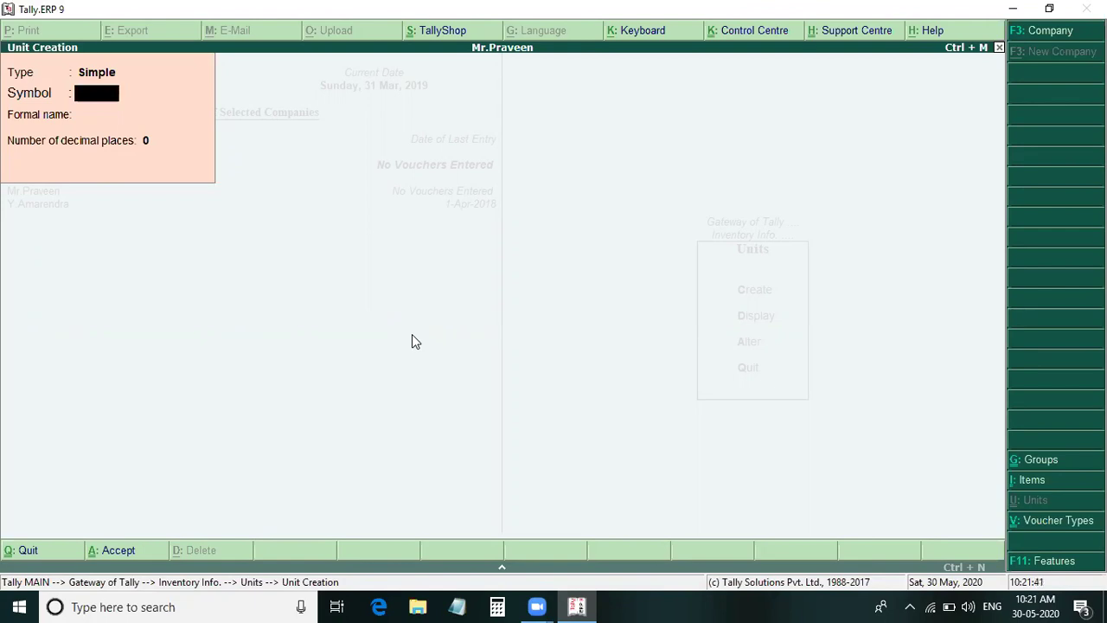
key(Escape)
key(Return)
key(Escape)
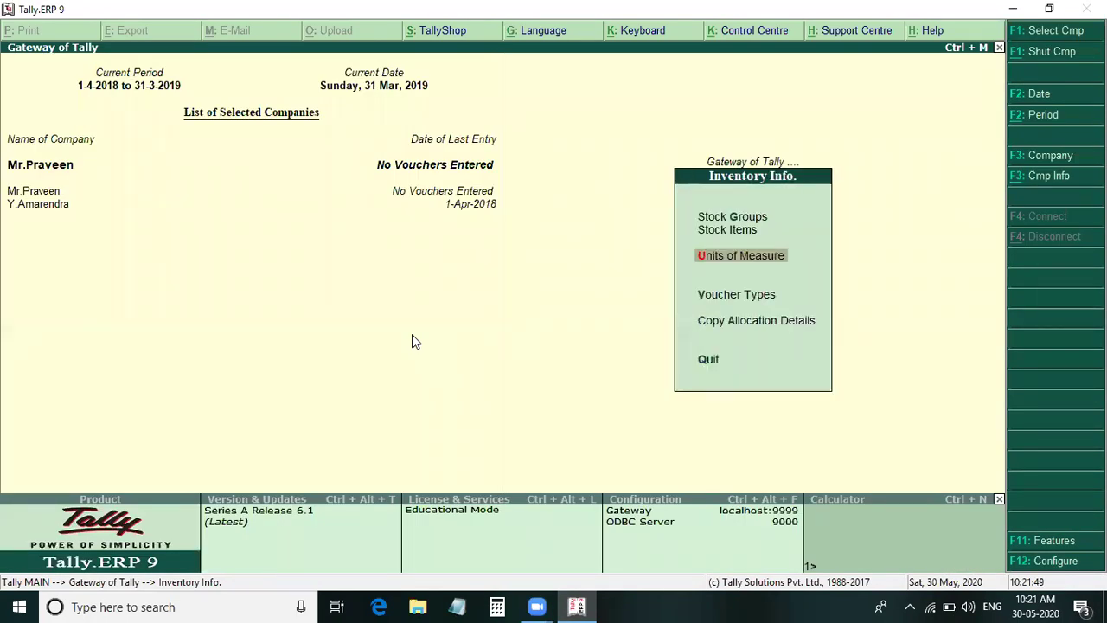
Step: Begin creating multiple stock items with All Items as the group
key(Up)
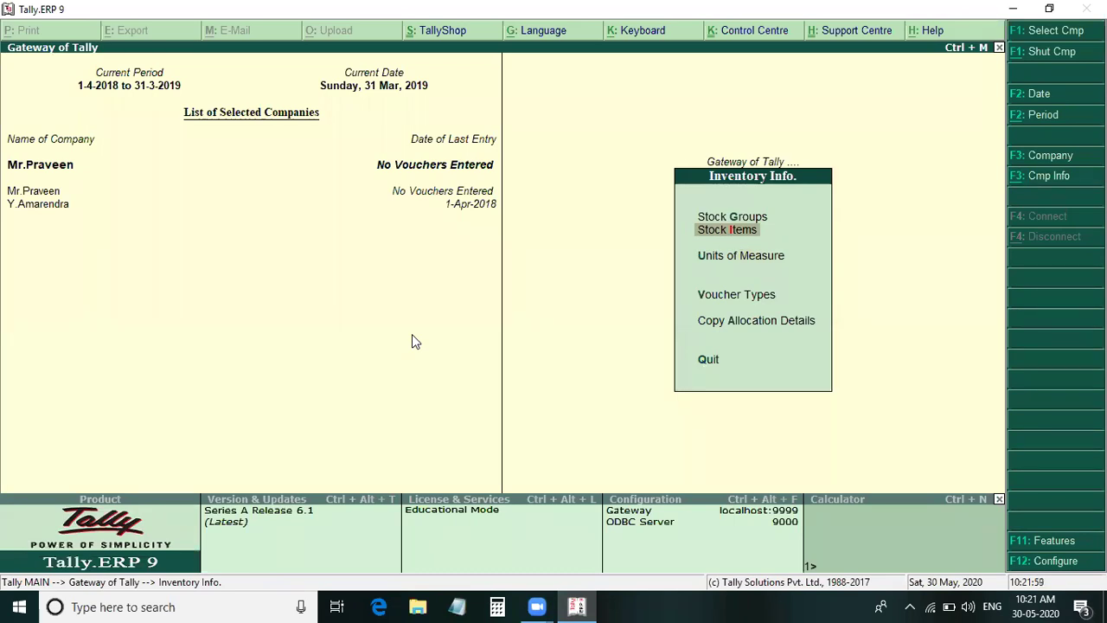
key(Return)
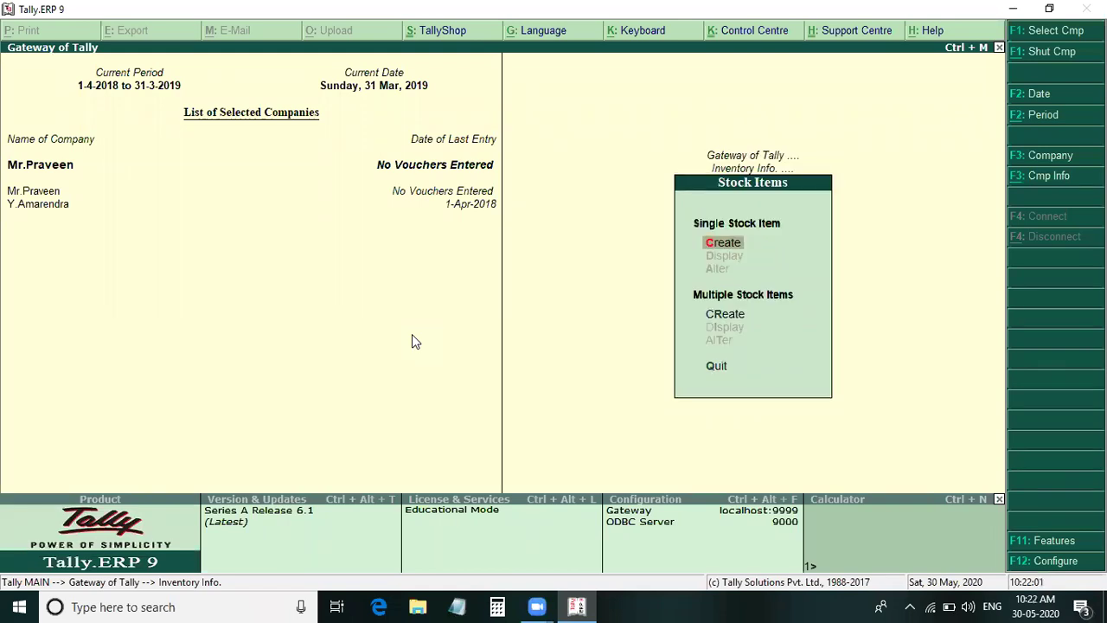
key(Down)
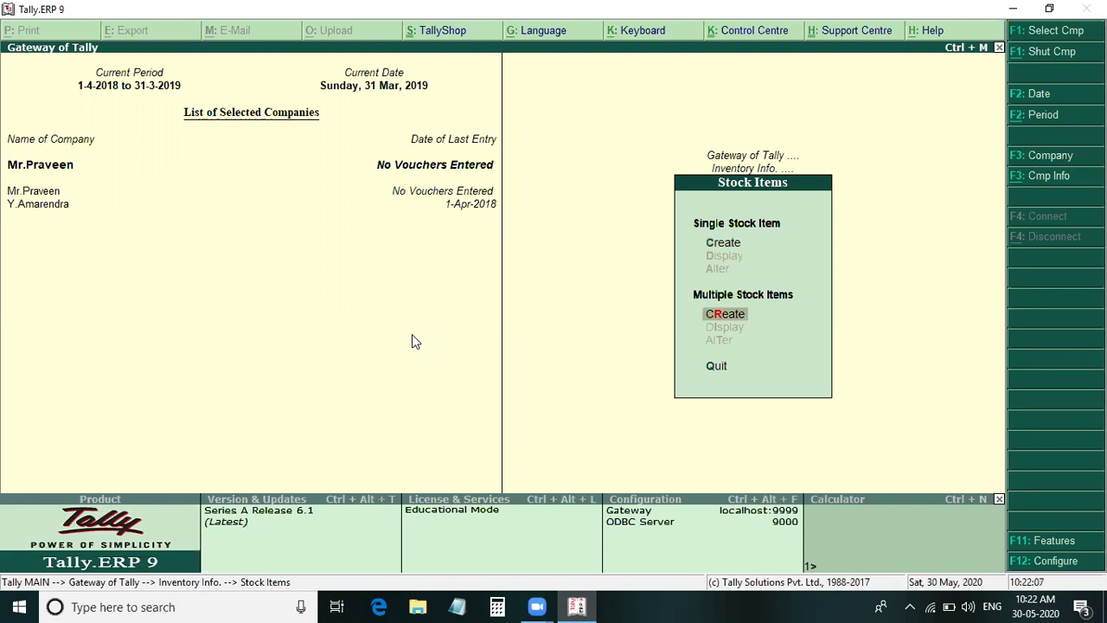
key(Return)
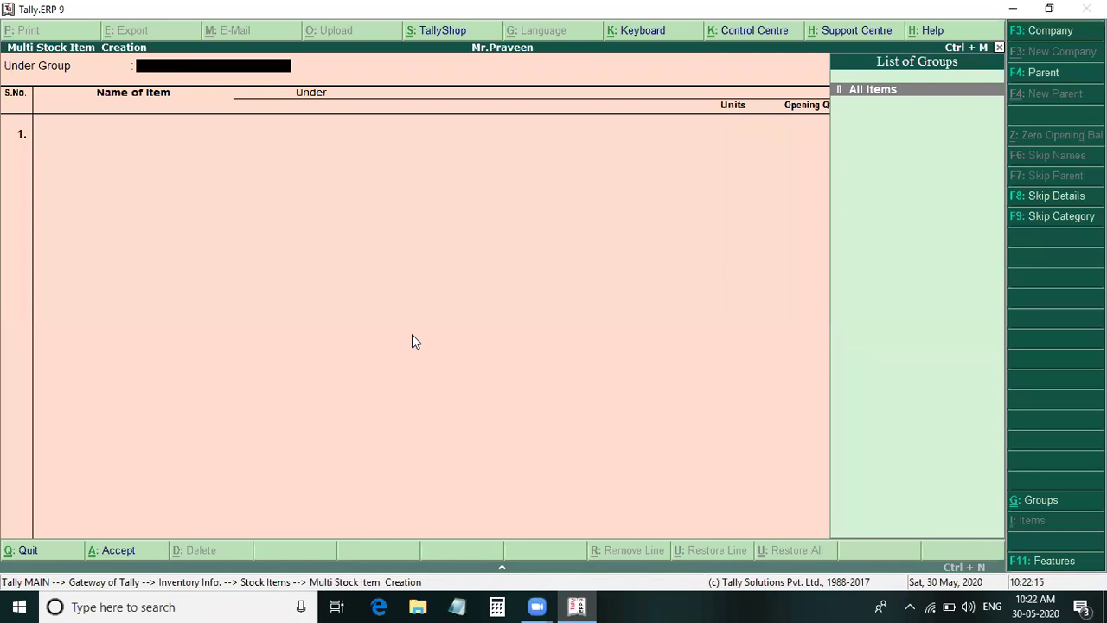
key(Return)
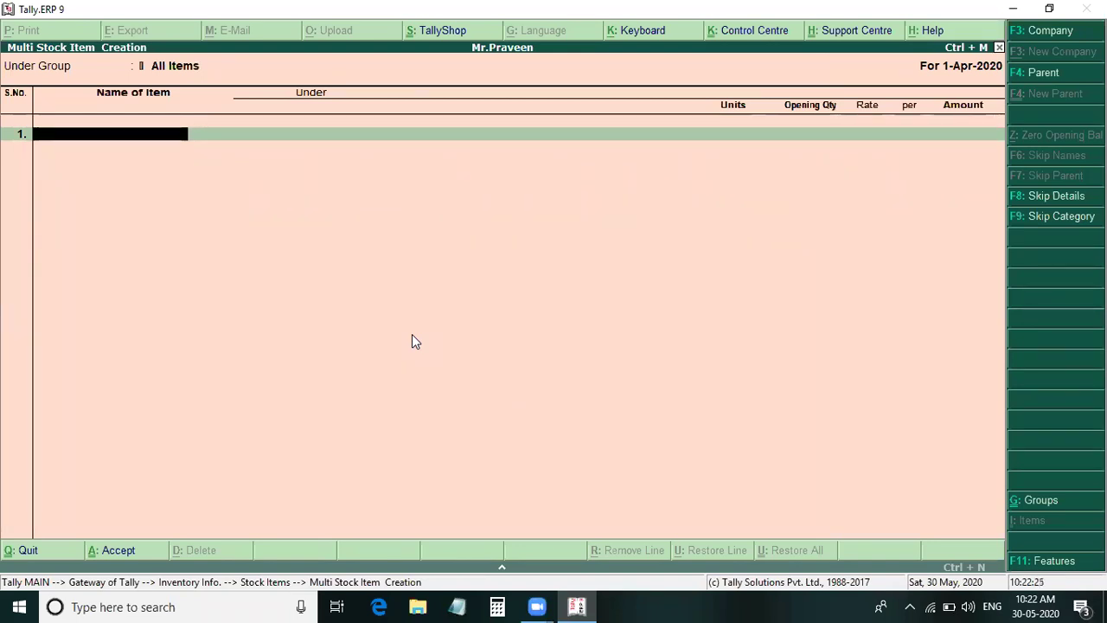
Step: Create the stock item Colour Tv's under Primary with the unit set's and no opening quantity, then return to the Gateway of Tally
text(Col)
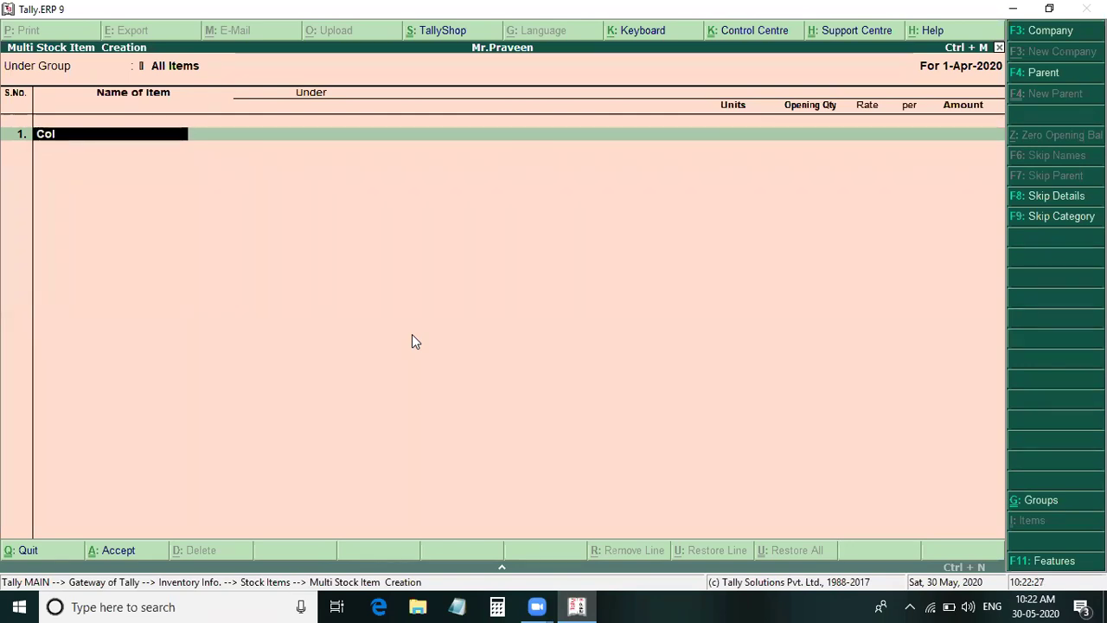
text(our t)
text('s)
key(Return)
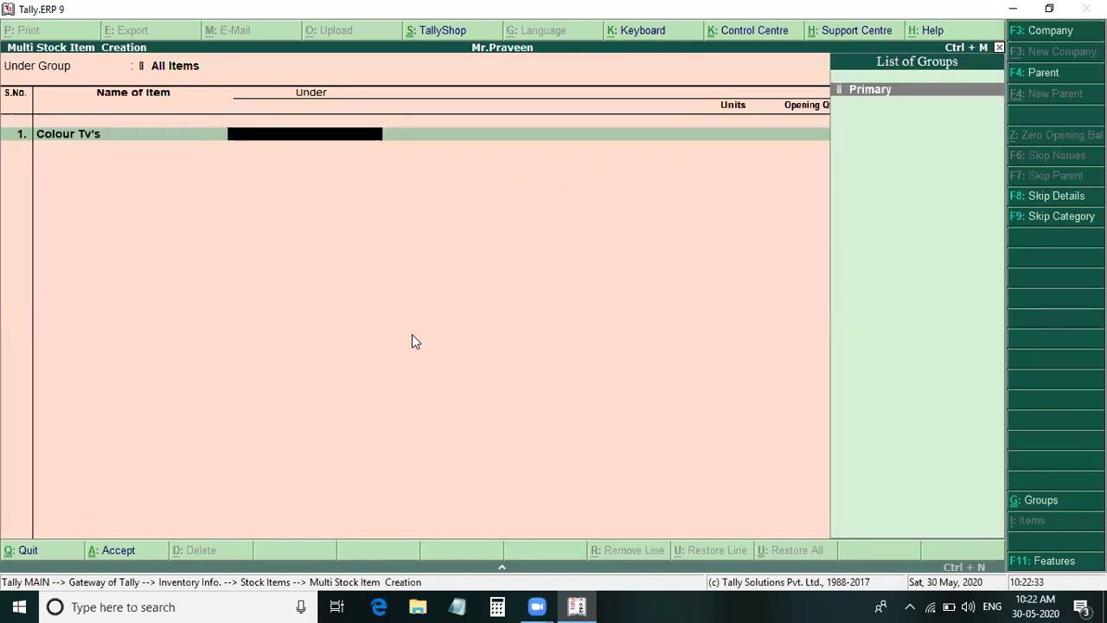
key(Return)
key(Down)
key(Return)
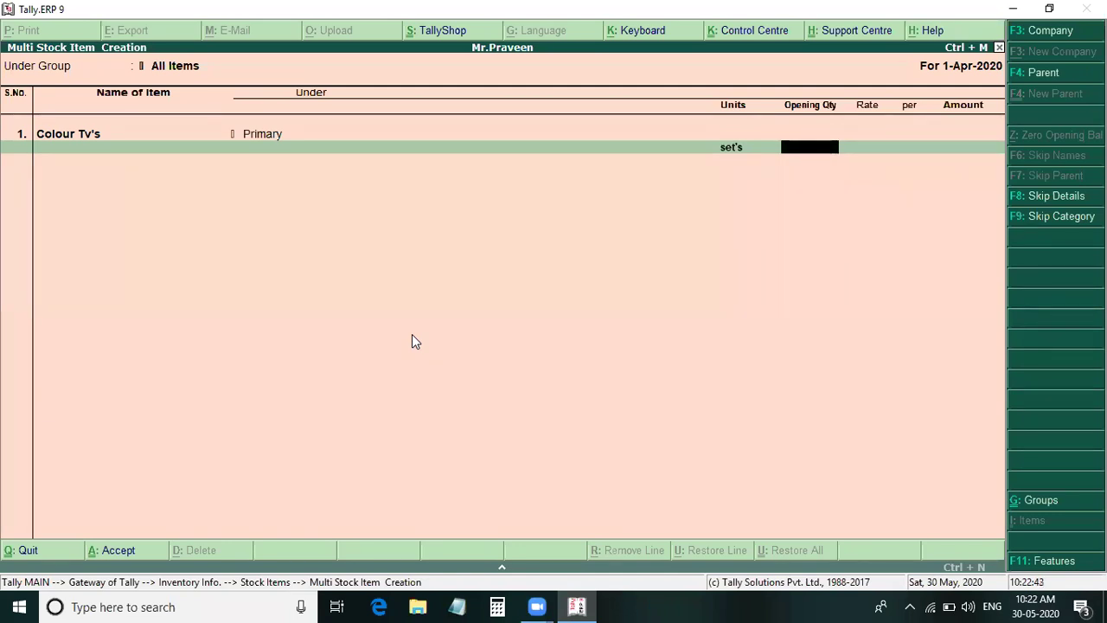
key(Return)
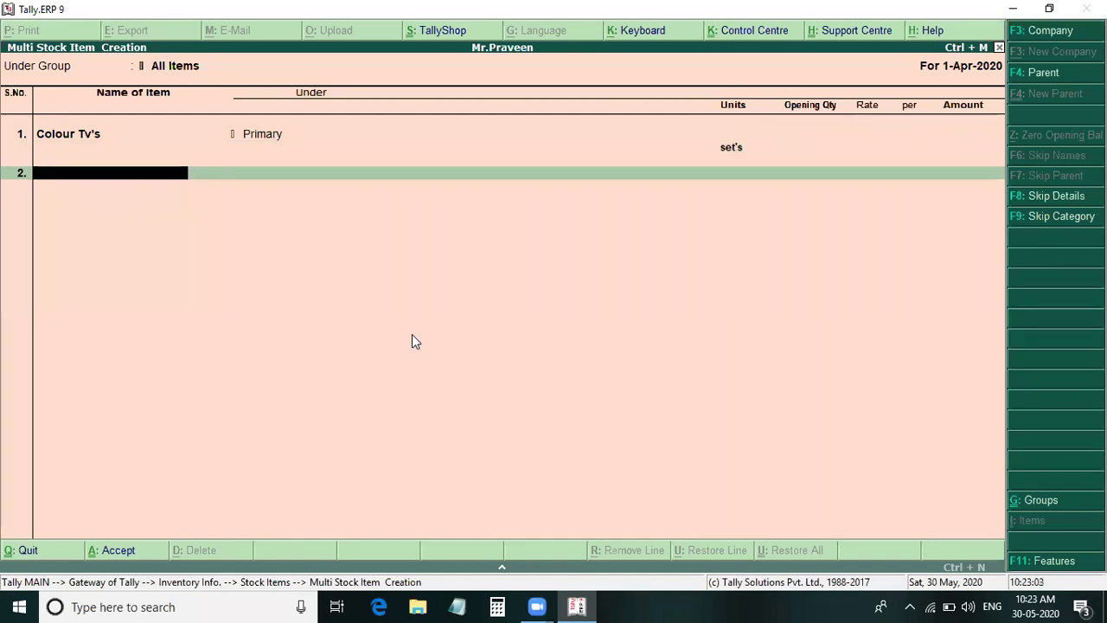
key(Return)
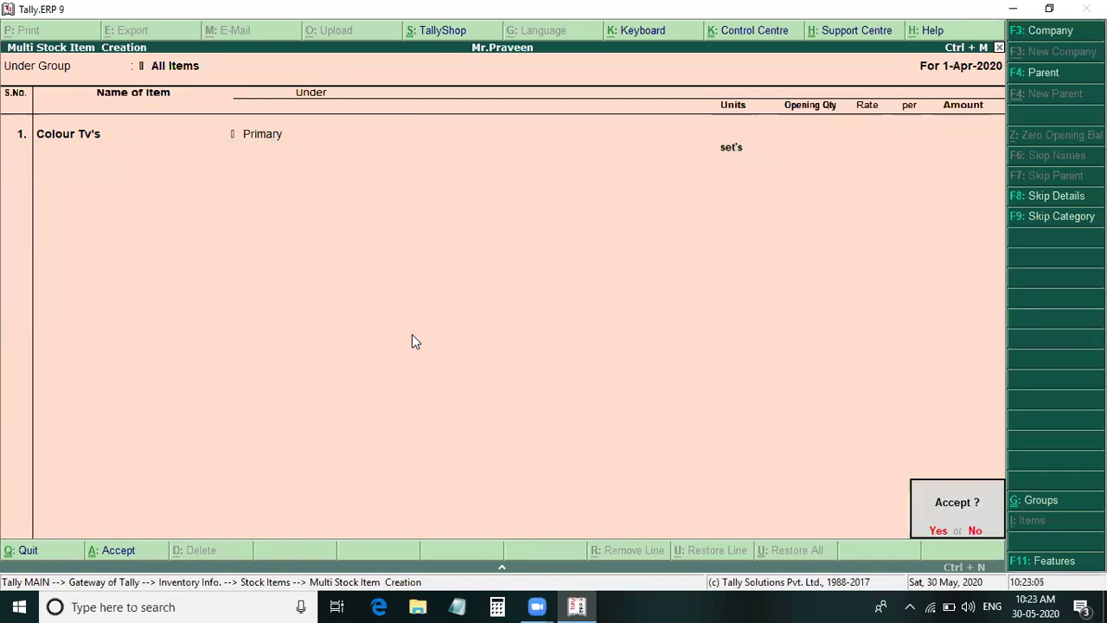
key(y)
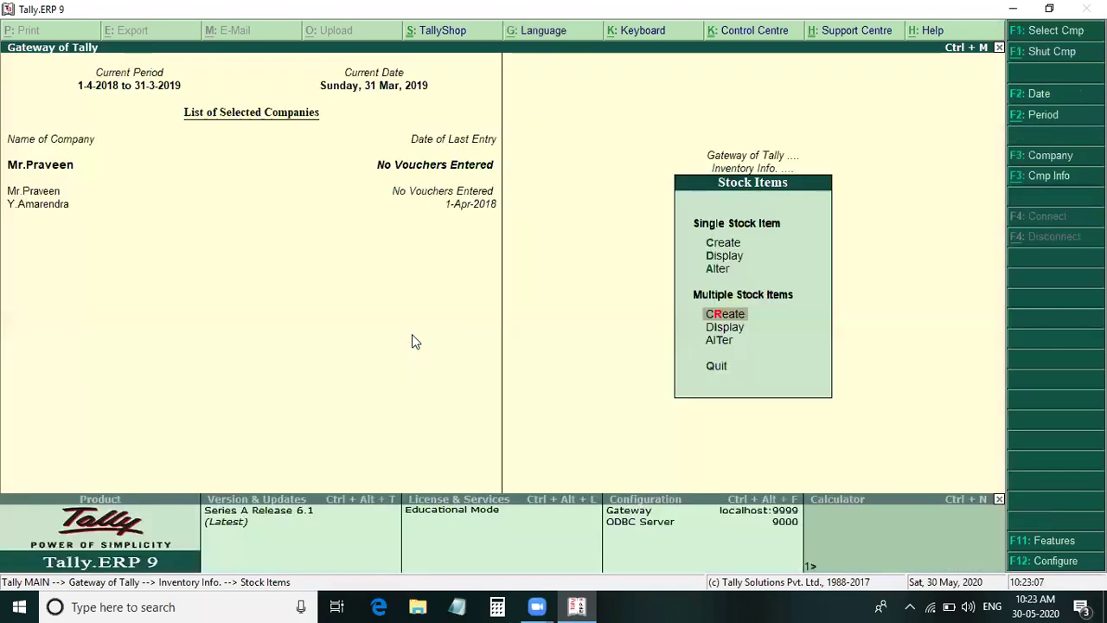
key(Escape)
key(Escape)
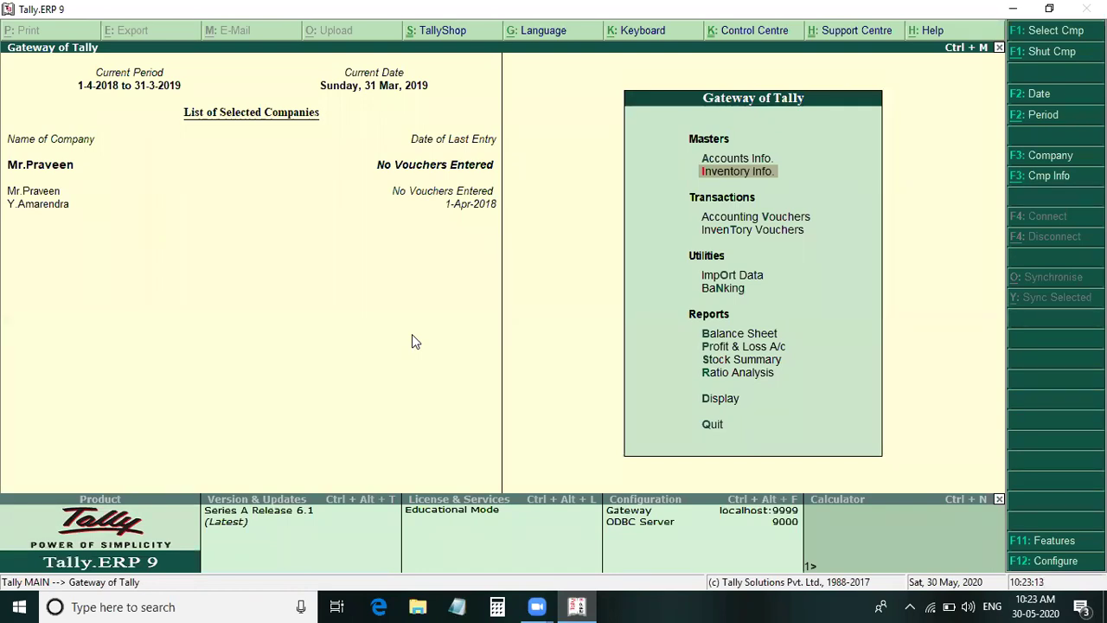
Step: Begin creating multiple ledgers from Accounts Info with All Items as the group
key(Up)
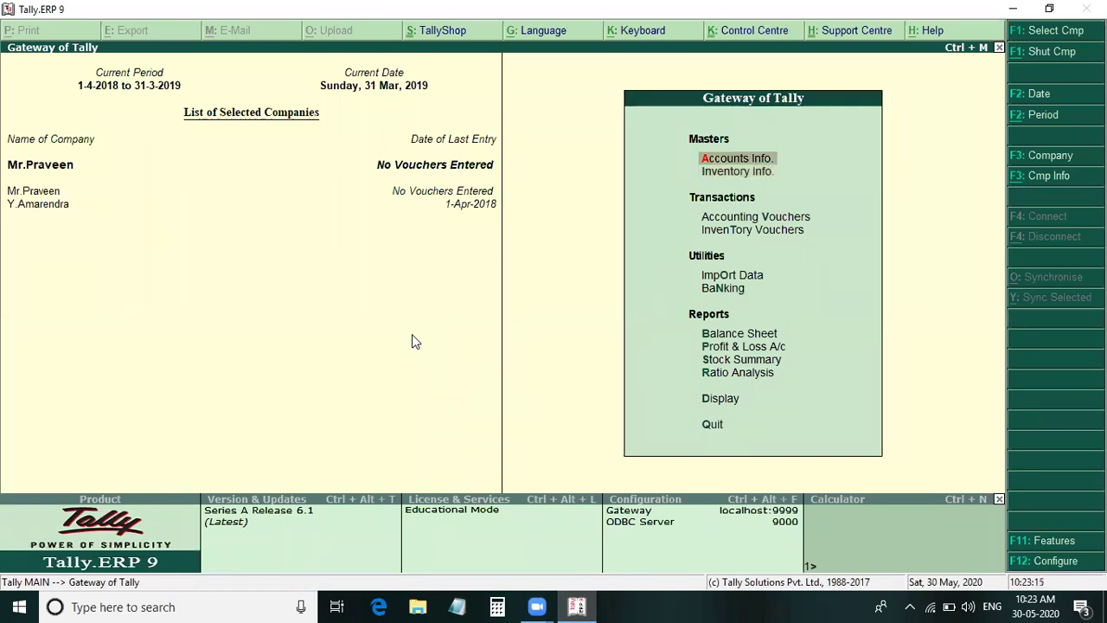
key(Return)
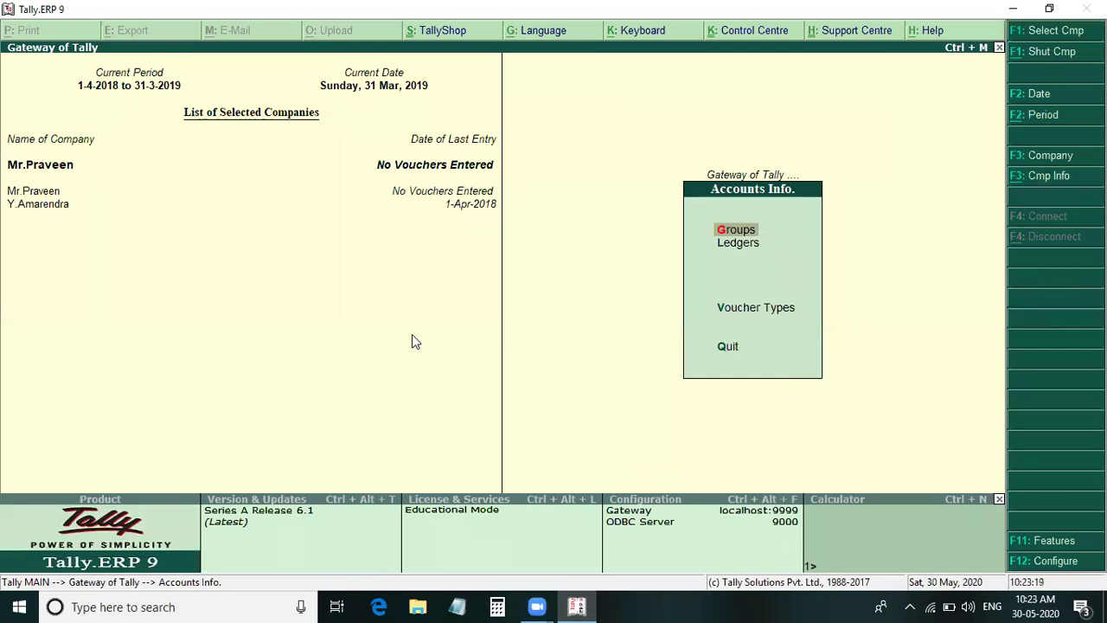
key(Down)
key(Return)
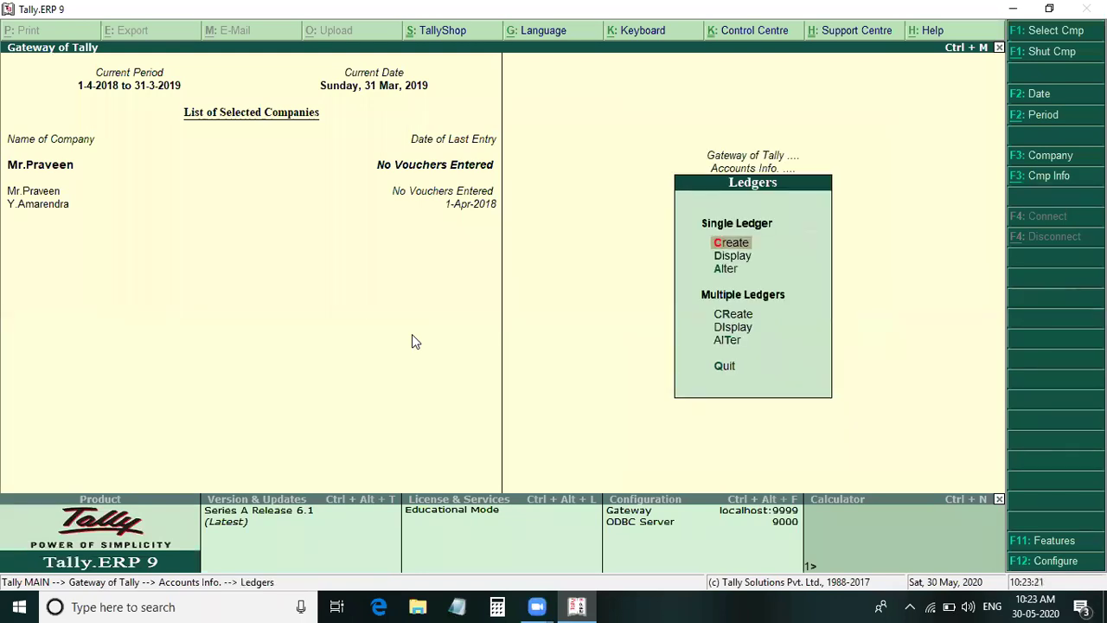
key(Down)
key(Down)
key(Down)
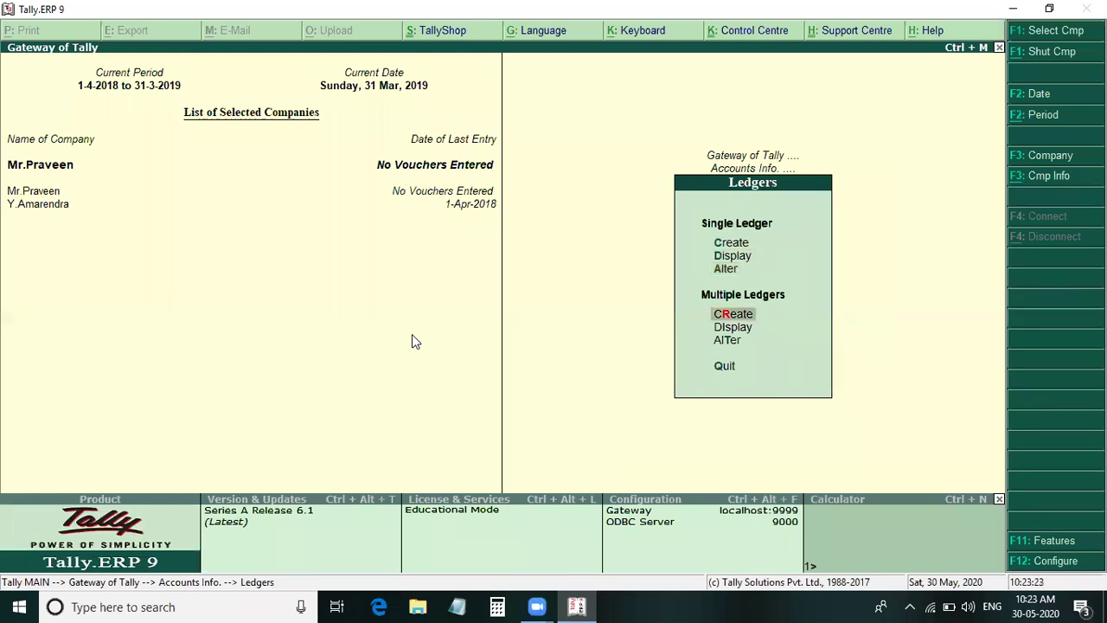
key(Return)
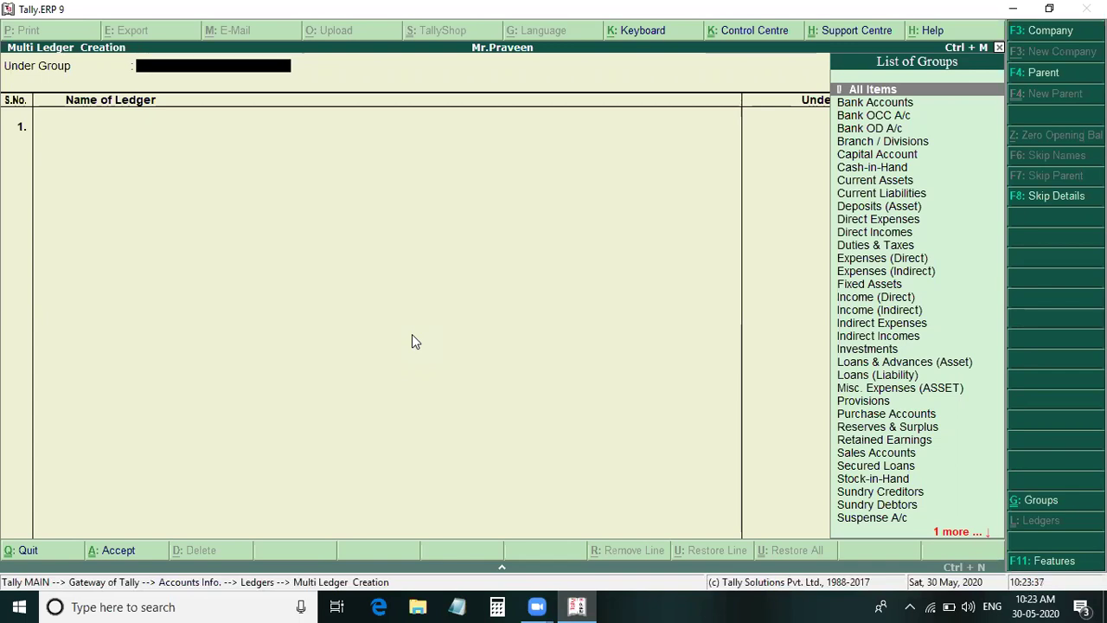
key(Return)
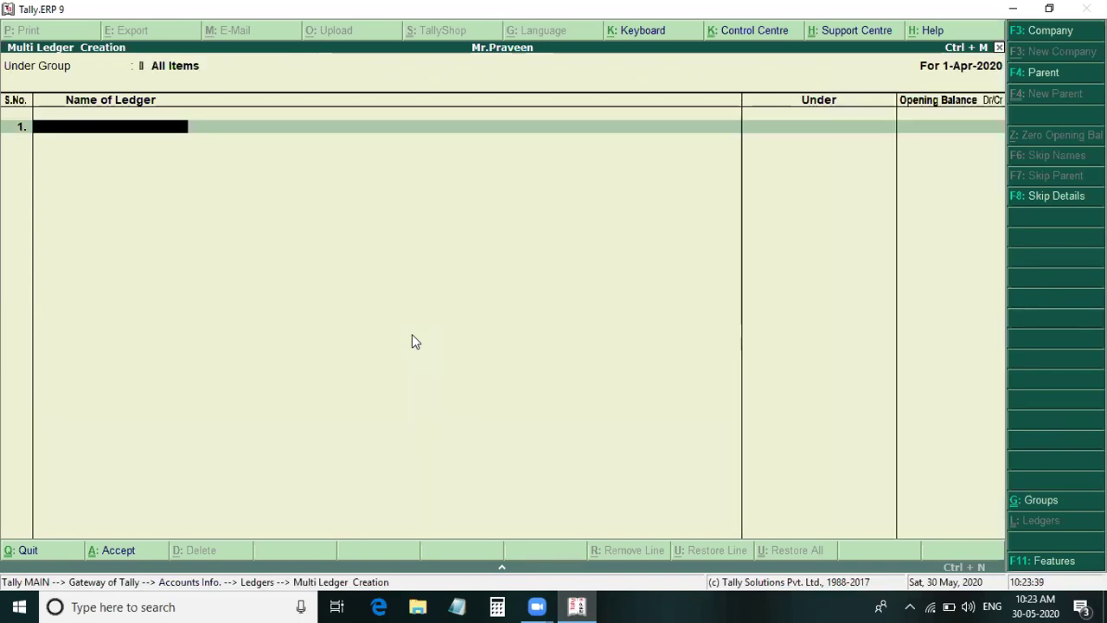
Step: Add a ledger named after the company's owner under Capital Account, with no opening balance
text(Mr Praveen)
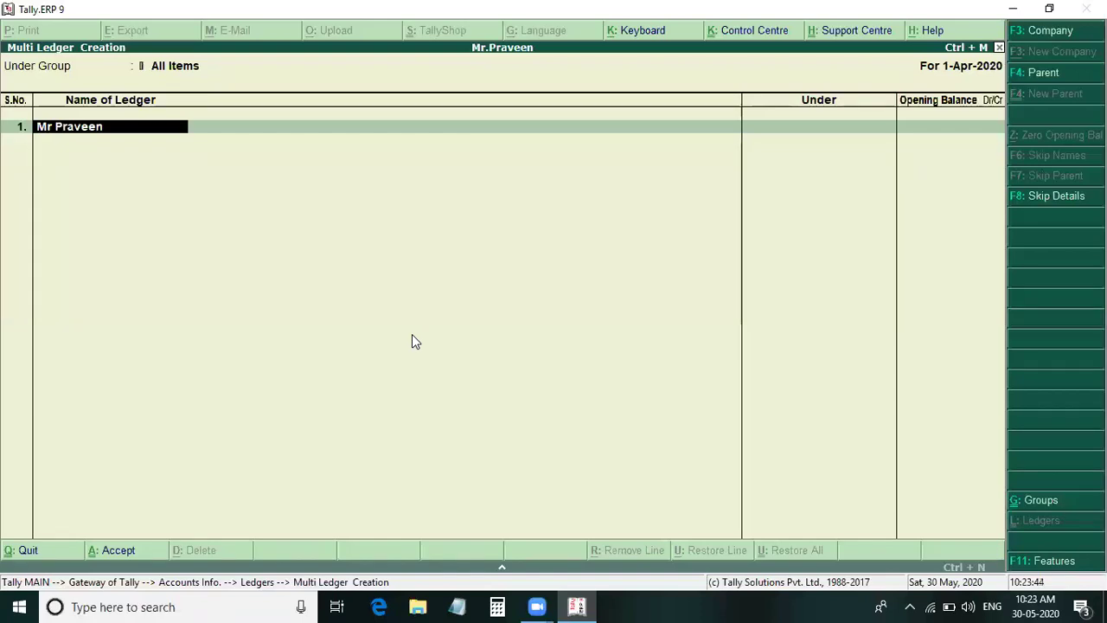
key(Return)
text(Ca)
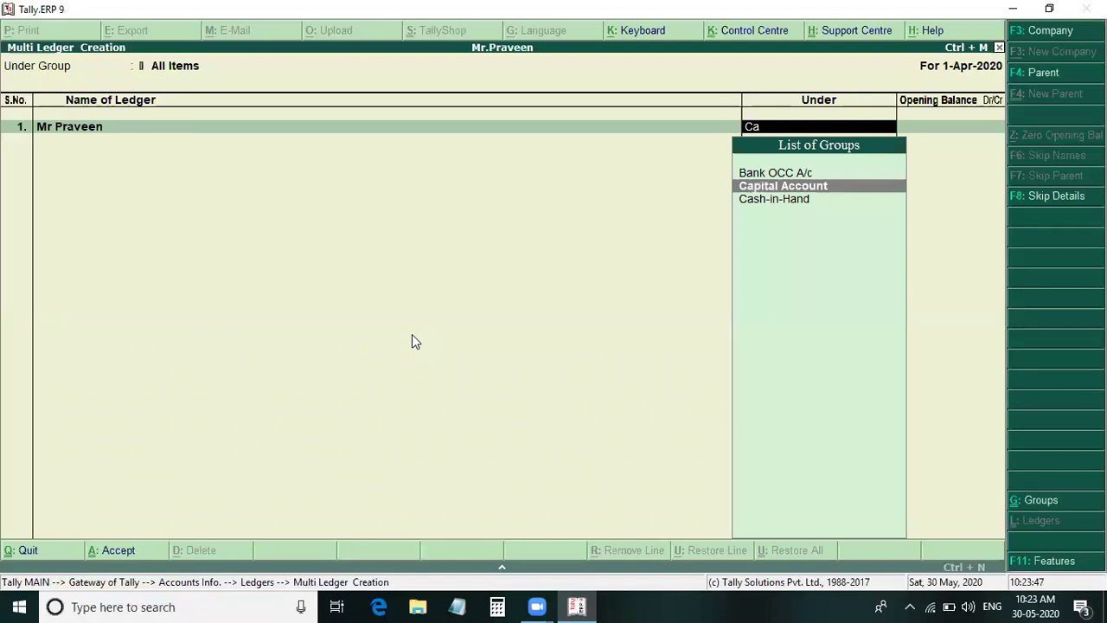
key(Return)
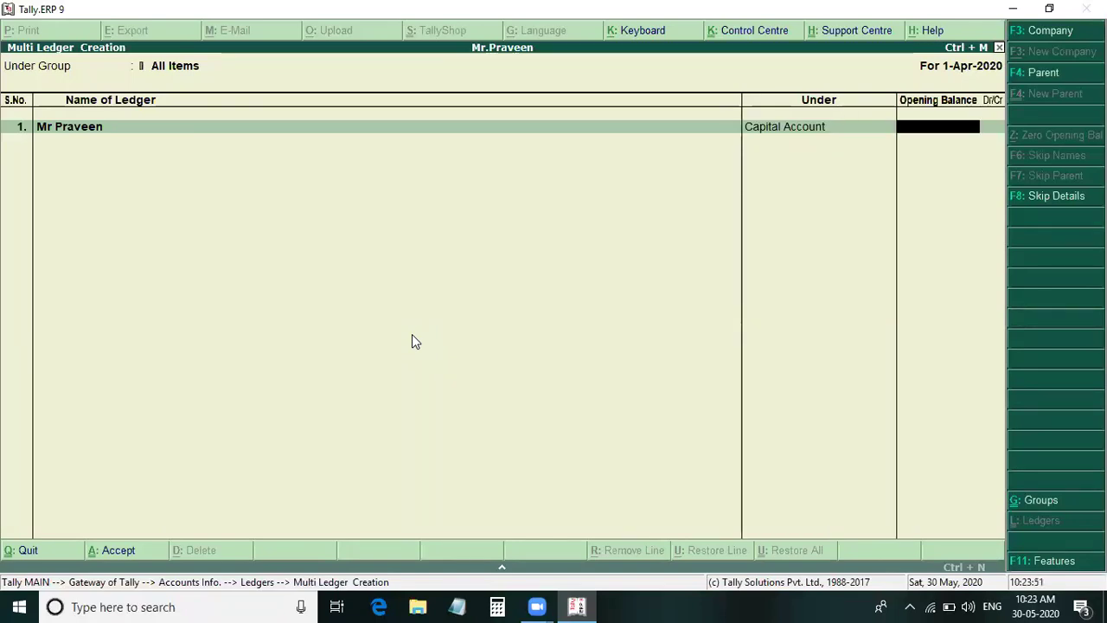
key(Return)
Step: Add the ledger Power Bill Paid under Indirect Expenses, with no opening balance
text(Po)
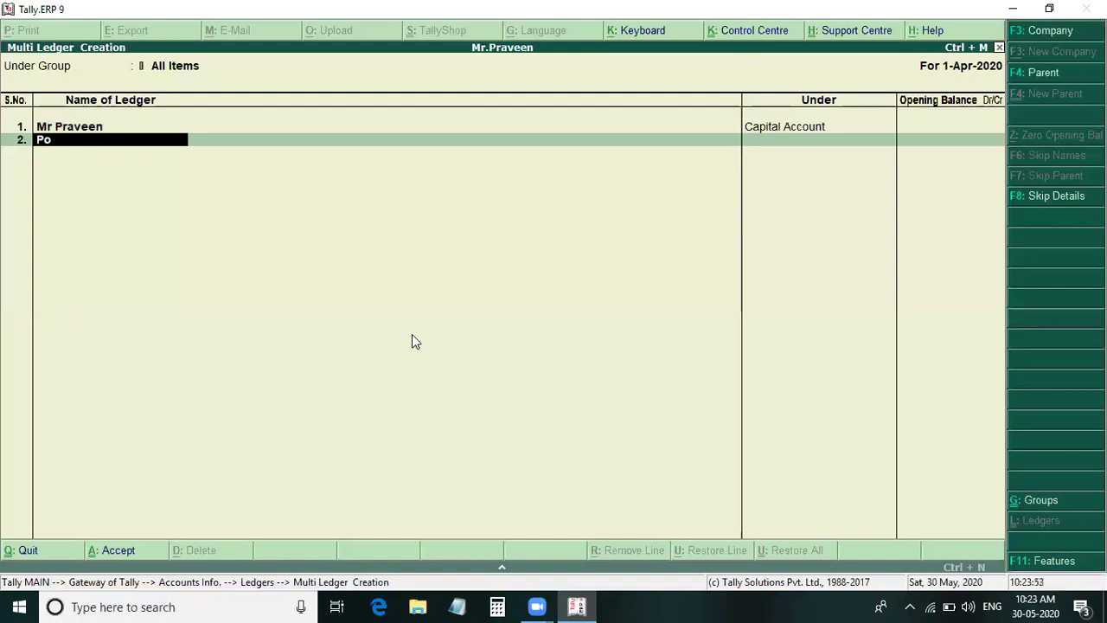
text(wer Bil)
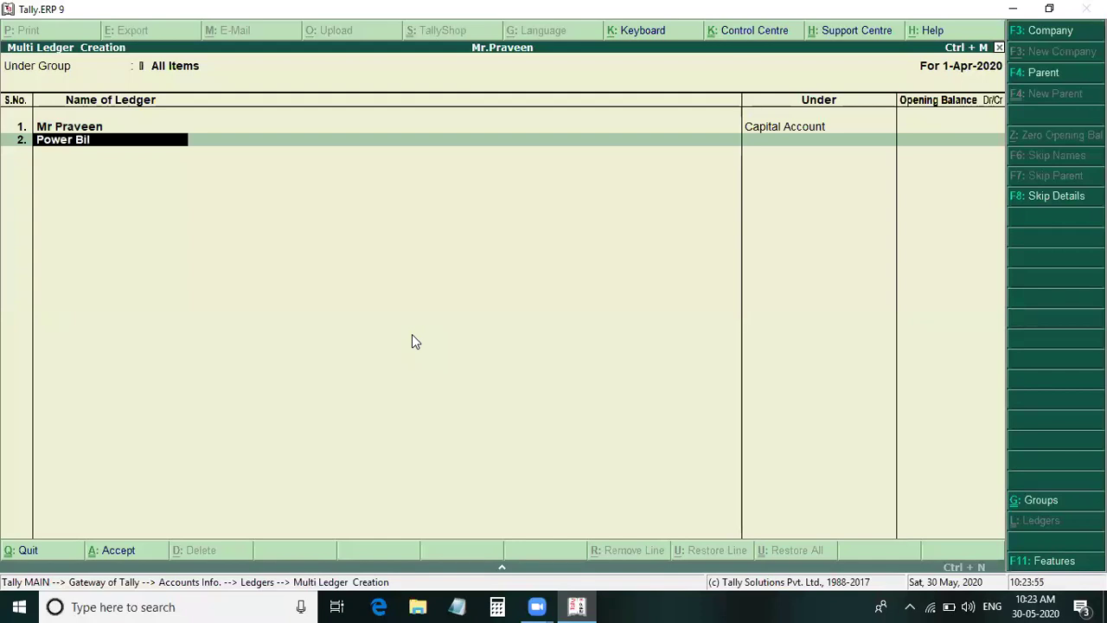
text(l Paid)
key(Return)
text(Ind)
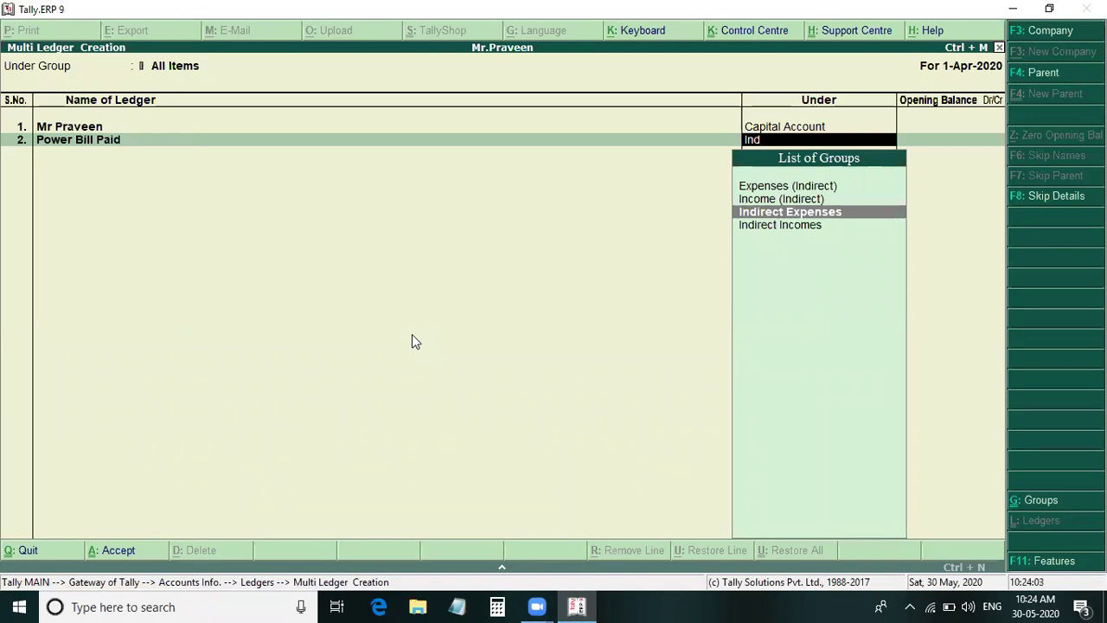
key(Return)
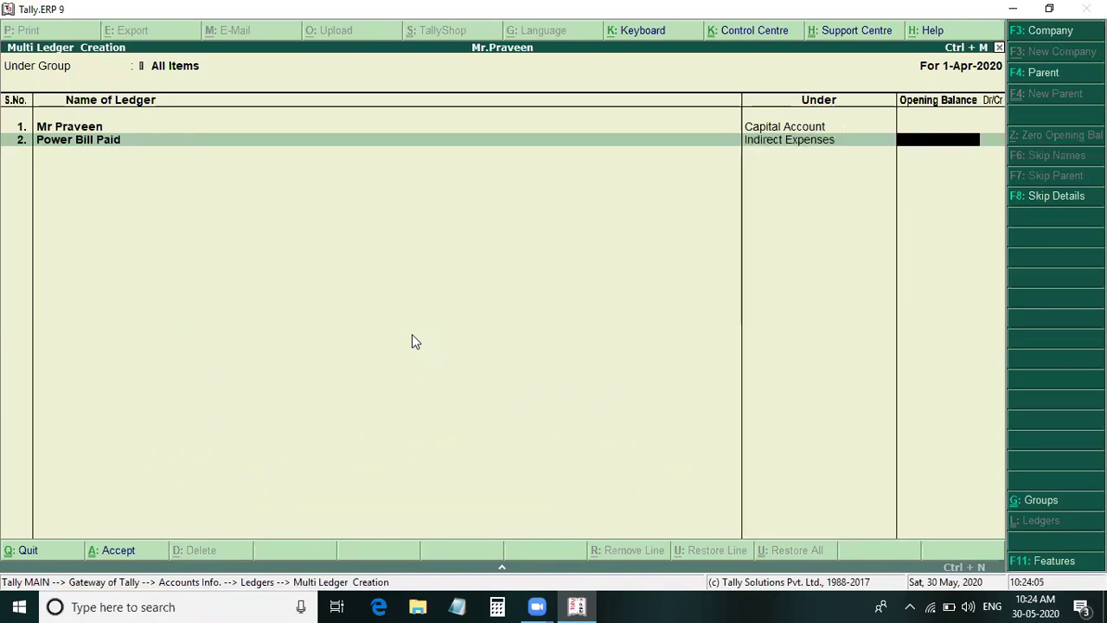
key(Return)
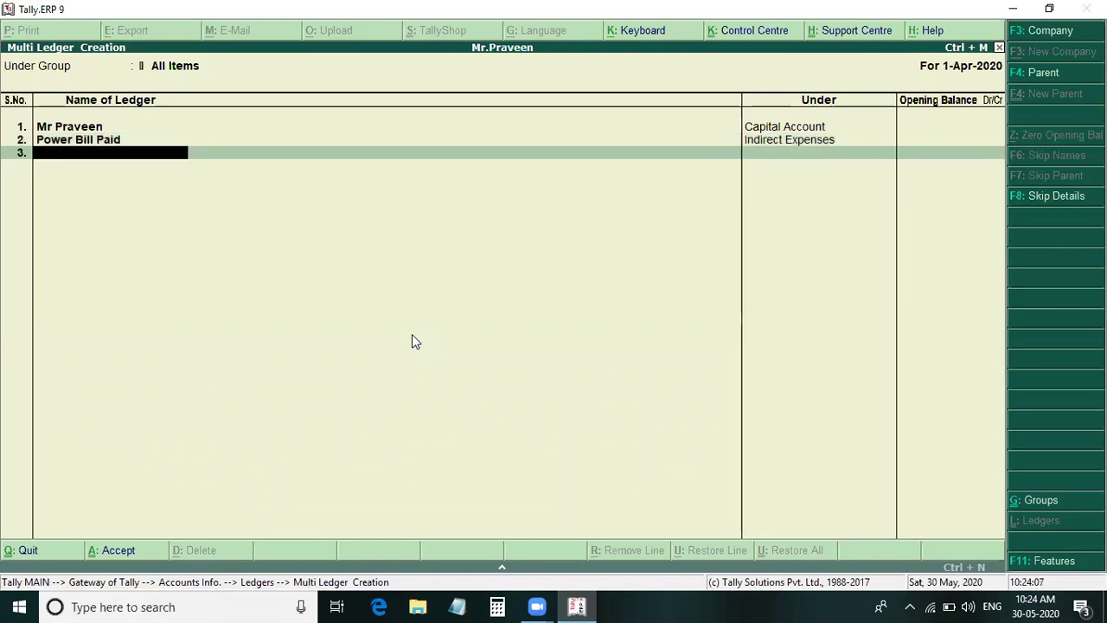
Step: Add the ledger Salary Paid under Indirect Expenses, with no opening balance
text(Salar)
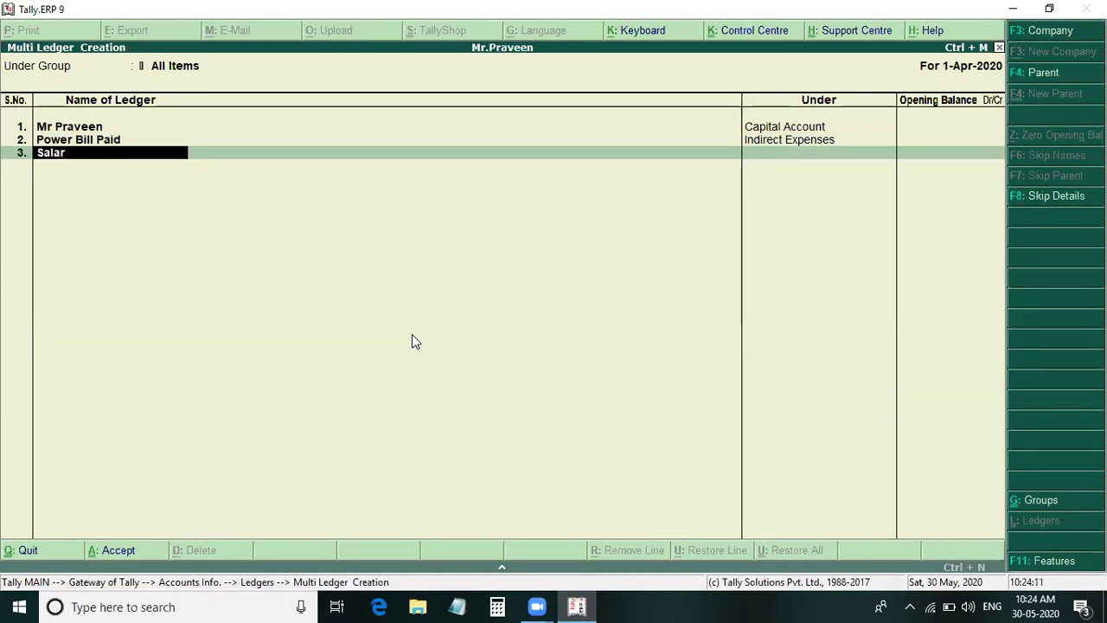
text(y Paid)
key(Return)
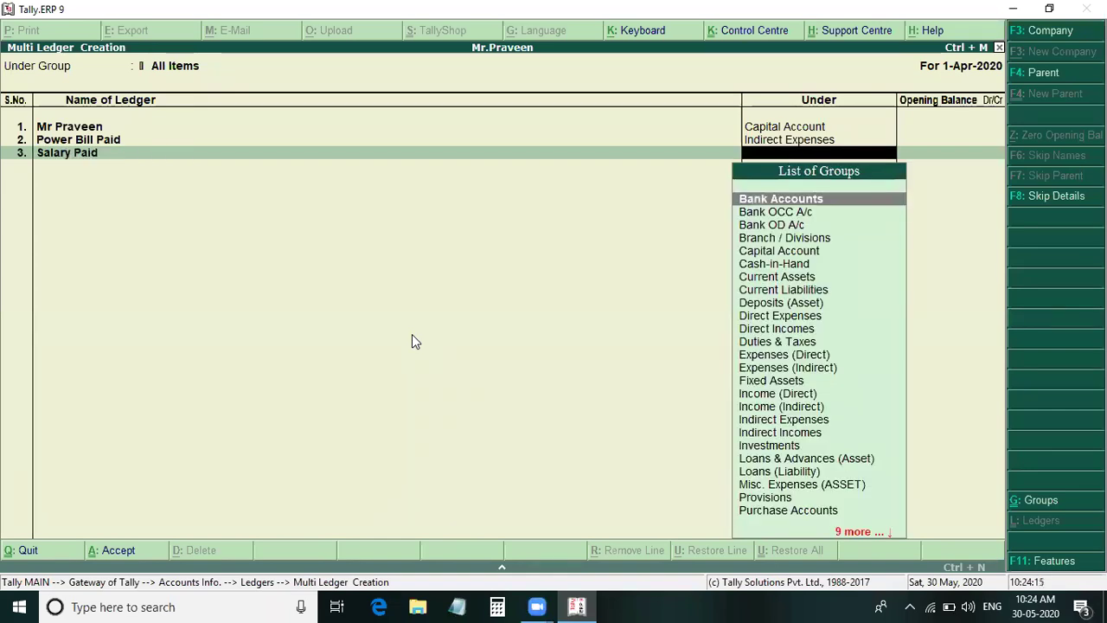
text(Ind)
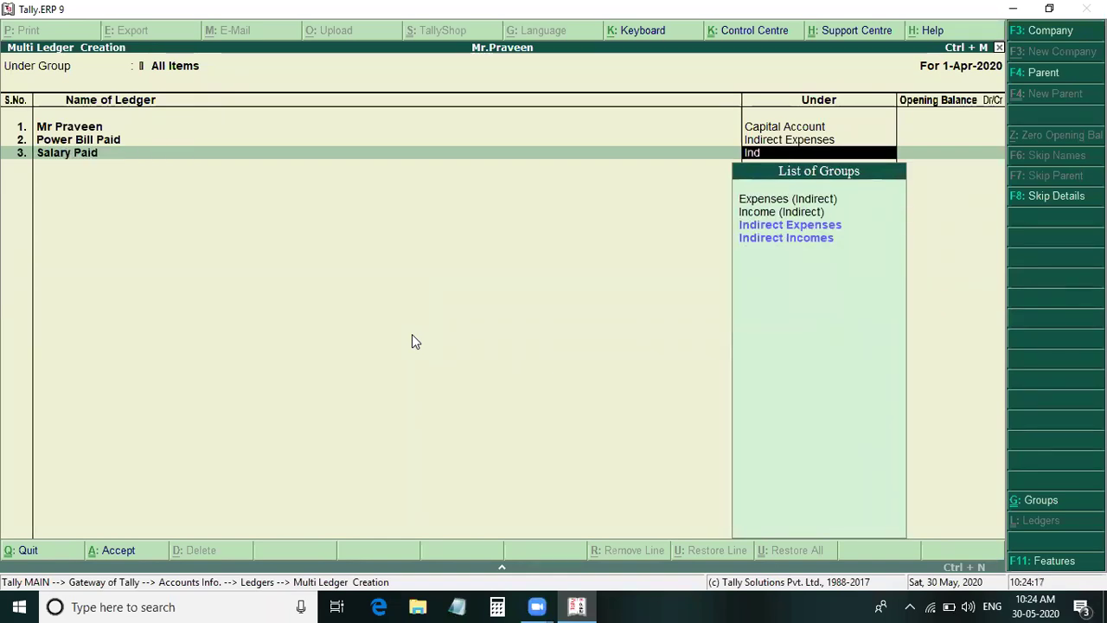
key(Return)
key(Return)
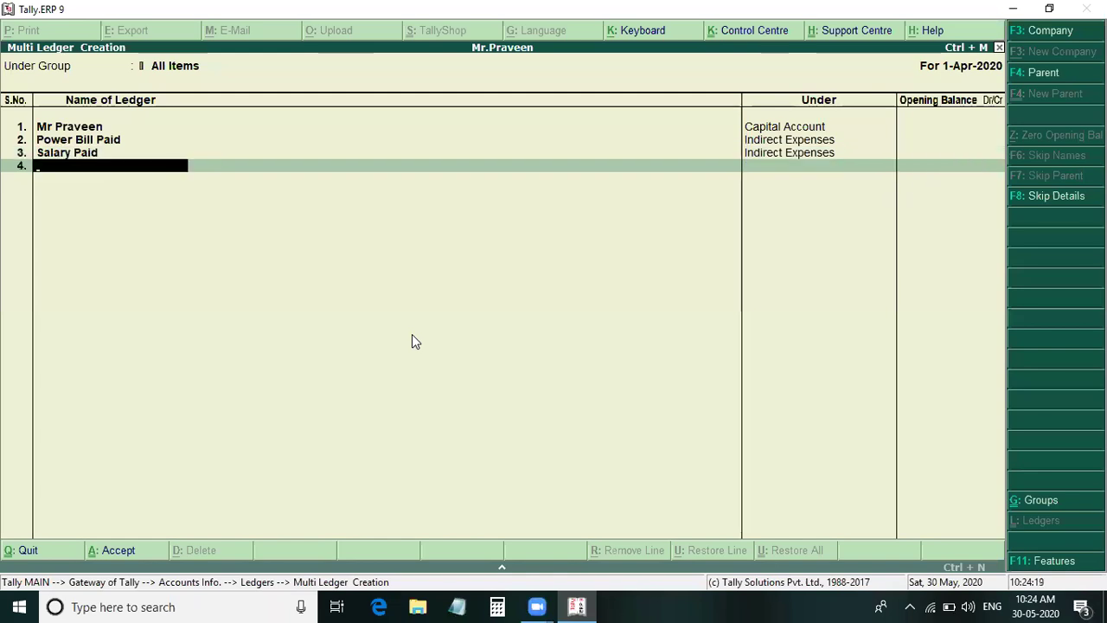
Step: Add the ledger Interest Received under Indirect Incomes, with no opening balance
text(Interest Re)
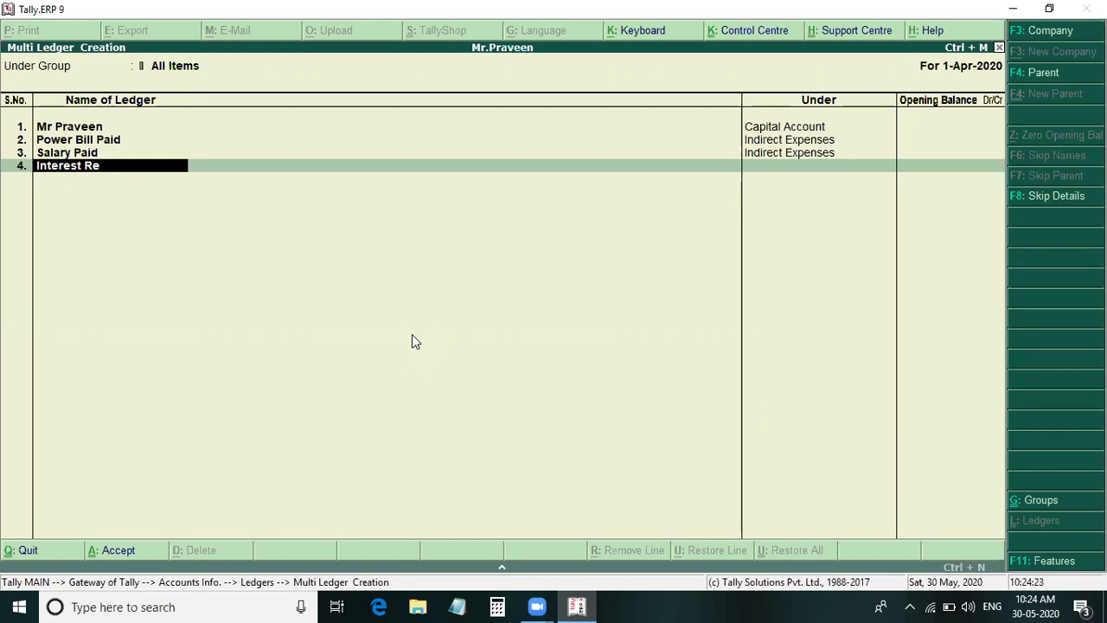
text(ceived)
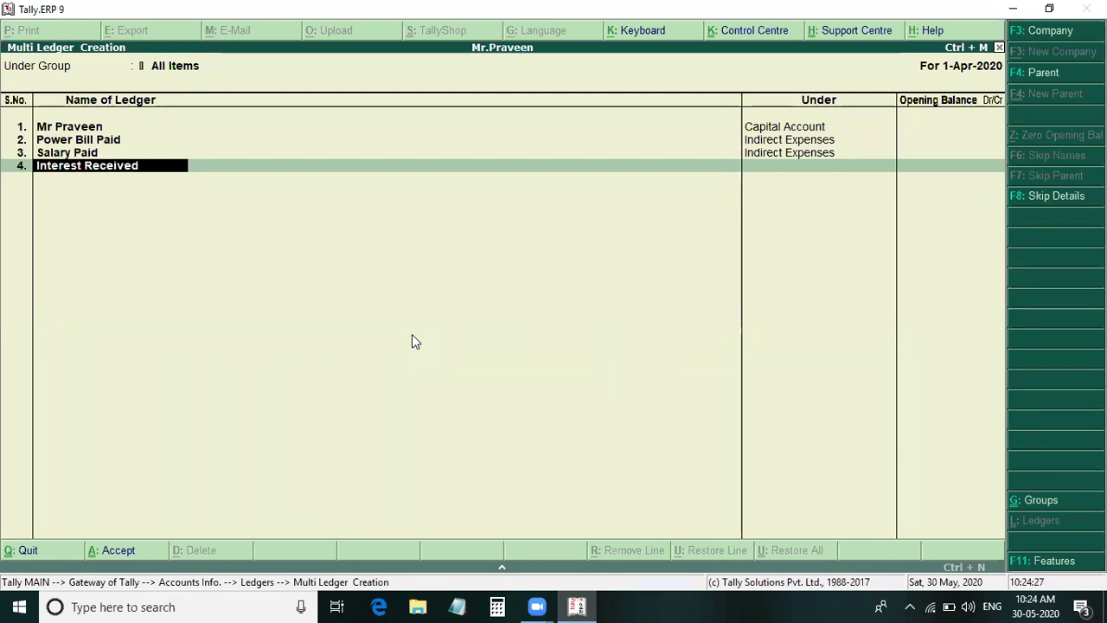
key(Return)
text(Ind)
key(Down)
key(Down)
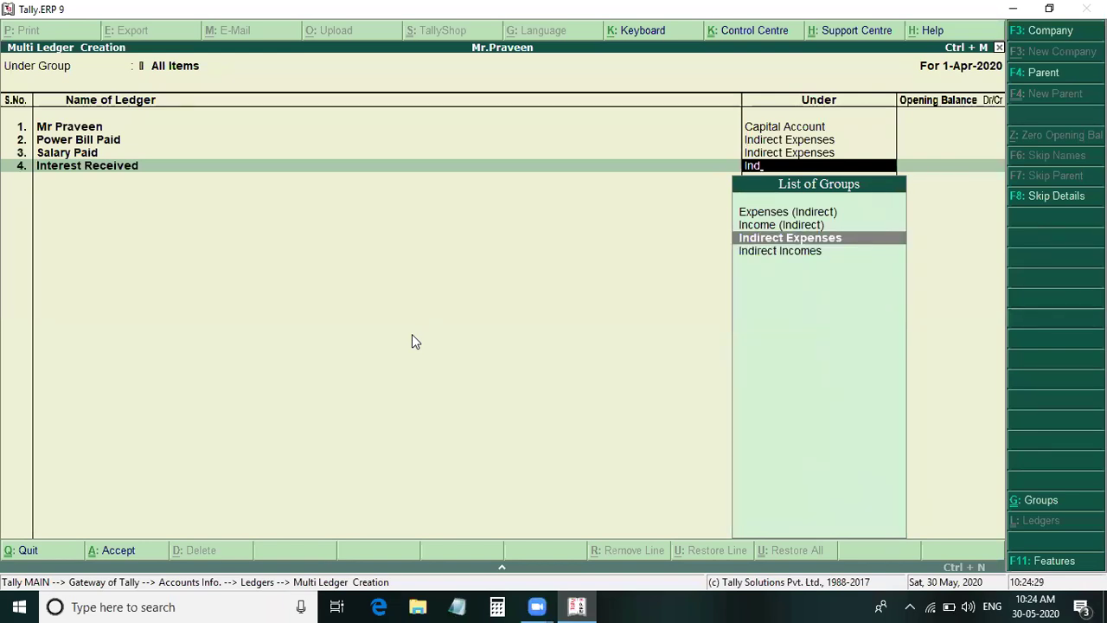
key(Down)
key(Return)
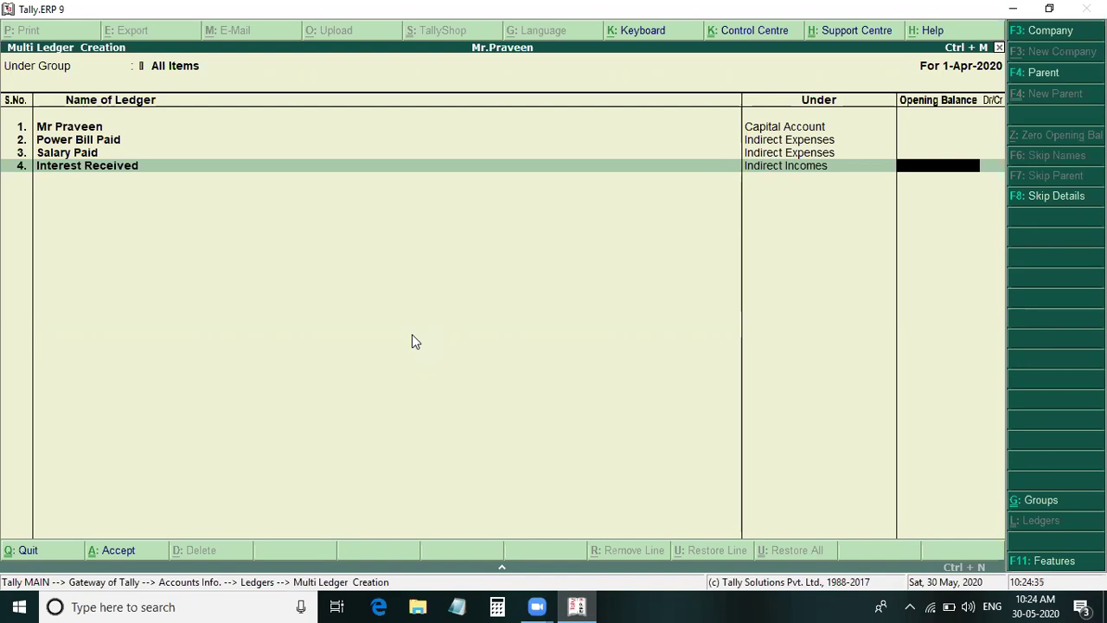
key(Return)
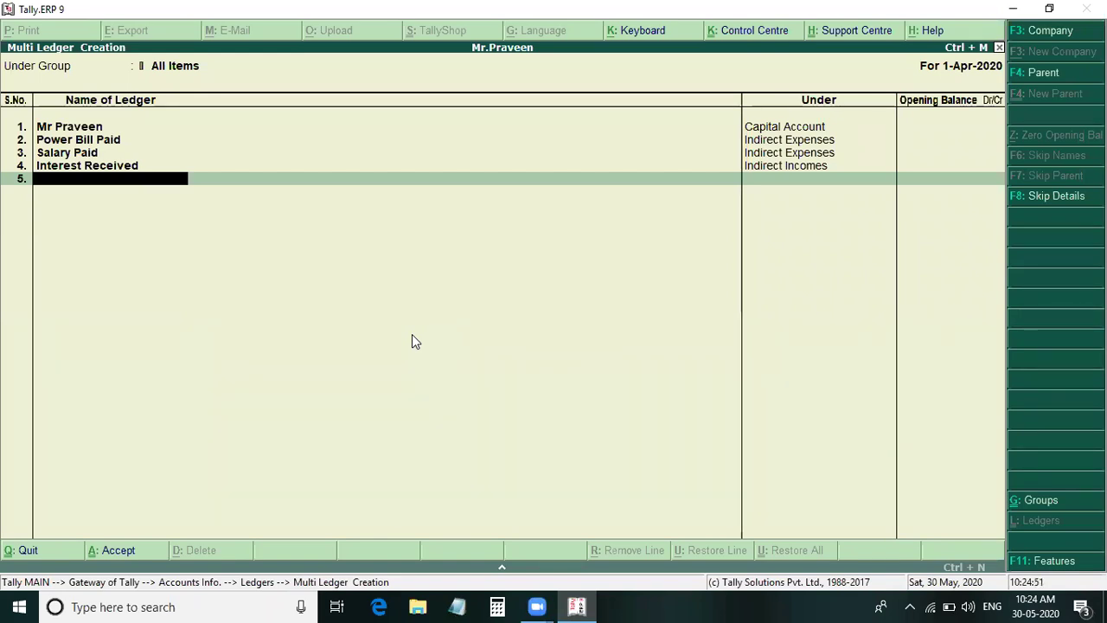
Step: Add the ledger Puchase under Purchase Accounts, with no opening balance
text(Puchase)
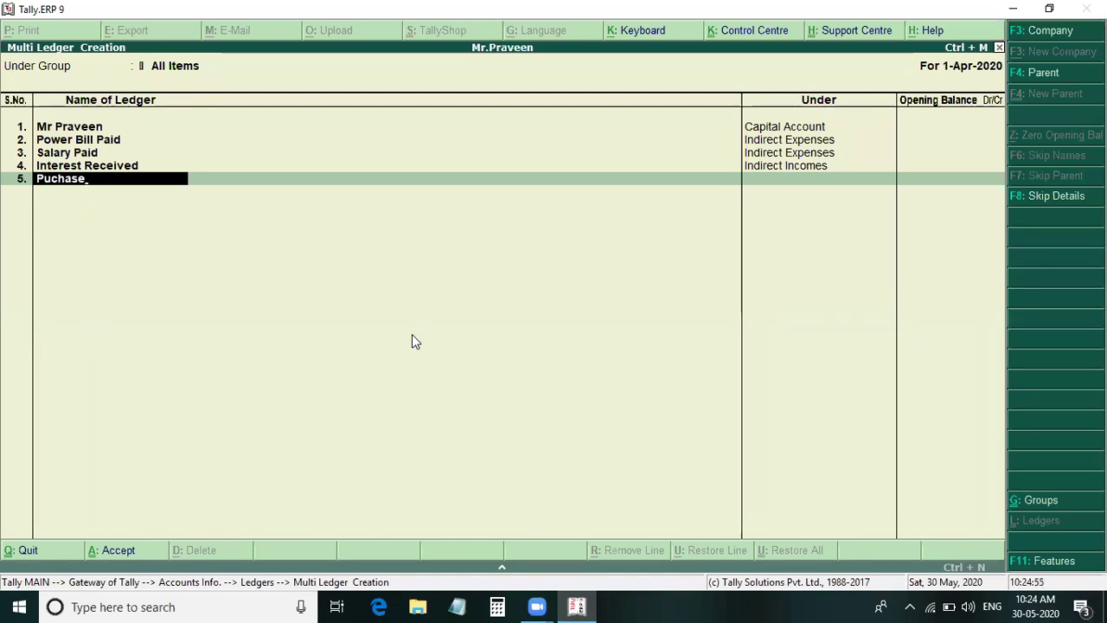
key(Return)
text(Pur)
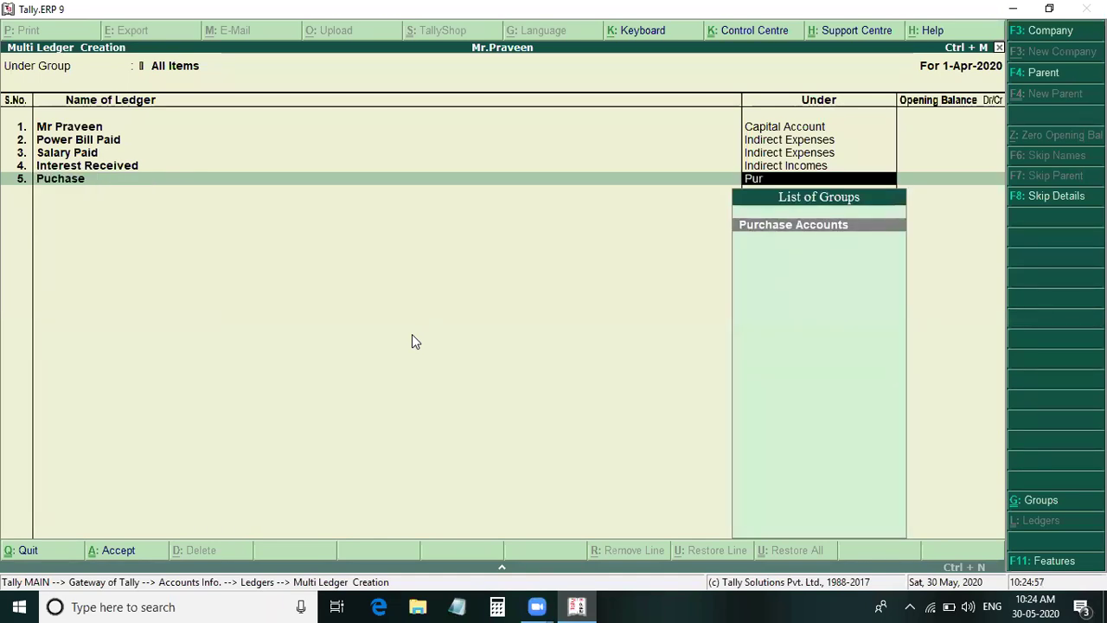
key(Return)
key(Return)
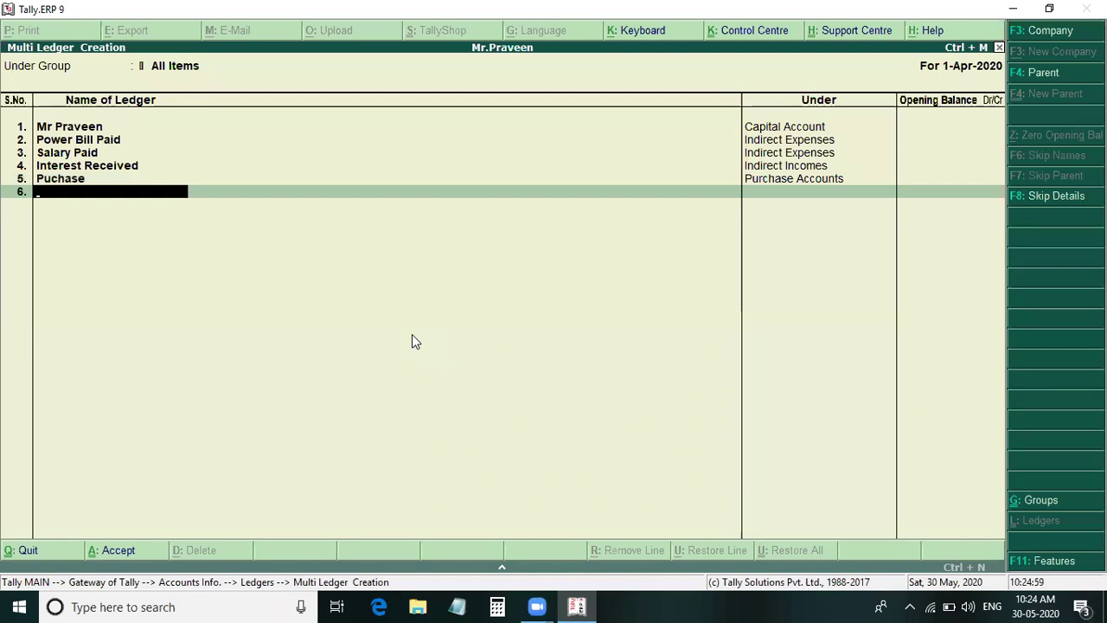
Step: Add the ledger Sales under Sales Accounts without an opening balance, then save all the ledgers and return to the Gateway of Tally
text(Sa)
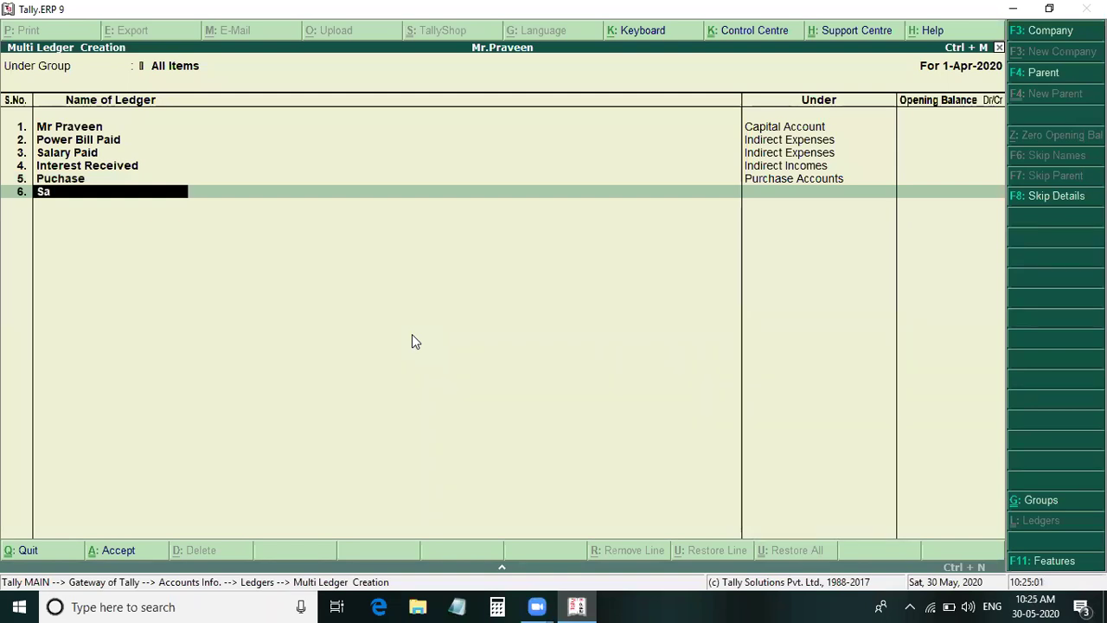
text(les)
key(Return)
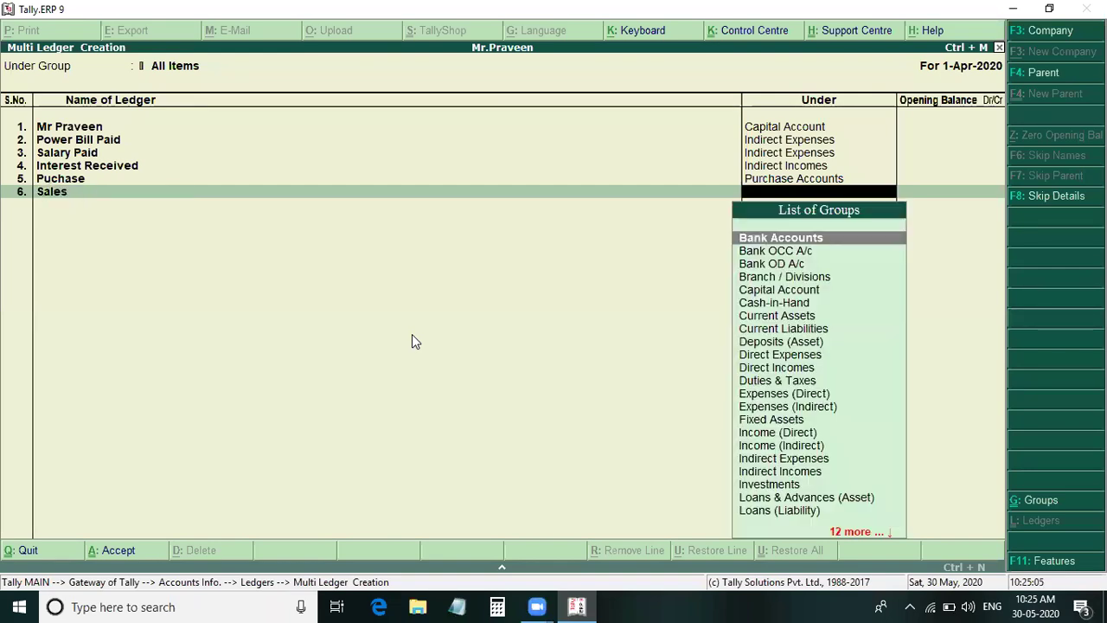
text(sa)
key(Return)
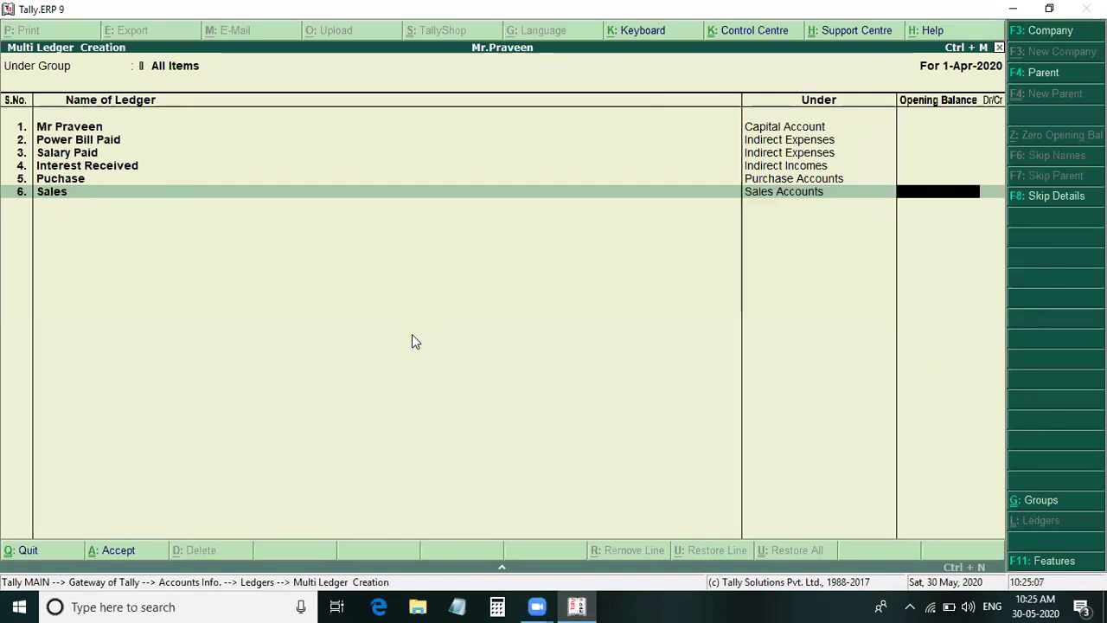
key(Return)
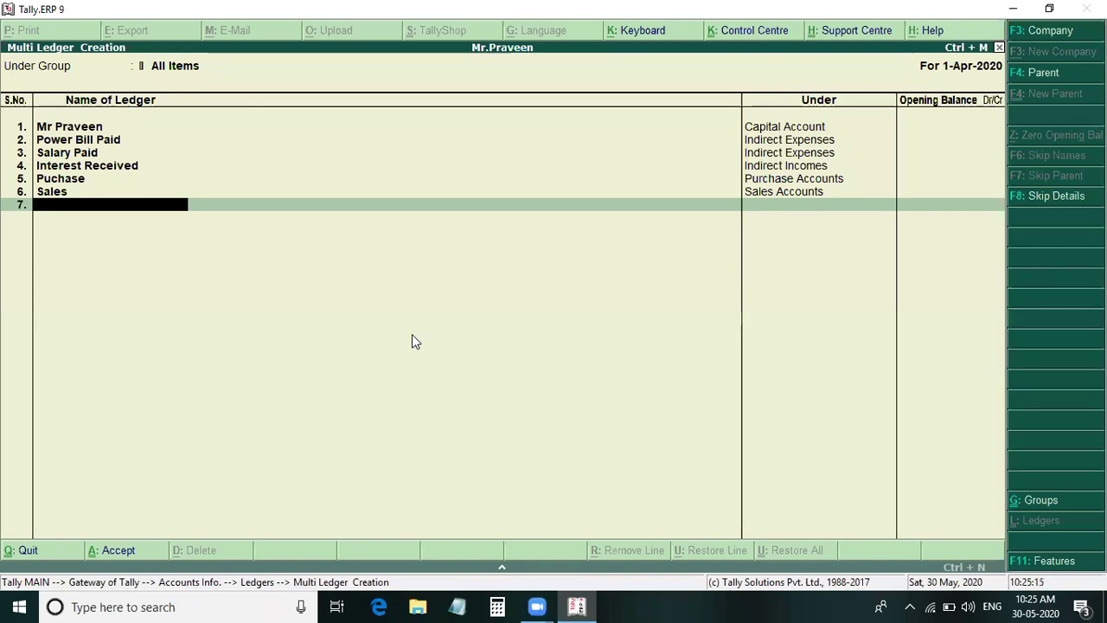
key(Return)
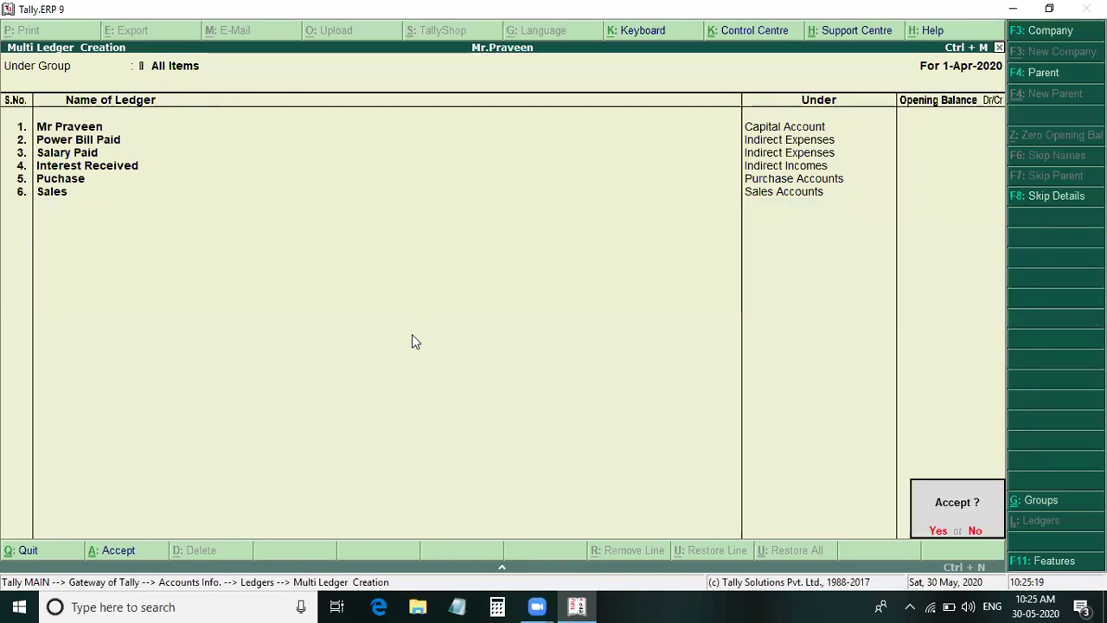
key(Return)
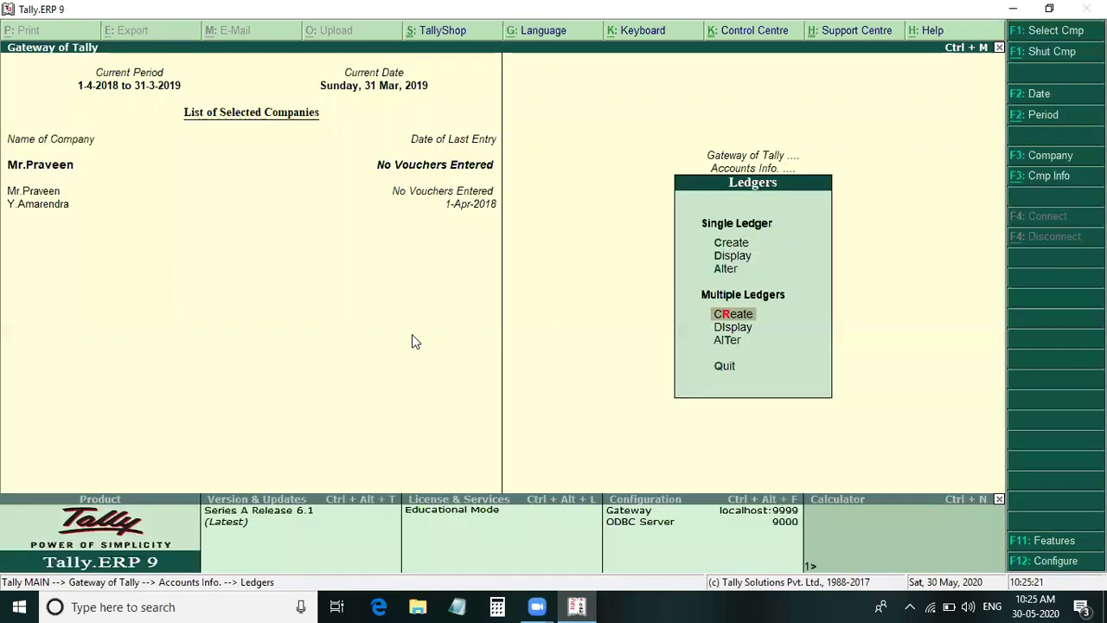
key(Escape)
key(Escape)
Step: Open accounting voucher entry and switch the voucher type to Receipt
key(Down)
key(Down)
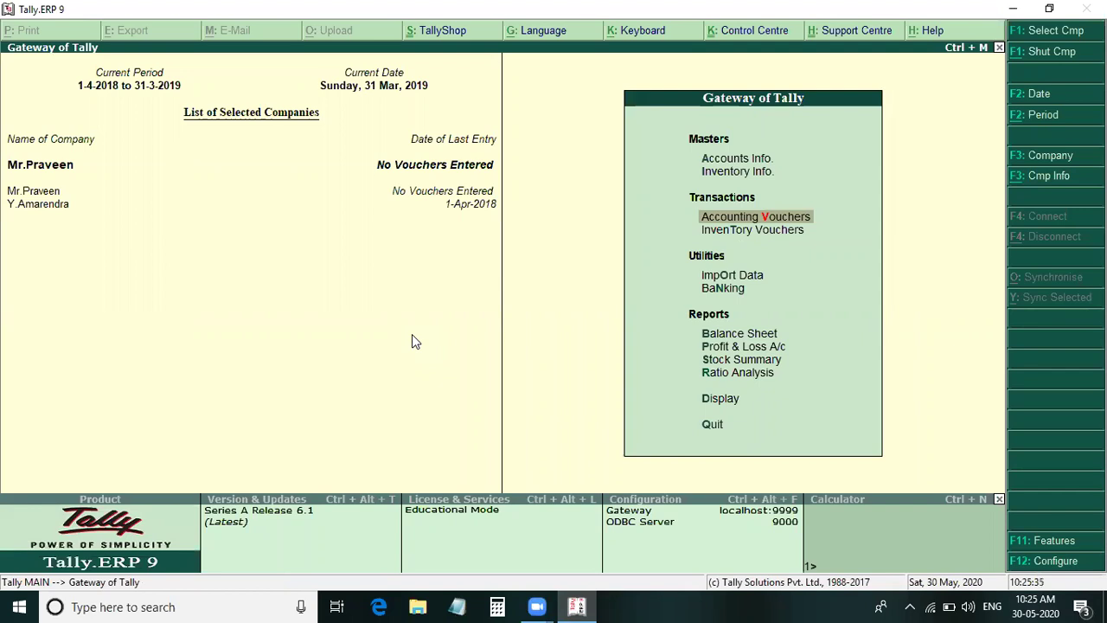
key(Return)
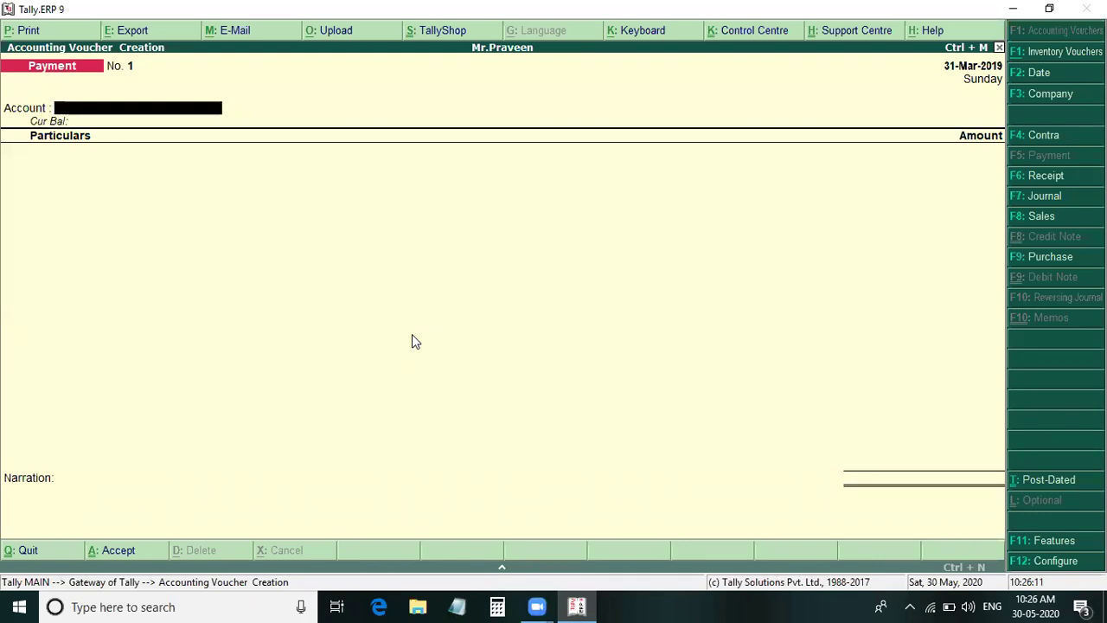
key(F6)
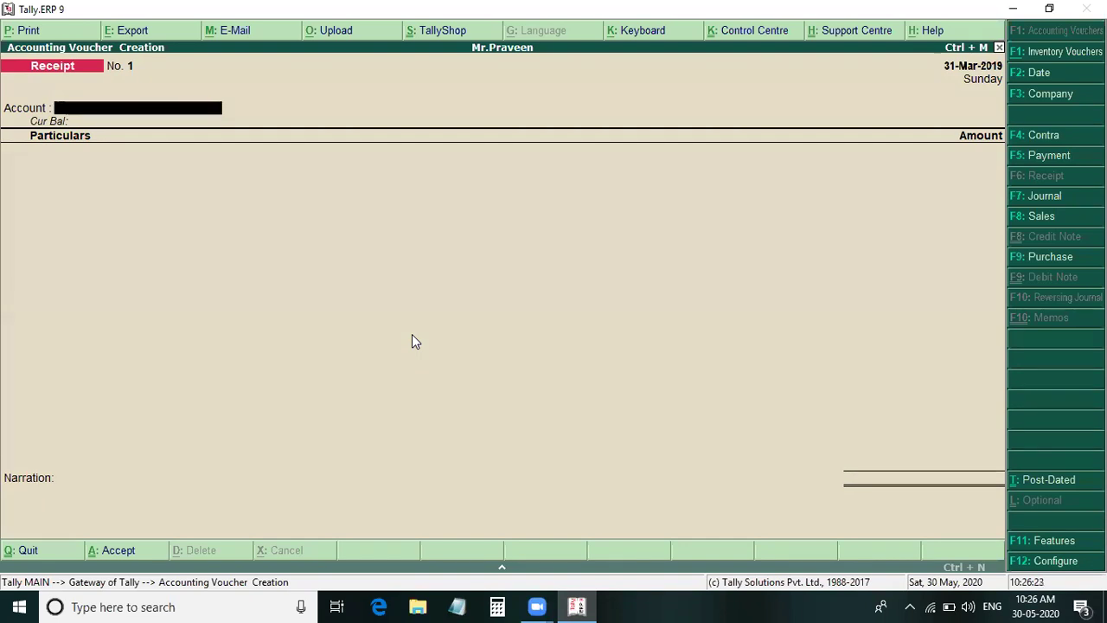
Step: Try to record a Cash receipt of 3,00,000 from the owner's capital ledger, then abandon the voucher and return to the Gateway of Tally
key(Return)
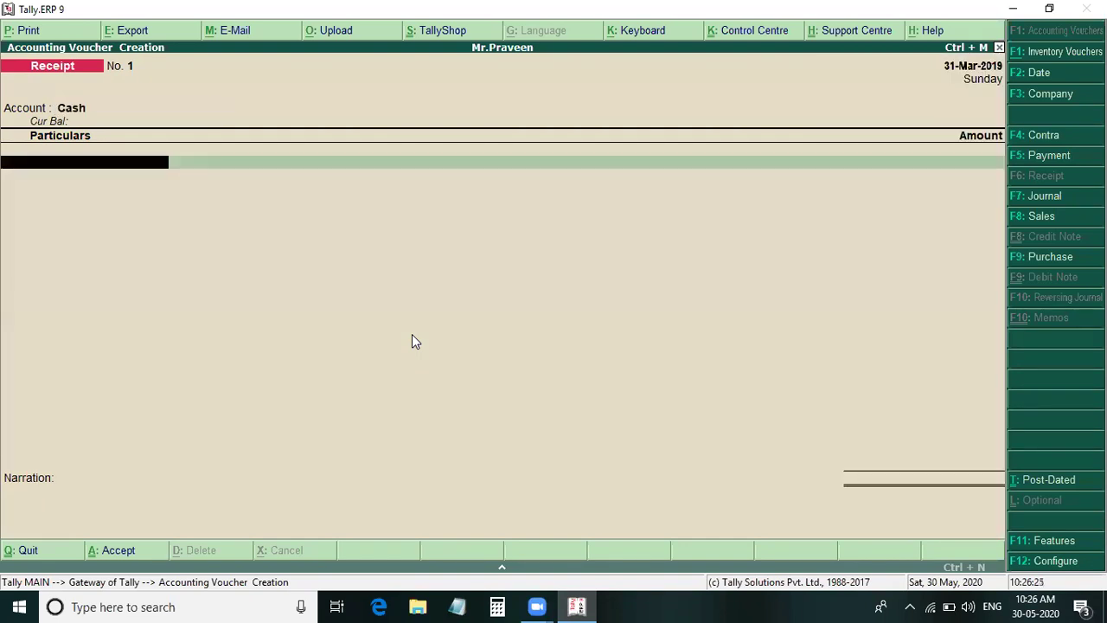
text(Mr)
key(Return)
text(300000)
key(Return)
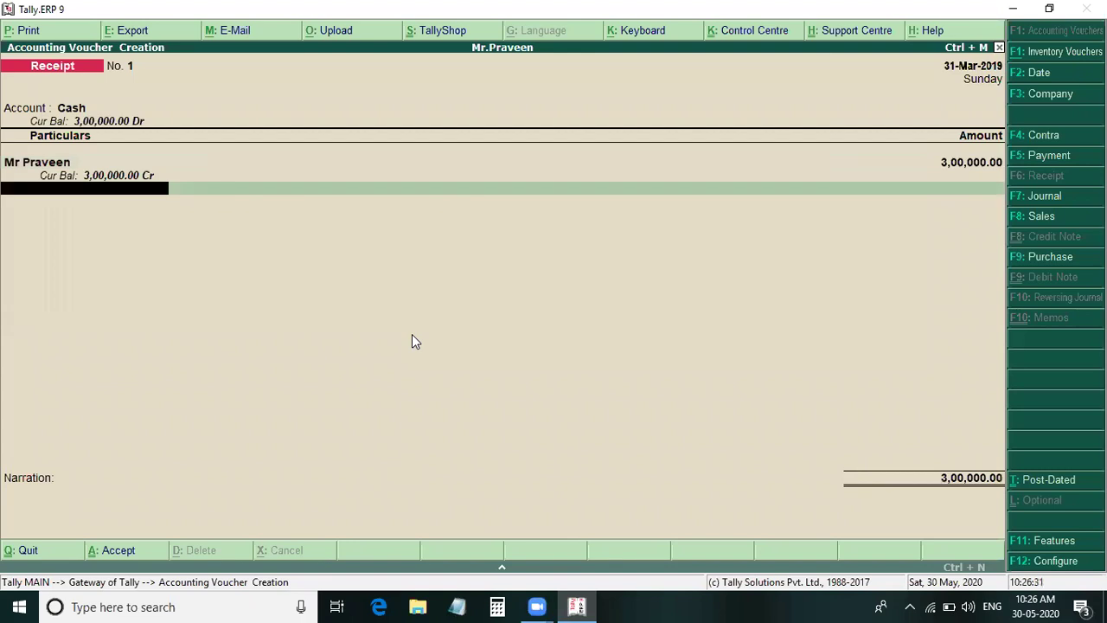
key(Return)
key(Return)
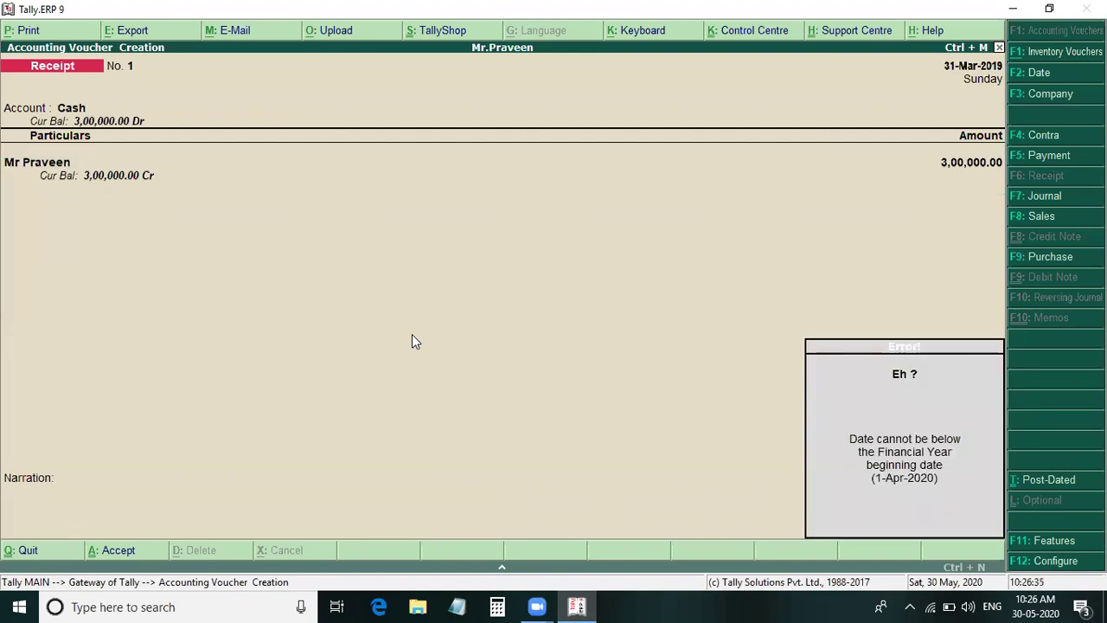
key(Escape)
key(Escape)
key(Return)
key(Escape)
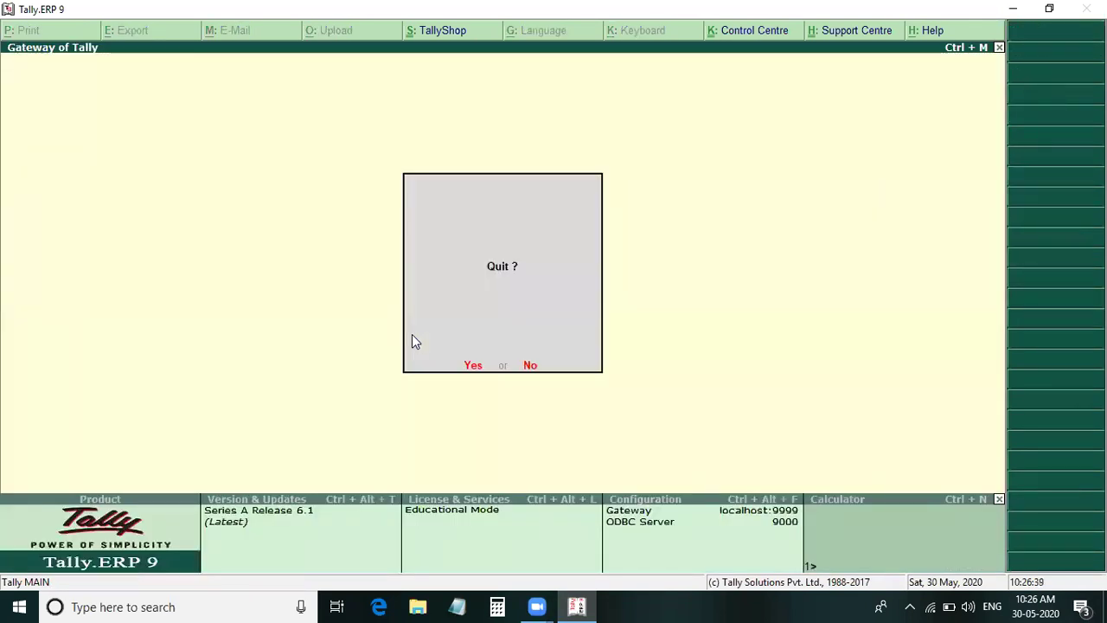
key(n)
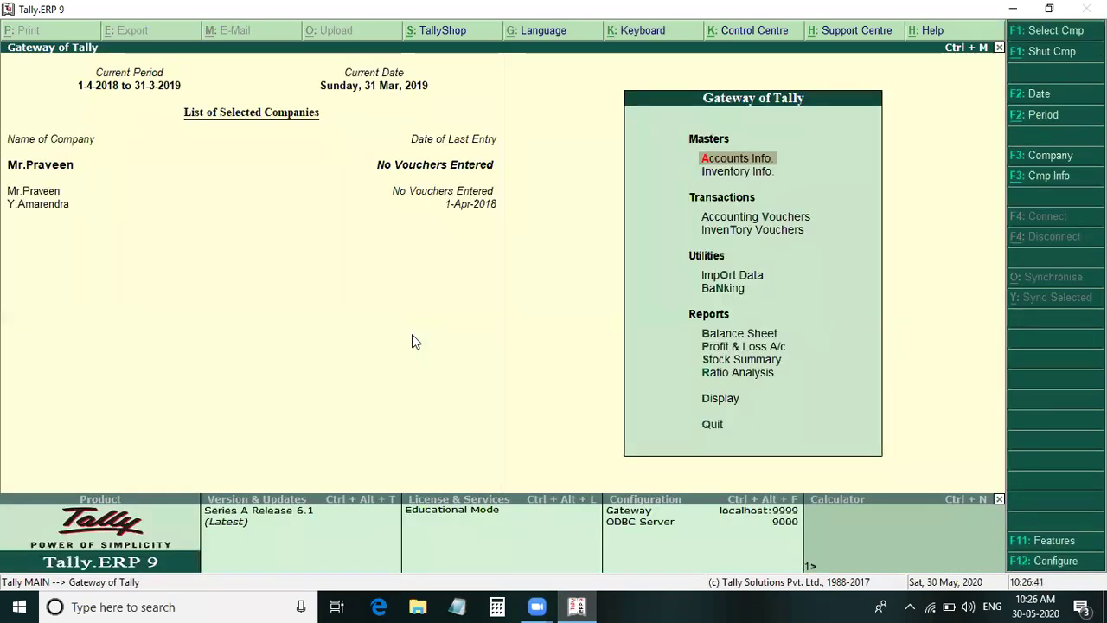
Step: Change the company's current period to run from 1-4-2020 to 1-4-2020
key(alt+F2)
text(1)
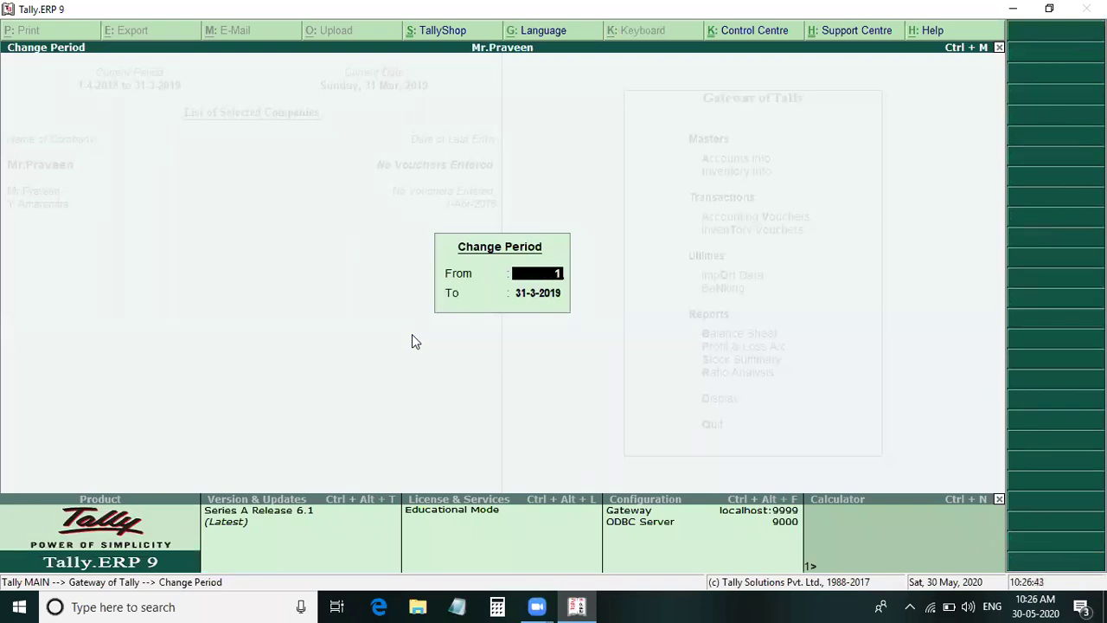
text(-4-2020)
key(Return)
text(1-4-)
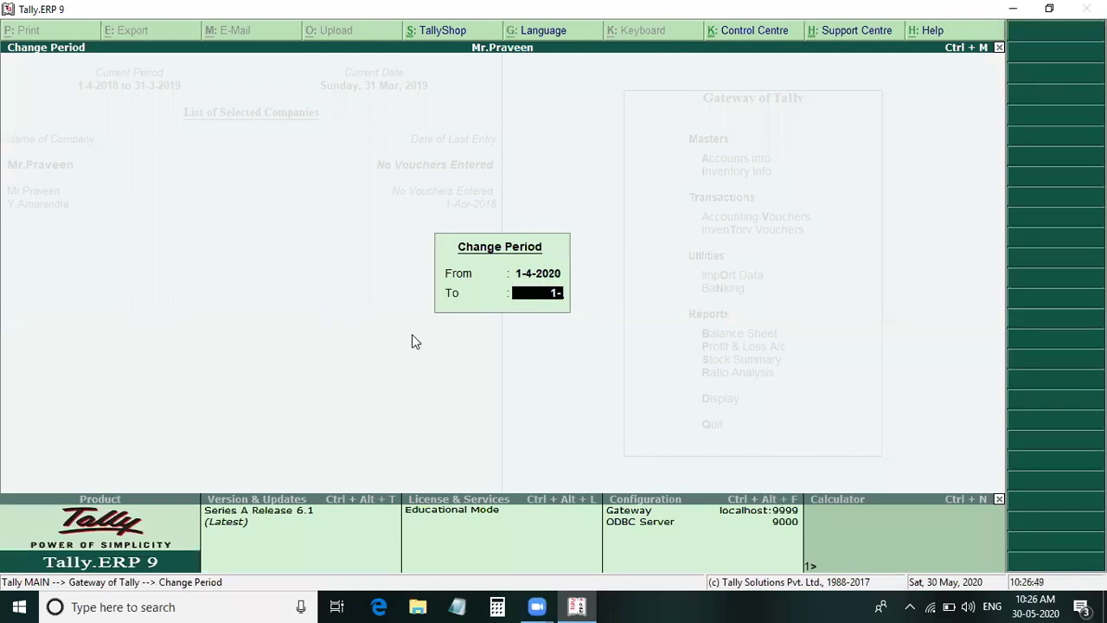
text(2020)
key(Return)
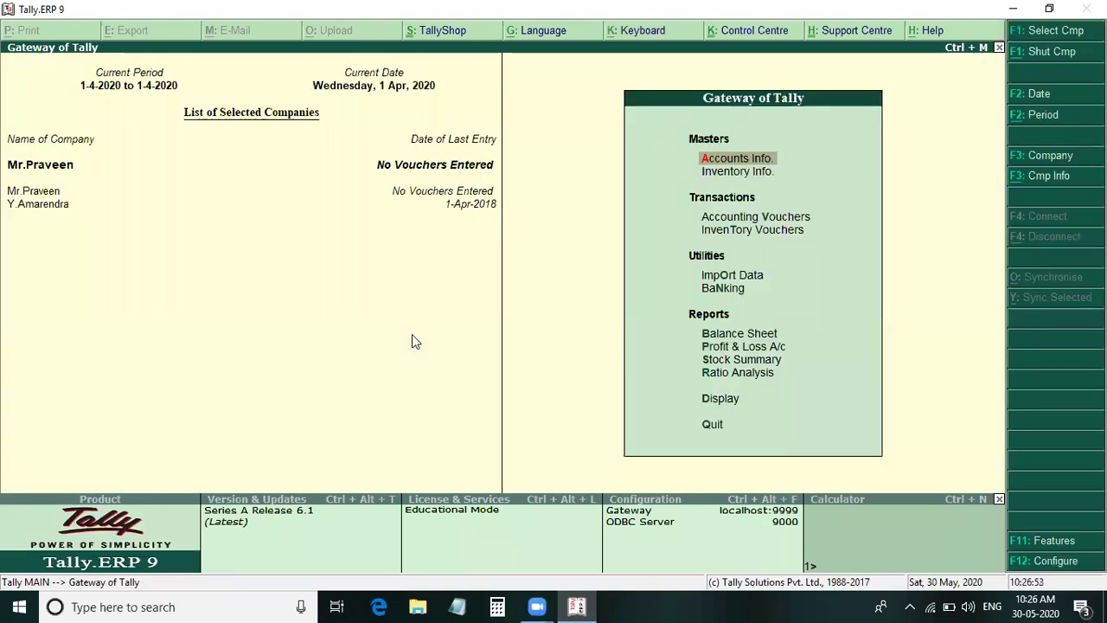
Step: Record a Cash receipt voucher of 3,00,000 from the owner's capital ledger, without a narration
key(v)
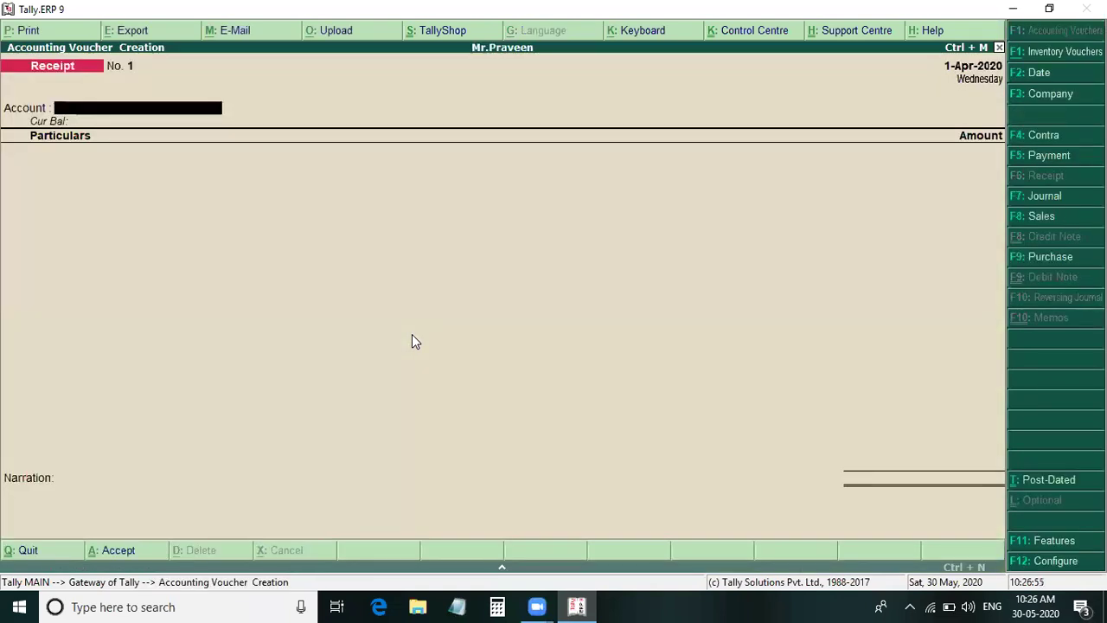
key(Return)
text(Mr)
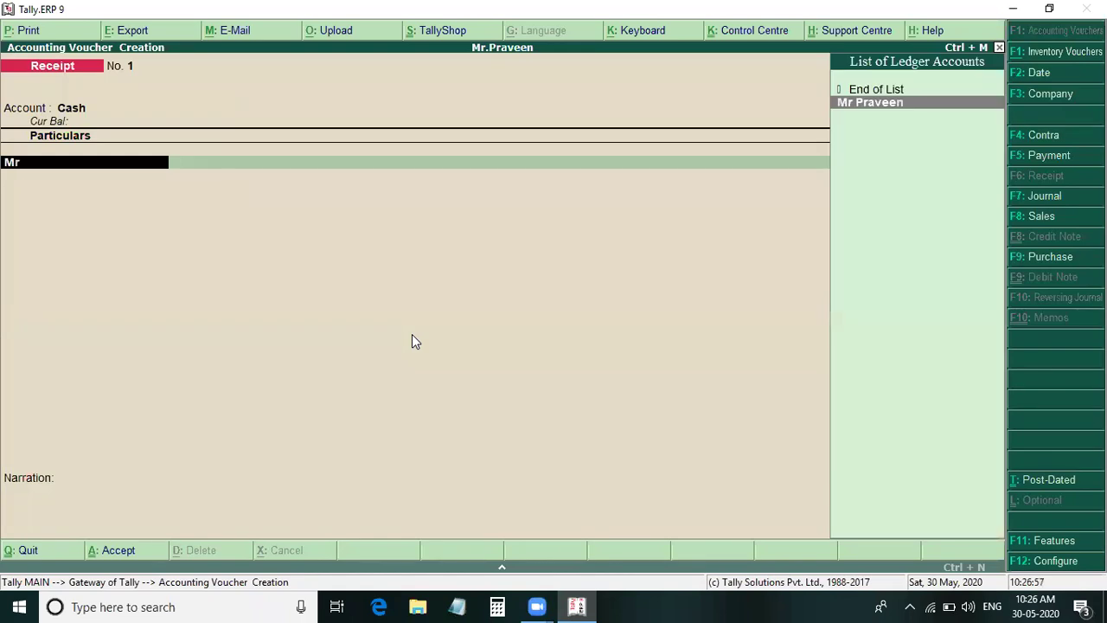
key(Return)
text(3,00,00)
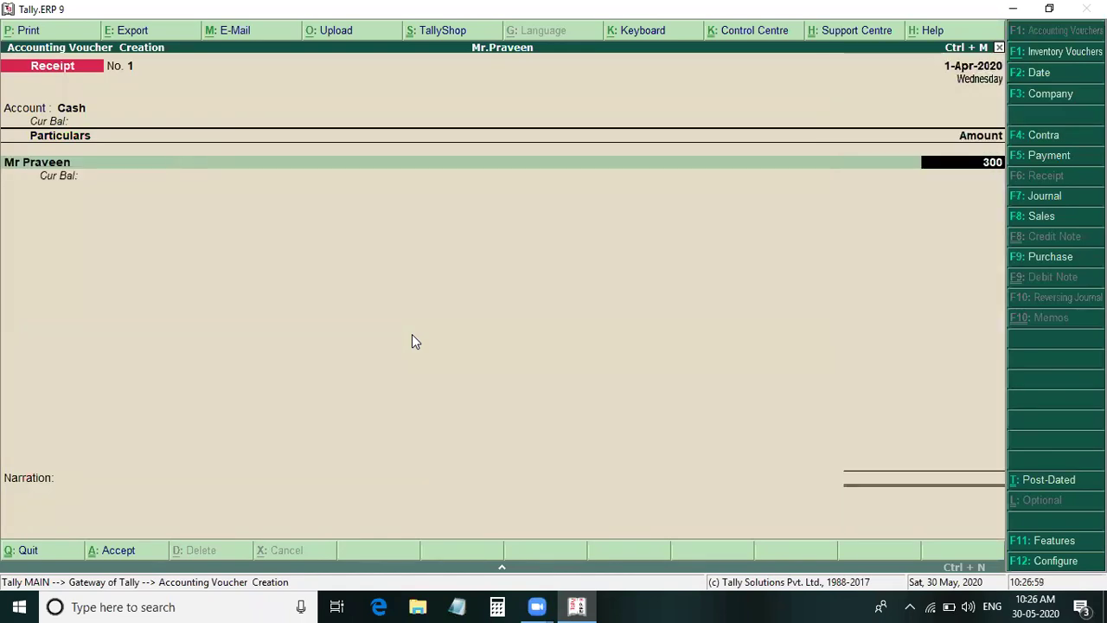
text(000)
key(Return)
key(Return)
key(Return)
key(Return)
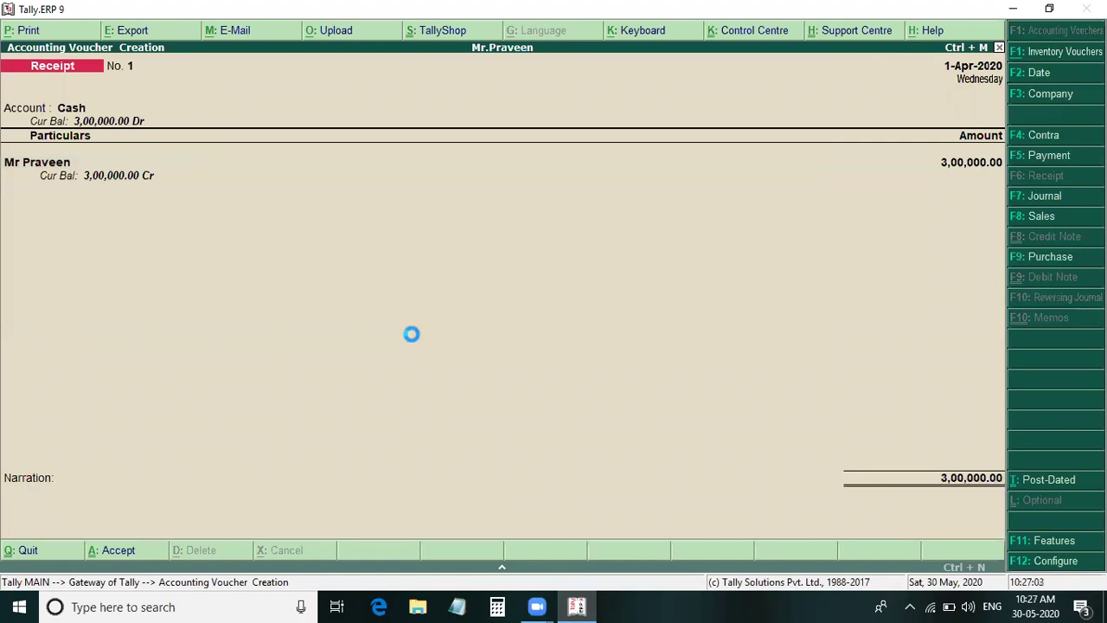
Step: Record a Cash payment voucher of 1,200 to the Power Bill Paid ledger, without a narration
key(F5)
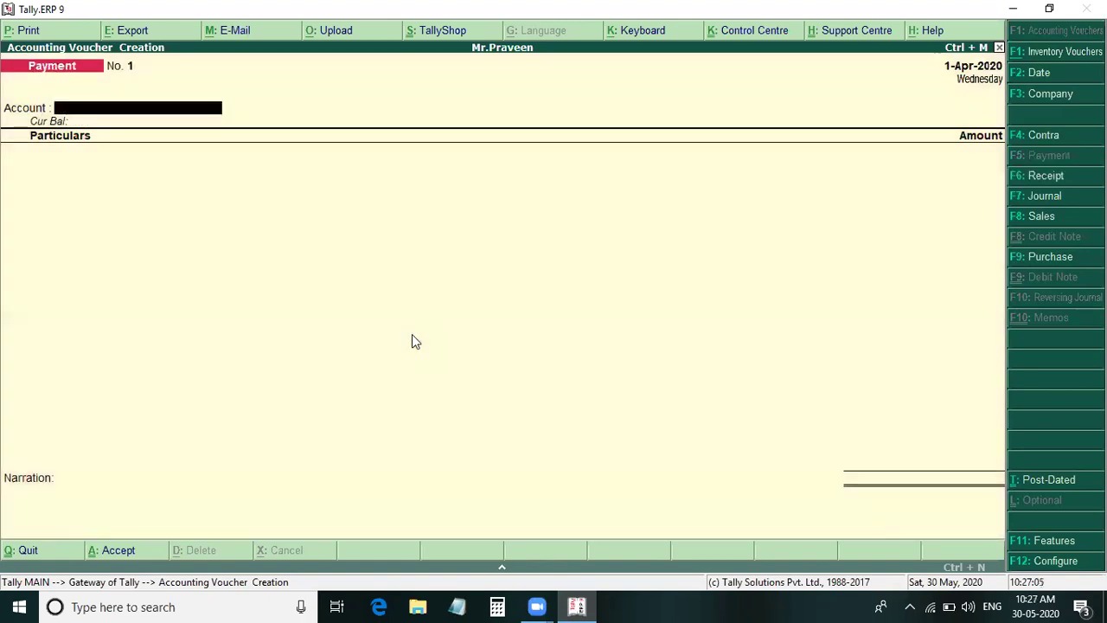
key(Return)
text(Po)
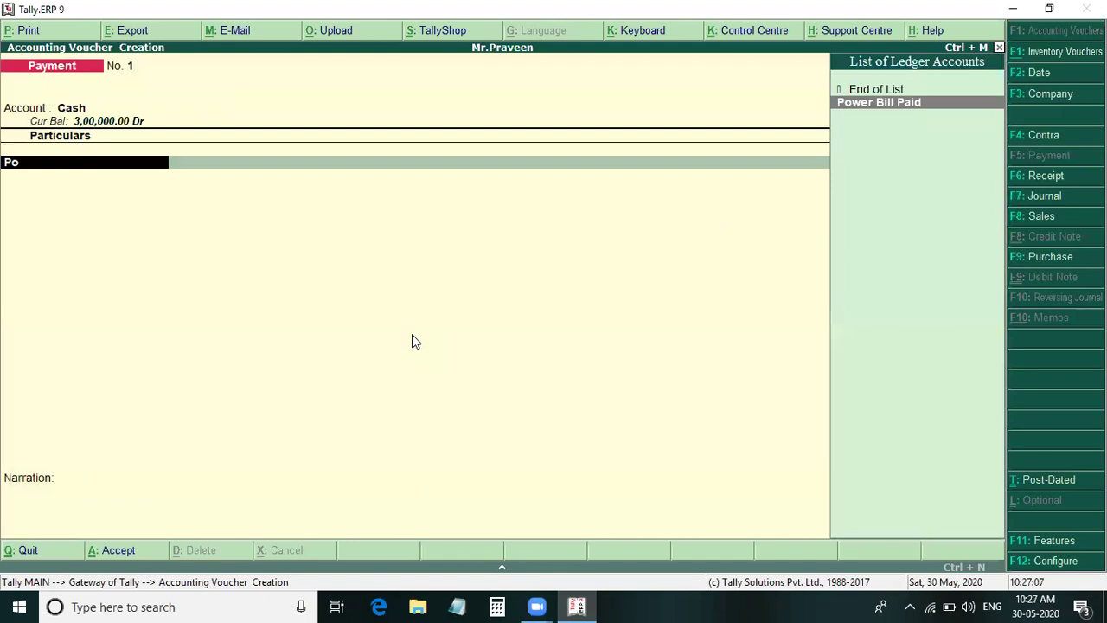
key(Return)
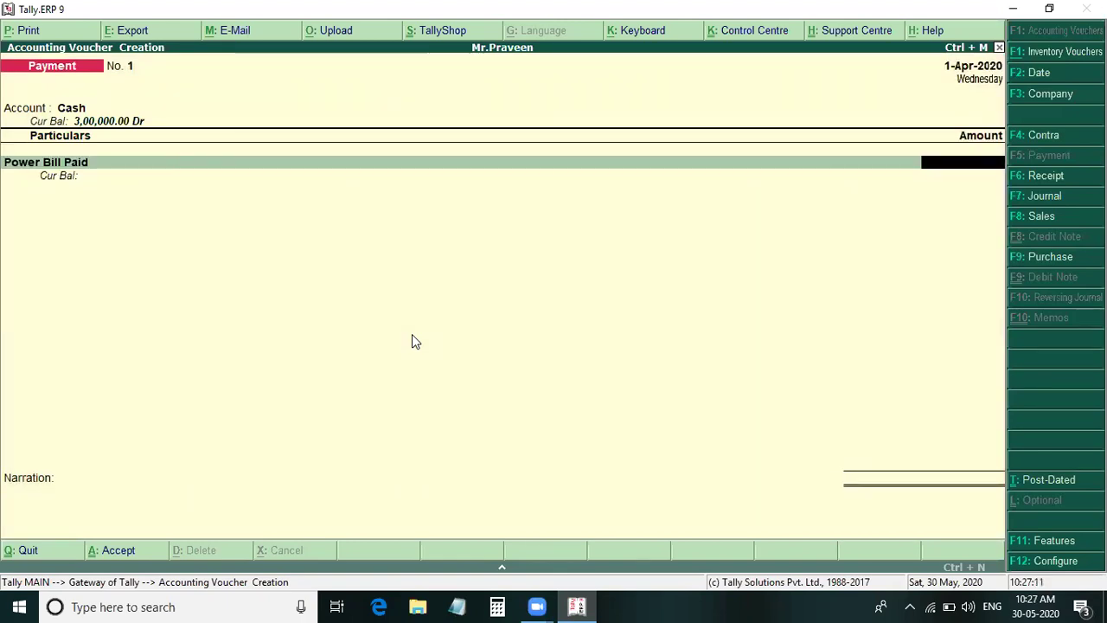
text(1200)
key(Return)
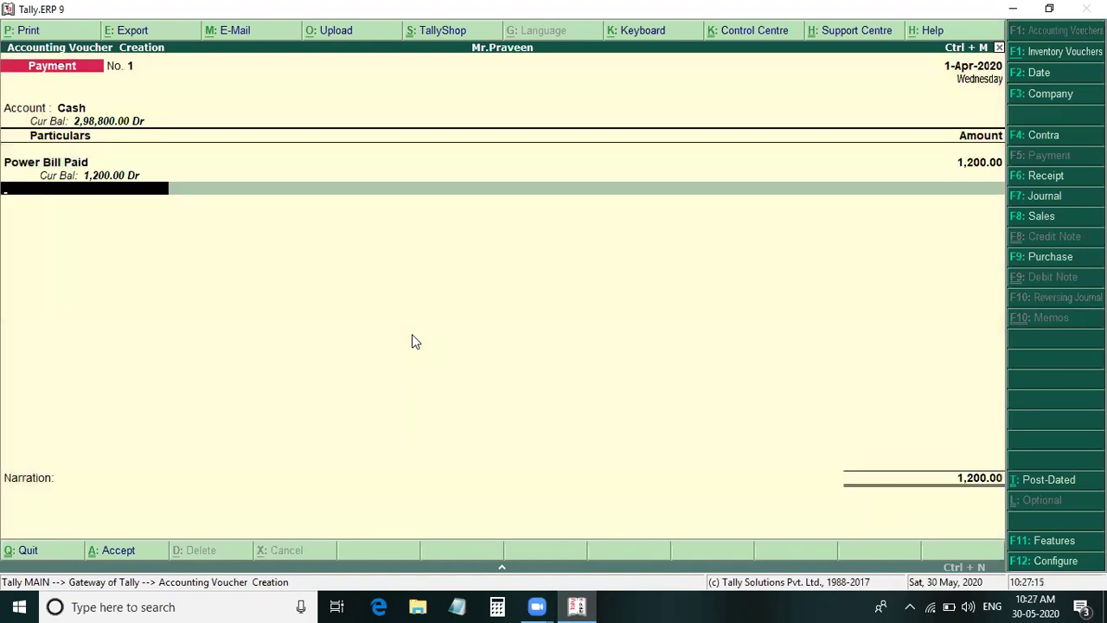
key(Return)
key(Return)
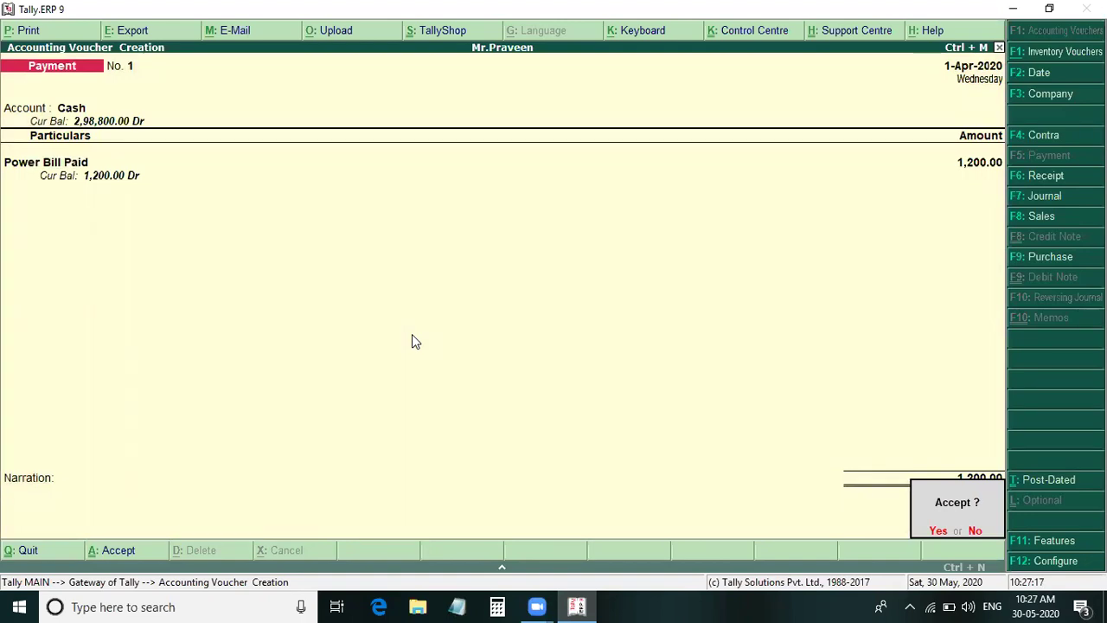
key(Return)
Step: Record a second Cash payment voucher of 15,000 to the Salary Paid ledger, without a narration
text(Sa)
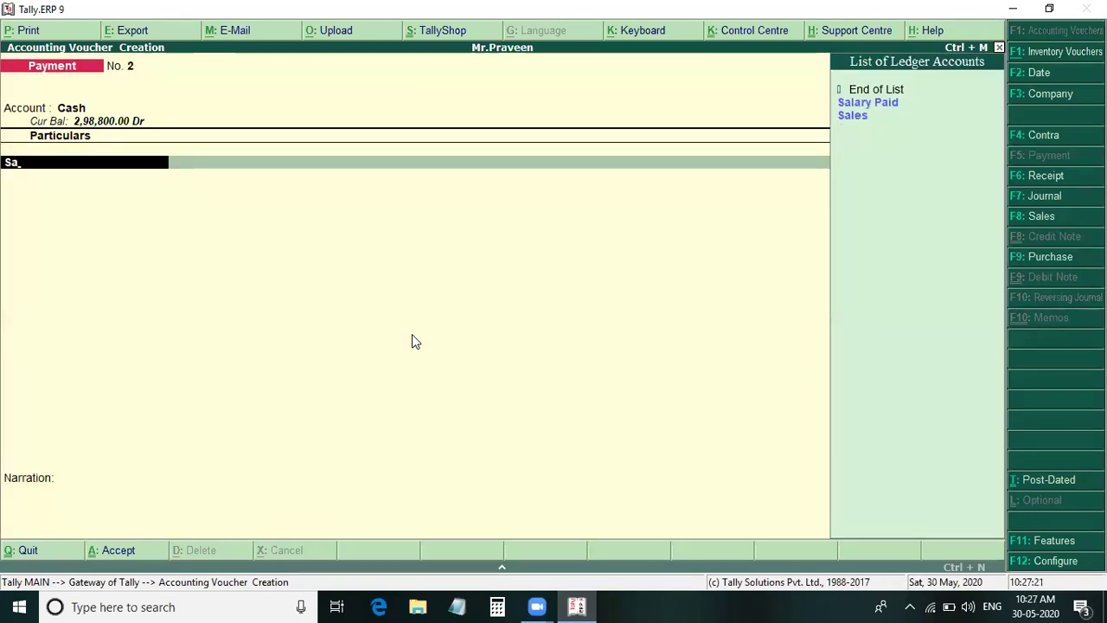
key(Down)
key(Return)
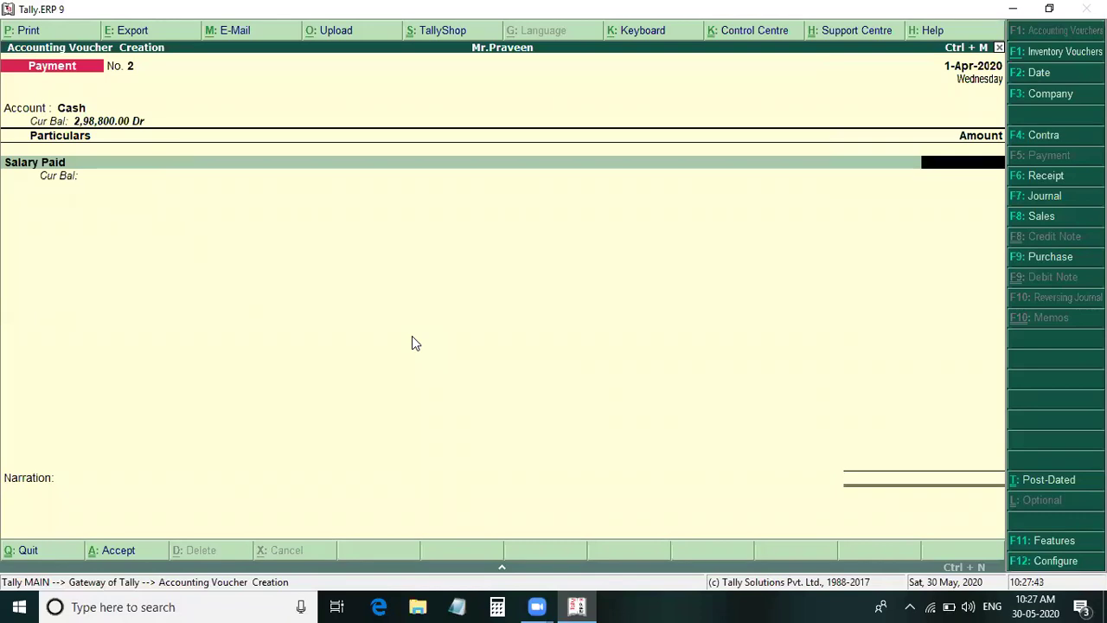
text(15)
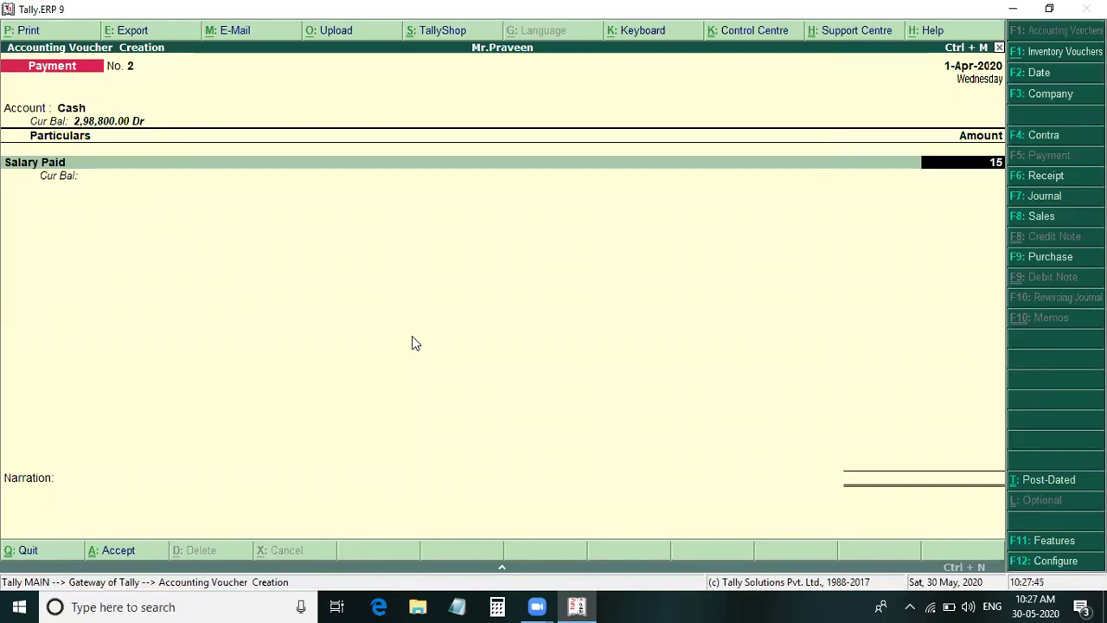
text(,0000)
key(Return)
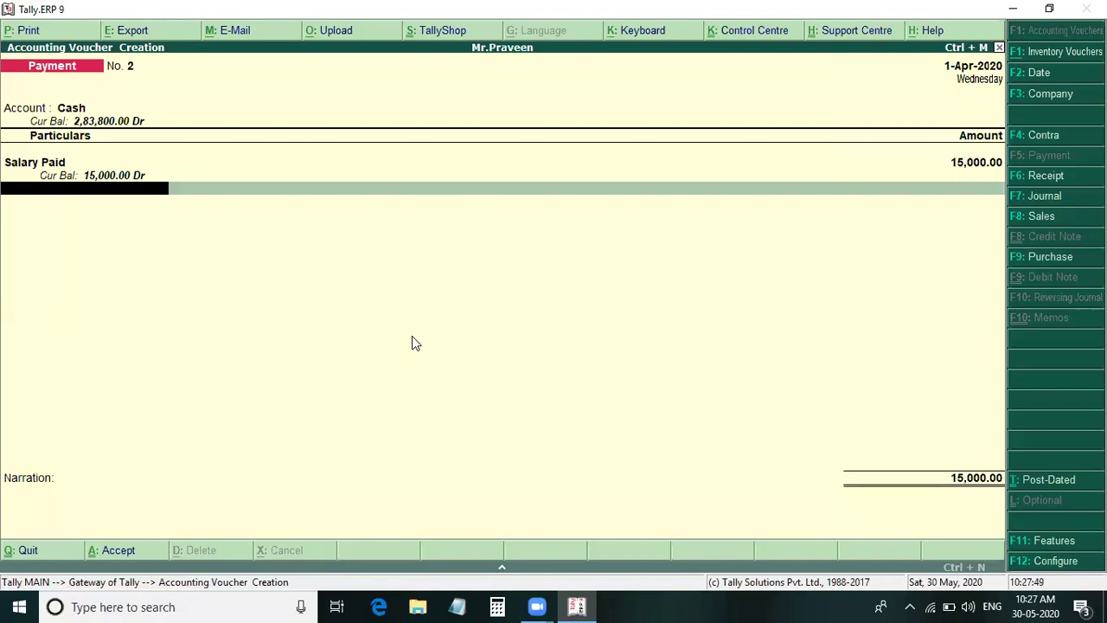
key(Return)
key(Return)
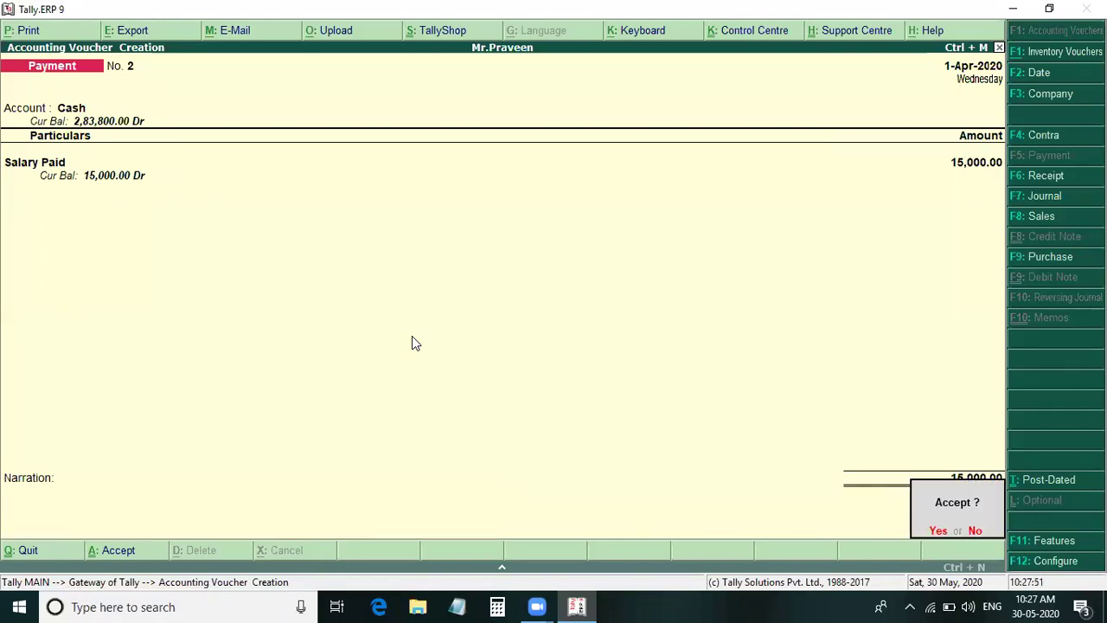
key(Return)
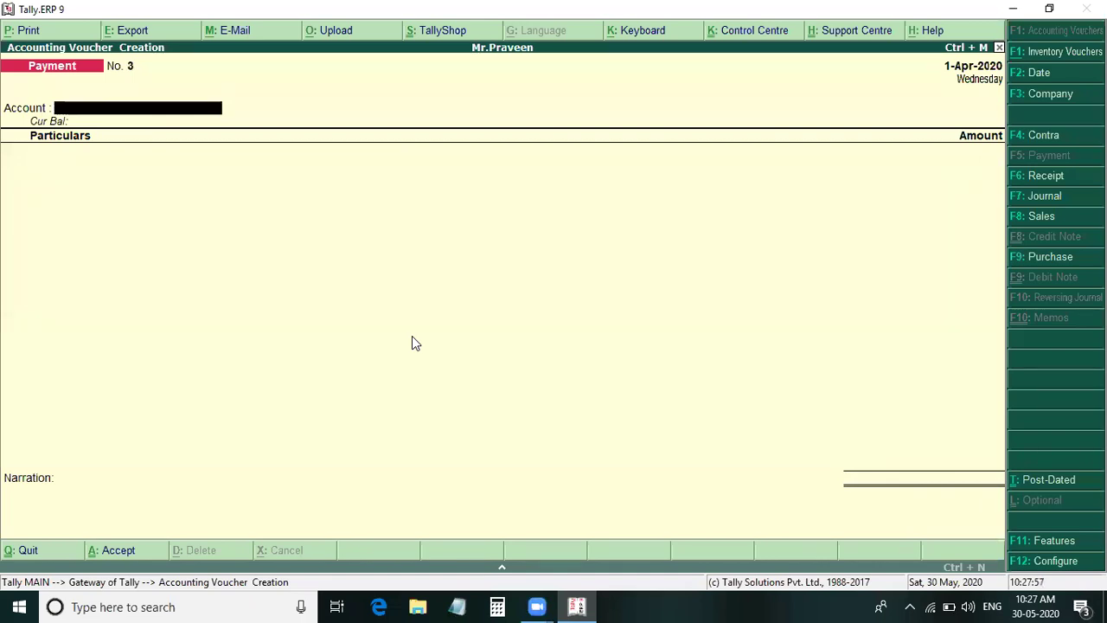
Step: Record a Cash receipt voucher of 22,000 from the Interest Received ledger, without a narration
key(F6)
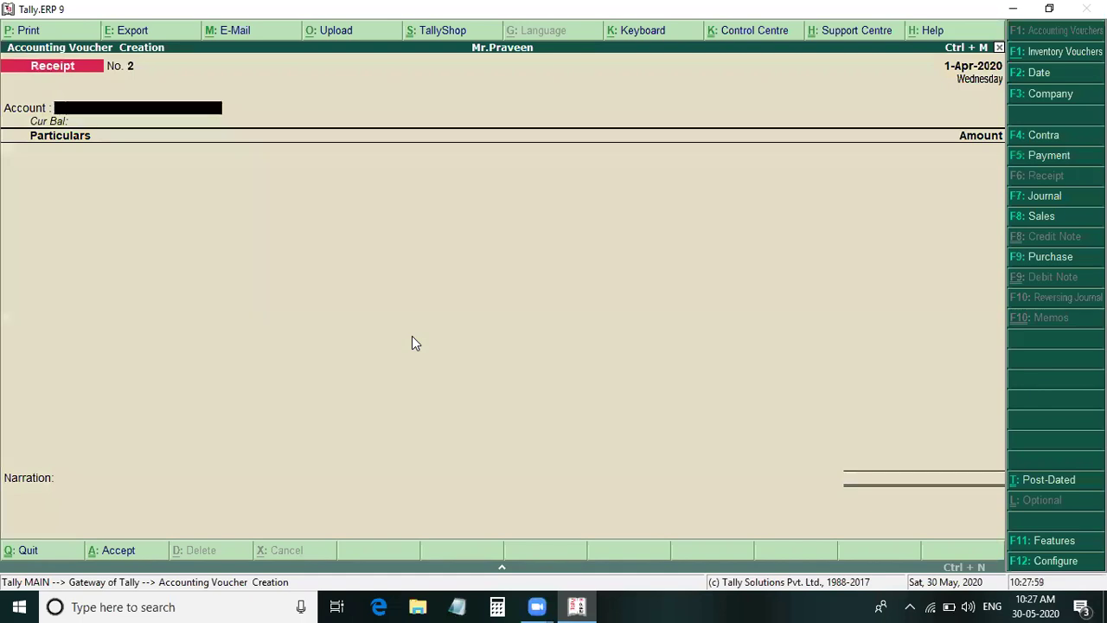
text(b)
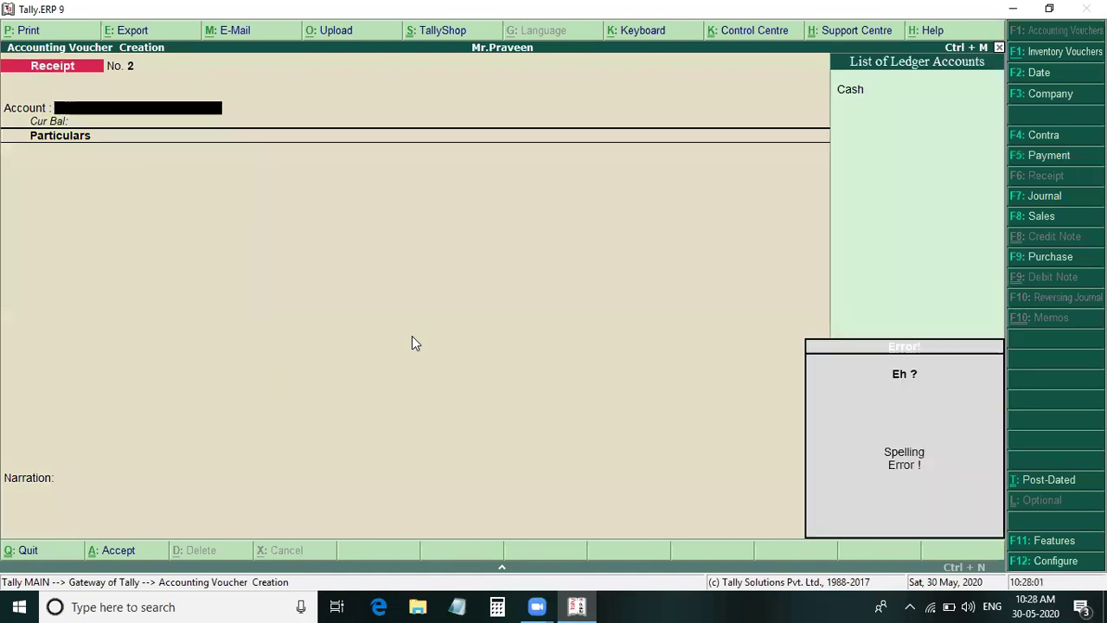
key(Return)
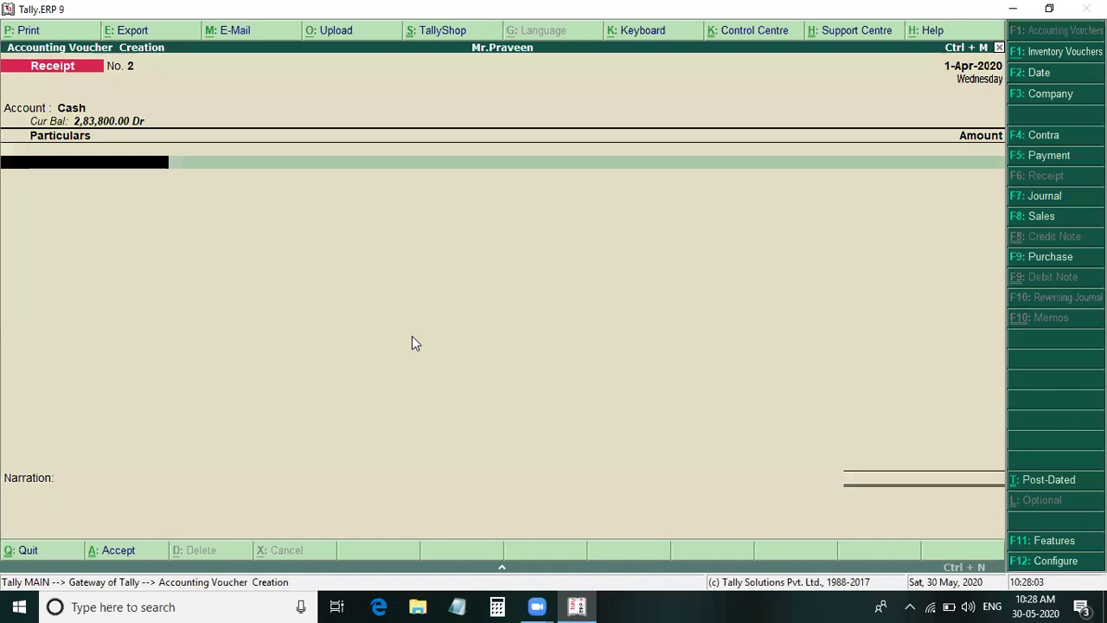
text(In)
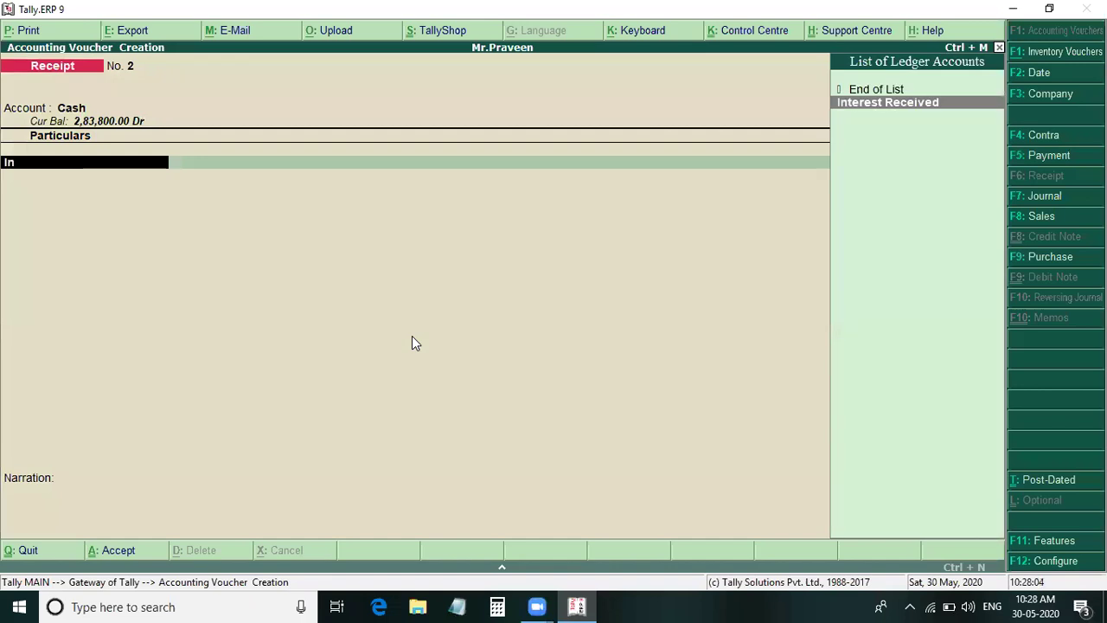
key(Return)
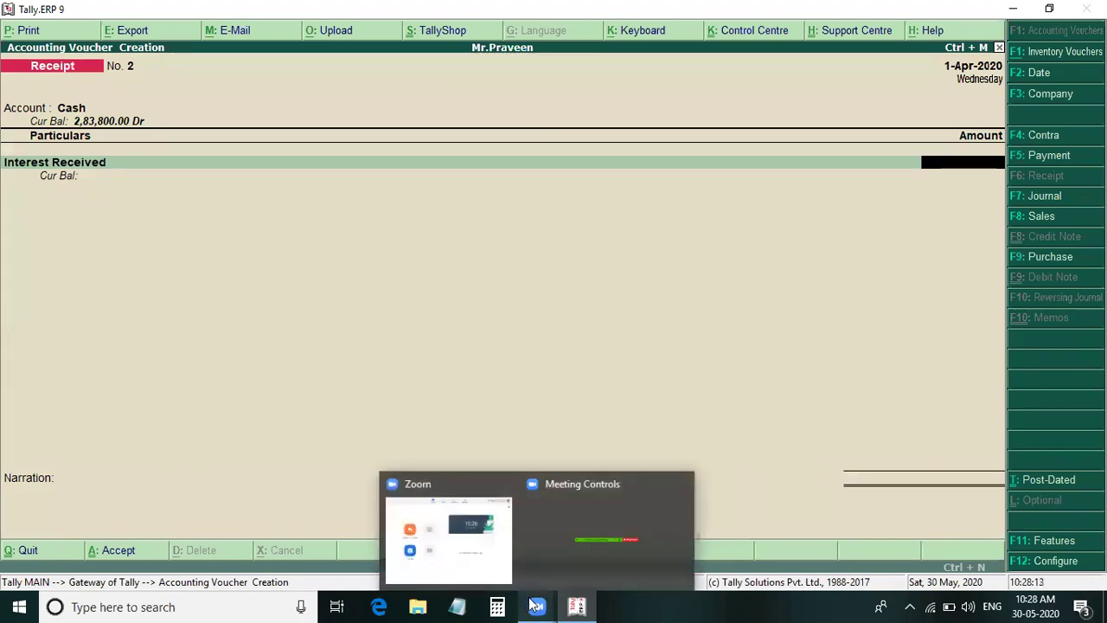
text(22,)
text(000)
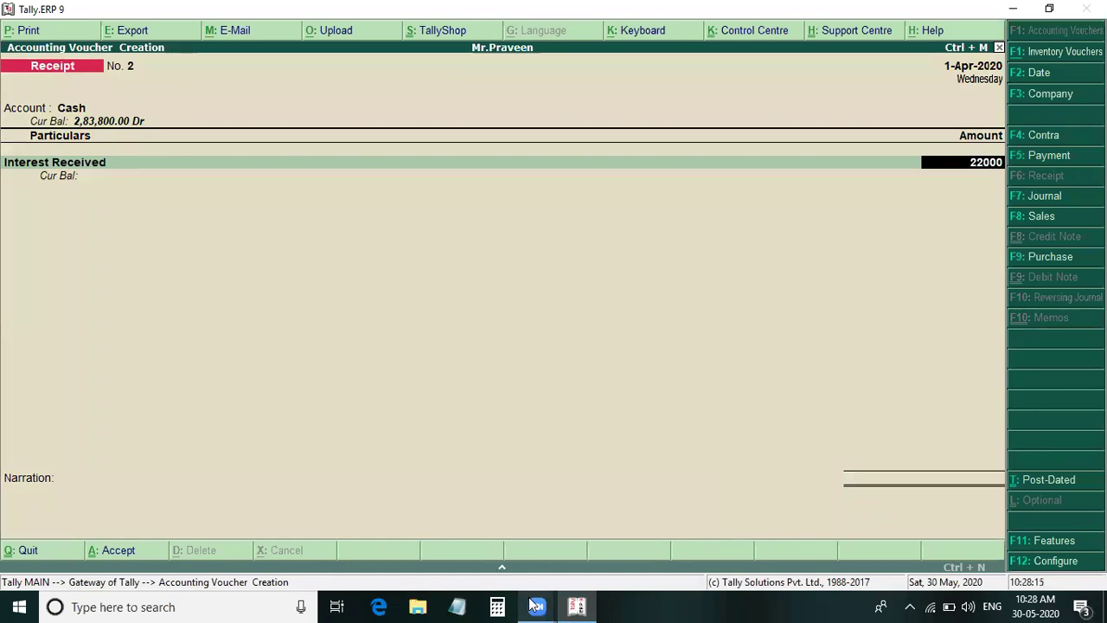
key(Return)
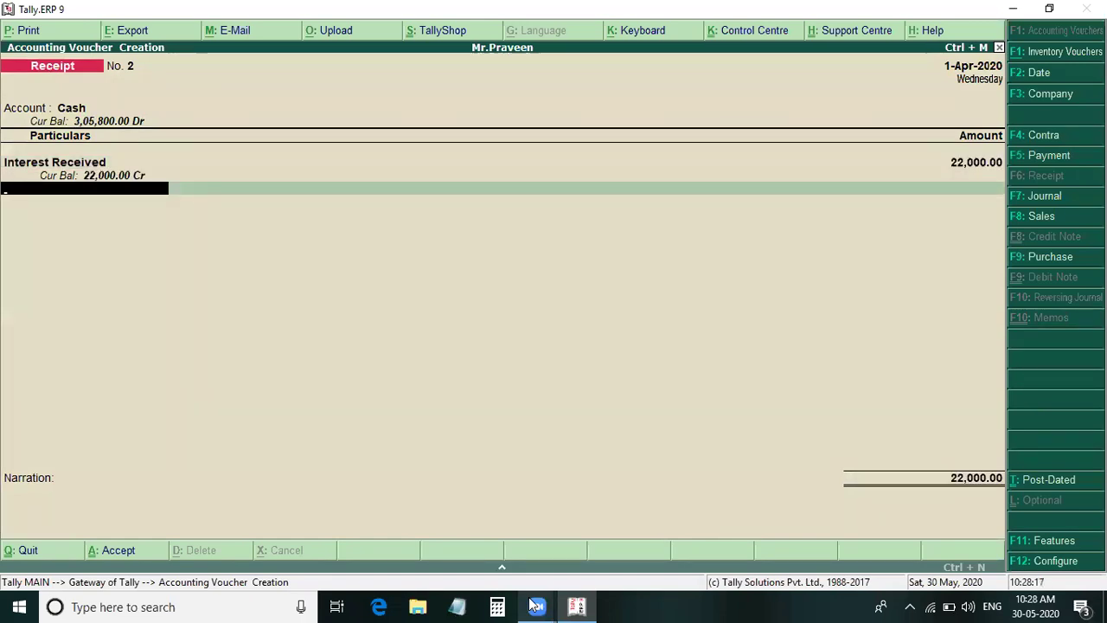
key(Return)
key(Return)
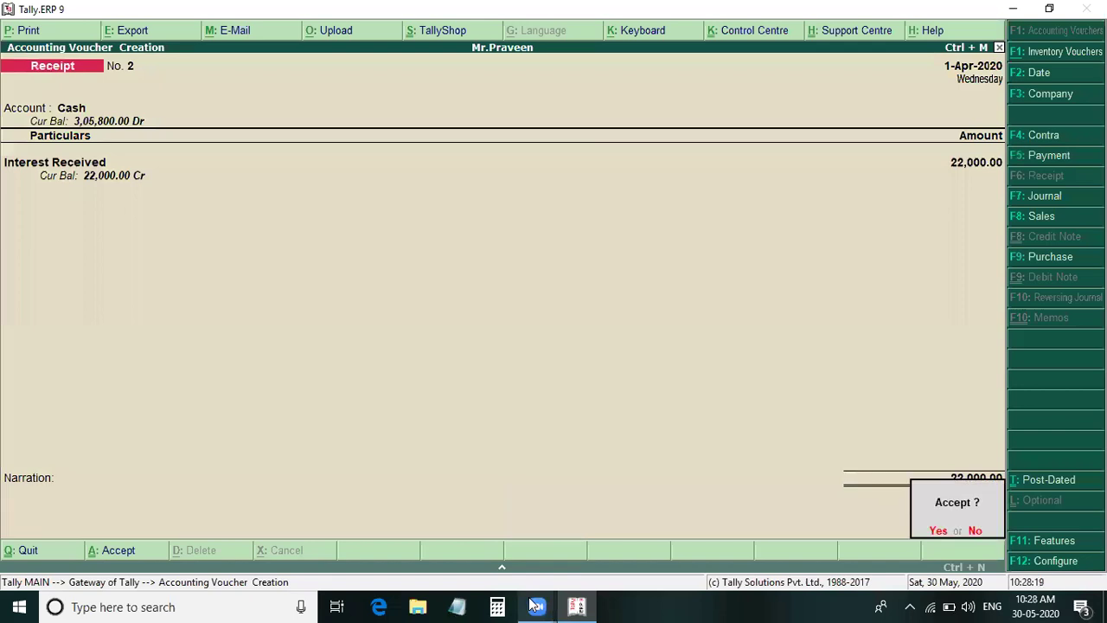
key(Return)
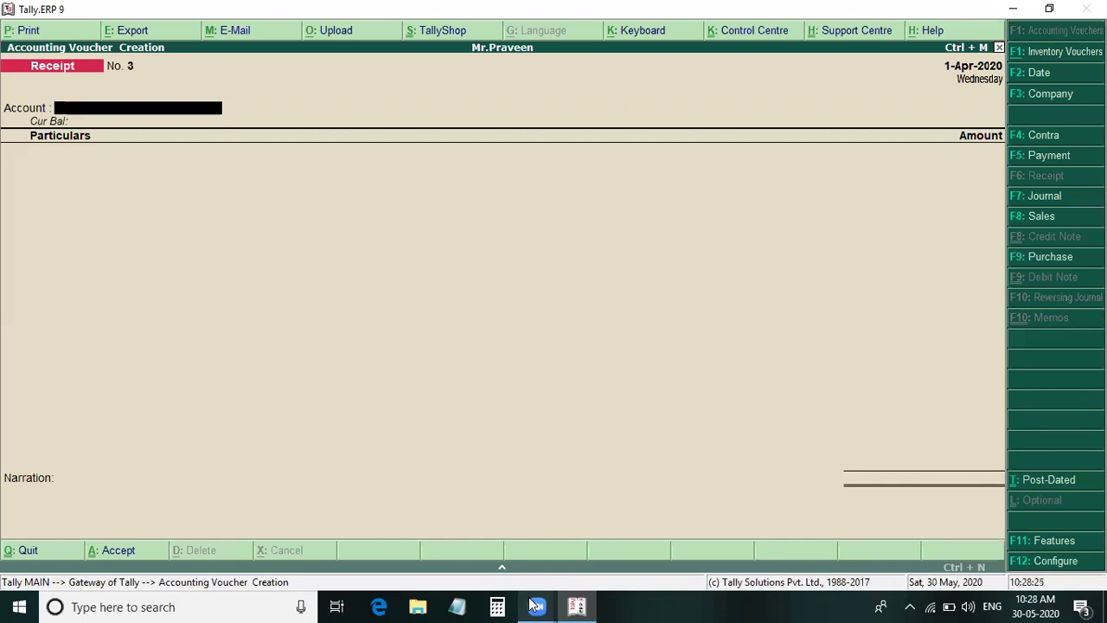
Step: Start a Purchase voucher with supplier invoice number \, party account Cash, default supplier details and purchase ledger Puchase
key(F9)
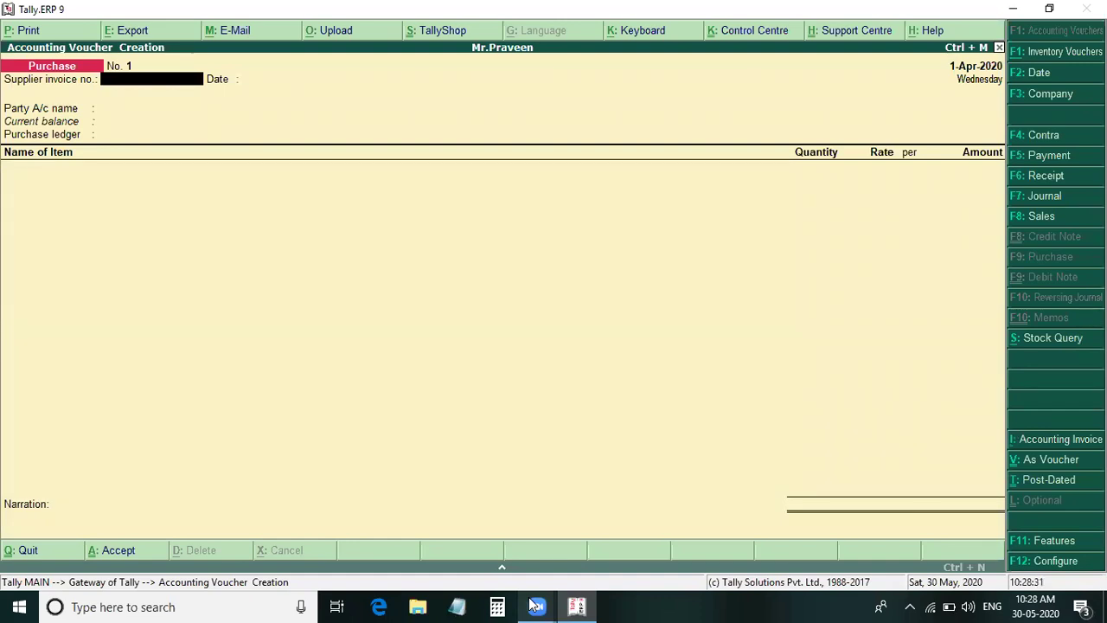
text(\)
key(Return)
key(Return)
text(c)
key(Return)
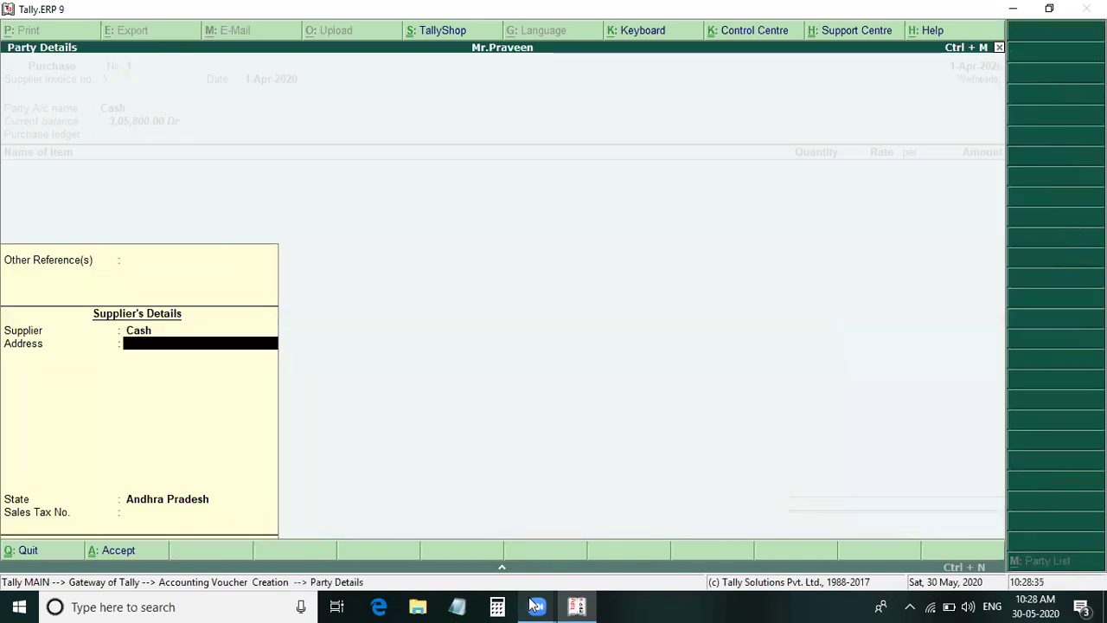
key(Return)
key(Return)
key(Return)
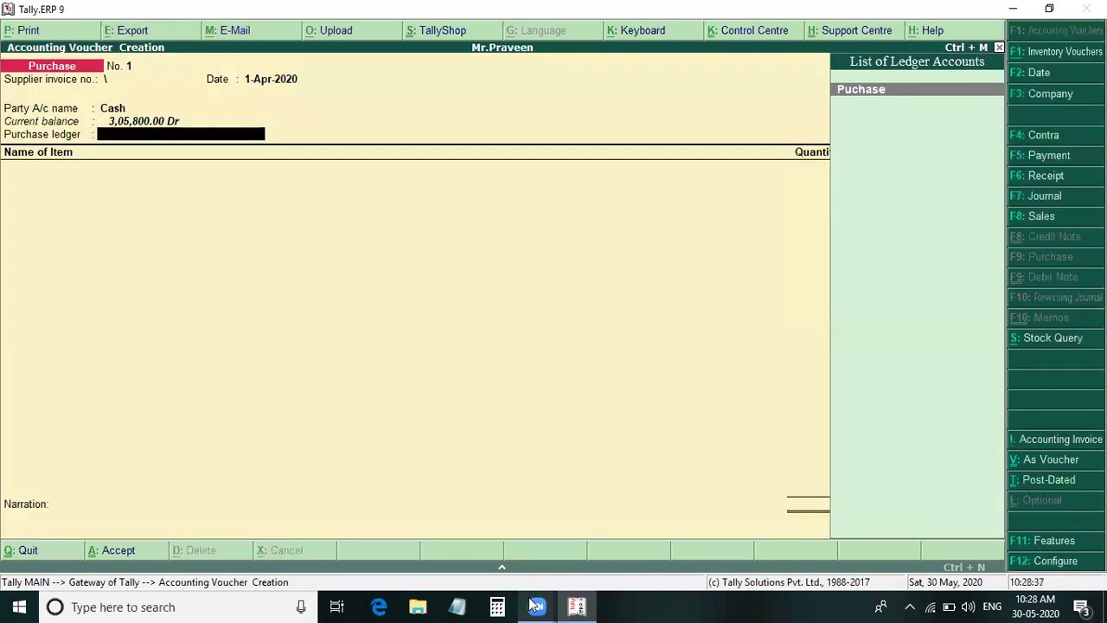
key(Return)
Step: Add the stock item Colour Tv's to the purchase voucher with quantity 10 and rate 9,000 per set
text(C)
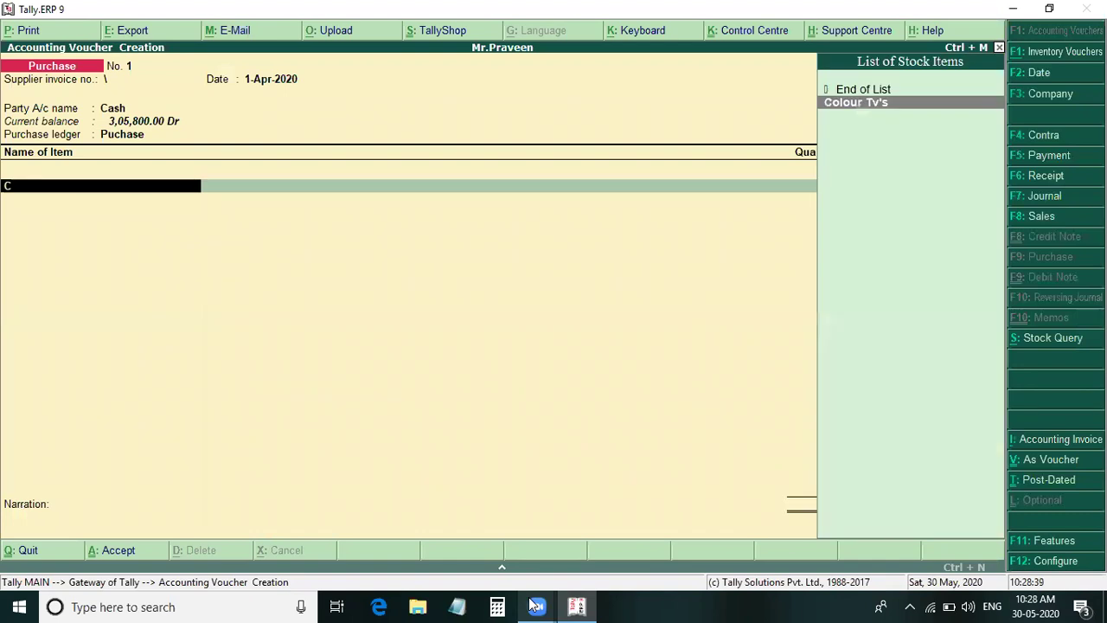
key(Return)
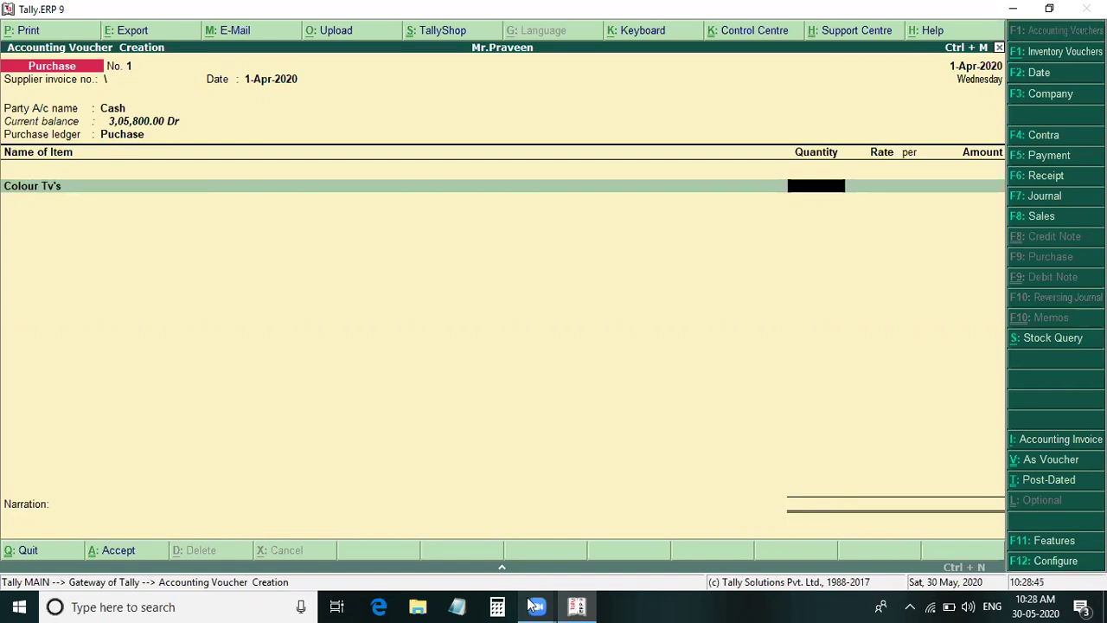
mouse_move(529, 605)
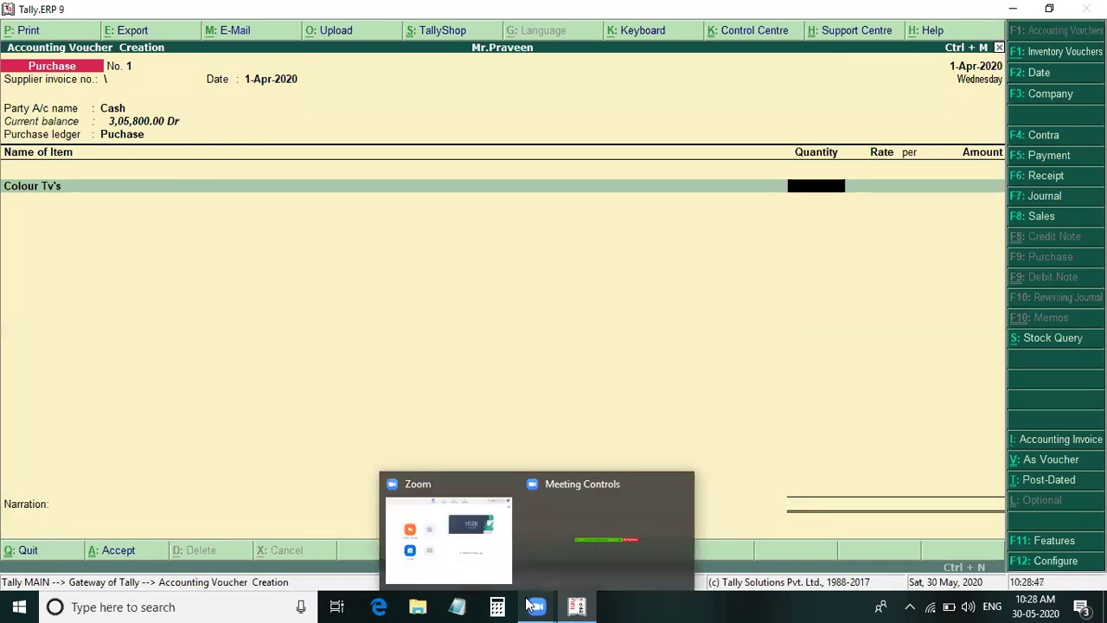
text(10)
key(Return)
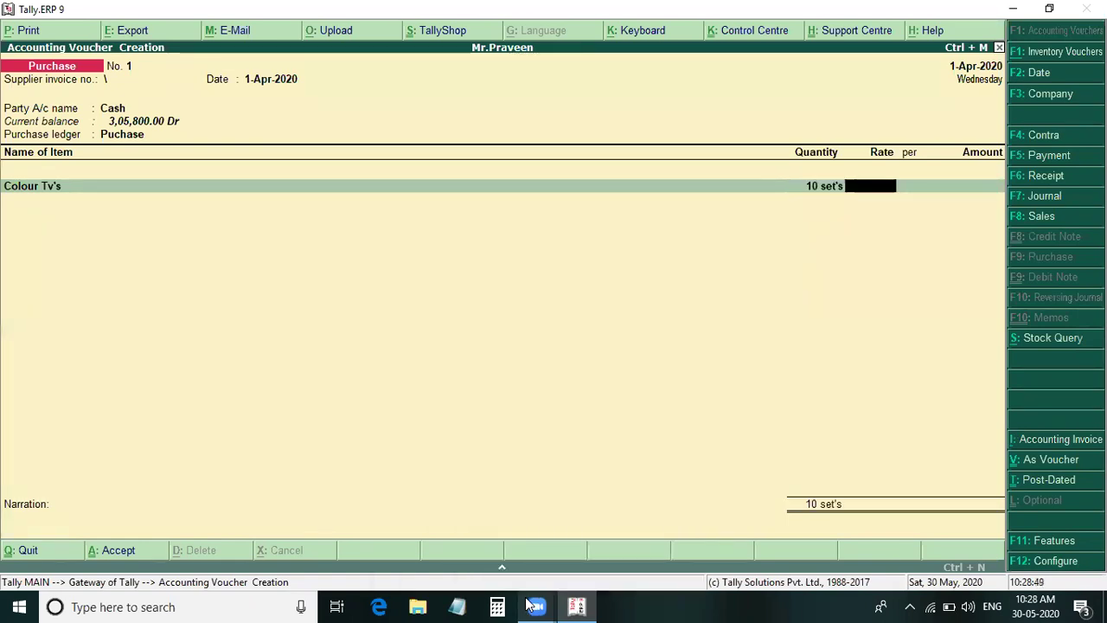
text(9000)
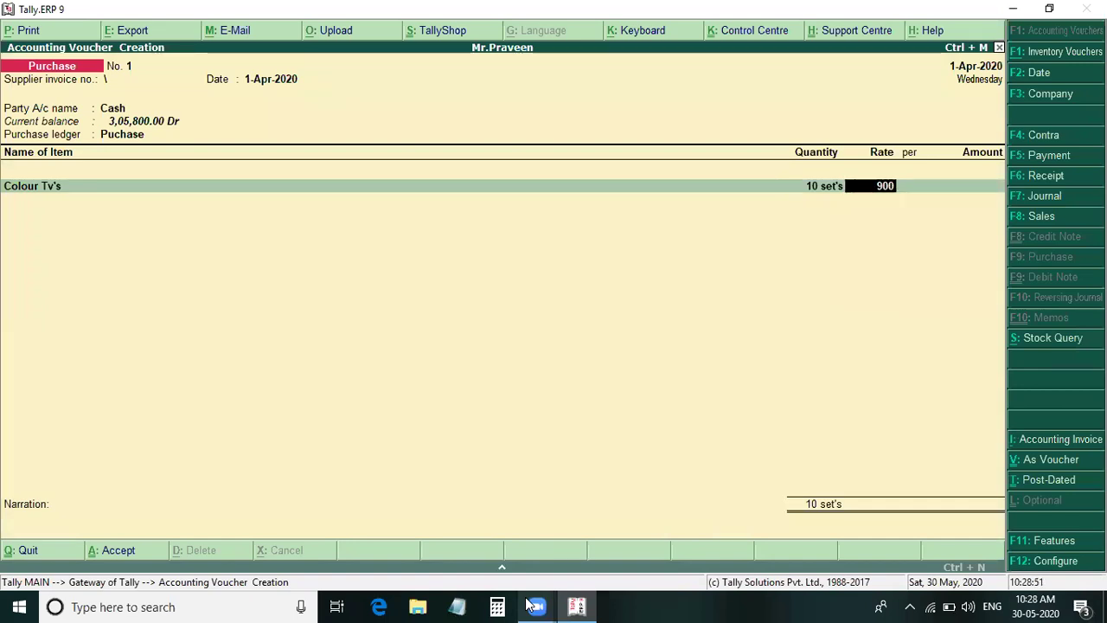
key(Return)
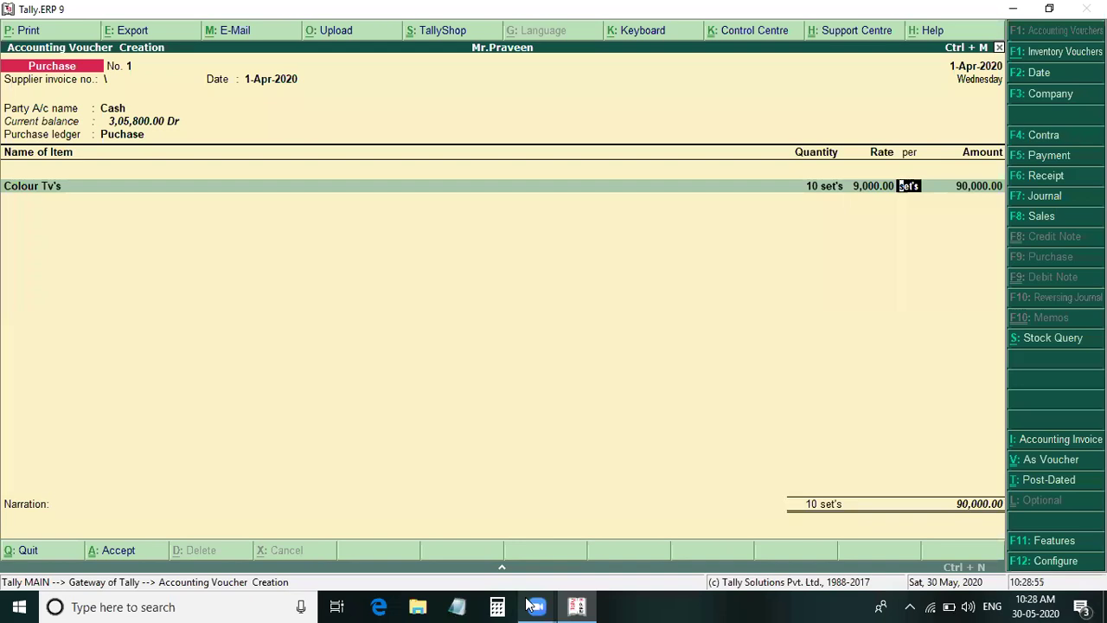
key(Return)
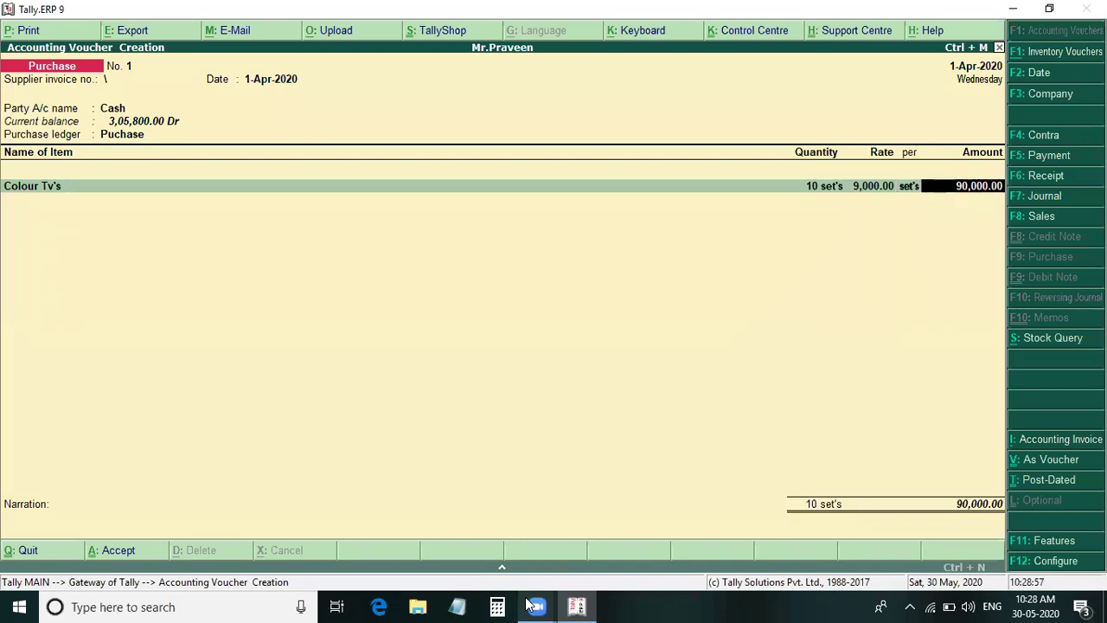
key(Return)
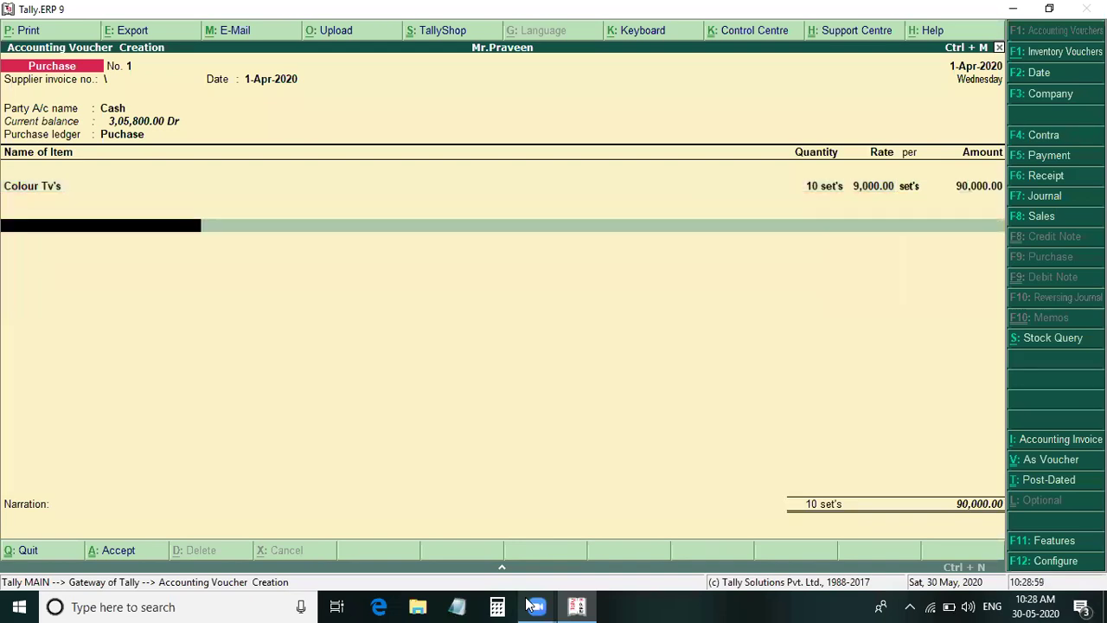
Step: End the purchase item list and save the voucher without a narration
key(Return)
key(Return)
key(Return)
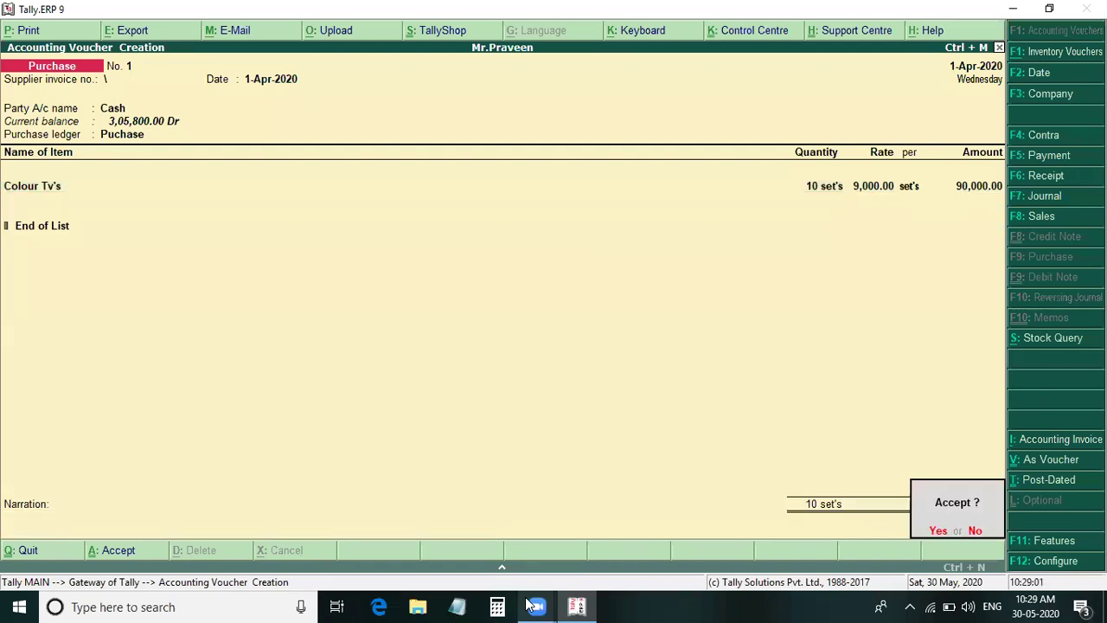
key(Return)
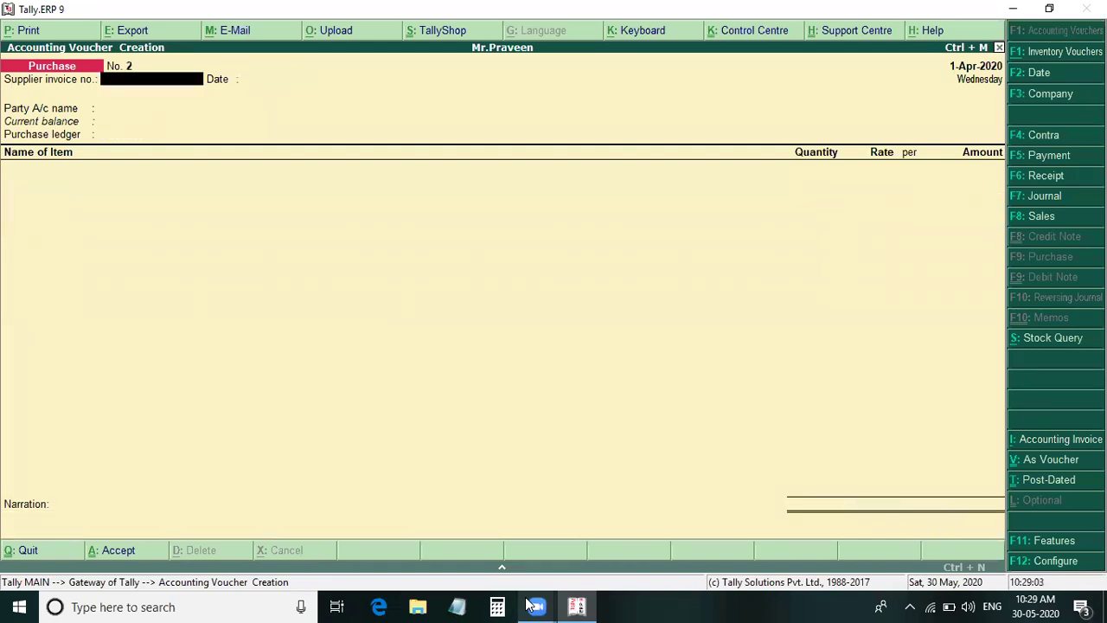
Step: Start a Sales voucher with a blank reference number, party account Cash, default party details and sales ledger Sales
key(F8)
key(Return)
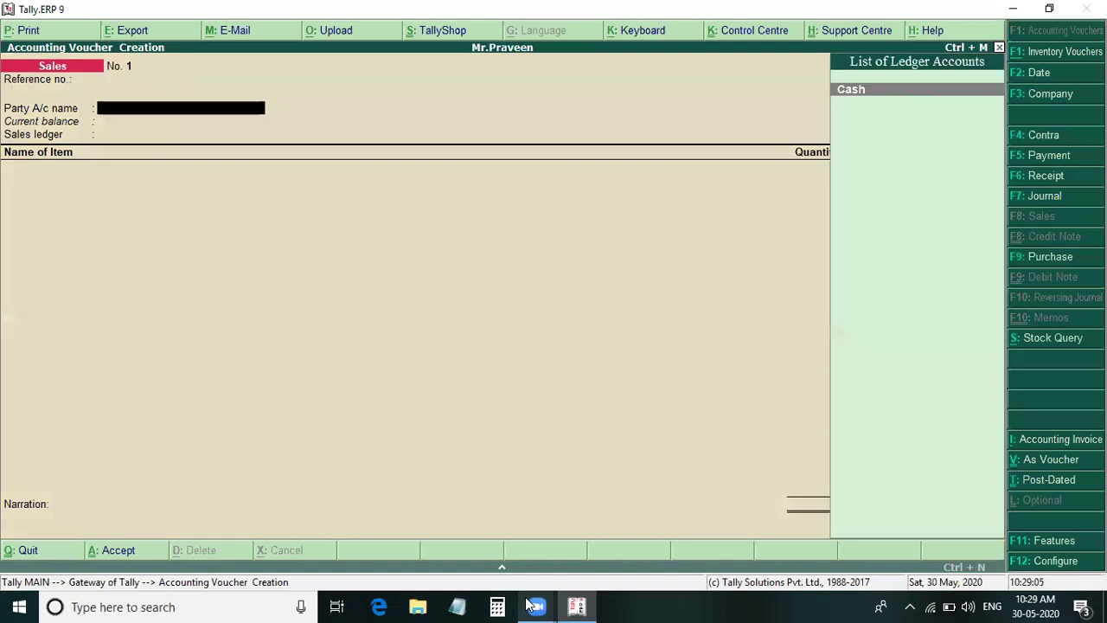
key(Return)
key(Return)
key(Return)
key(Return)
key(Return)
key(Return)
key(Return)
key(Return)
key(Return)
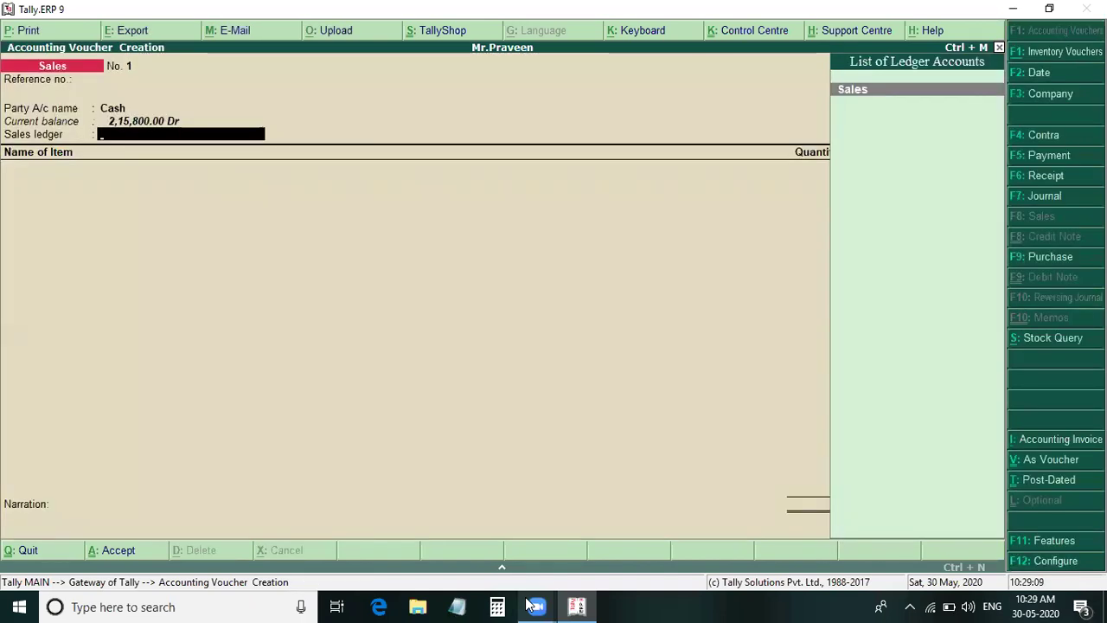
key(Return)
Step: Add the stock item Colour Tv's to the sales voucher with quantity 5 and rate 15,000 per set
text(C)
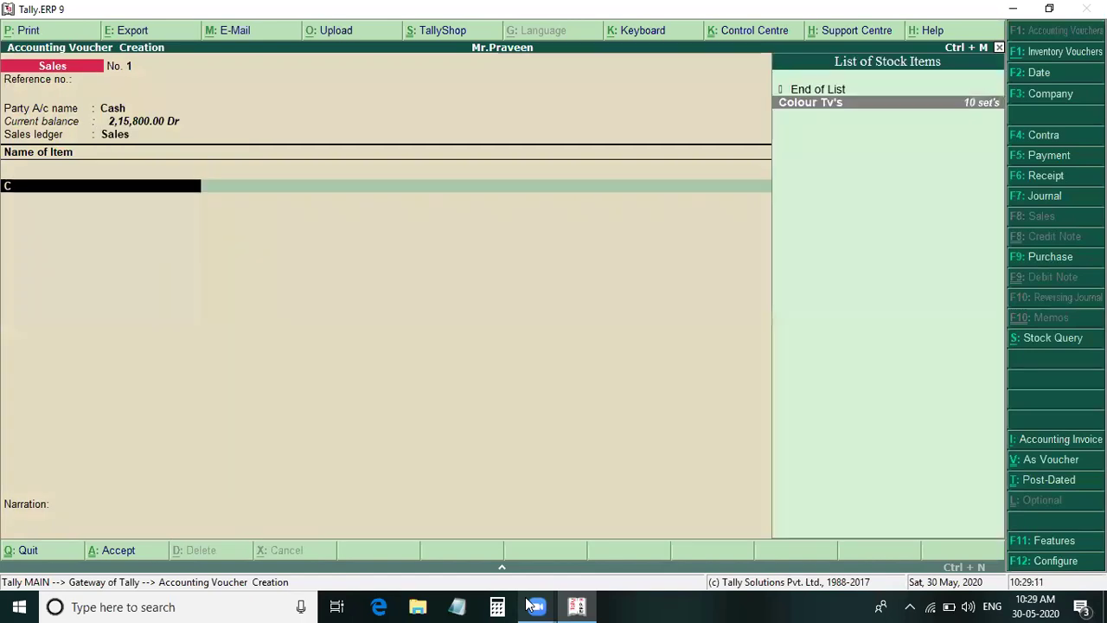
key(Return)
text(5)
key(Return)
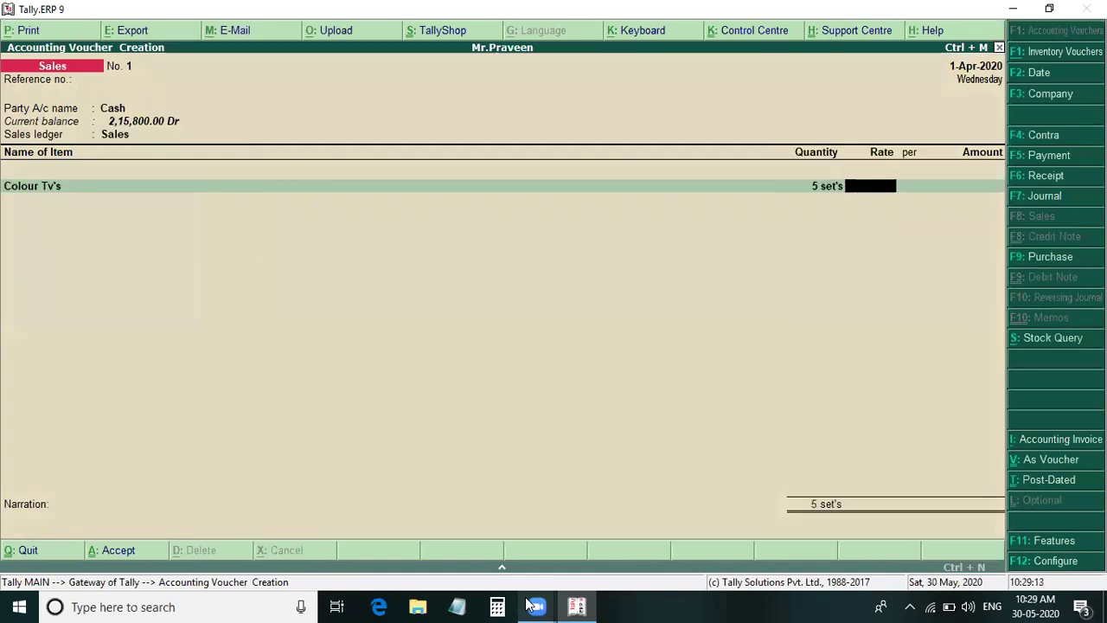
text(15000)
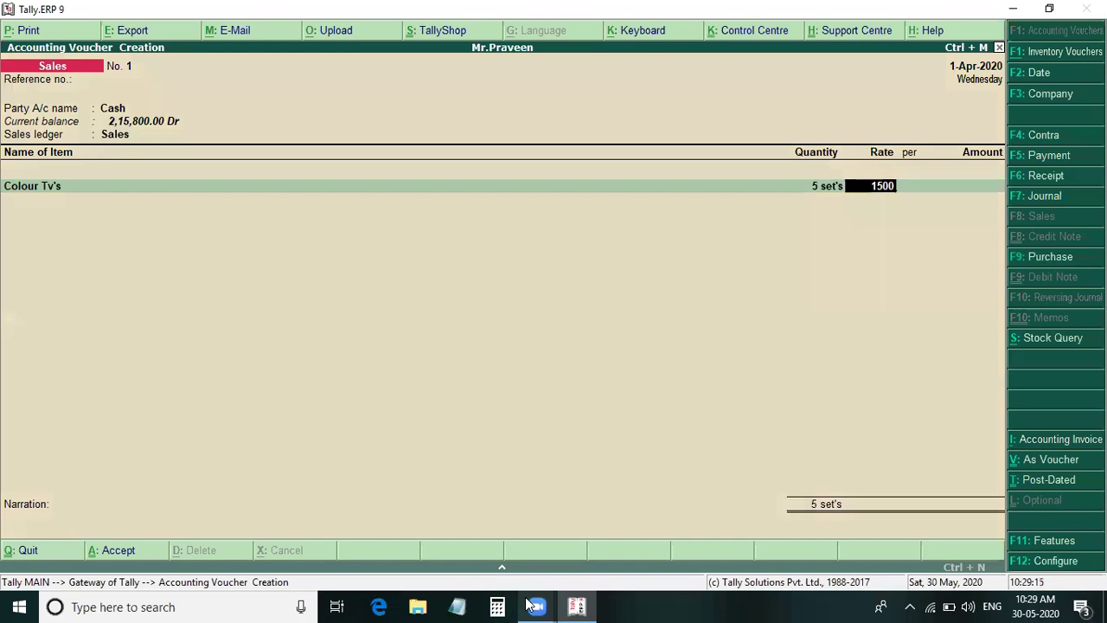
key(Return)
key(Return)
key(Return)
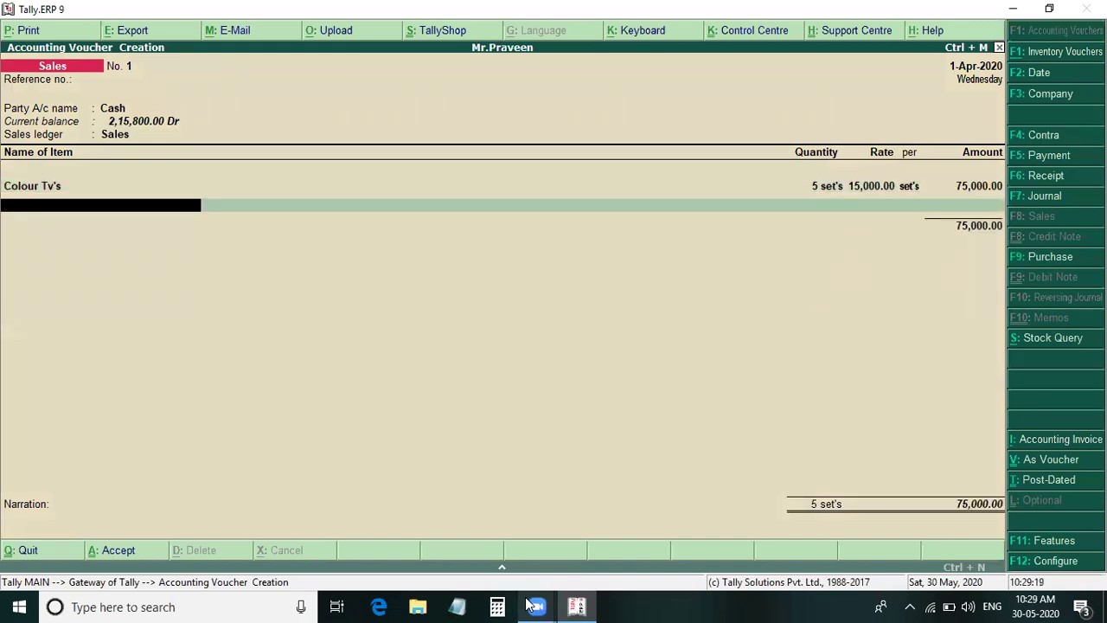
Step: Add a second Colour Tv's line to the sales voucher with quantity 3 and rate 7,500 per set
text(C)
key(Return)
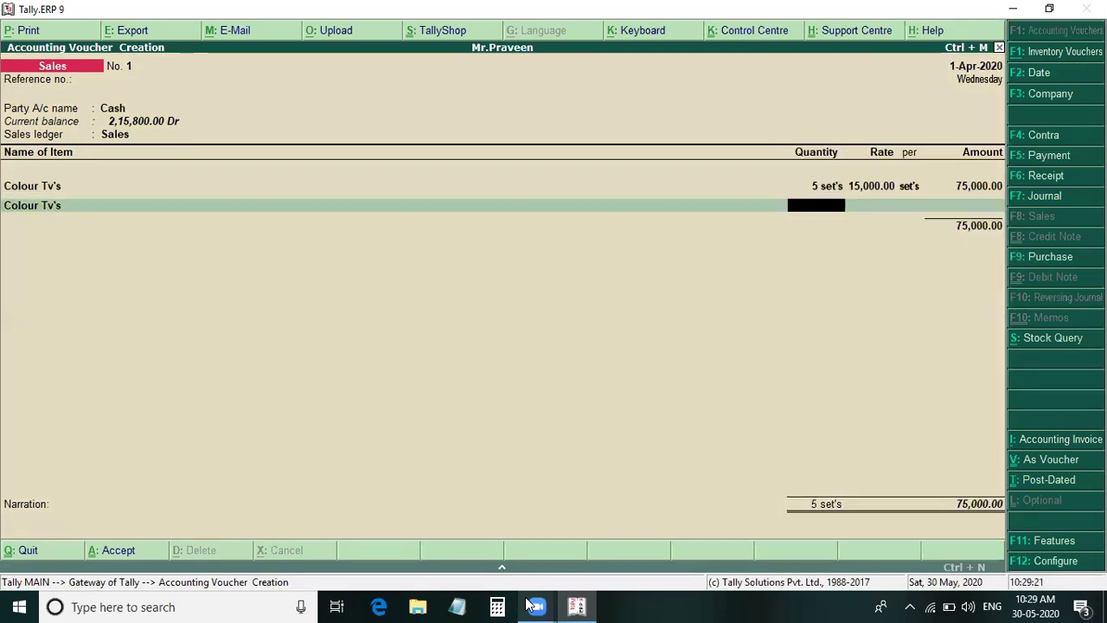
text(3)
key(Return)
text(7500)
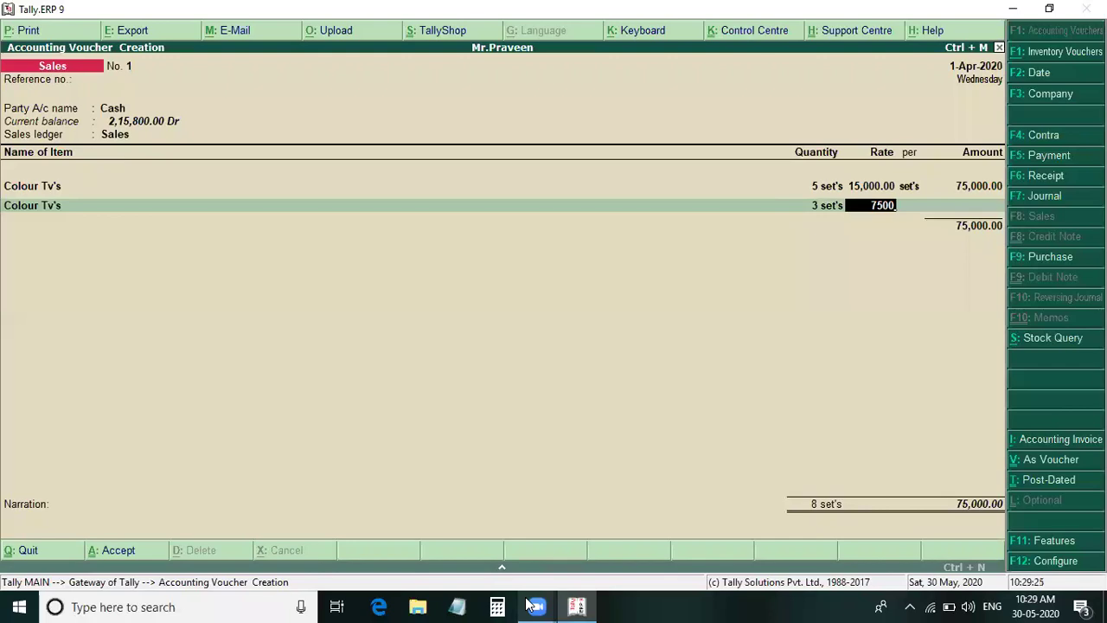
key(Return)
key(Return)
key(Return)
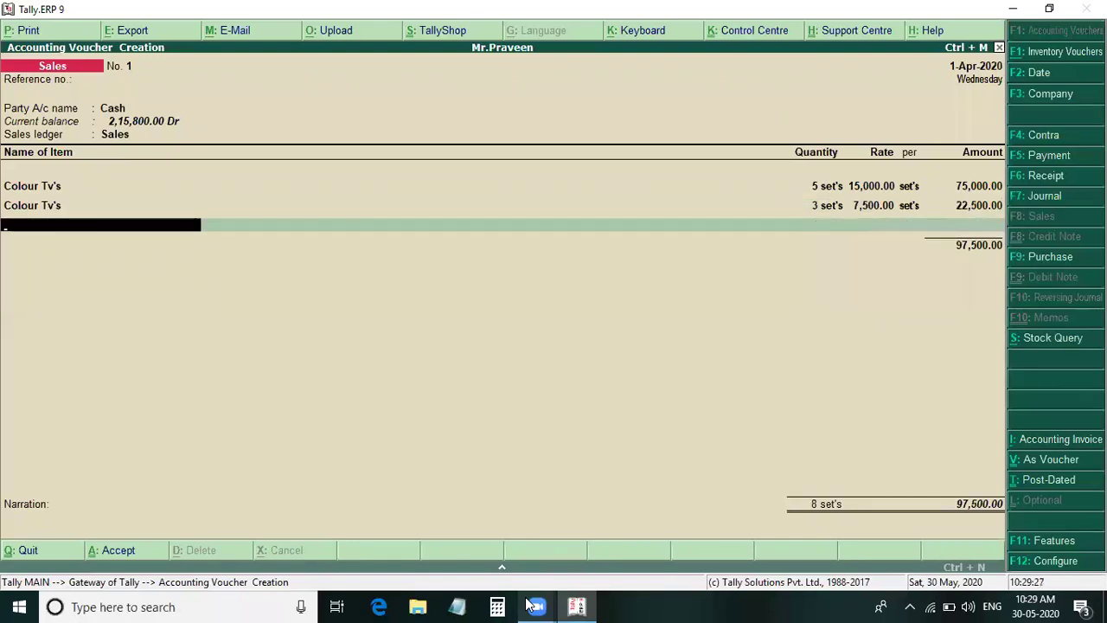
Step: Add a third Colour Tv's line to the sales voucher with quantity 3 and rate 12,000 per set
text(C)
key(Return)
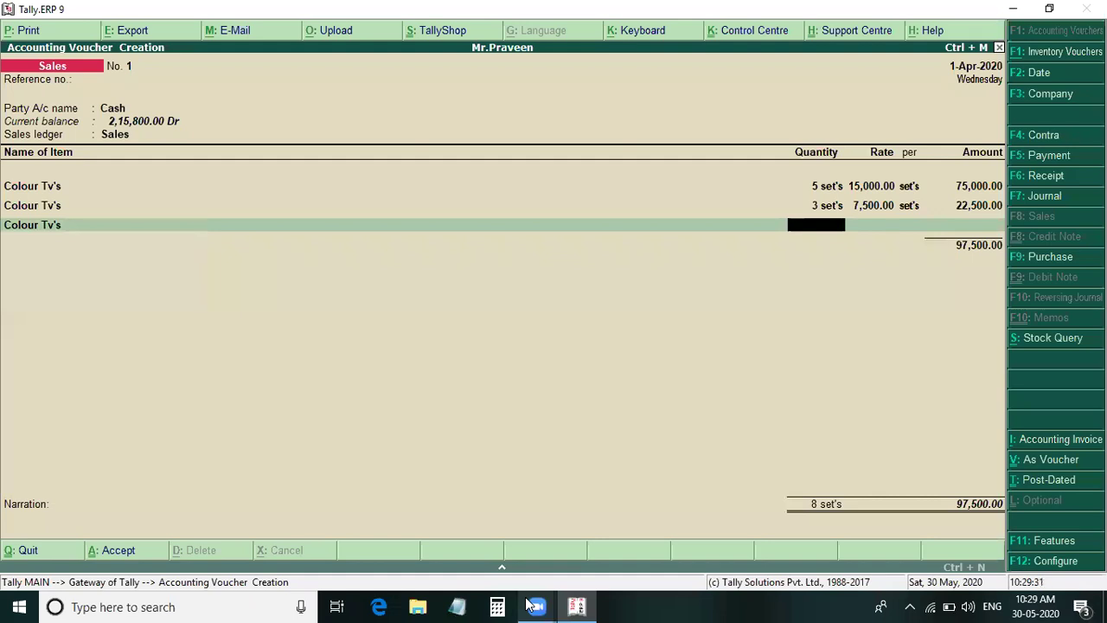
text(3)
key(Return)
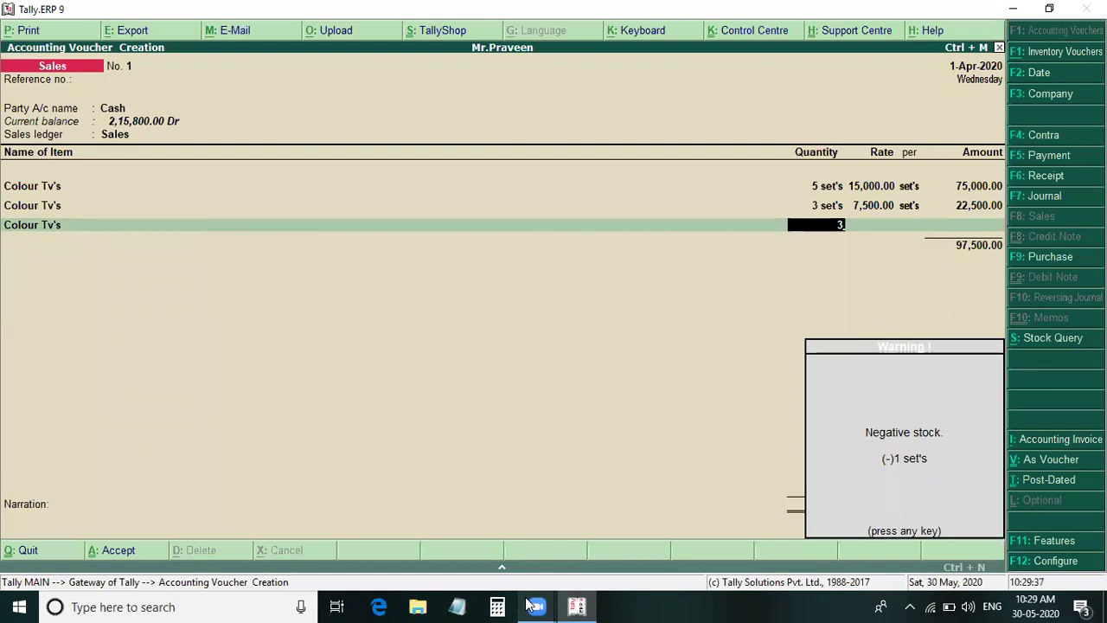
key(Return)
text(12000)
key(Return)
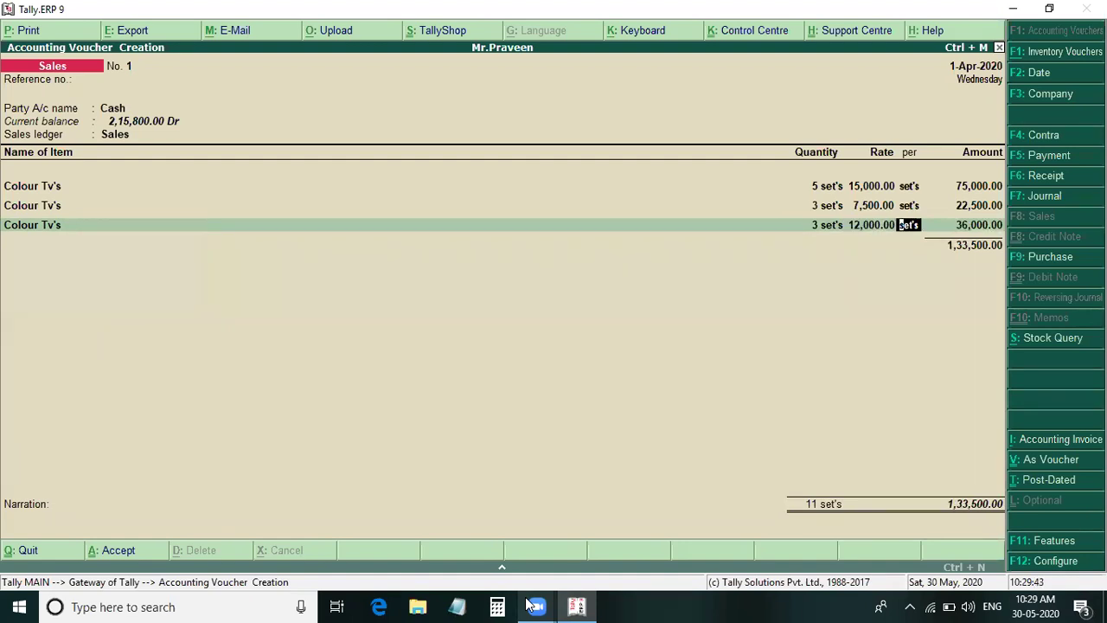
key(Return)
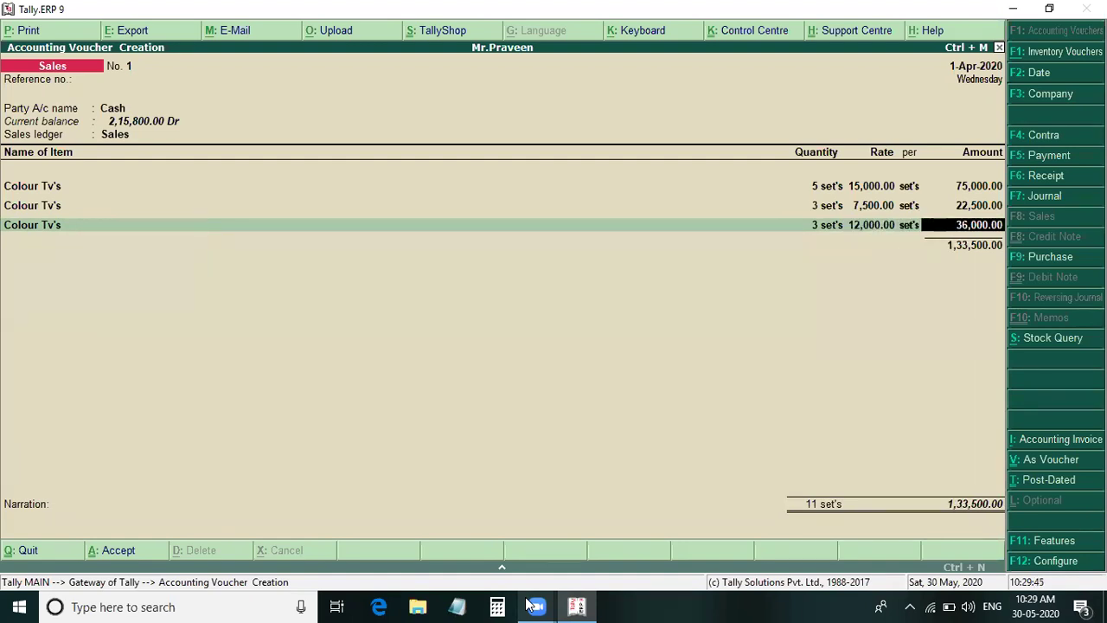
key(Return)
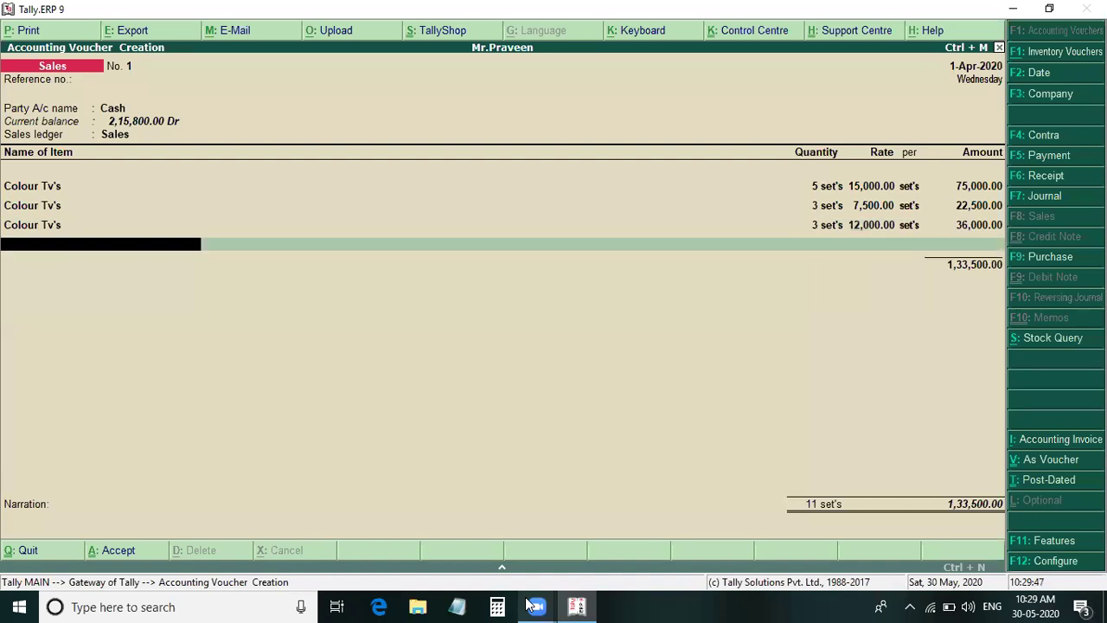
Step: End the sales item list and save the voucher without a narration
key(Return)
key(Return)
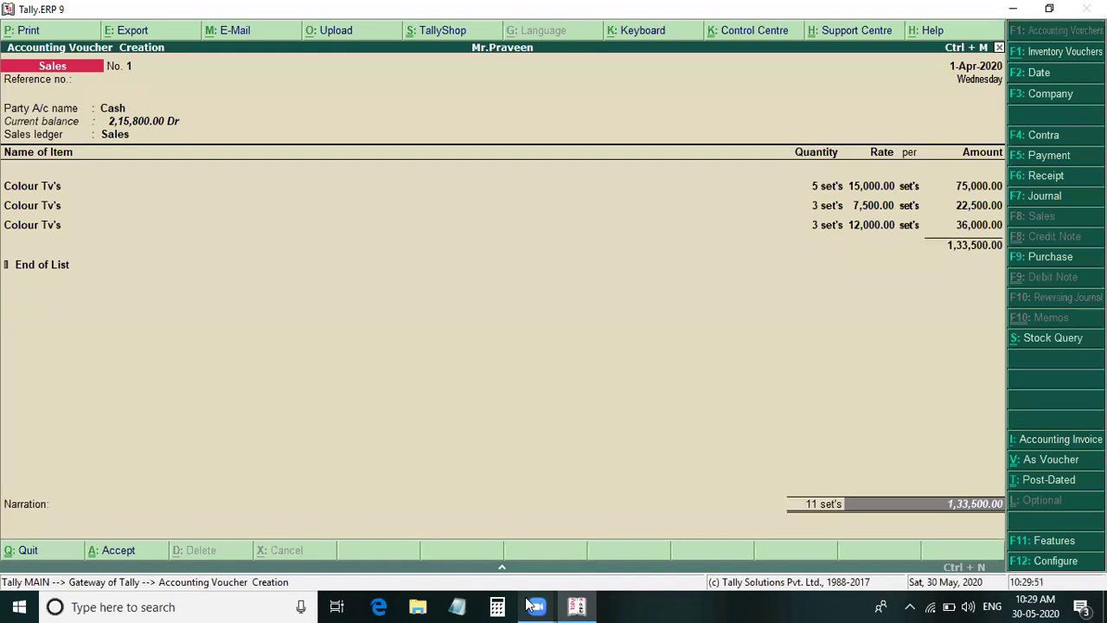
key(Return)
key(Return)
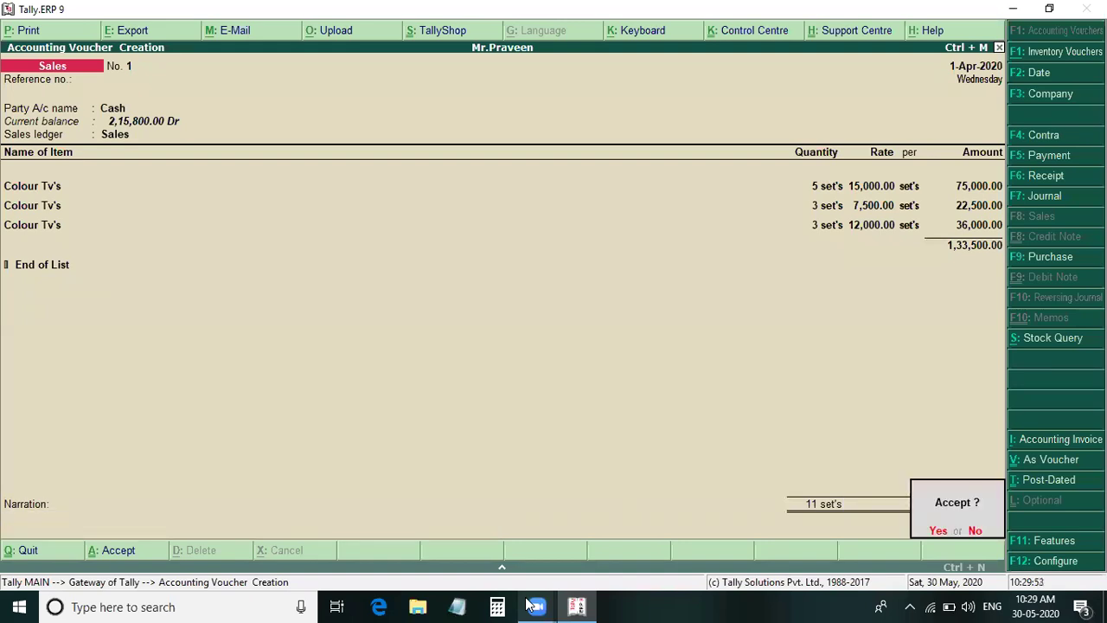
key(Return)
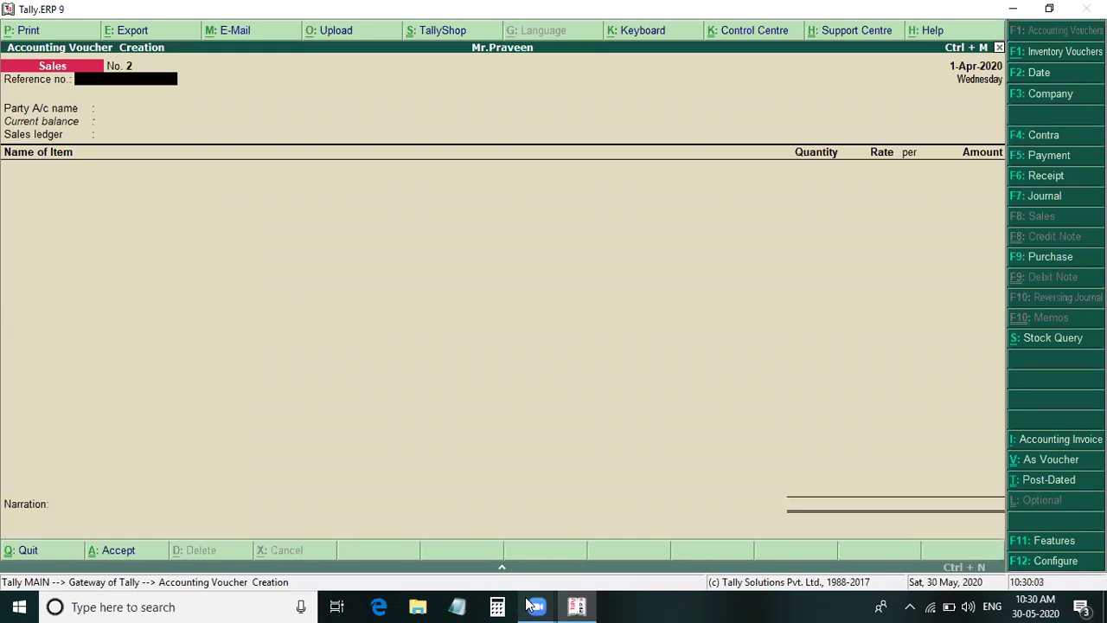
Step: Leave voucher entry and open the company's Balance Sheet report
key(Escape)
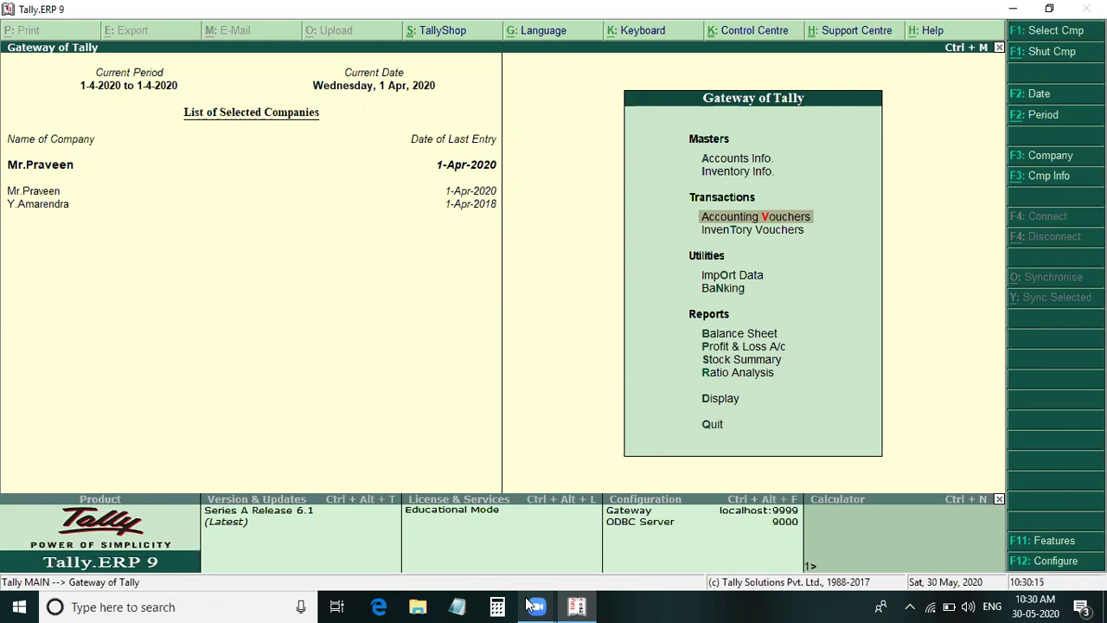
key(b)
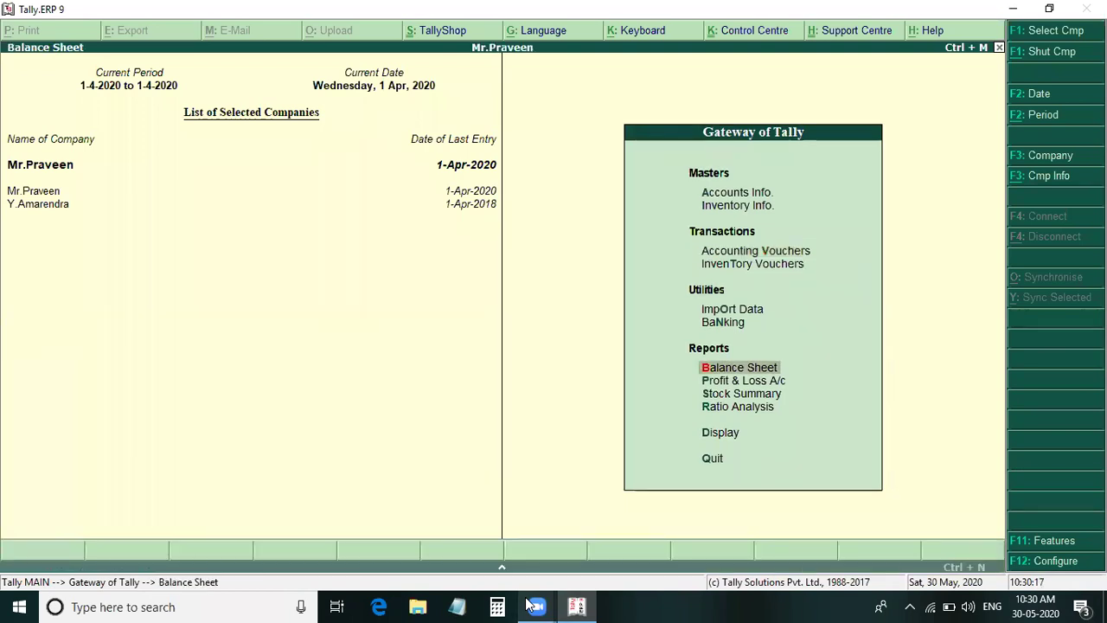